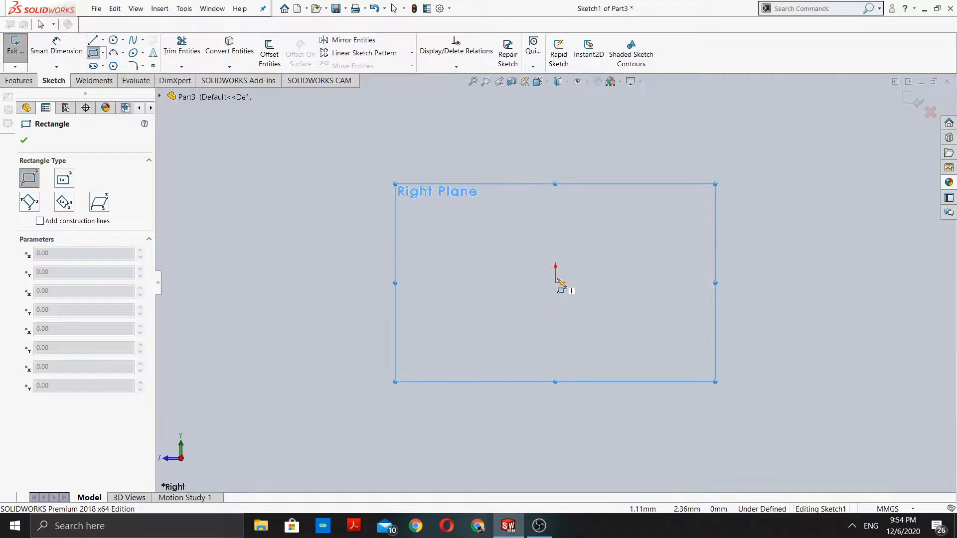
Step: Sketch a corner rectangle on the Right Plane starting at the origin
{"action": "left_click", "coordinate": [555, 278]}
{"action": "left_click", "coordinate": [669, 360]}
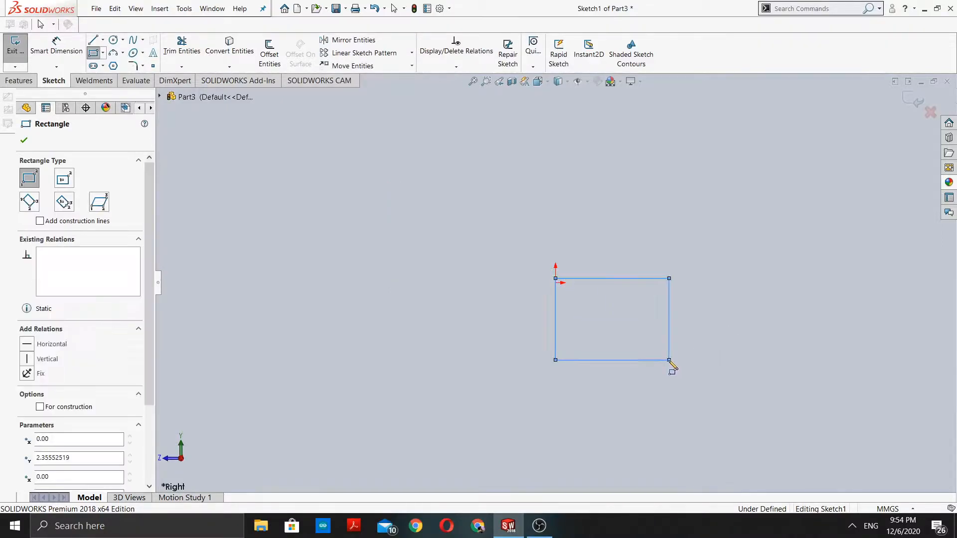
{"action": "scroll", "coordinate": [660, 383], "scroll_direction": "down", "scroll_amount": 5}
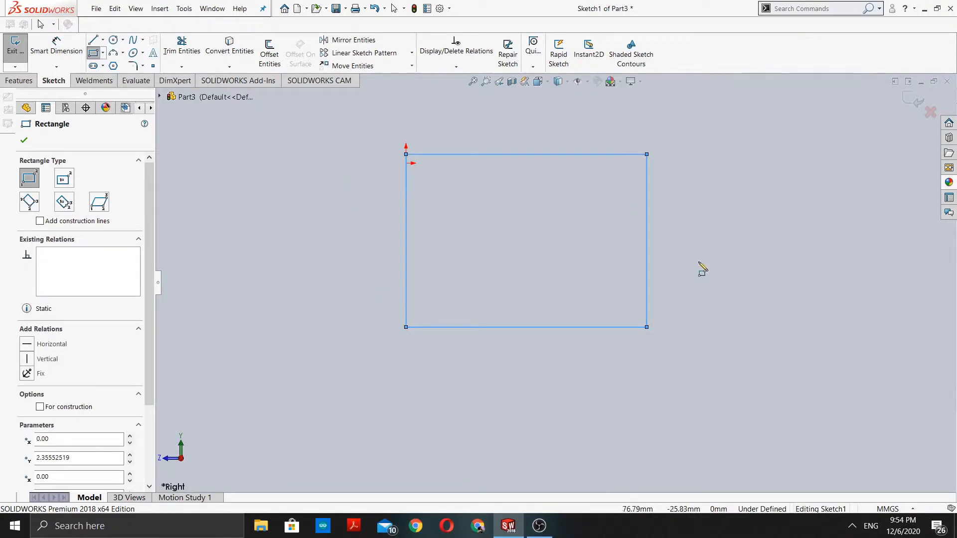
{"action": "left_click", "coordinate": [24, 140]}
Step: Extrude the rectangle as a blind boss 10 mm deep
{"action": "left_click", "coordinate": [16, 82]}
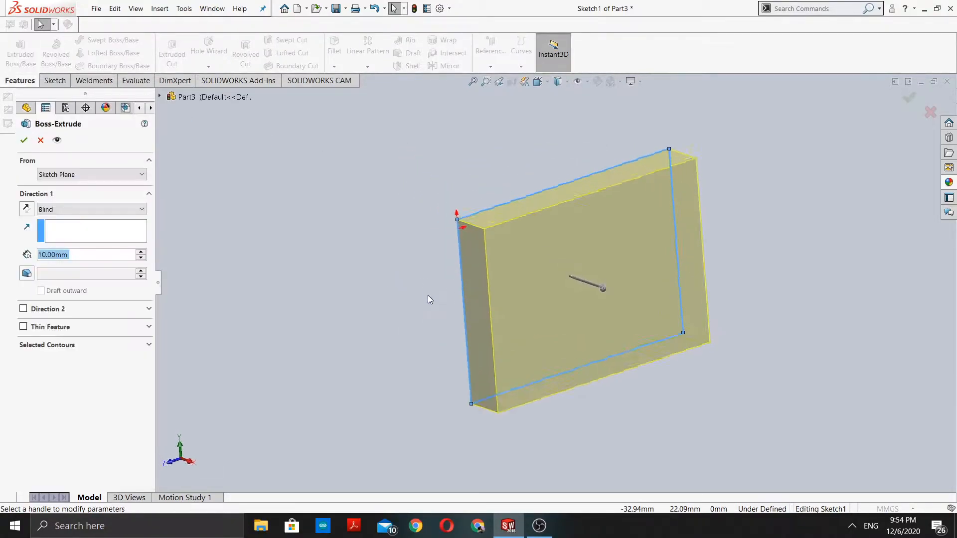
{"action": "left_click", "coordinate": [23, 140]}
{"action": "middle_click_drag", "start_coordinate": [775, 337], "coordinate": [566, 360]}
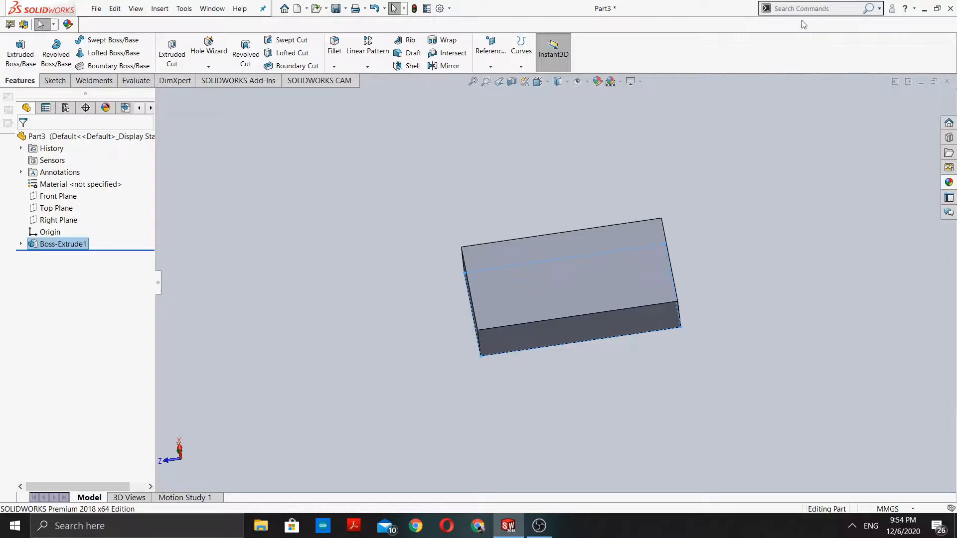
Step: Launch SOLIDWORKS 2018 from its desktop shortcut and switch to its window
{"action": "left_click", "coordinate": [924, 8]}
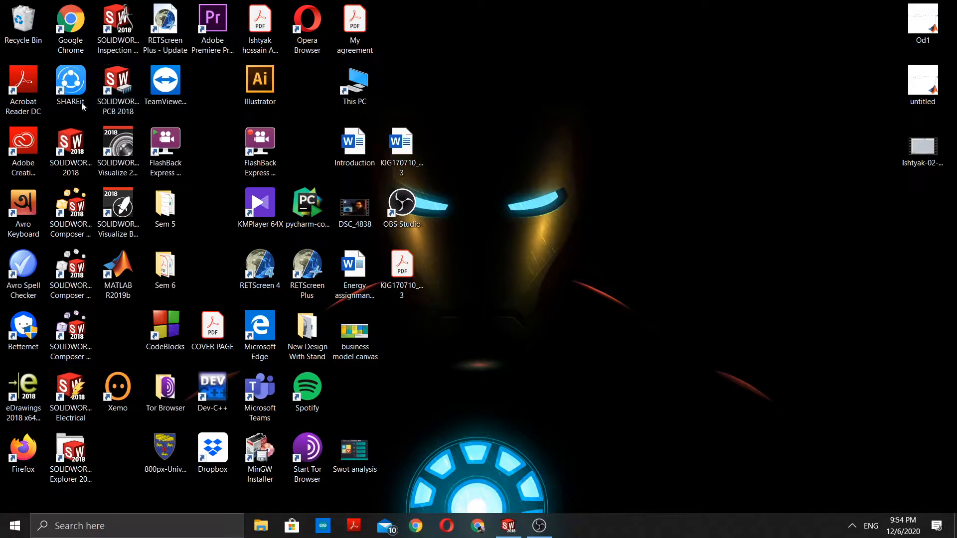
{"action": "right_click", "coordinate": [64, 155]}
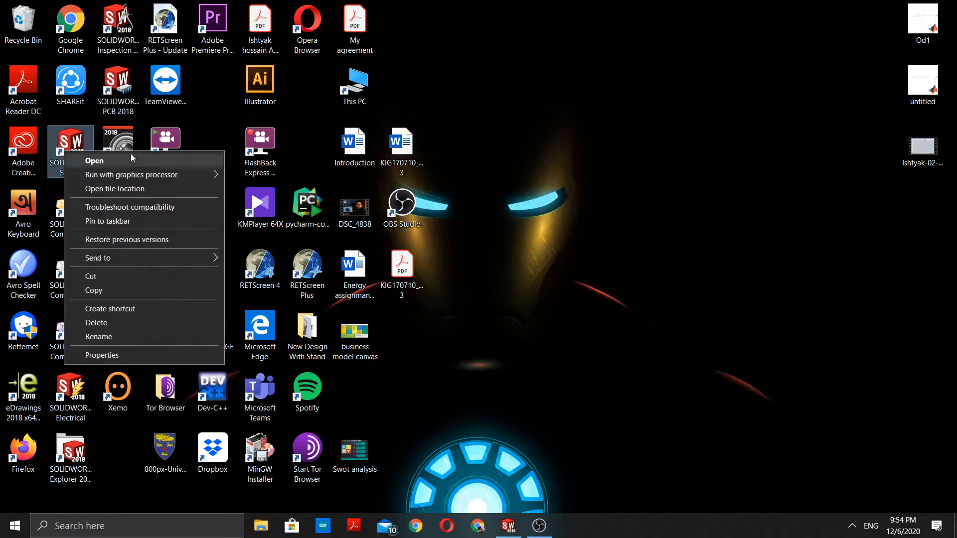
{"action": "left_click", "coordinate": [175, 165]}
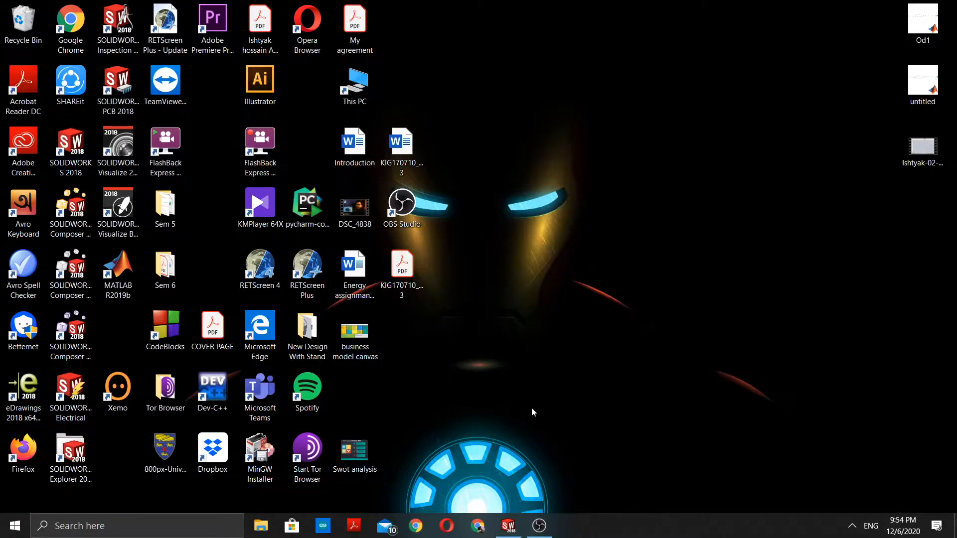
{"action": "mouse_move", "coordinate": [513, 523]}
{"action": "left_click", "coordinate": [489, 486]}
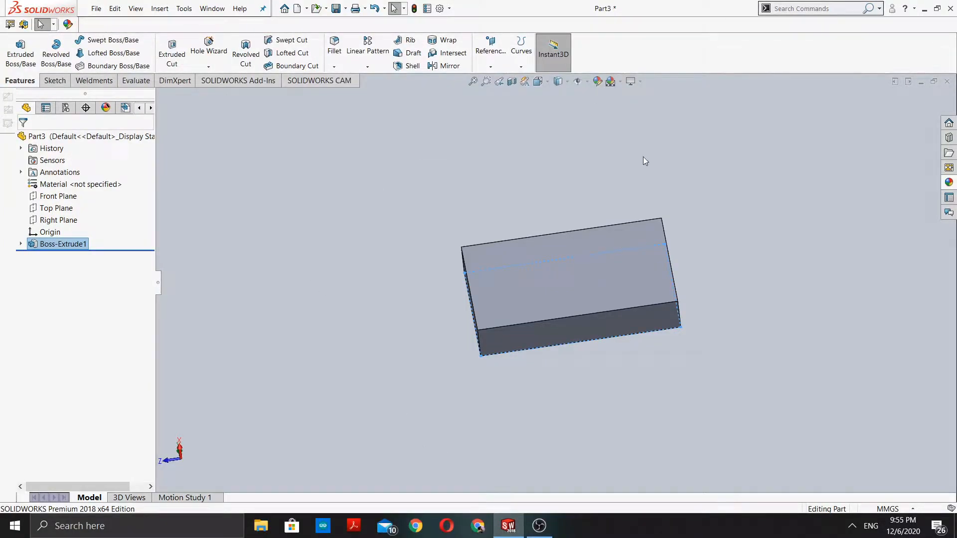
{"action": "key", "text": "super+d"}
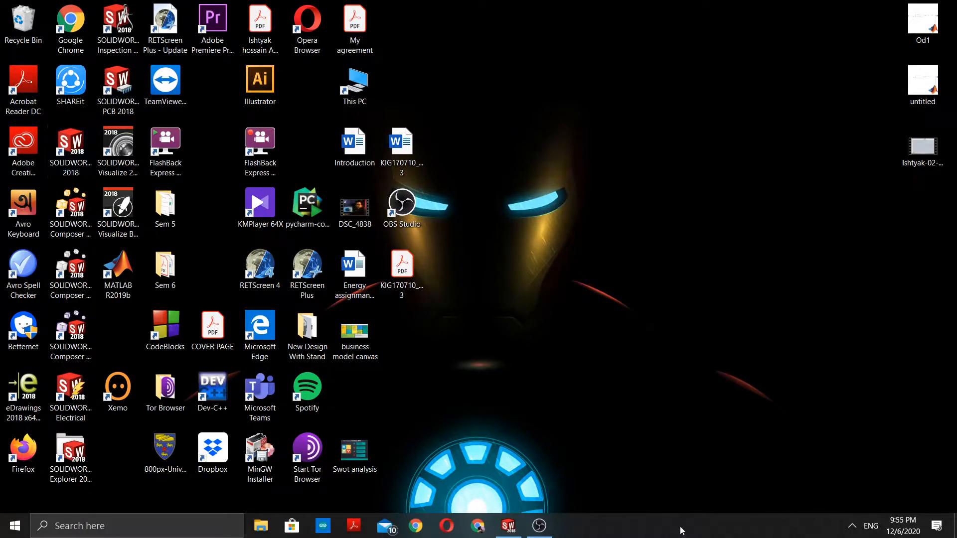
{"action": "left_click", "coordinate": [512, 526]}
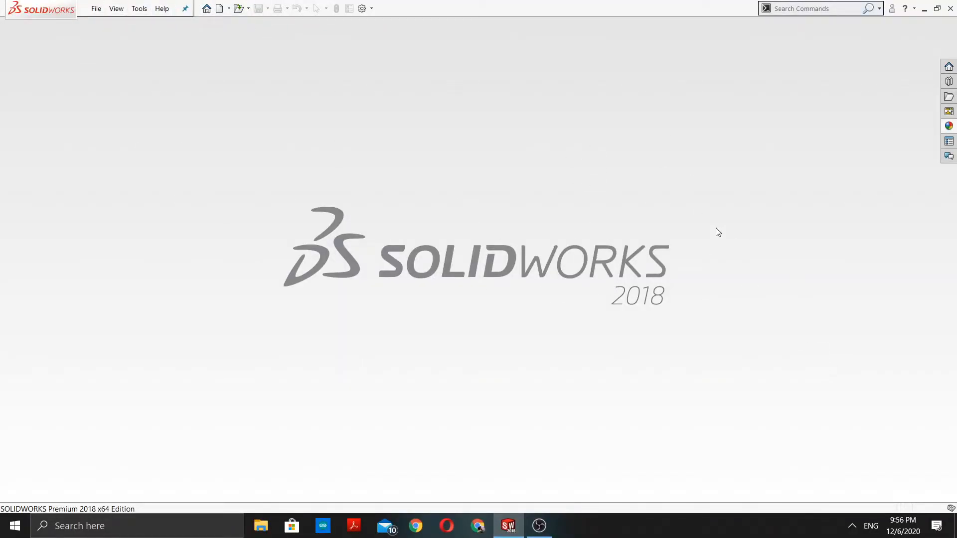
Step: Create a new part document
{"action": "left_click", "coordinate": [96, 9]}
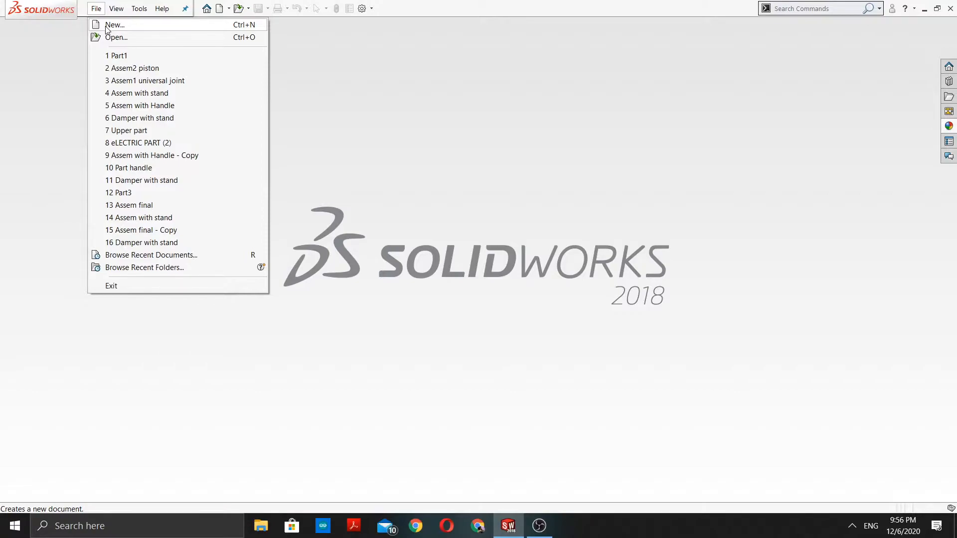
{"action": "left_click", "coordinate": [107, 25]}
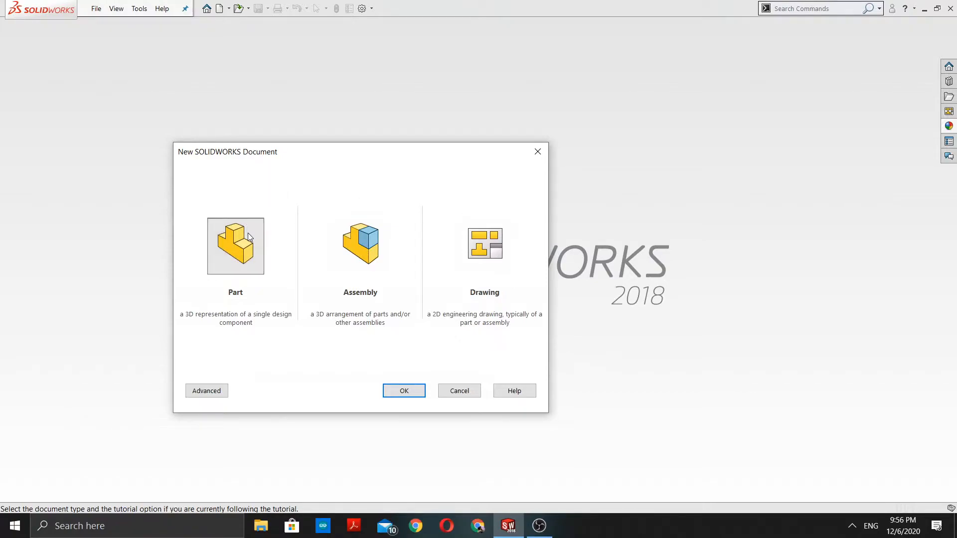
{"action": "left_click", "coordinate": [404, 390]}
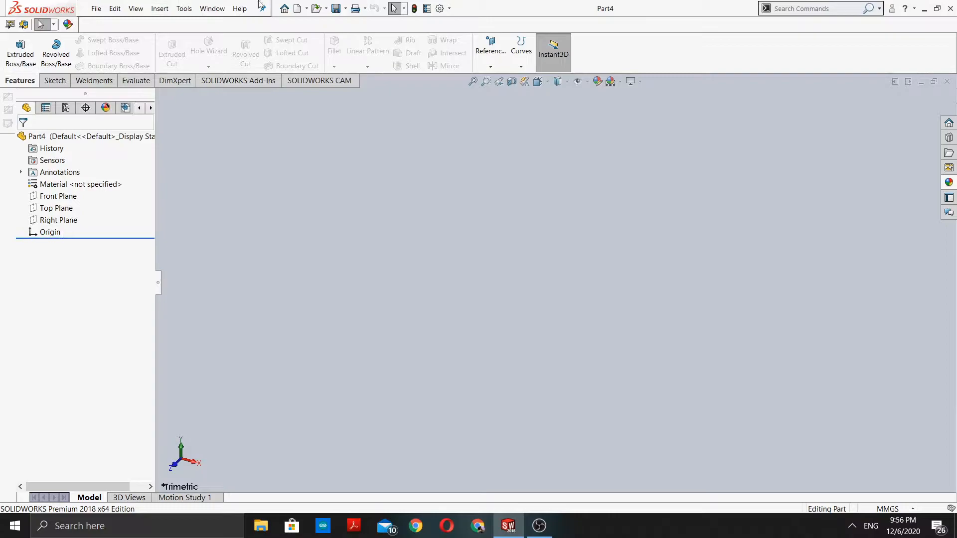
Step: Sketch a corner rectangle wider than it is tall on the Right Plane, starting at the origin and extending above it
{"action": "left_click", "coordinate": [55, 81]}
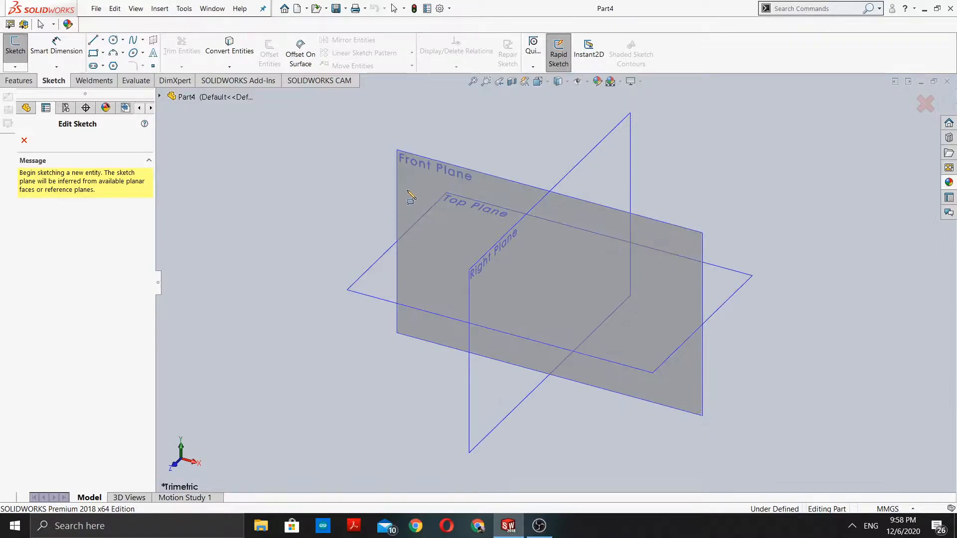
{"action": "left_click", "coordinate": [24, 140]}
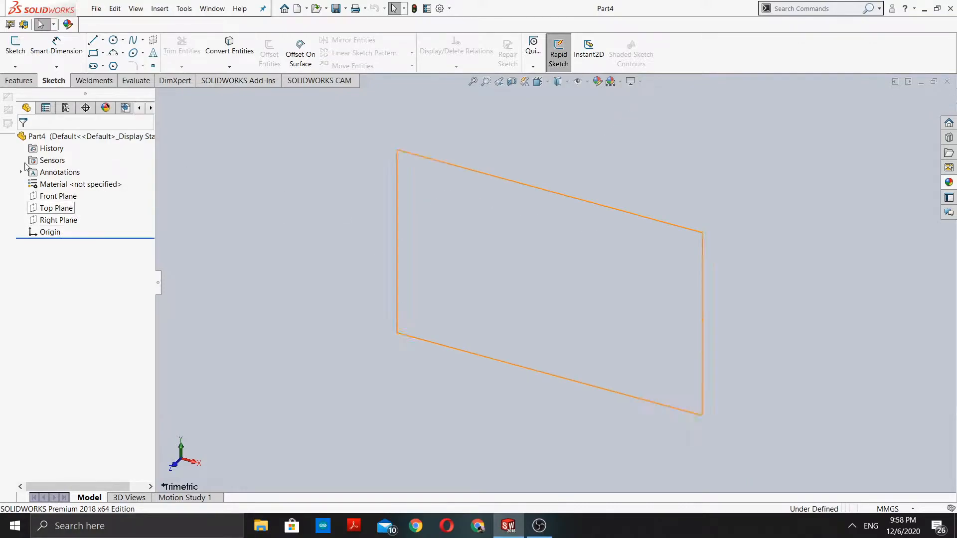
{"action": "left_click", "coordinate": [63, 221]}
{"action": "left_click", "coordinate": [538, 81]}
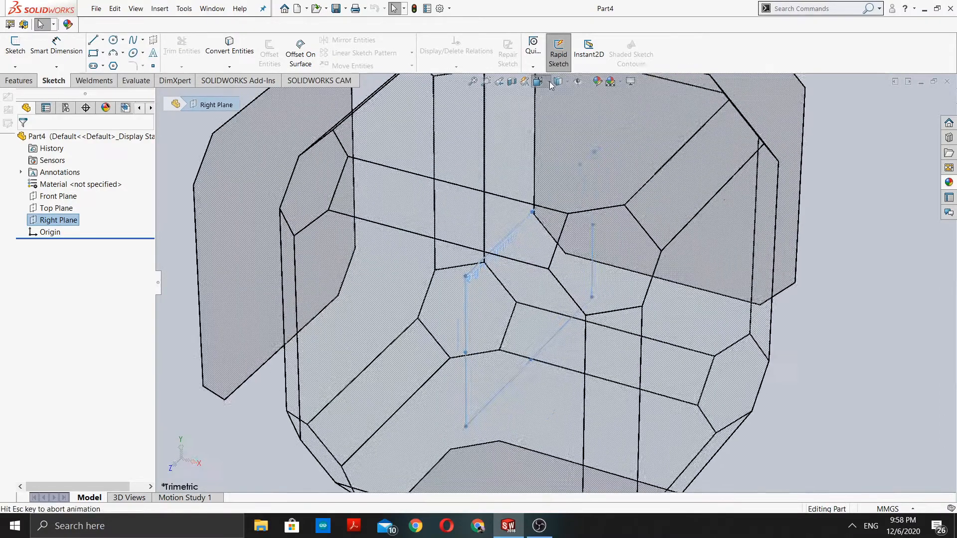
{"action": "left_click", "coordinate": [597, 137]}
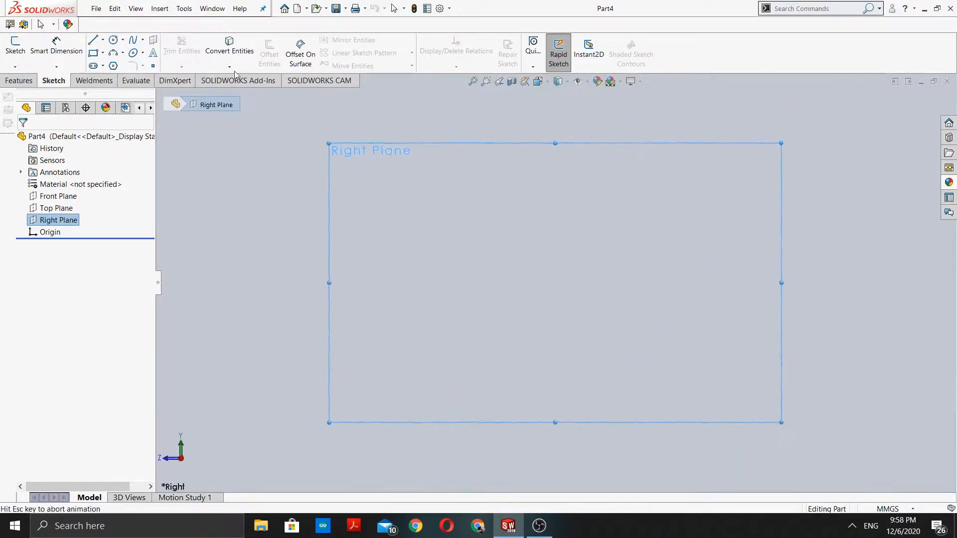
{"action": "left_click", "coordinate": [94, 52]}
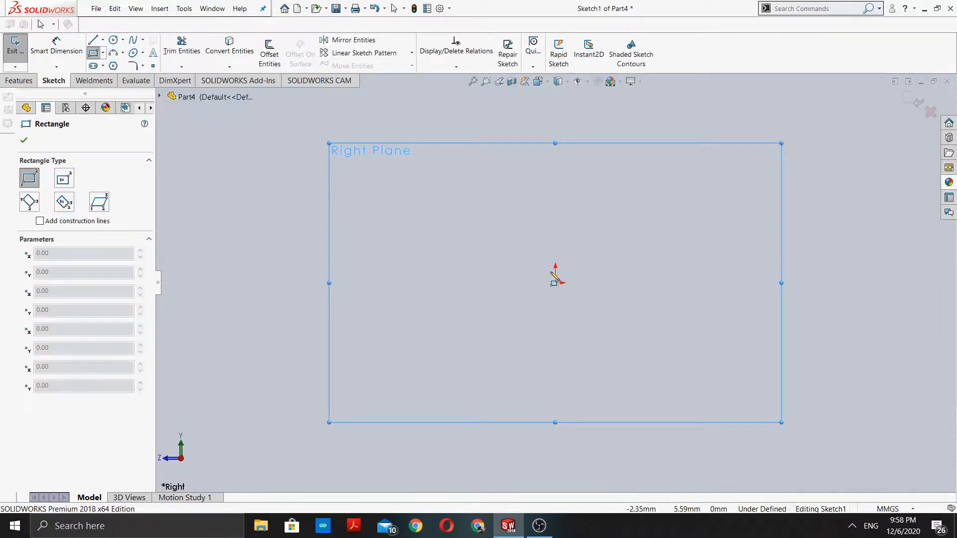
{"action": "left_click", "coordinate": [555, 283]}
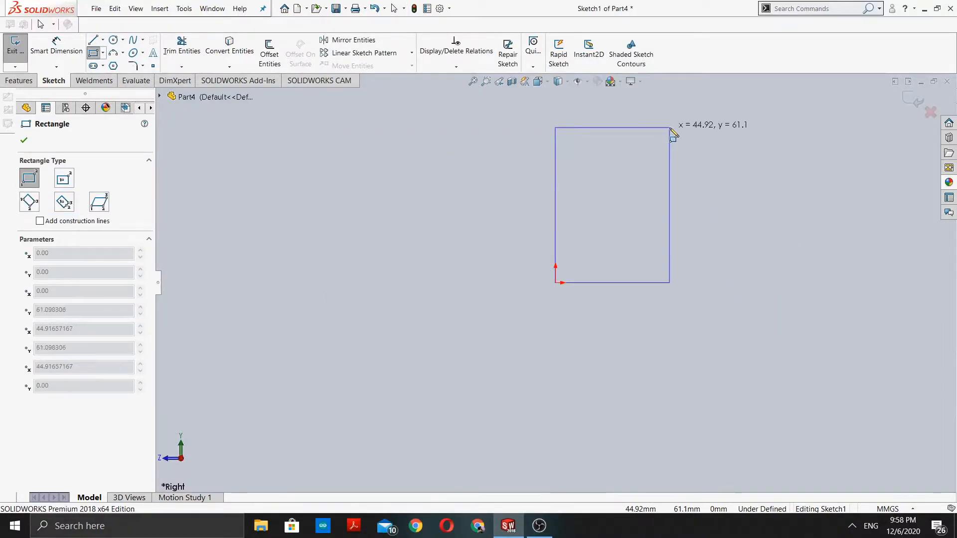
{"action": "left_click", "coordinate": [777, 141]}
Step: Extrude the new rectangle 10 mm in one direction as a blind boss
{"action": "left_click", "coordinate": [20, 82]}
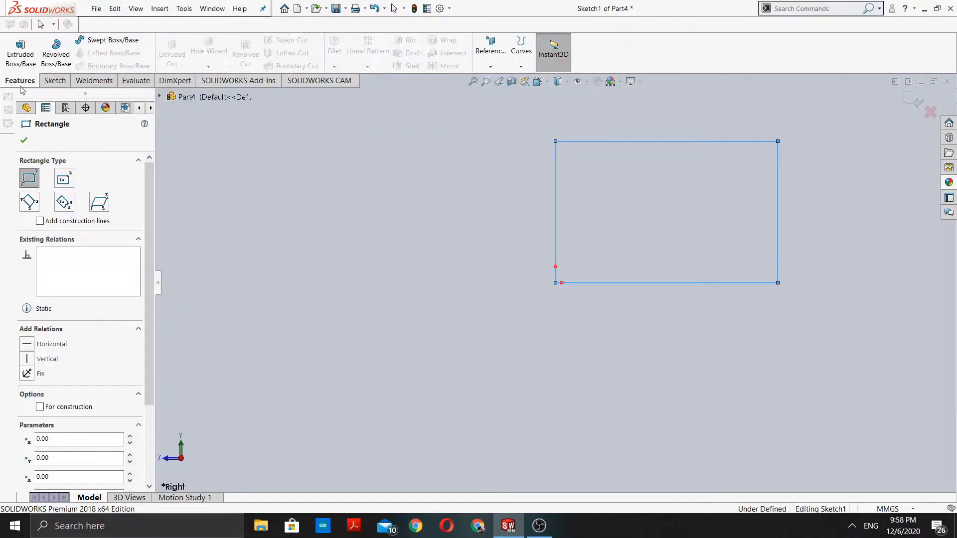
{"action": "left_click", "coordinate": [20, 49]}
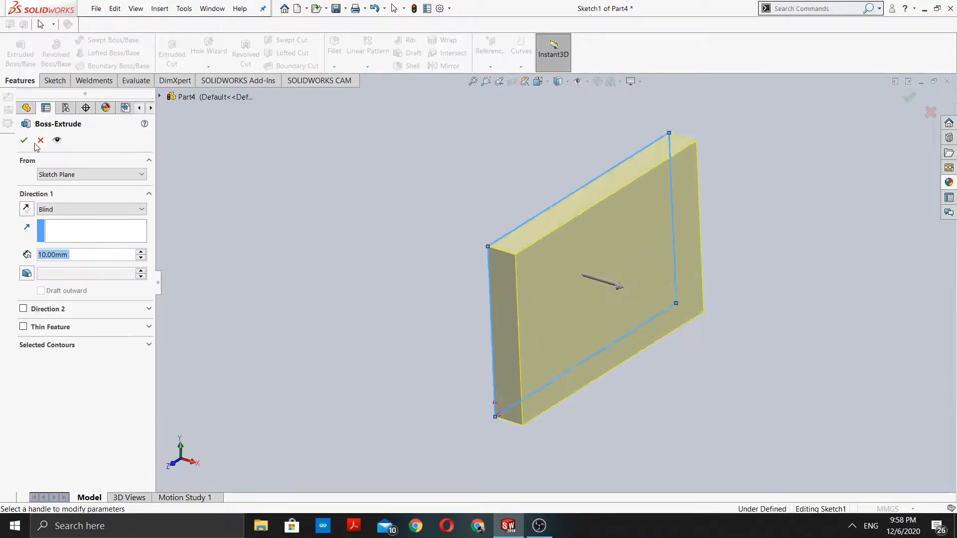
{"action": "left_click", "coordinate": [27, 141]}
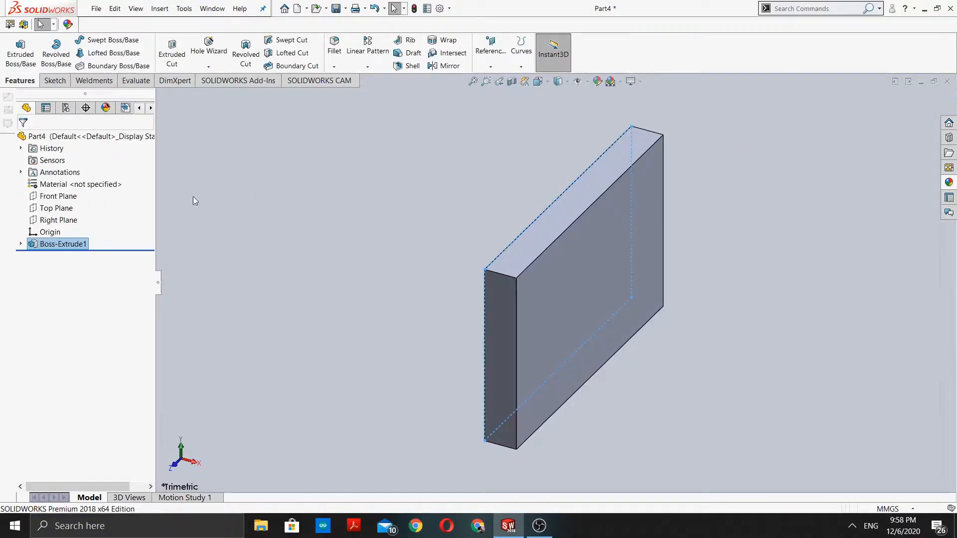
Step: Examine how the Front, Top and Right planes lie relative to the faces of the extruded block
{"action": "scroll", "coordinate": [477, 266], "scroll_direction": "up", "scroll_amount": 1}
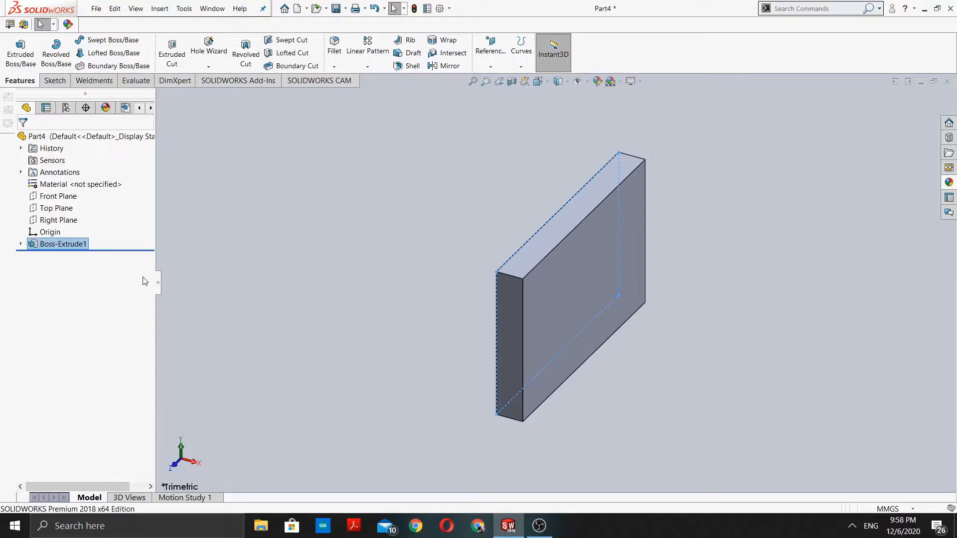
{"action": "left_click", "coordinate": [59, 196]}
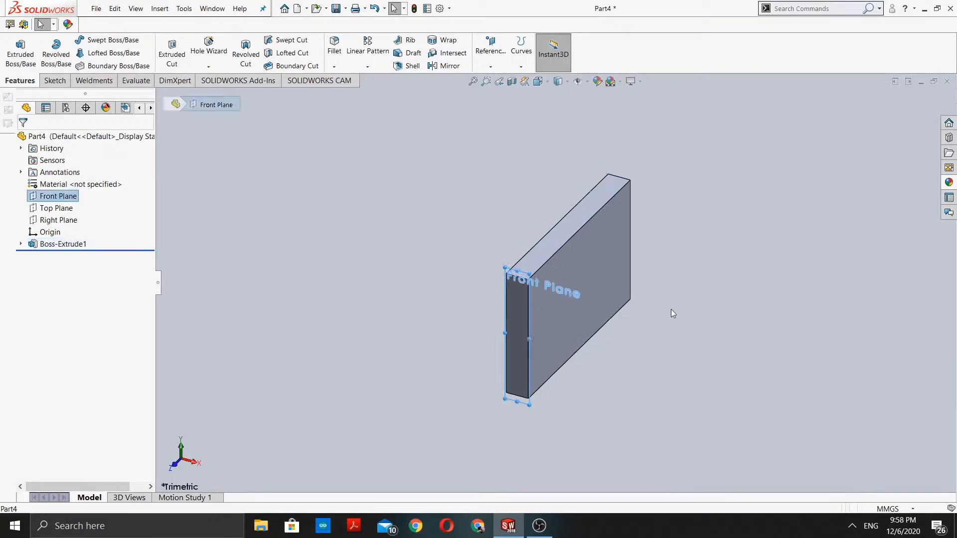
{"action": "scroll", "coordinate": [474, 337], "scroll_direction": "down", "scroll_amount": 3}
{"action": "scroll", "coordinate": [479, 363], "scroll_direction": "up", "scroll_amount": 3}
{"action": "scroll", "coordinate": [477, 366], "scroll_direction": "down", "scroll_amount": 4}
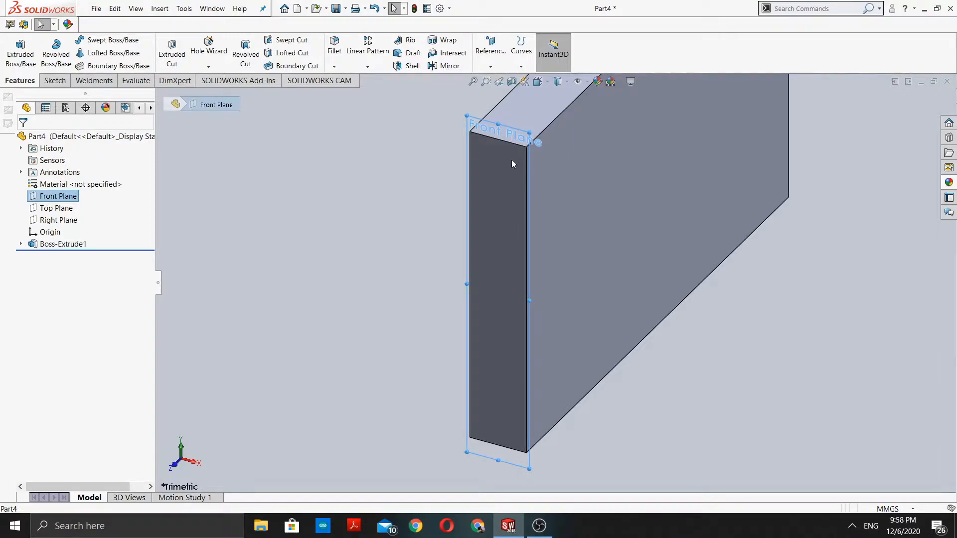
{"action": "scroll", "coordinate": [593, 248], "scroll_direction": "up", "scroll_amount": 3}
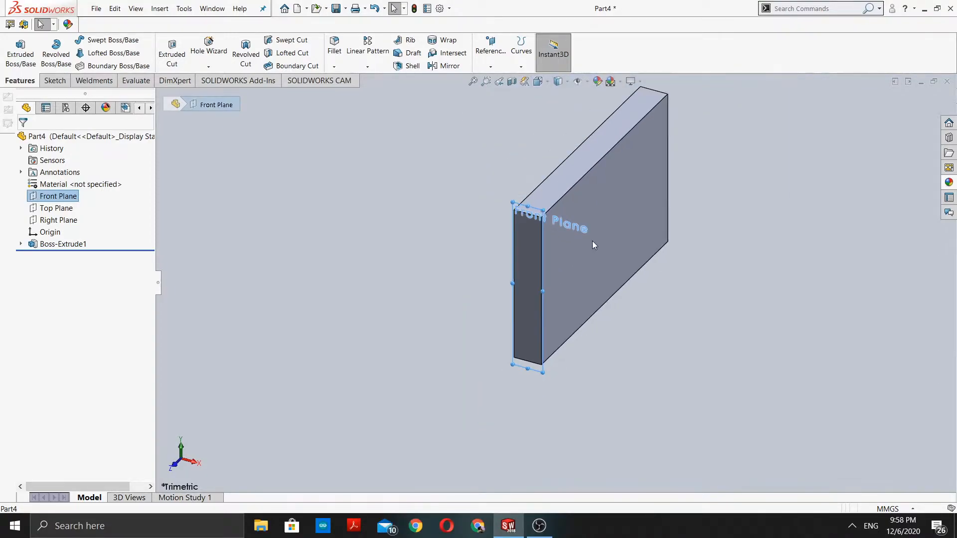
{"action": "left_click", "coordinate": [56, 209]}
{"action": "middle_click_drag", "start_coordinate": [696, 354], "coordinate": [628, 283]}
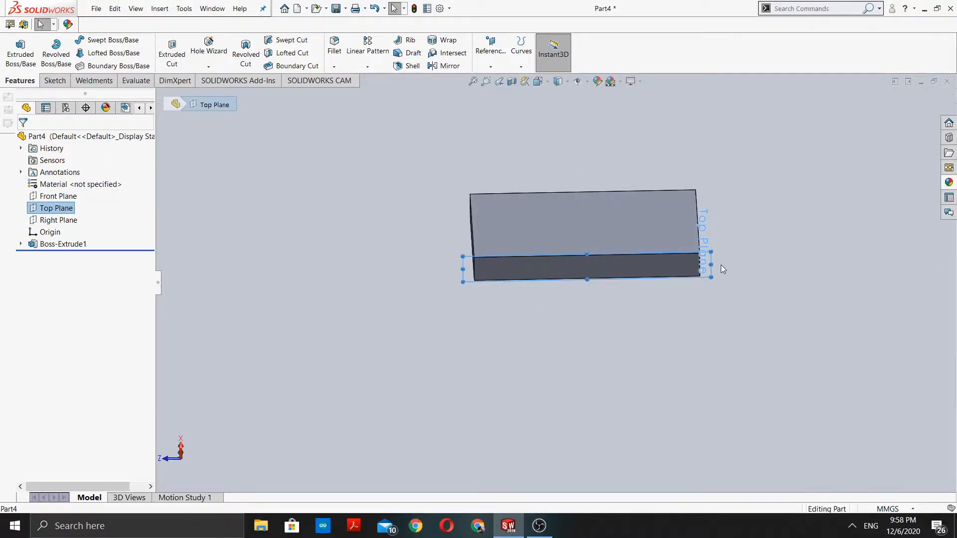
{"action": "middle_click_drag", "start_coordinate": [668, 208], "coordinate": [649, 346]}
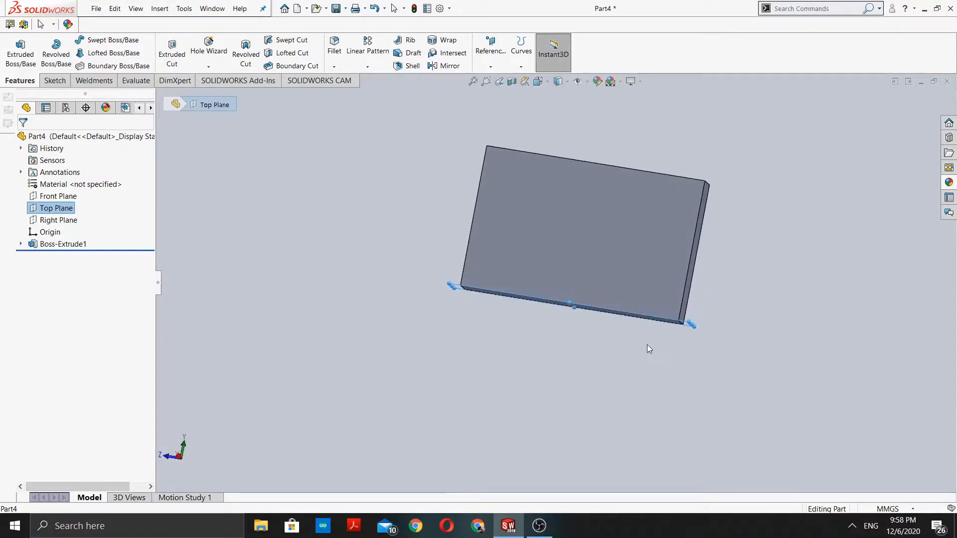
{"action": "left_click", "coordinate": [46, 221]}
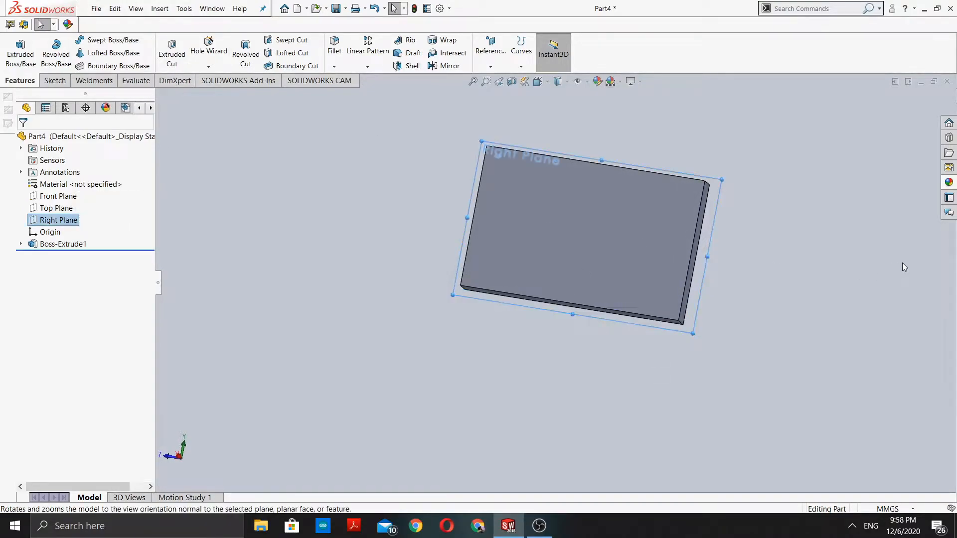
{"action": "middle_click_drag", "start_coordinate": [859, 255], "coordinate": [588, 223]}
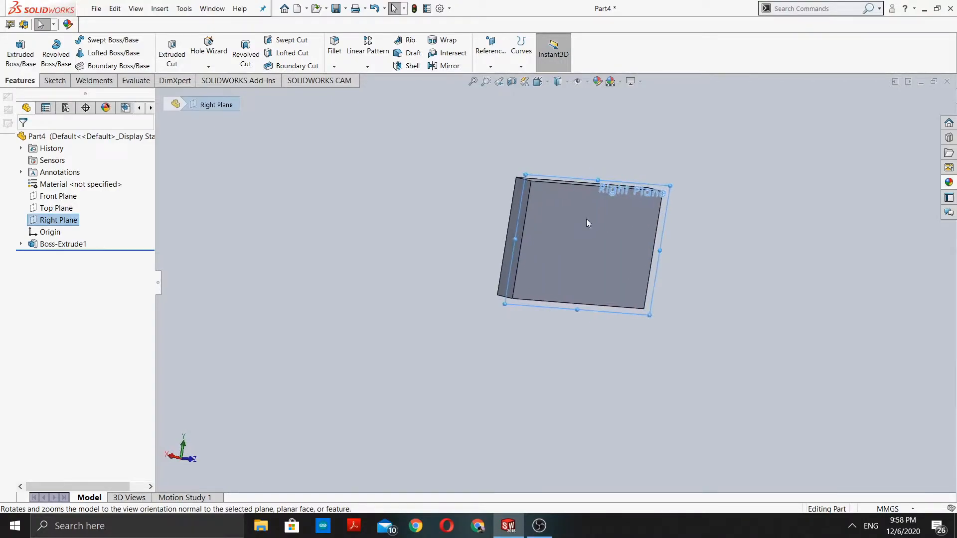
{"action": "key", "text": "ctrl+8"}
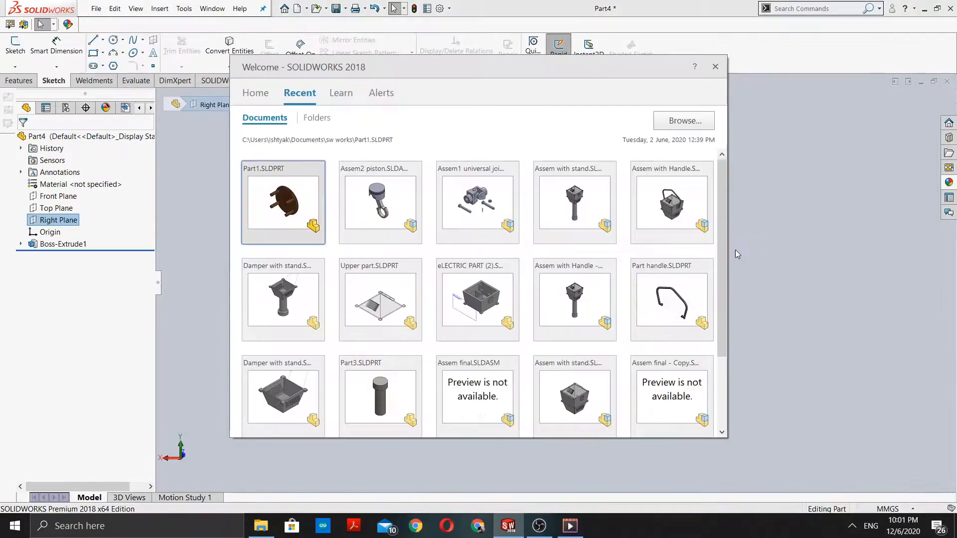
{"action": "left_click", "coordinate": [714, 67]}
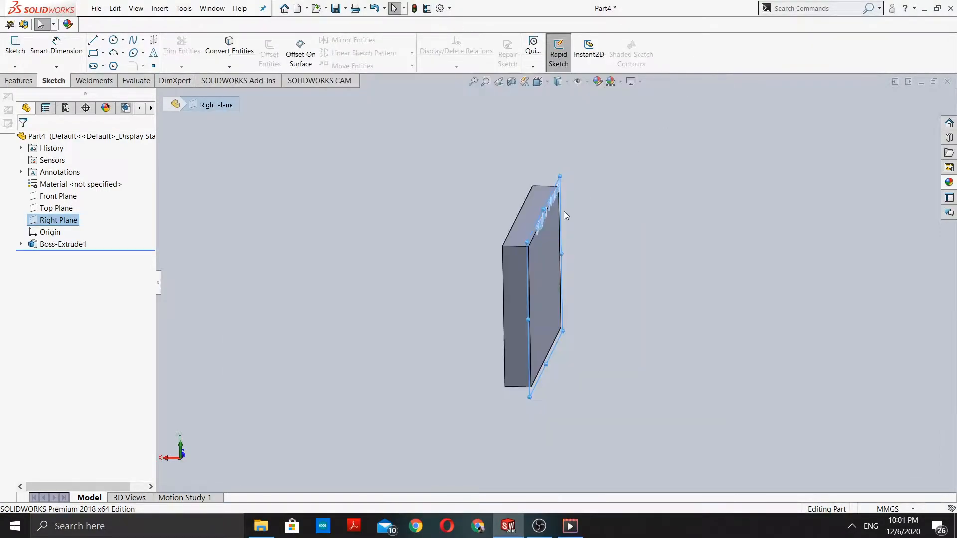
{"action": "middle_click_drag", "start_coordinate": [563, 211], "coordinate": [529, 184]}
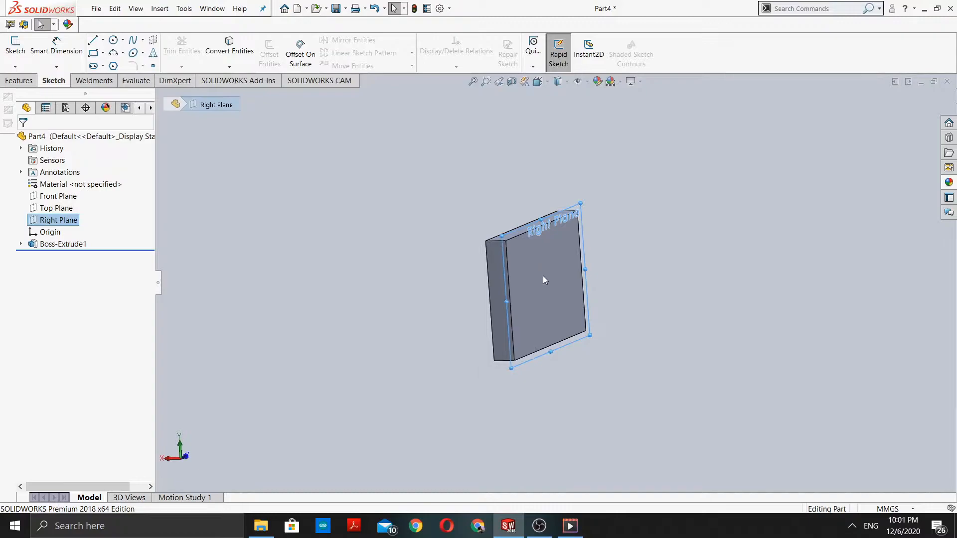
{"action": "scroll", "coordinate": [542, 277], "scroll_direction": "down", "scroll_amount": 1}
{"action": "middle_click_drag", "start_coordinate": [523, 258], "coordinate": [510, 248]}
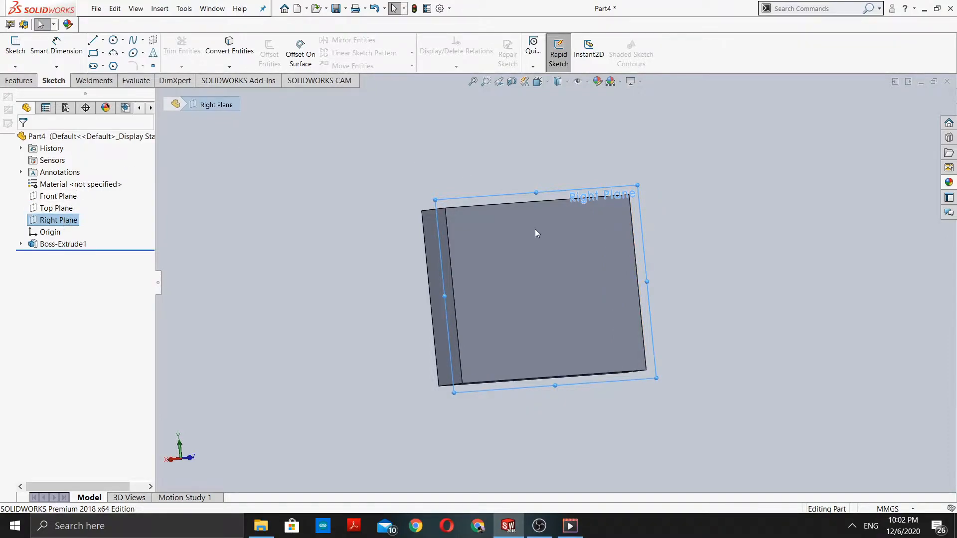
{"action": "scroll", "coordinate": [535, 229], "scroll_direction": "up", "scroll_amount": 2}
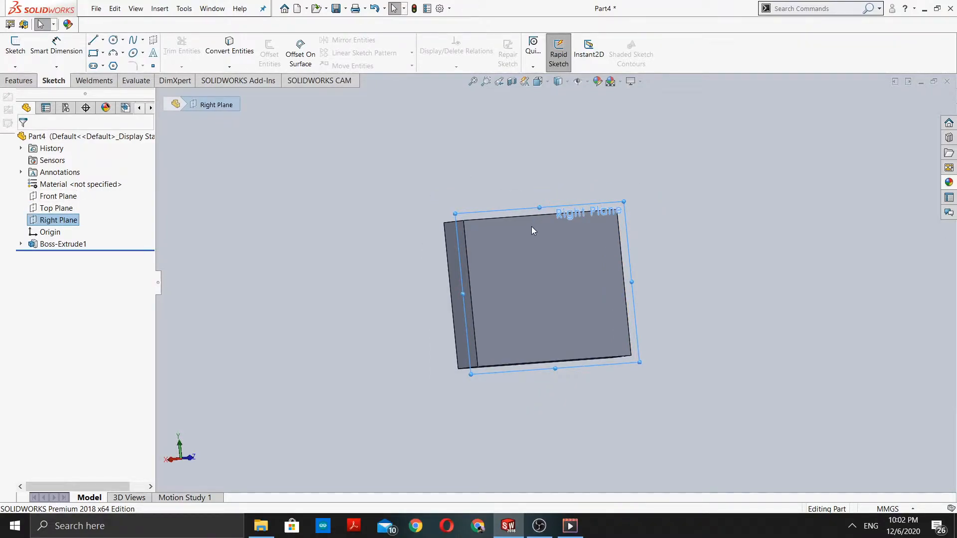
Step: Compare the block's narrow upper face and large side face with the Right Plane and Front Plane from several angles
{"action": "scroll", "coordinate": [566, 270], "scroll_direction": "down", "scroll_amount": 2}
{"action": "middle_click_drag", "start_coordinate": [566, 270], "coordinate": [591, 323]}
{"action": "left_click", "coordinate": [456, 225]}
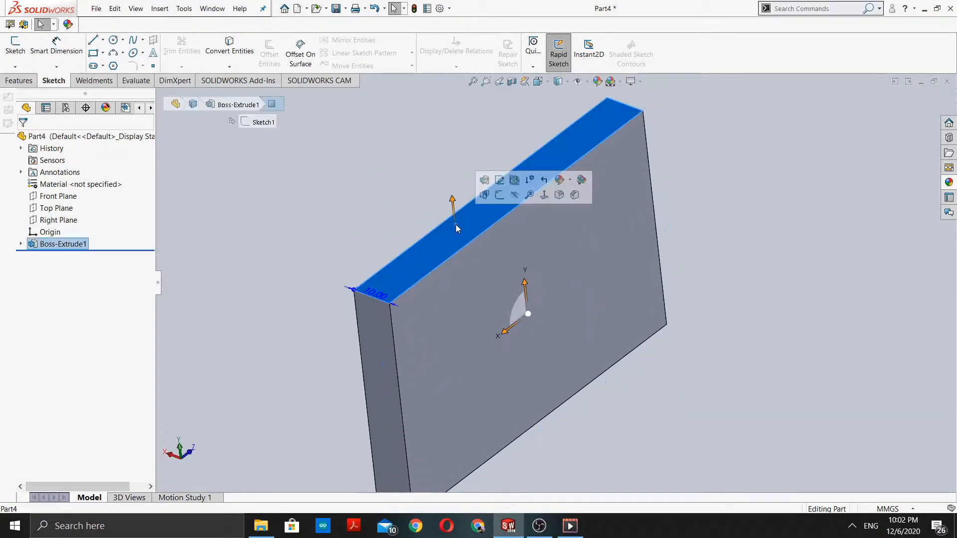
{"action": "scroll", "coordinate": [470, 268], "scroll_direction": "up", "scroll_amount": 1}
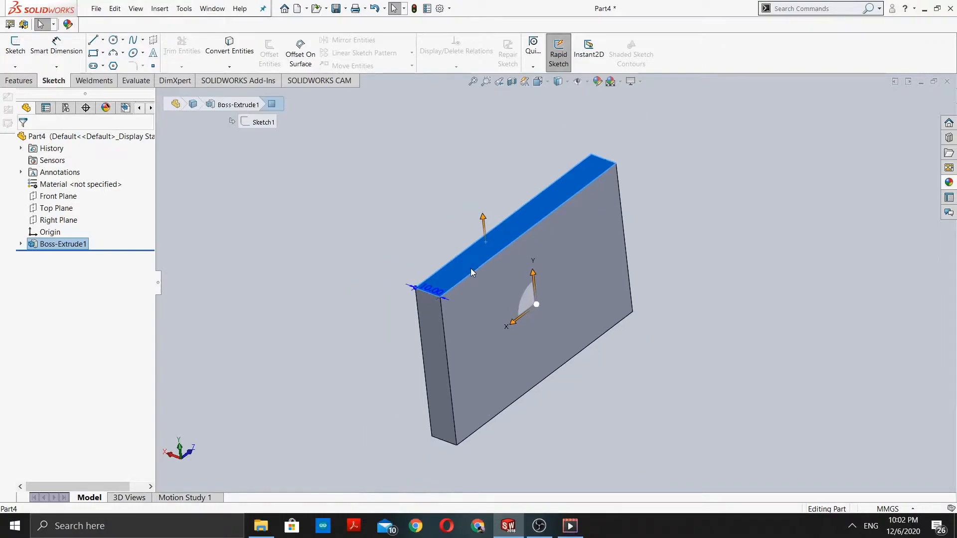
{"action": "left_click", "coordinate": [51, 223]}
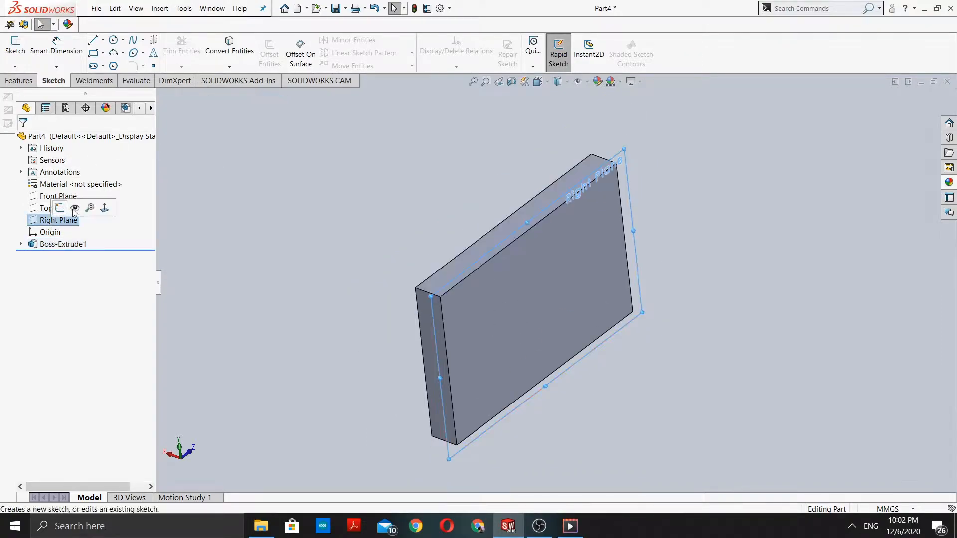
{"action": "left_click", "coordinate": [501, 317]}
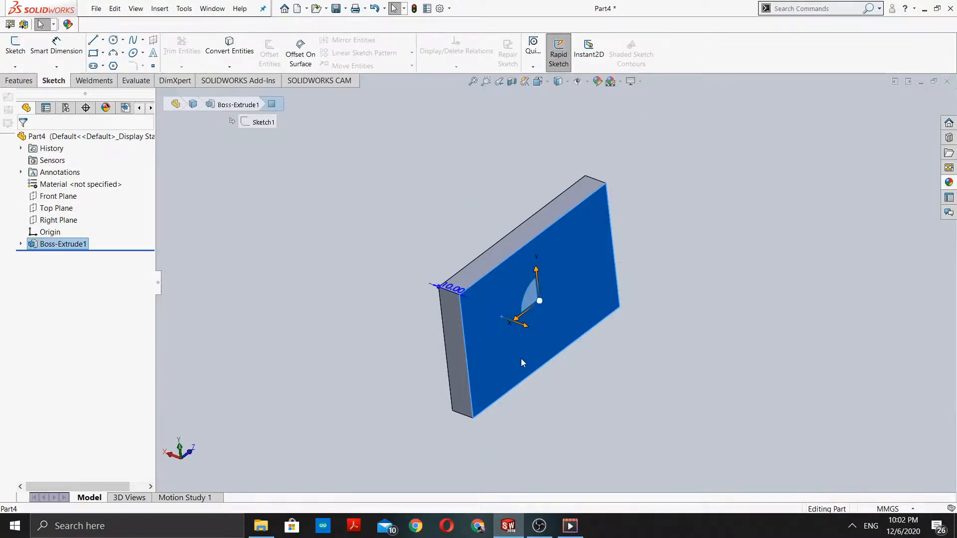
{"action": "middle_click_drag", "start_coordinate": [558, 342], "coordinate": [602, 279]}
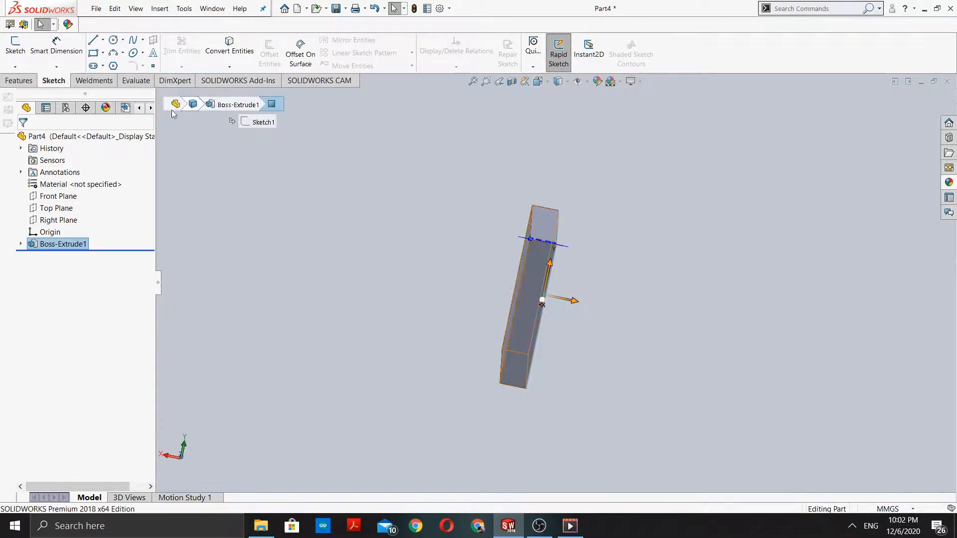
{"action": "left_click", "coordinate": [77, 199]}
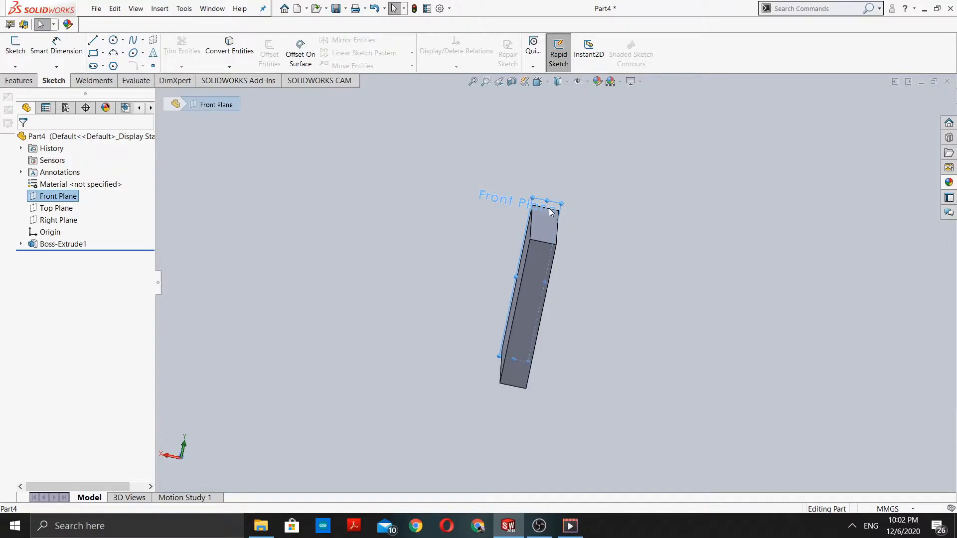
{"action": "key", "text": "r"}
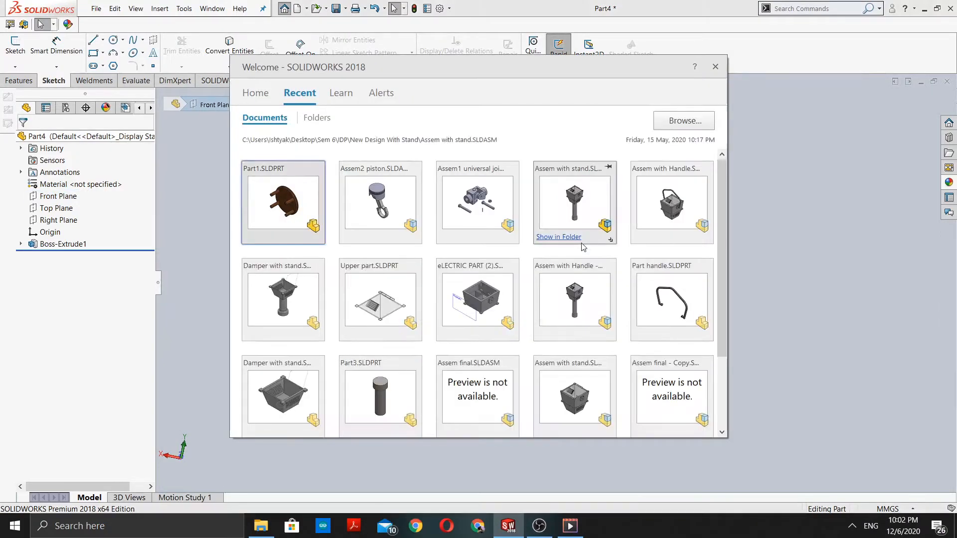
{"action": "left_click", "coordinate": [715, 68]}
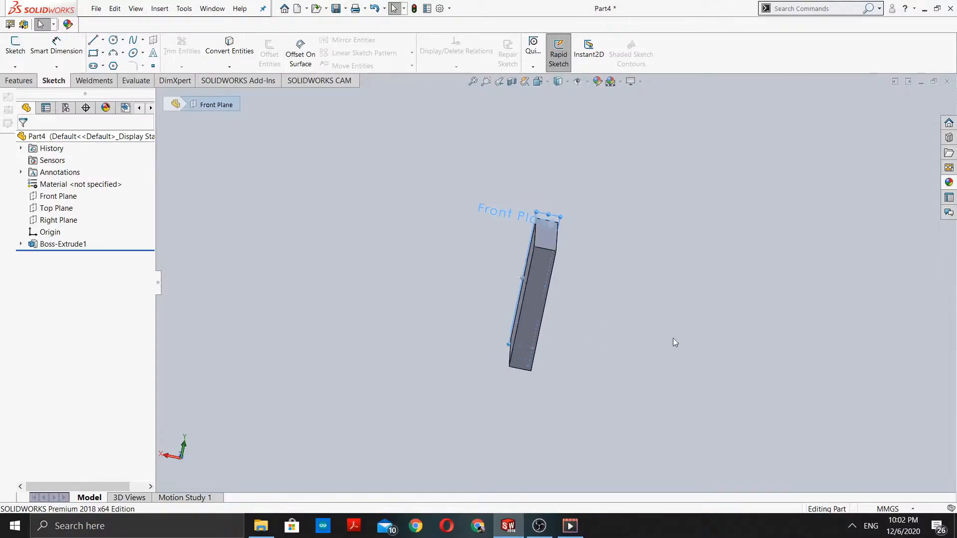
{"action": "scroll", "coordinate": [608, 357], "scroll_direction": "down", "scroll_amount": 2}
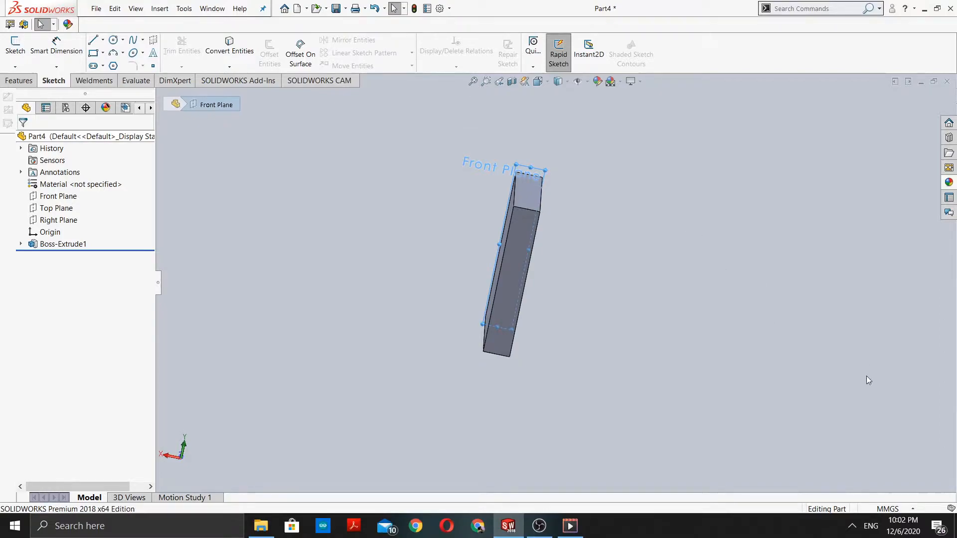
Step: Look over the unit systems available for the document
{"action": "left_click", "coordinate": [886, 509]}
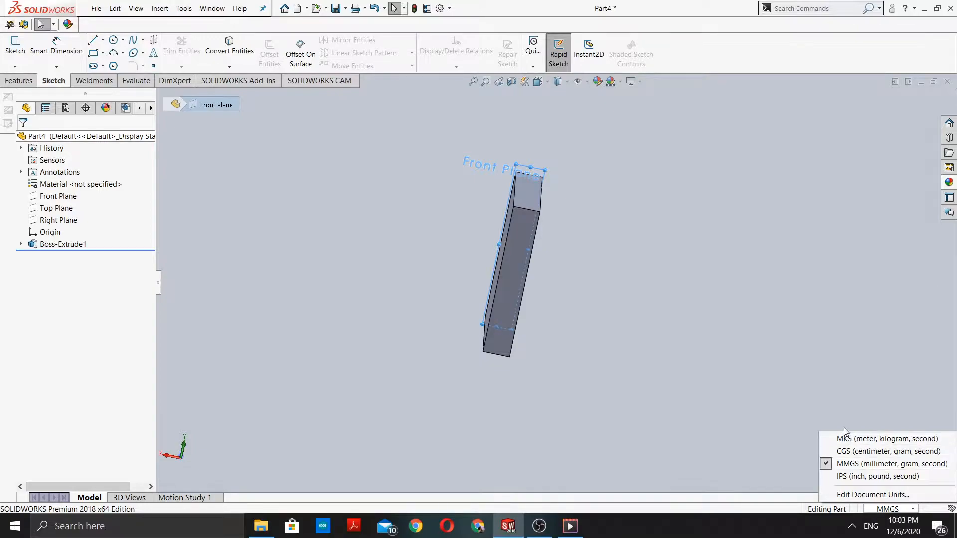
{"action": "left_click", "coordinate": [838, 400]}
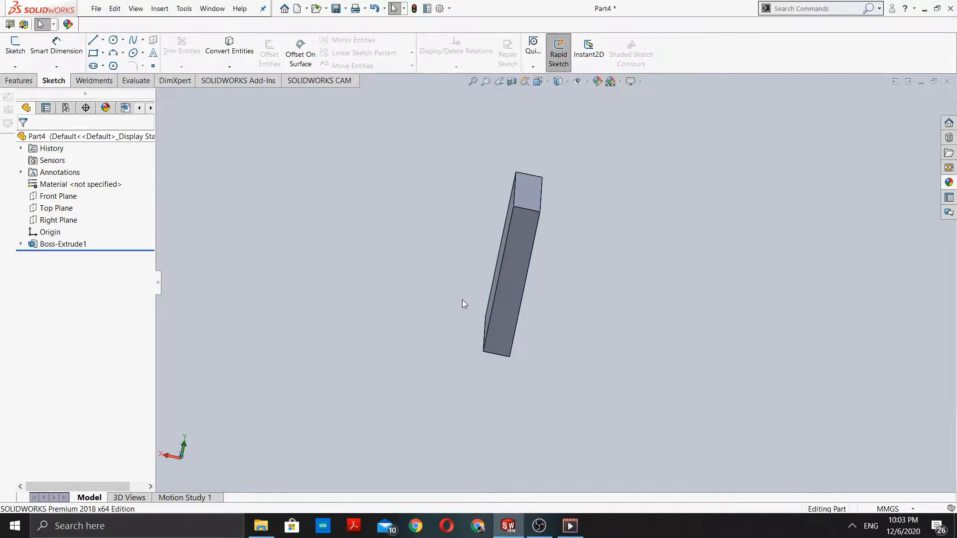
Step: Try to delete the extruded block by selecting all of its visible geometry at once
{"action": "left_click_drag", "start_coordinate": [366, 131], "coordinate": [763, 451]}
{"action": "key", "text": "Delete"}
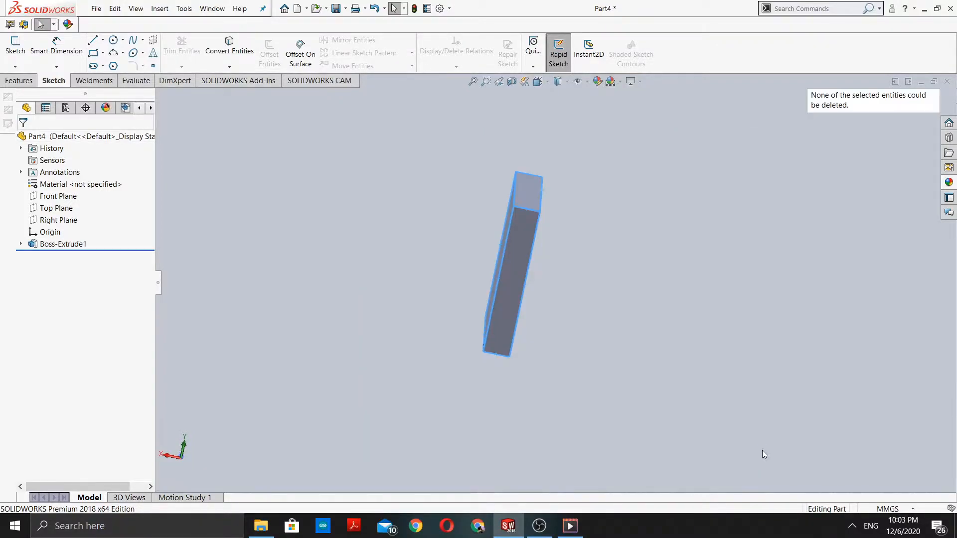
{"action": "left_click", "coordinate": [725, 204]}
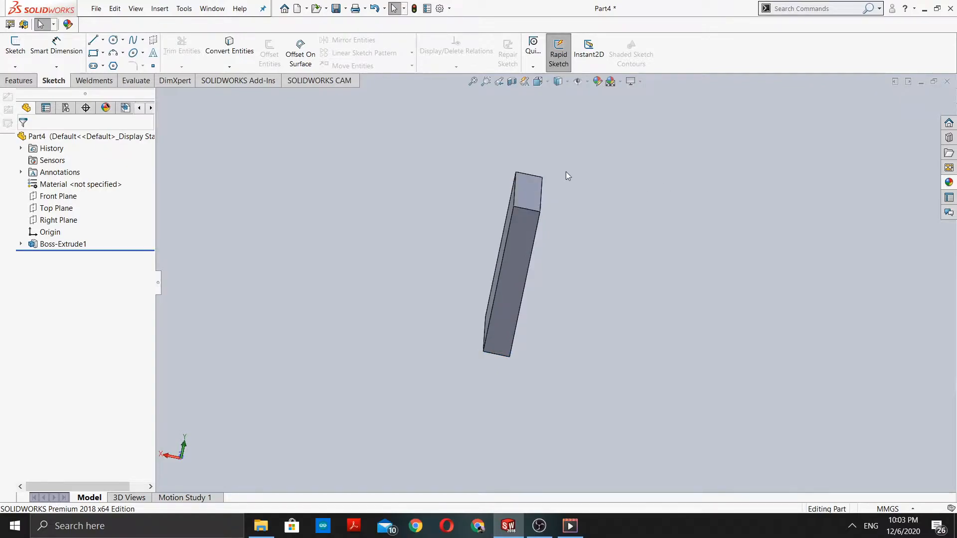
Step: Create another new part document
{"action": "left_click", "coordinate": [96, 9]}
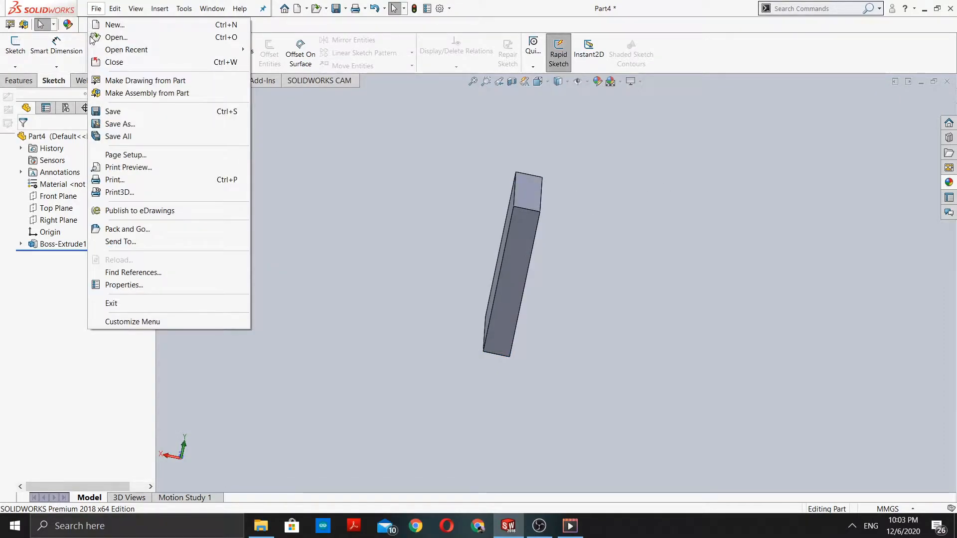
{"action": "left_click", "coordinate": [115, 25]}
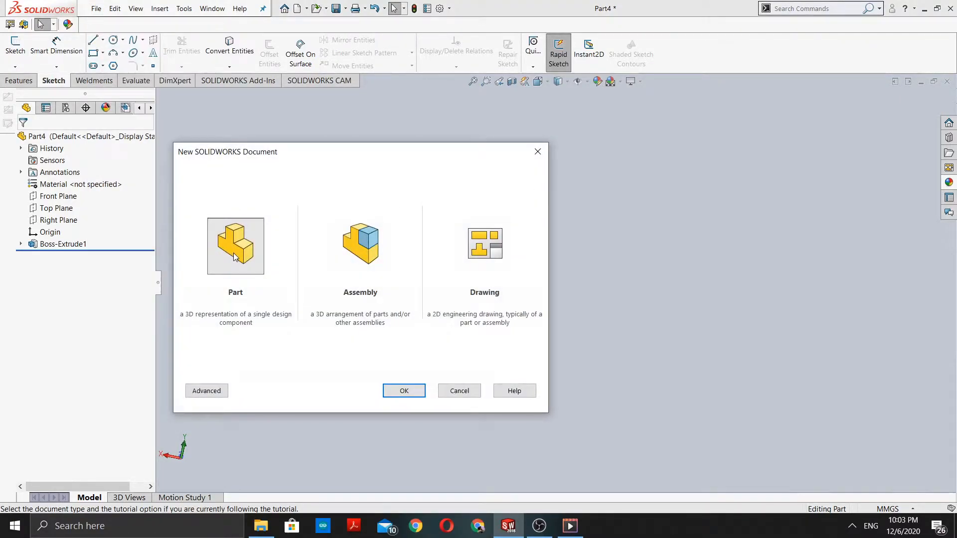
{"action": "left_click", "coordinate": [401, 391]}
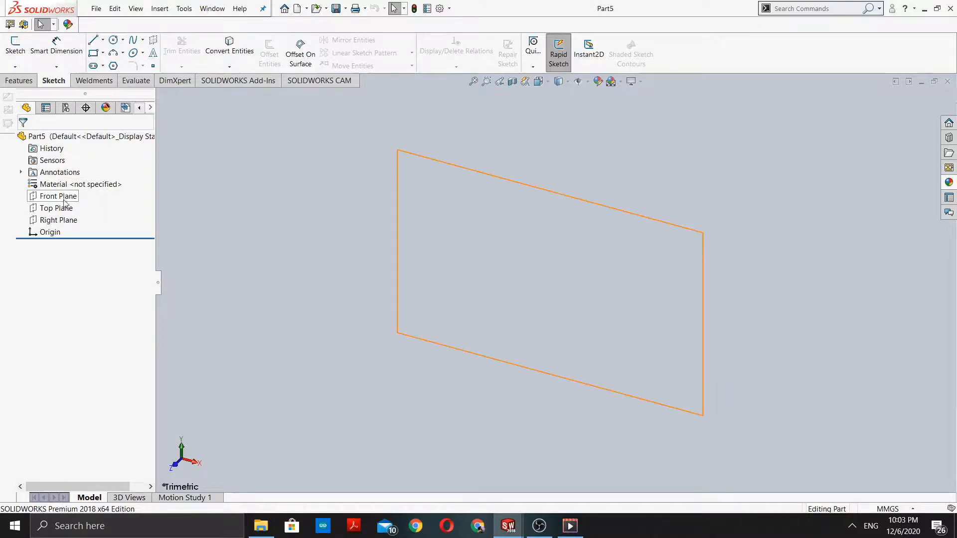
Step: View the Right Plane head-on and choose MMGS (millimeter, gram, second) as the document's unit system
{"action": "left_click", "coordinate": [58, 220]}
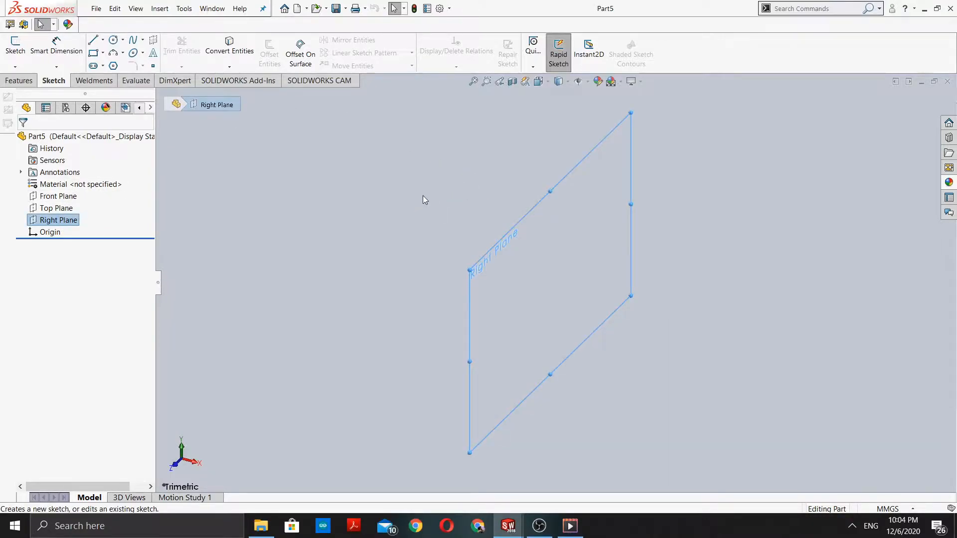
{"action": "left_click", "coordinate": [545, 85]}
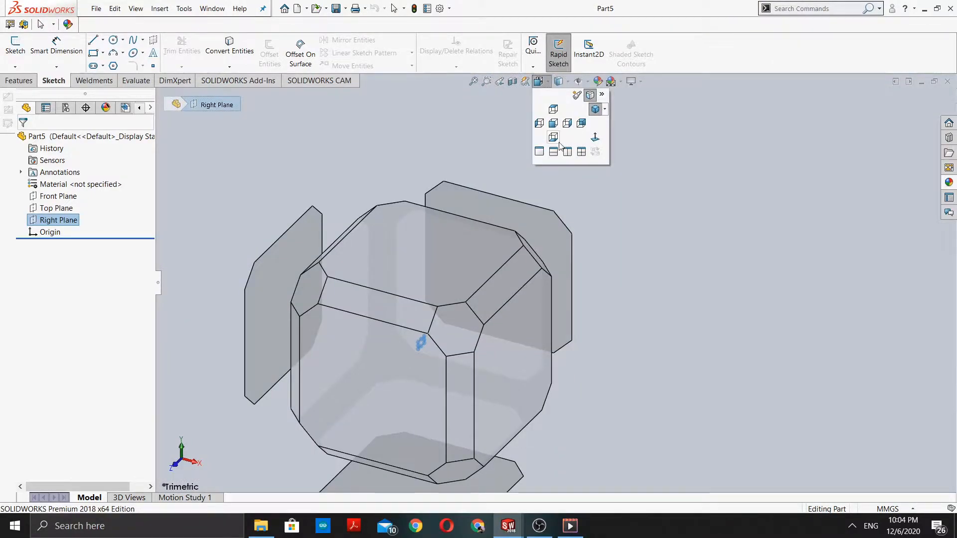
{"action": "left_click", "coordinate": [596, 138]}
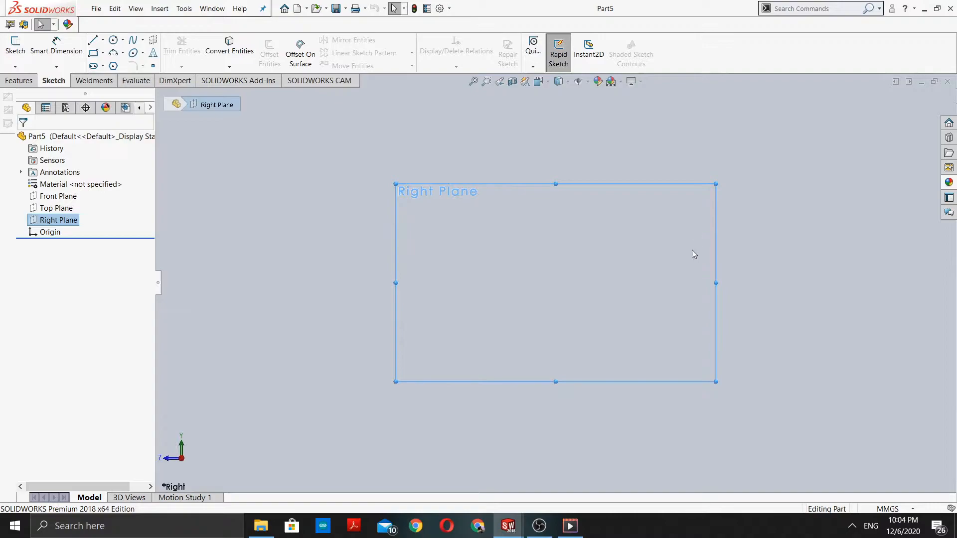
{"action": "left_click", "coordinate": [880, 507]}
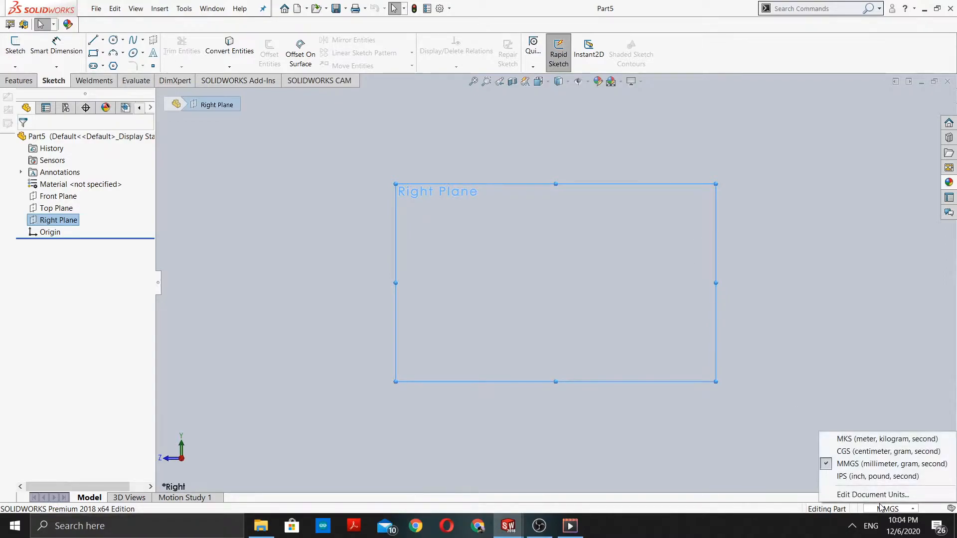
{"action": "left_click", "coordinate": [876, 465]}
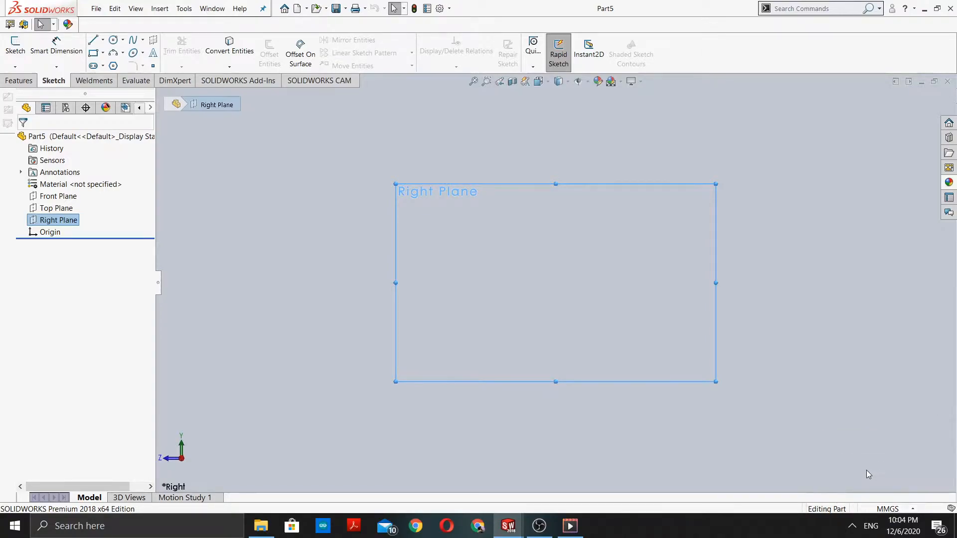
{"action": "key", "text": "ctrl+3"}
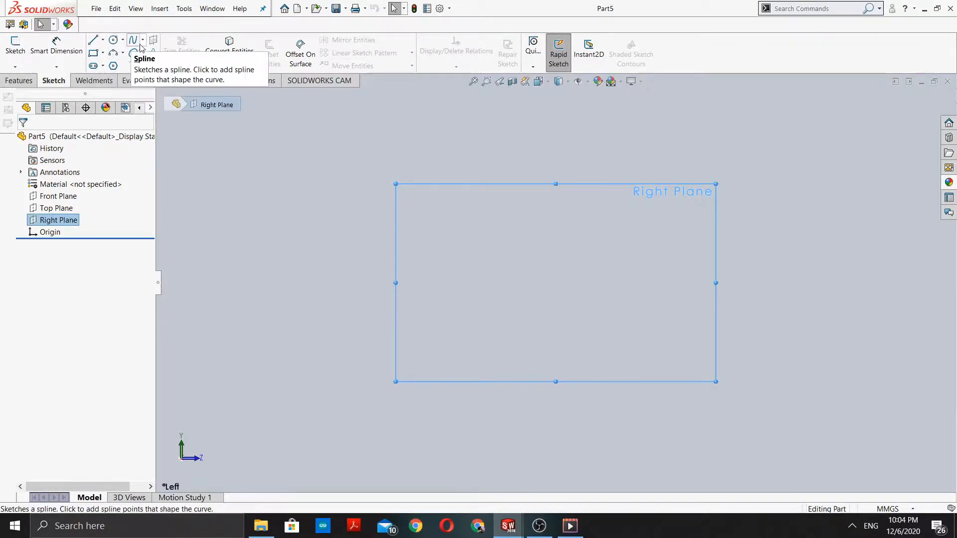
Step: Sketch a three-point arc with a radius of about 38.9 mm on the Right Plane, ending directly above the origin
{"action": "left_click", "coordinate": [113, 53]}
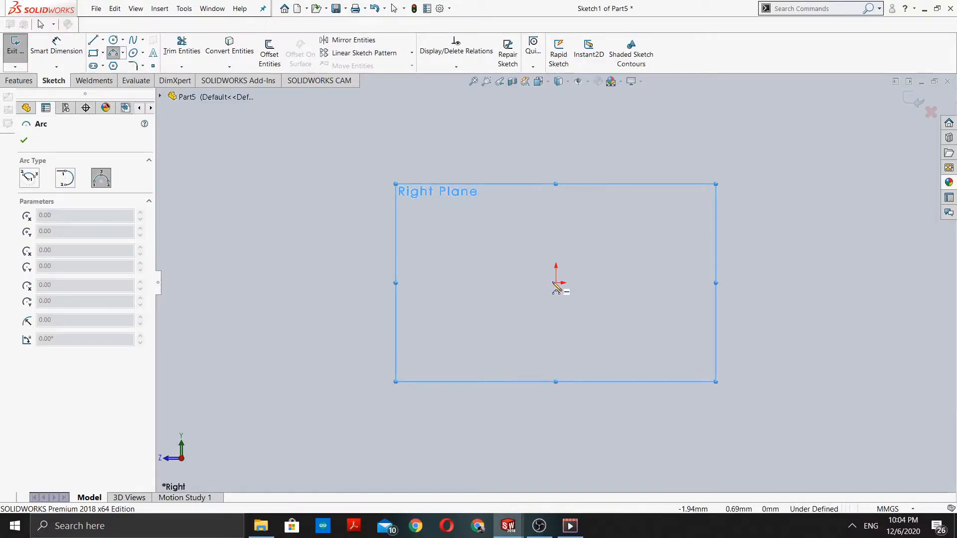
{"action": "left_click", "coordinate": [449, 258]}
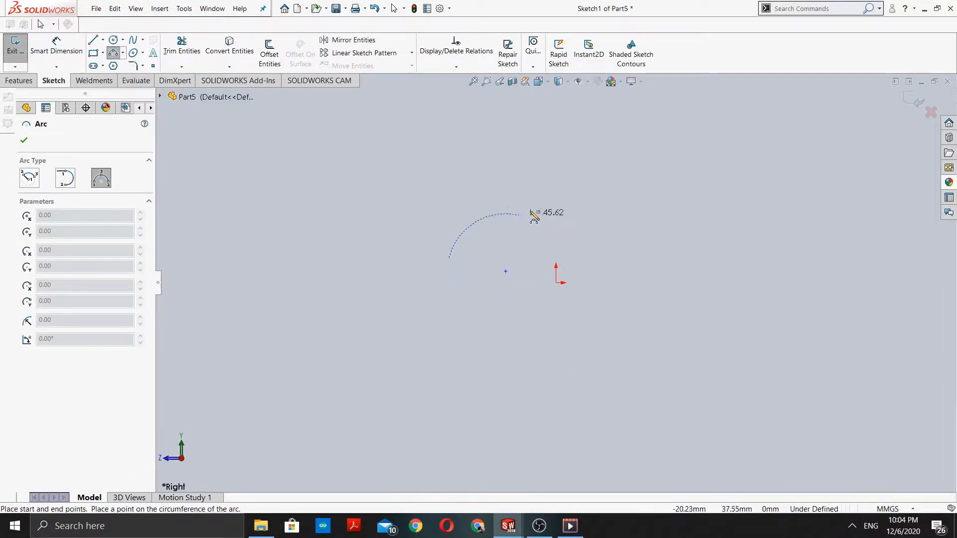
{"action": "left_click", "coordinate": [556, 214]}
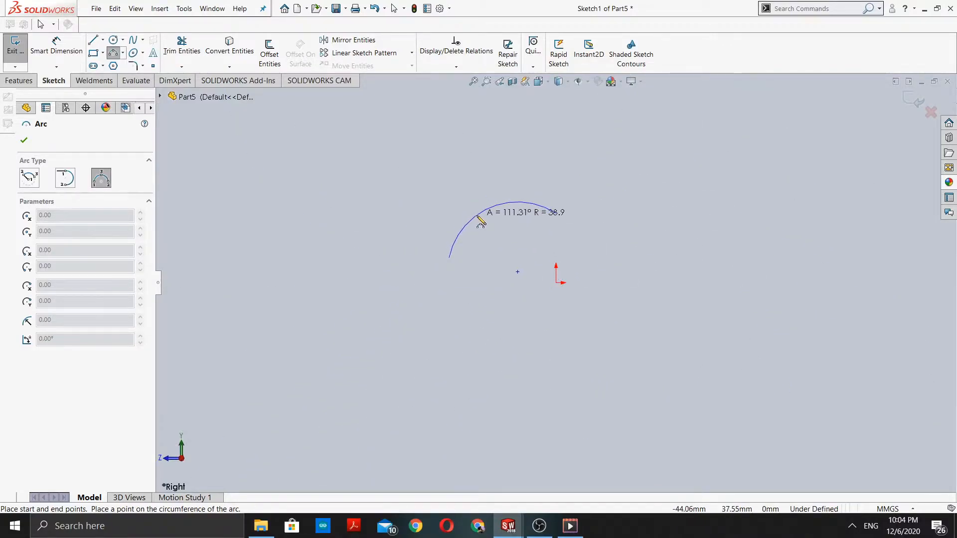
{"action": "left_click", "coordinate": [491, 207]}
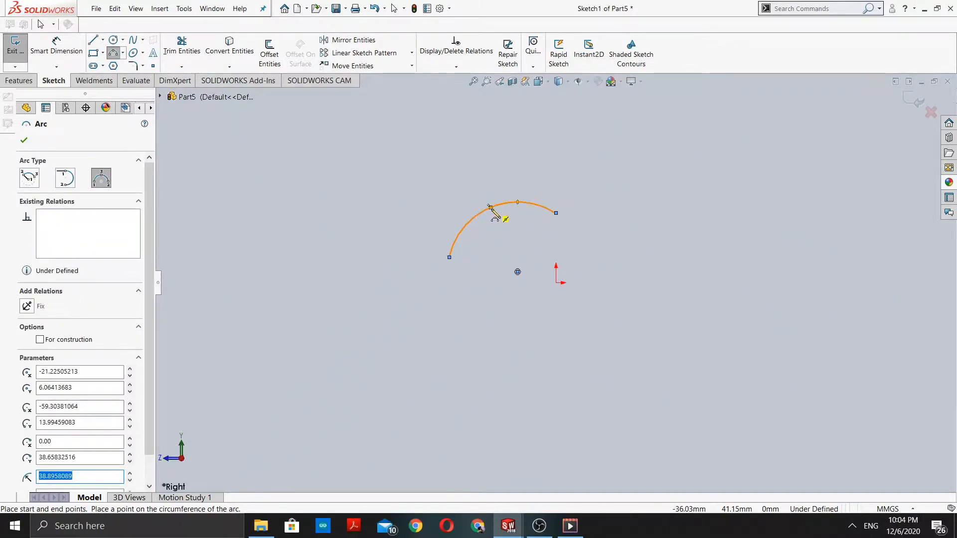
Step: Sketch a larger-sweep three-point arc of about 35 mm radius, starting on the first arc and curving around the origin
{"action": "left_click", "coordinate": [491, 207]}
{"action": "left_click", "coordinate": [528, 296]}
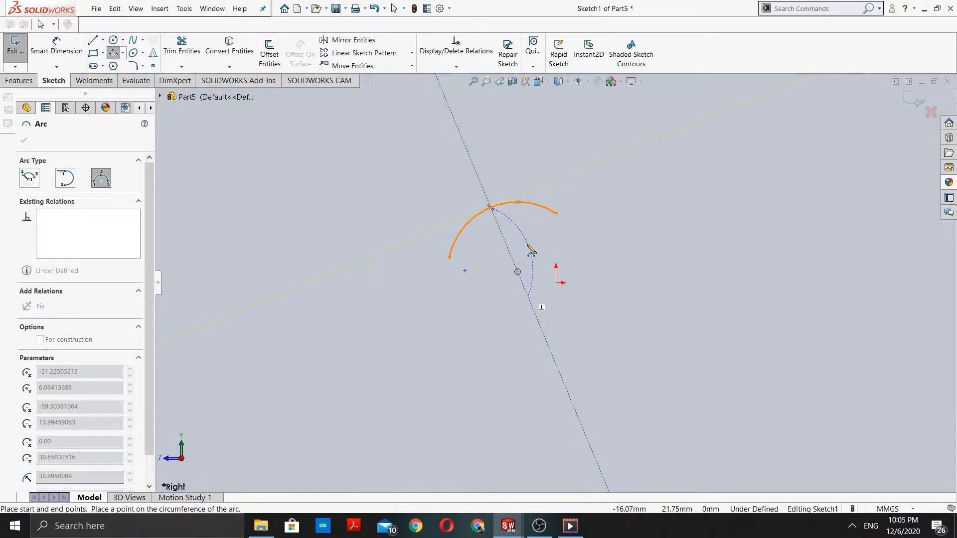
{"action": "left_click", "coordinate": [609, 234]}
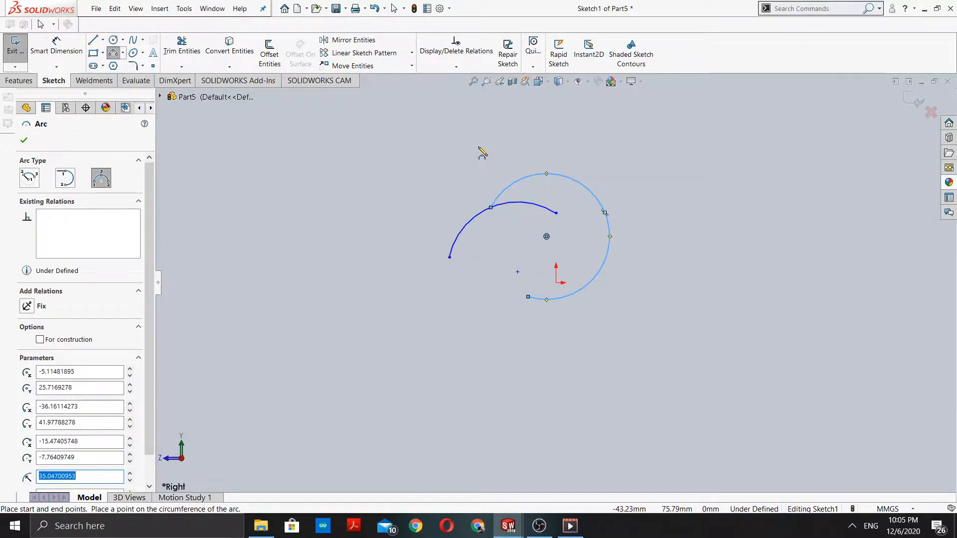
{"action": "key", "text": "Escape"}
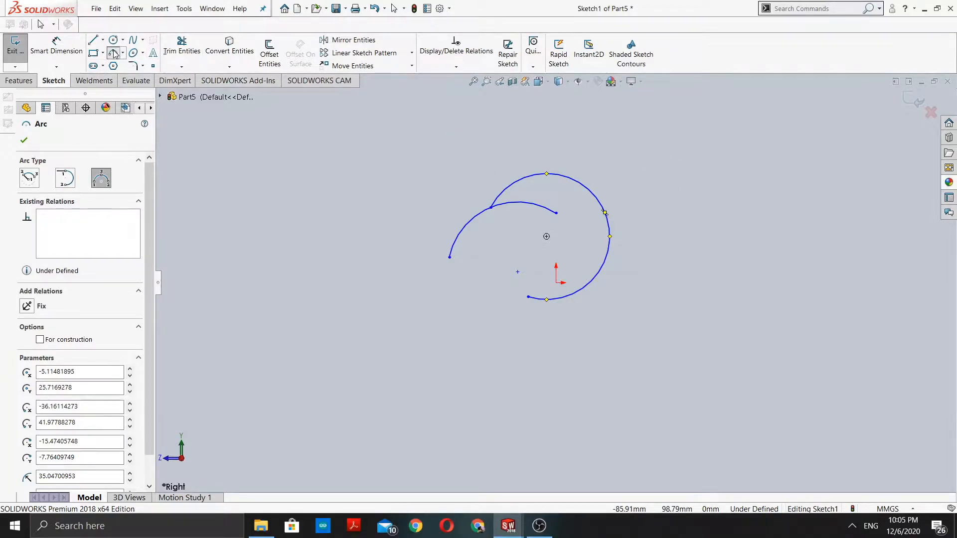
{"action": "key", "text": "Escape"}
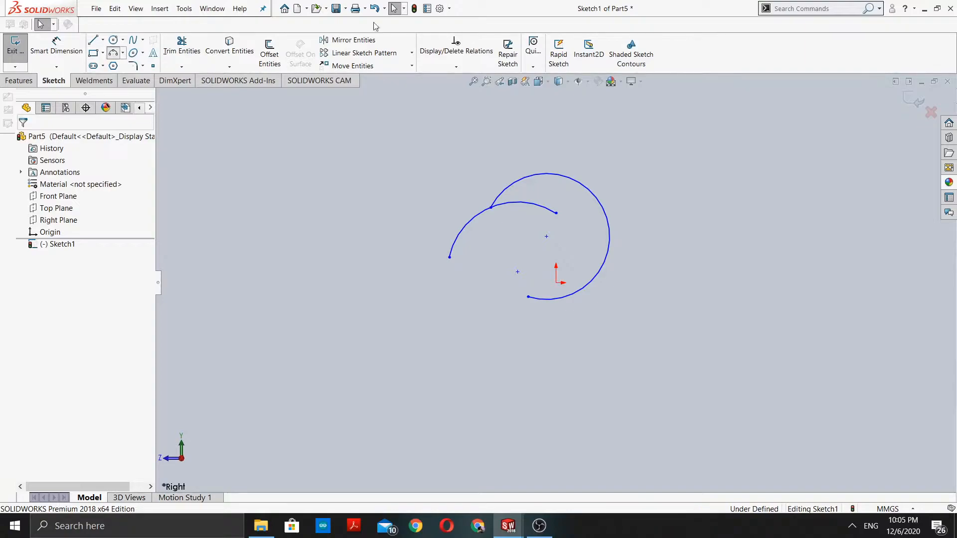
Step: Sketch a separate, nearly semicircular three-point arc of about 36 mm radius to the right of the existing arcs
{"action": "left_click", "coordinate": [113, 52]}
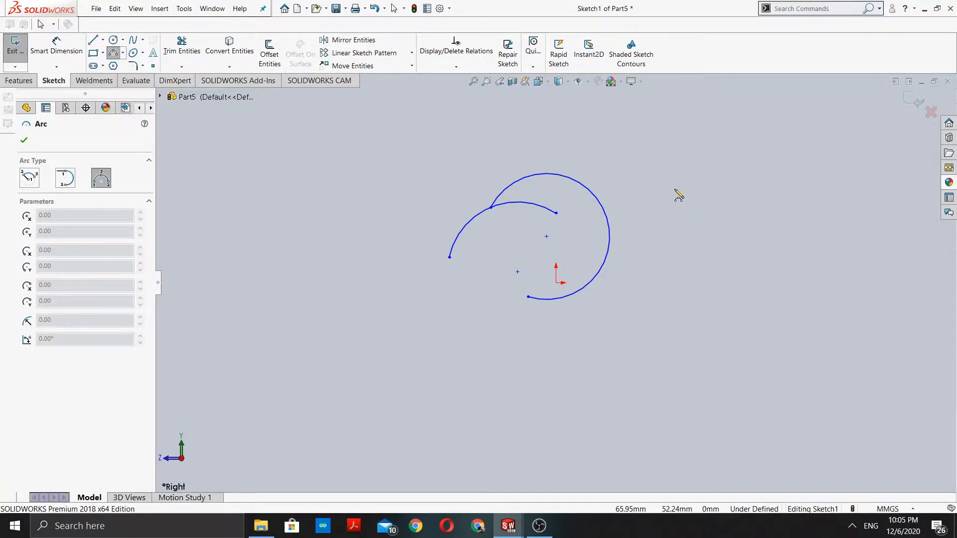
{"action": "left_click", "coordinate": [674, 190]}
{"action": "left_click", "coordinate": [805, 189]}
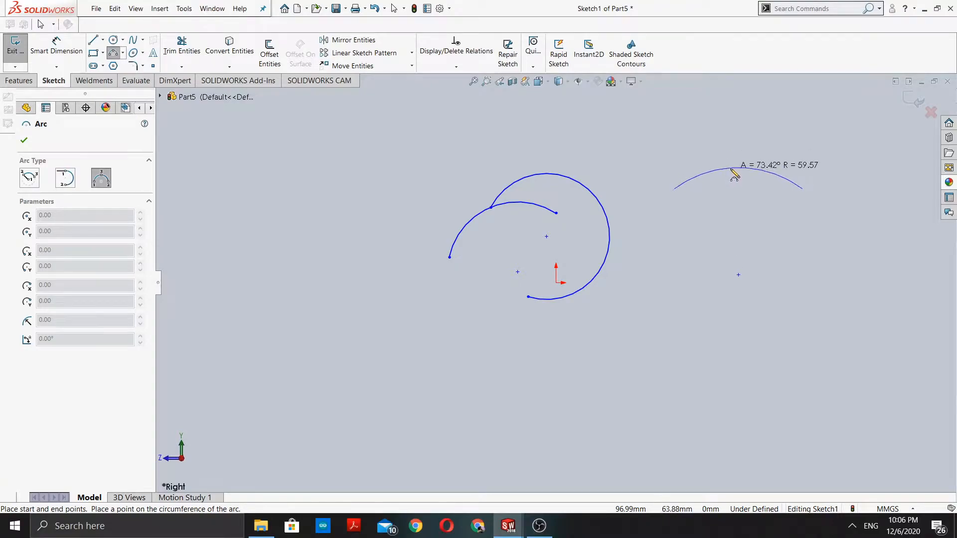
{"action": "left_click", "coordinate": [737, 134]}
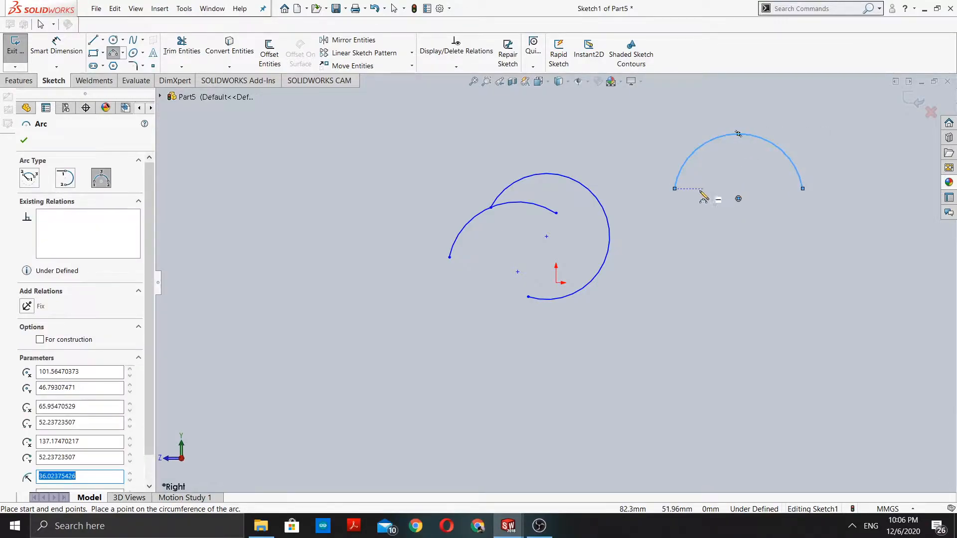
{"action": "left_click", "coordinate": [675, 189]}
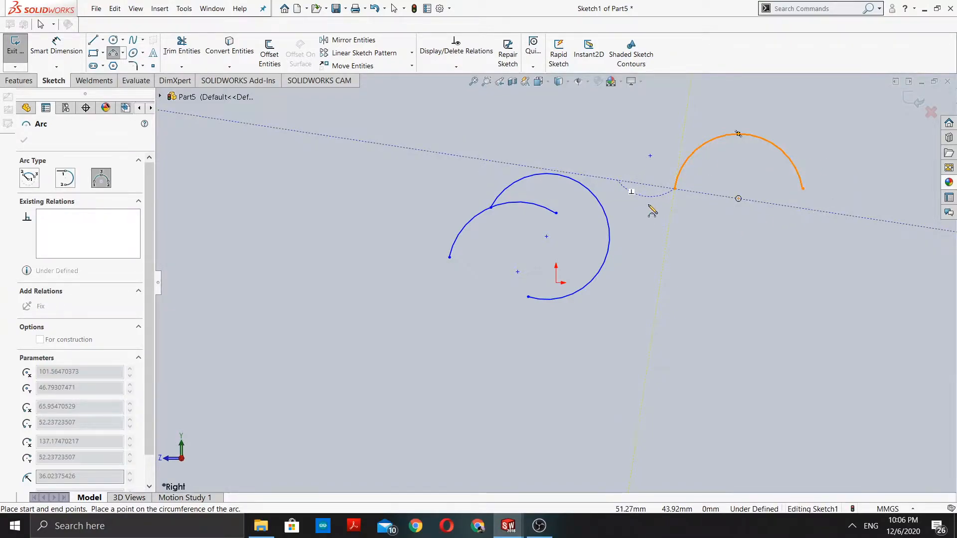
{"action": "left_click", "coordinate": [803, 188]}
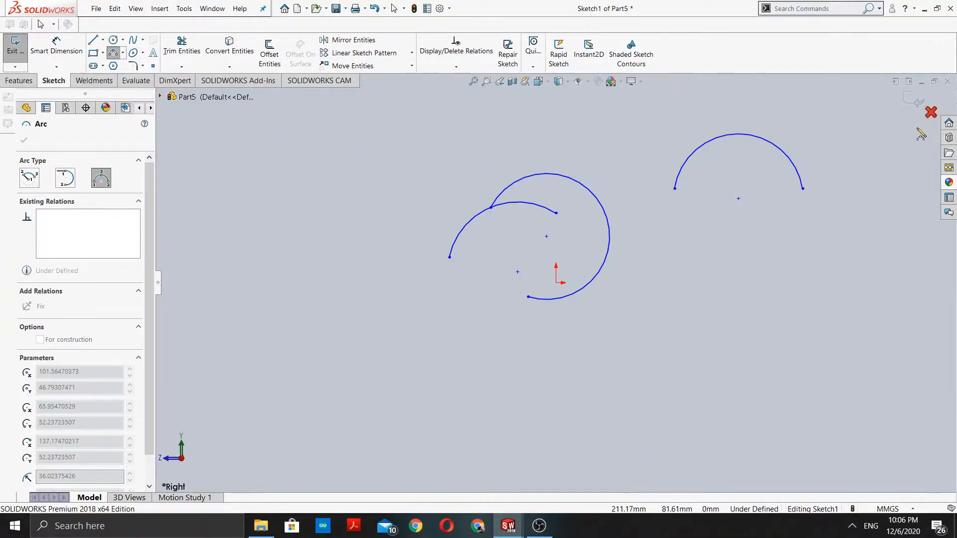
{"action": "key", "text": "Escape"}
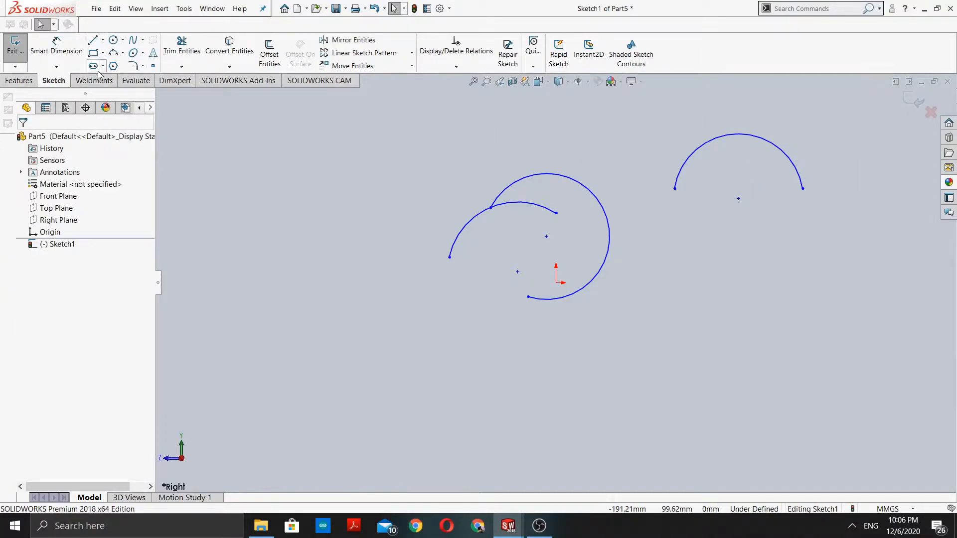
Step: Sketch a six-sided polygon around an inscribed circle about 100 mm in diameter, to the left of the arcs
{"action": "left_click", "coordinate": [113, 67]}
{"action": "mouse_move", "coordinate": [298, 202]}
{"action": "left_mouse_down"}
{"action": "mouse_move", "coordinate": [391, 260]}
{"action": "mouse_move", "coordinate": [392, 248]}
{"action": "left_mouse_up"}
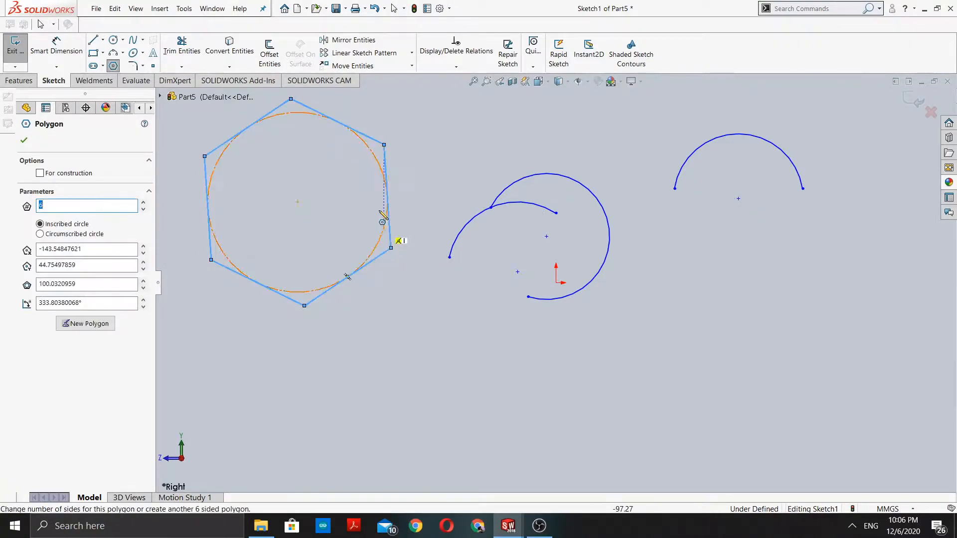
{"action": "scroll", "coordinate": [249, 181], "scroll_direction": "up", "scroll_amount": 1}
{"action": "scroll", "coordinate": [331, 213], "scroll_direction": "down", "scroll_amount": 4}
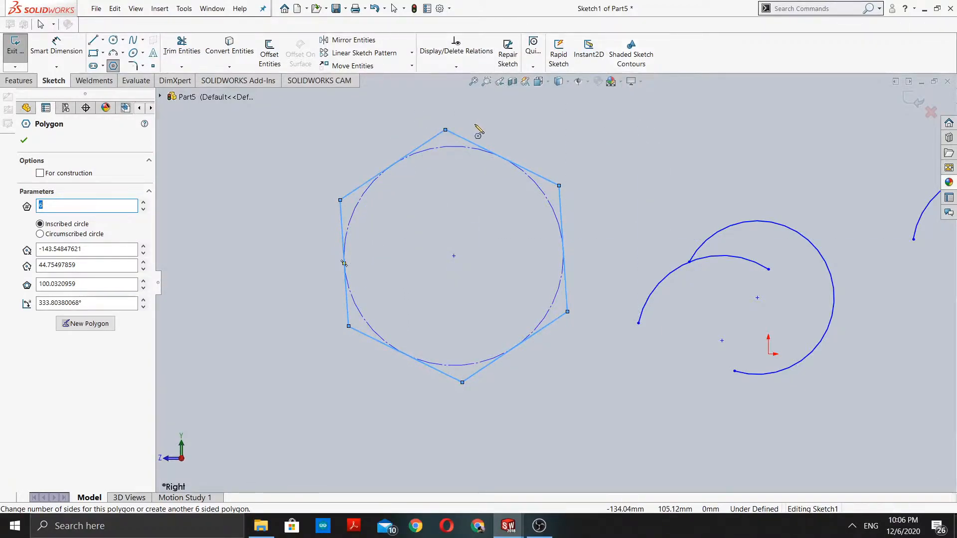
Step: Dimension the hexagon's upper-left side between its two vertices and set its length to 60 mm
{"action": "left_click", "coordinate": [56, 45]}
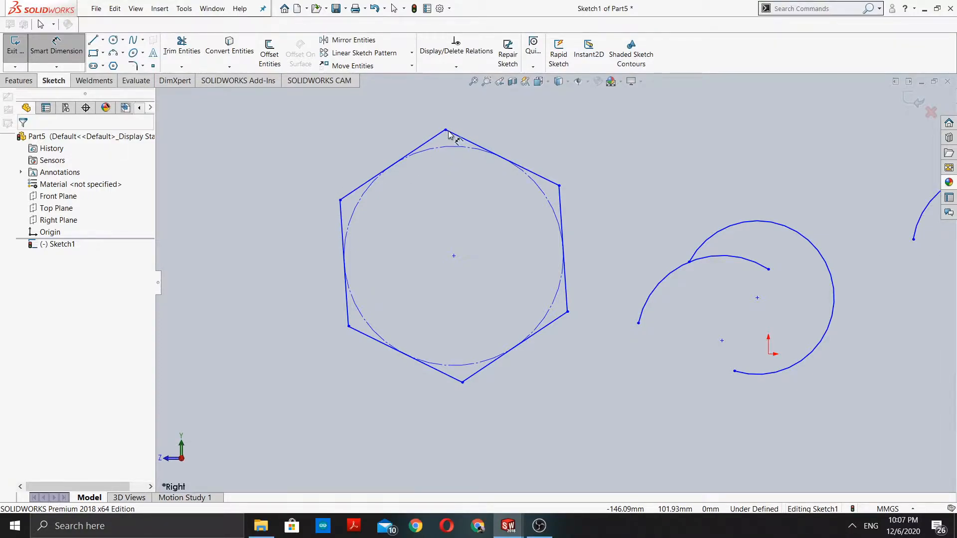
{"action": "left_click", "coordinate": [340, 201]}
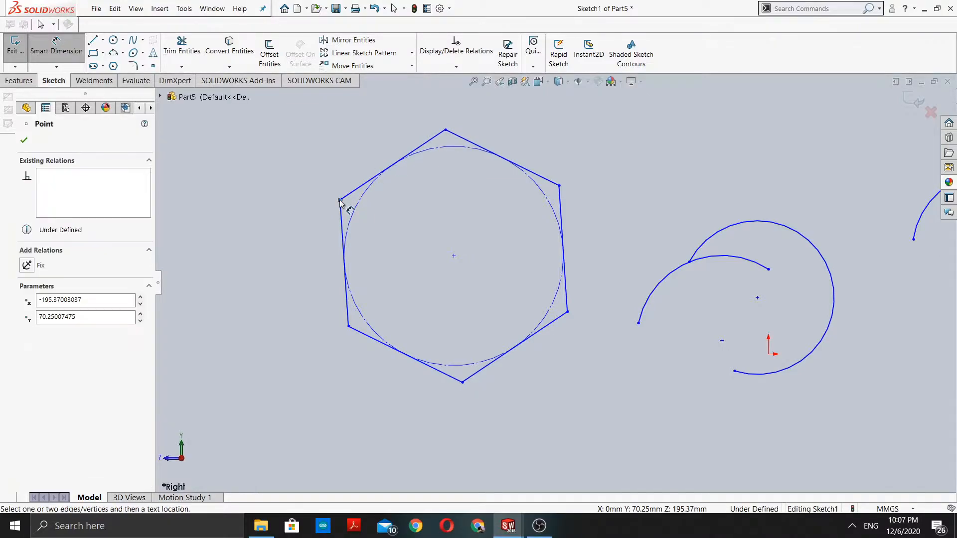
{"action": "left_click", "coordinate": [446, 130]}
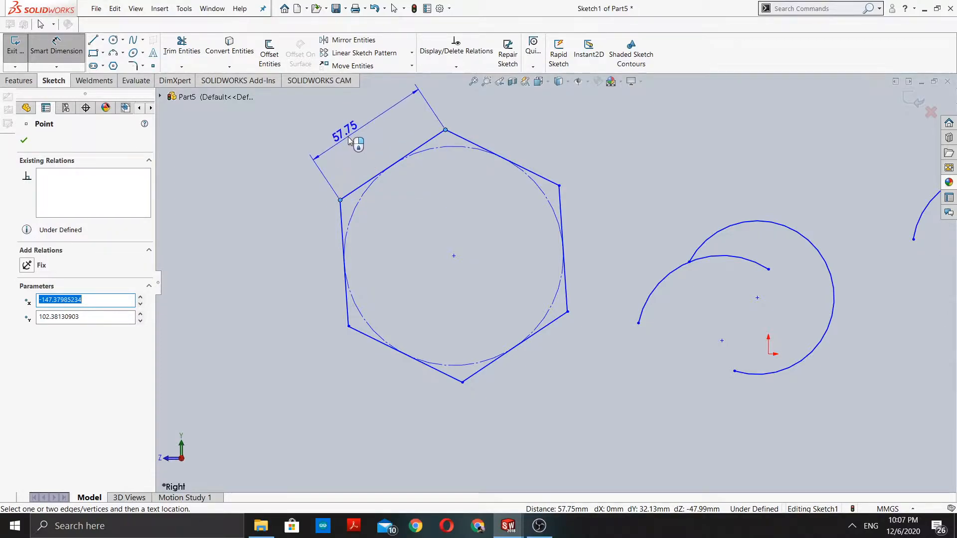
{"action": "left_click", "coordinate": [349, 141]}
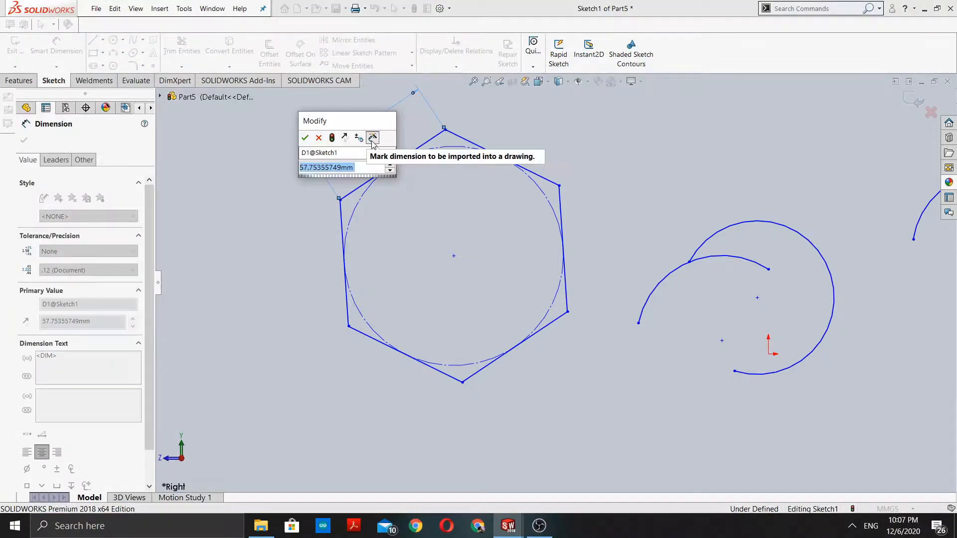
{"action": "key", "text": "BackSpace"}
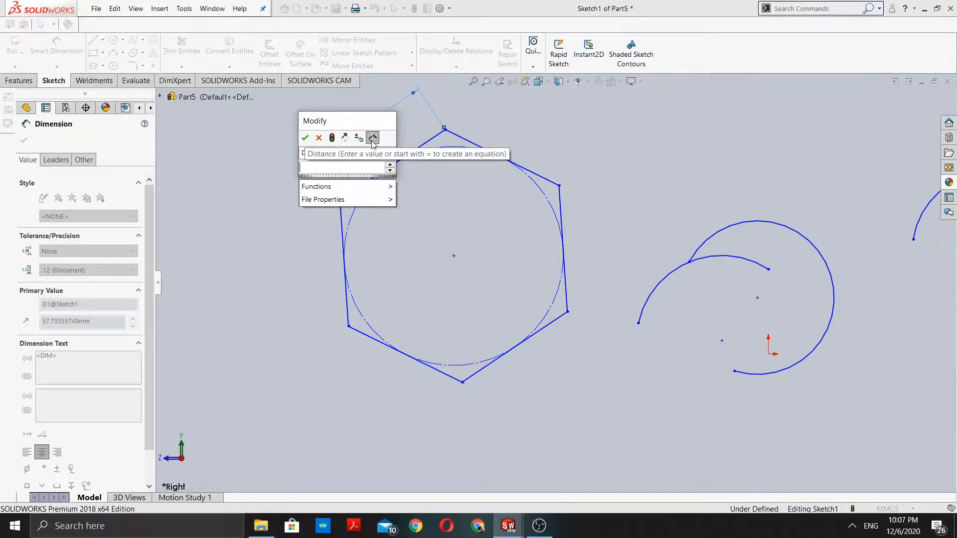
{"action": "type", "text": "60"}
{"action": "key", "text": "Return"}
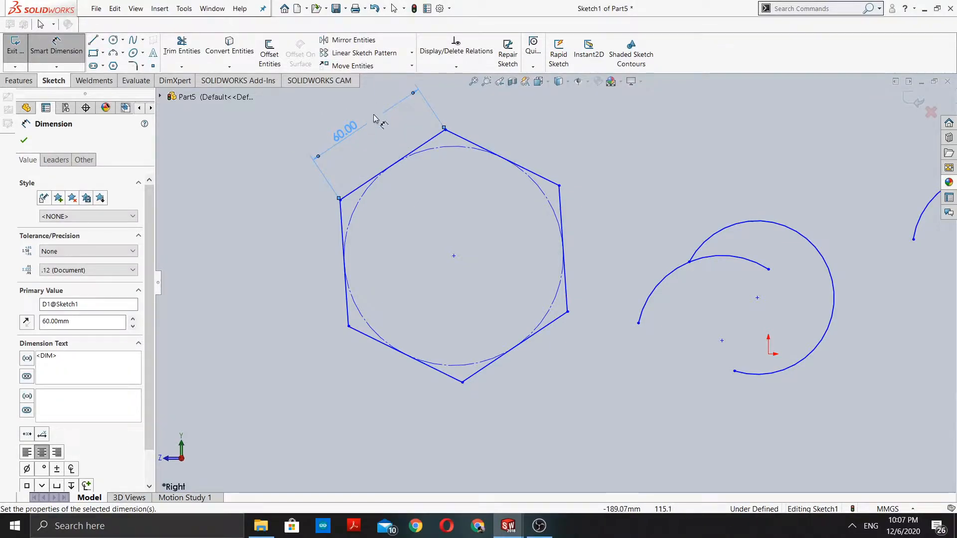
Step: Add a driven dimension from the hexagon's center point to its upper-right side
{"action": "scroll", "coordinate": [633, 241], "scroll_direction": "up", "scroll_amount": 2}
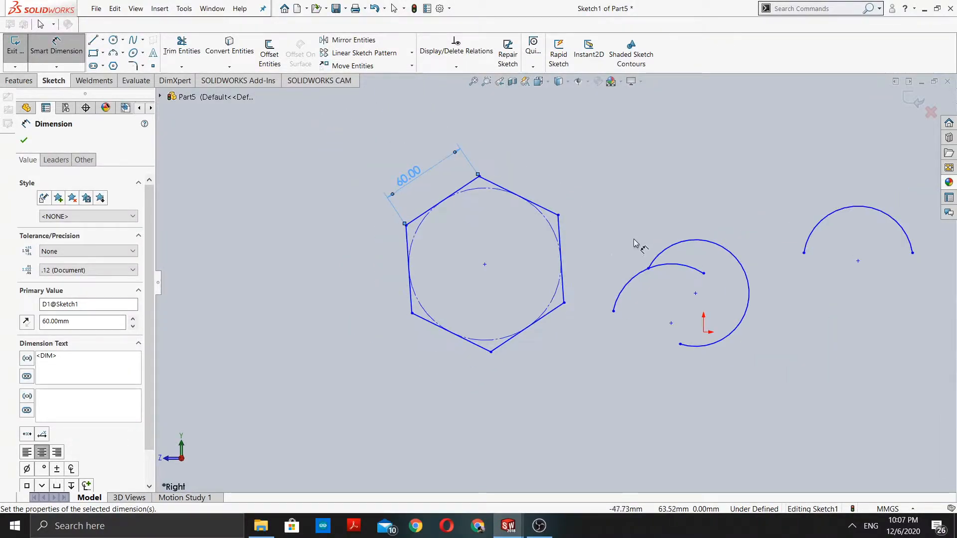
{"action": "scroll", "coordinate": [621, 226], "scroll_direction": "down", "scroll_amount": 1}
{"action": "scroll", "coordinate": [621, 226], "scroll_direction": "up", "scroll_amount": 1}
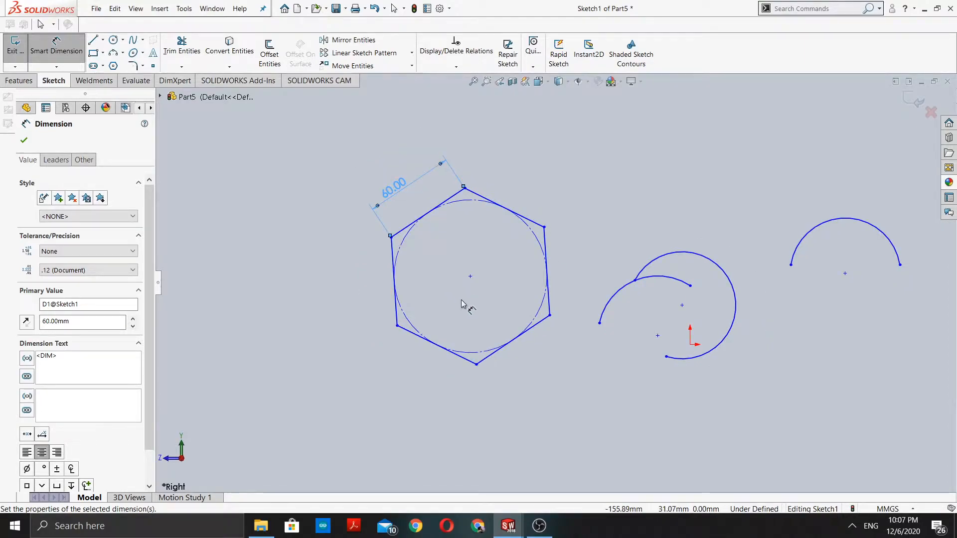
{"action": "left_click", "coordinate": [470, 276]}
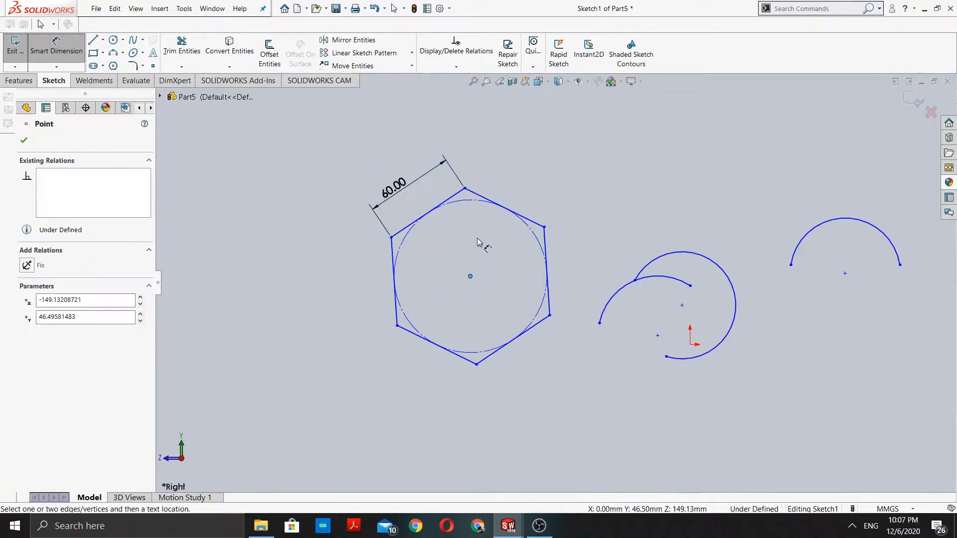
{"action": "left_click", "coordinate": [503, 208]}
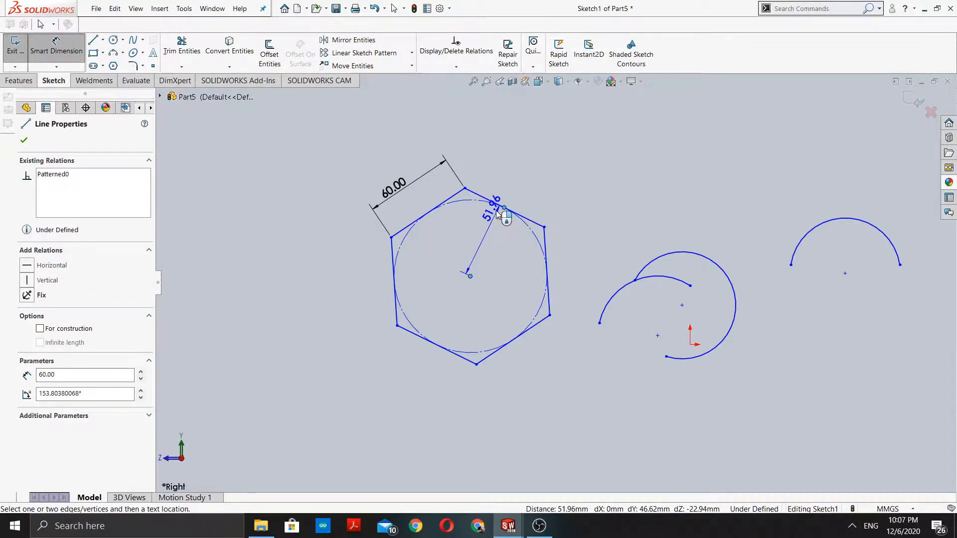
{"action": "left_click", "coordinate": [498, 215]}
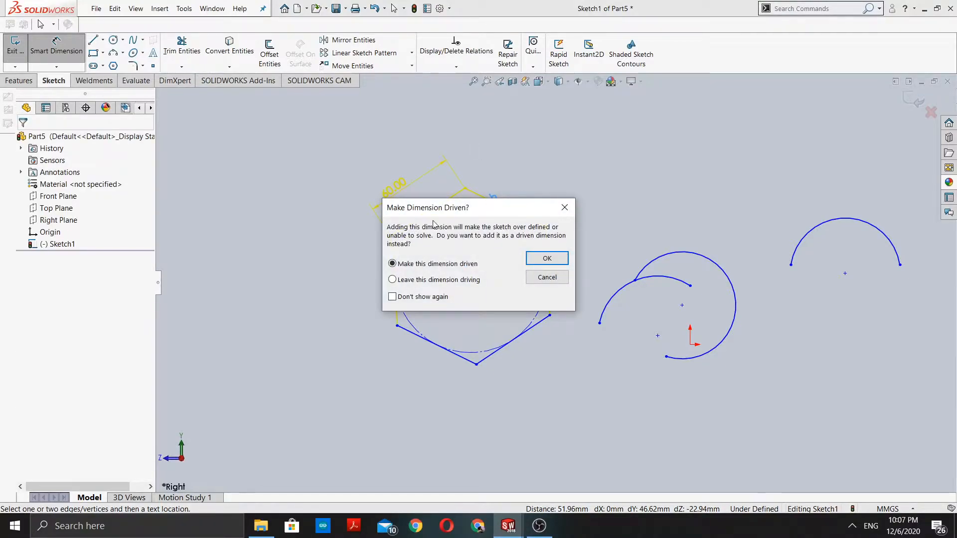
{"action": "left_click_drag", "start_coordinate": [449, 214], "coordinate": [626, 178]}
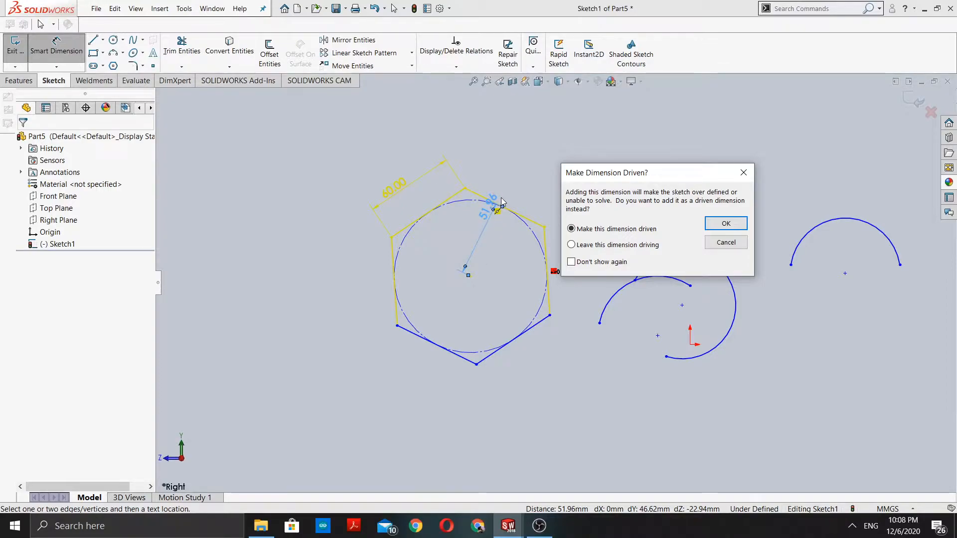
{"action": "left_click", "coordinate": [726, 223]}
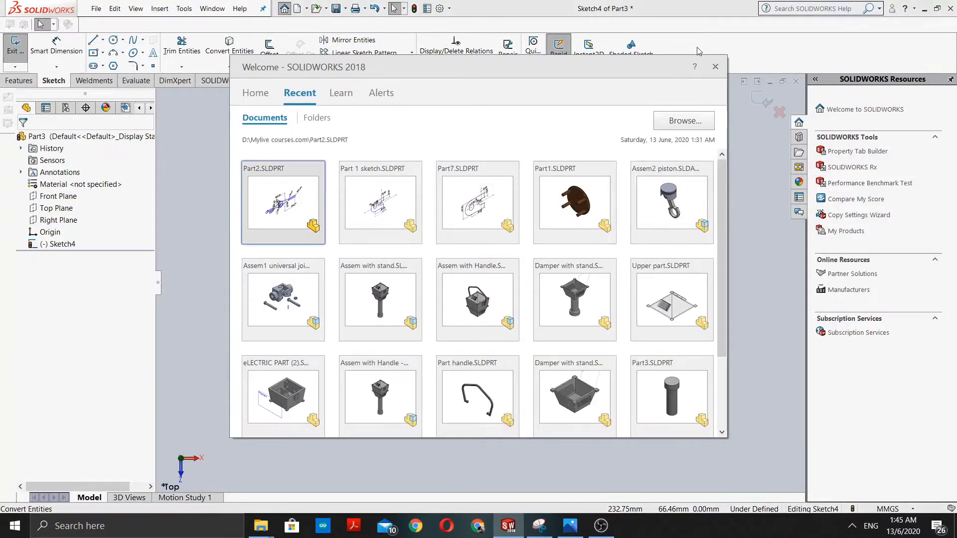
Step: Close the Welcome window to return to the open sketch in Part3
{"action": "left_click", "coordinate": [715, 67]}
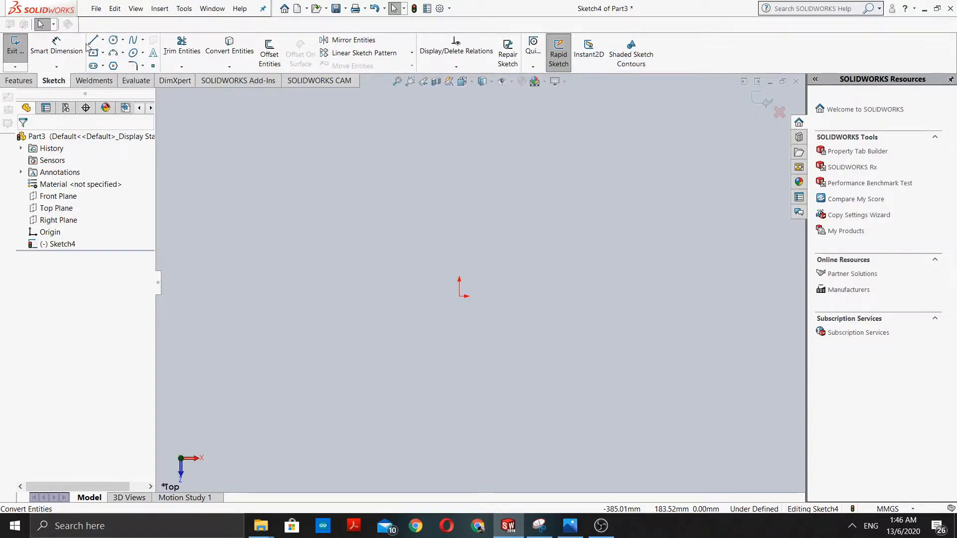
Step: Try a vertical centerline about 270 mm long just left of the origin, and undo it
{"action": "left_click", "coordinate": [103, 39]}
{"action": "left_click", "coordinate": [120, 62]}
{"action": "left_click", "coordinate": [447, 396]}
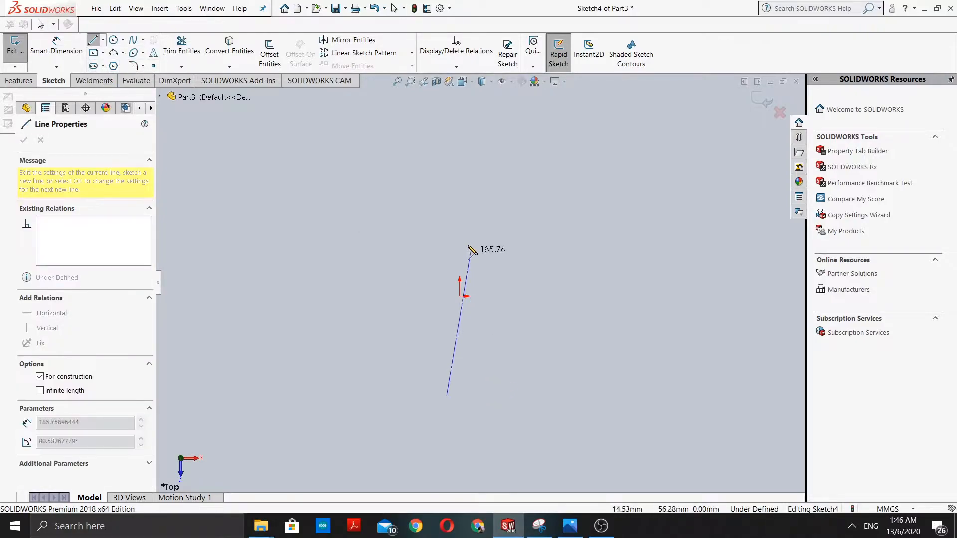
{"action": "left_click", "coordinate": [447, 184]}
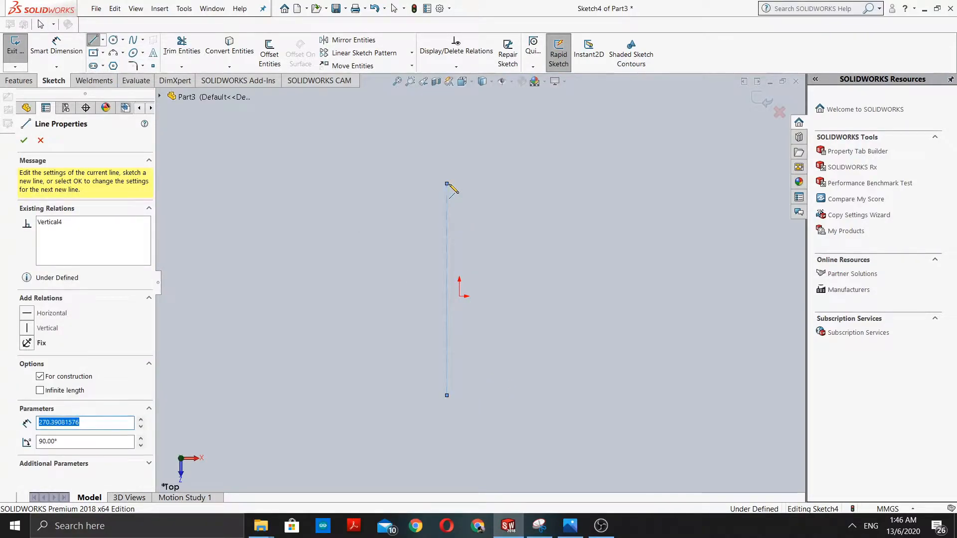
{"action": "key", "text": "ctrl+z"}
Step: Sketch two centerlines from the origin, one vertically upward about 245 mm and one horizontally to the right about 314 mm
{"action": "left_click", "coordinate": [103, 39]}
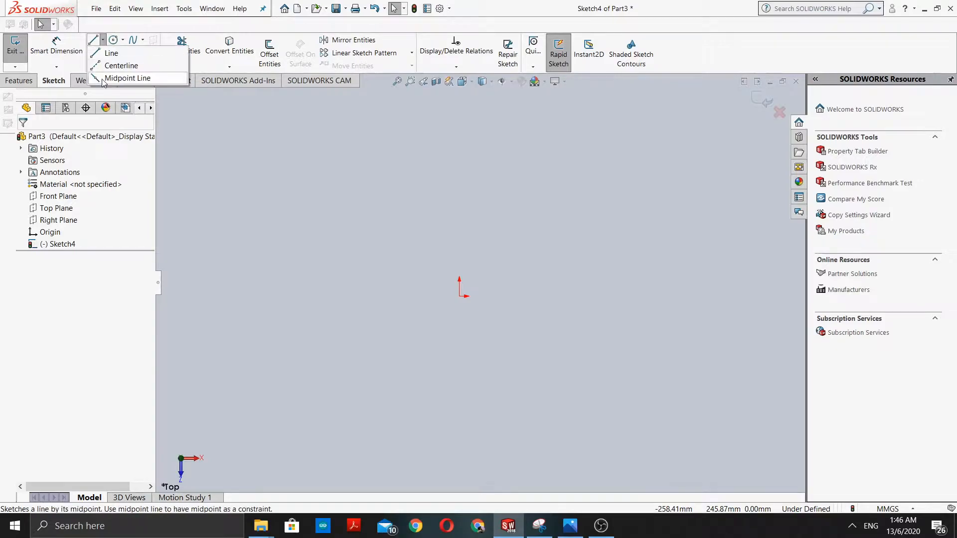
{"action": "left_click", "coordinate": [106, 78]}
{"action": "left_click", "coordinate": [459, 296]}
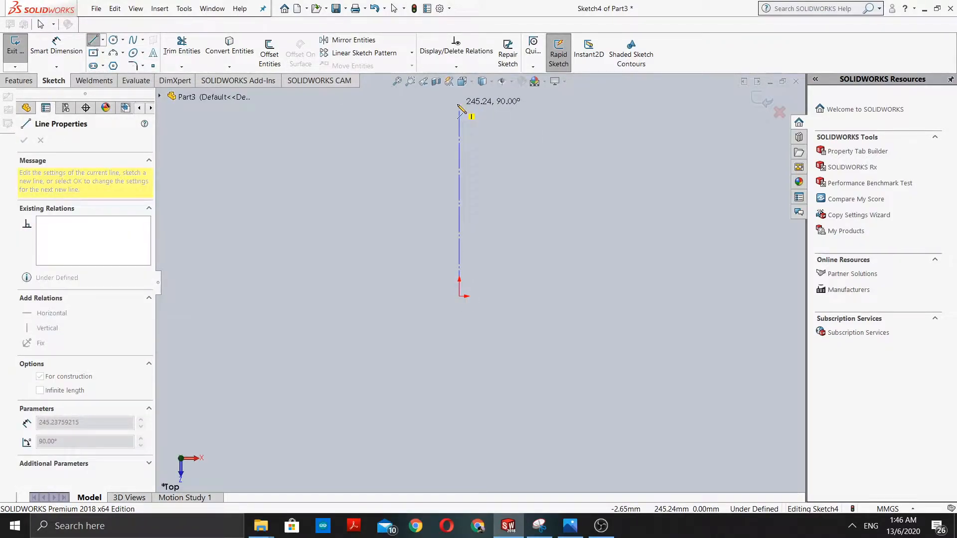
{"action": "left_click", "coordinate": [458, 105]}
{"action": "left_click", "coordinate": [459, 296]}
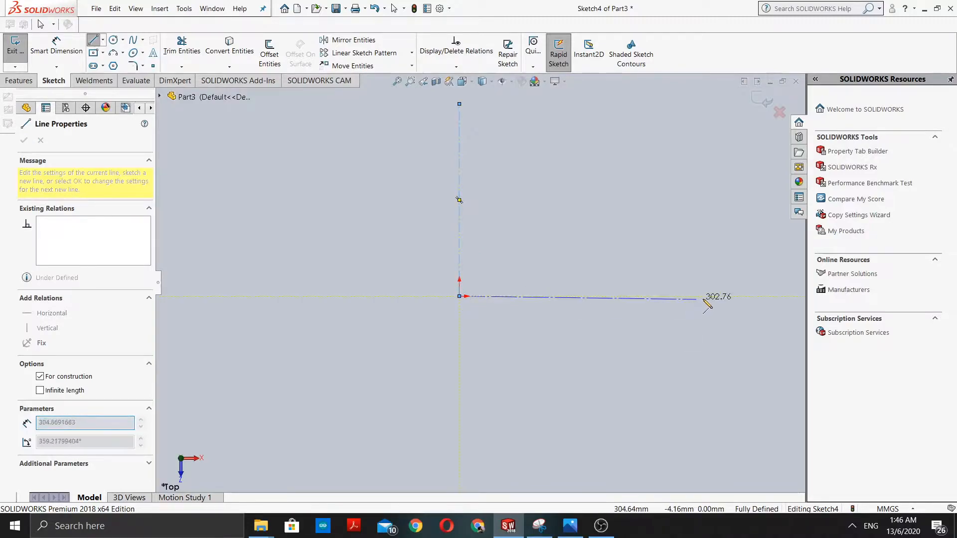
{"action": "left_click", "coordinate": [705, 296]}
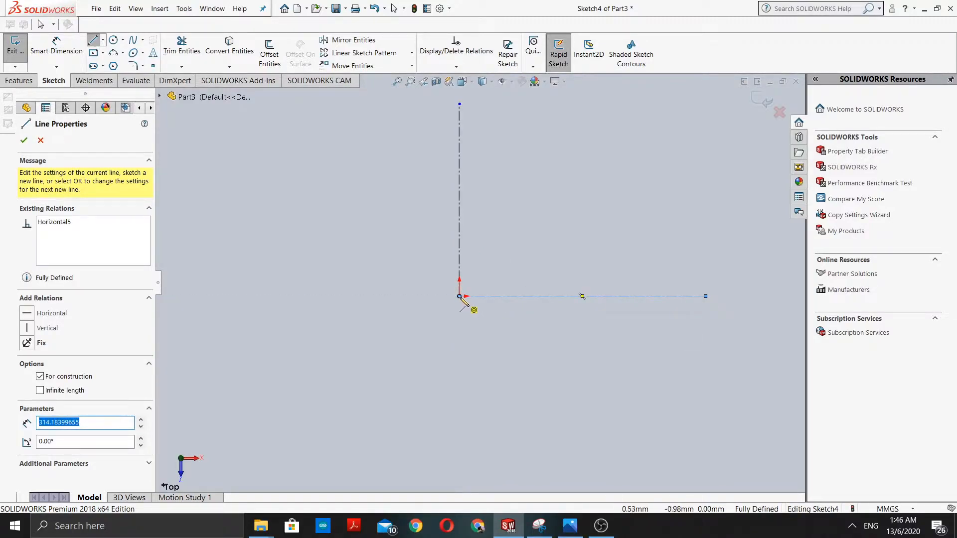
Step: Complete the centerline cross with a horizontal centerline about 255 mm leftward and a vertical one about 160 mm downward from the origin
{"action": "left_click", "coordinate": [260, 296]}
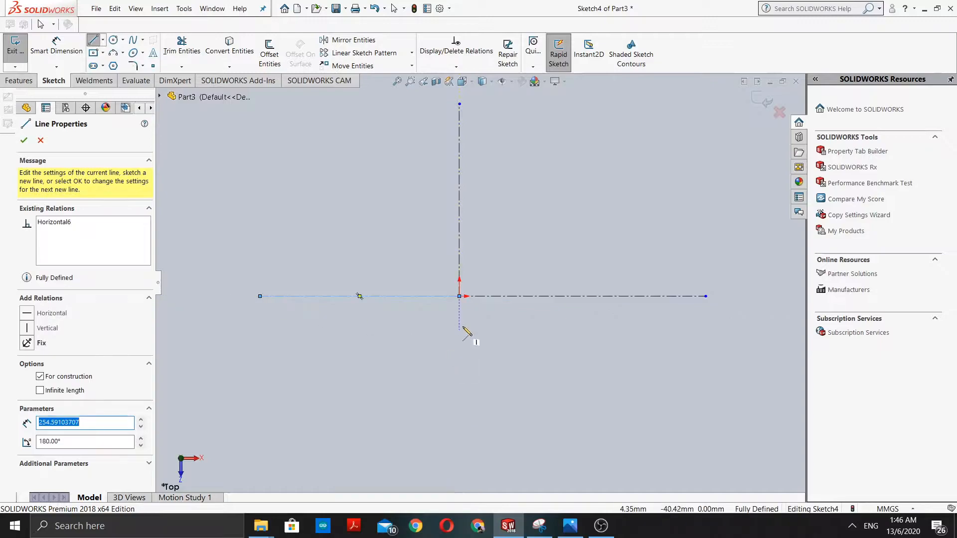
{"action": "left_click", "coordinate": [459, 296]}
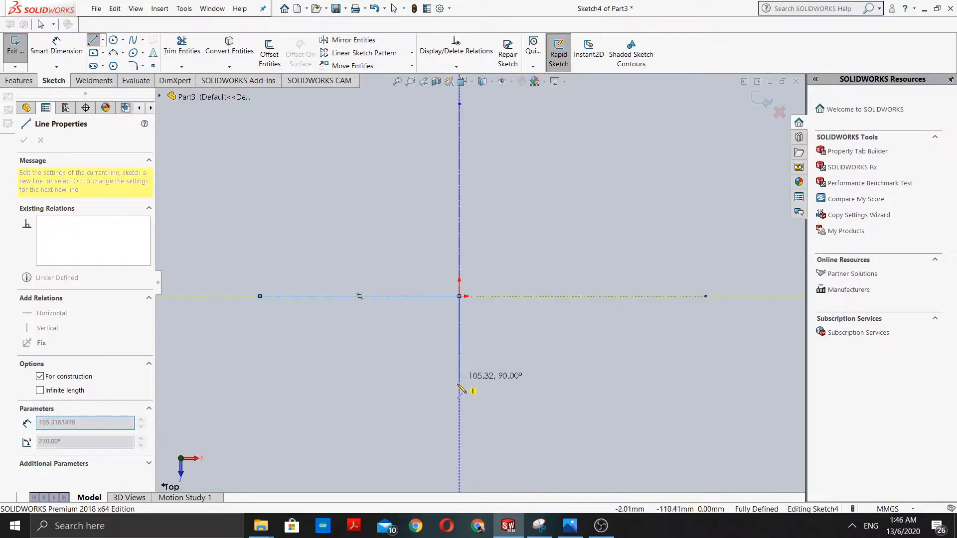
{"action": "left_click", "coordinate": [460, 424]}
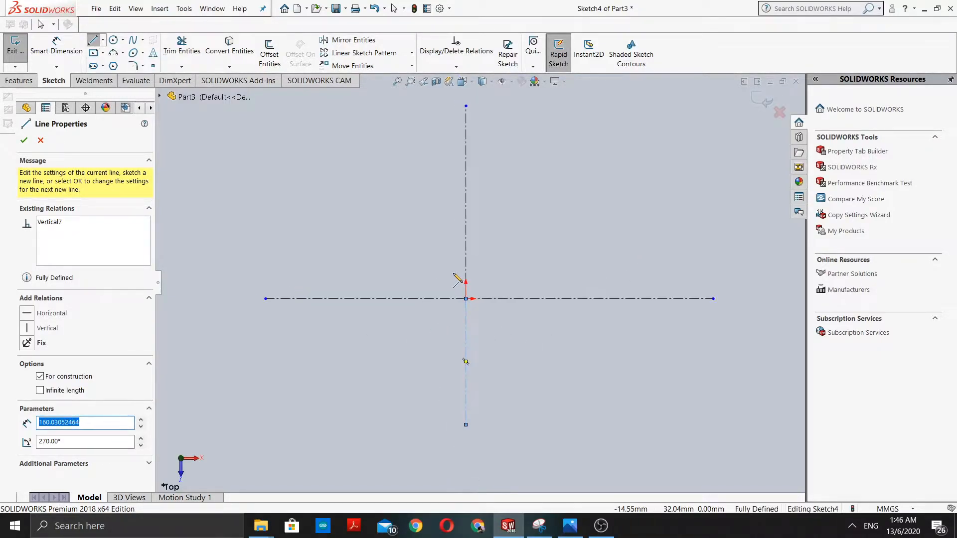
{"action": "key", "text": "z"}
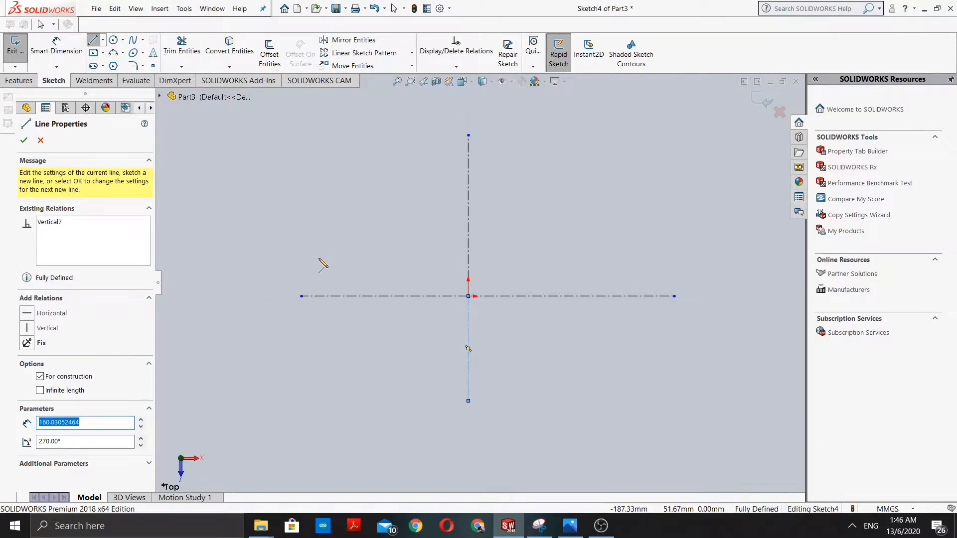
{"action": "left_click", "coordinate": [23, 141]}
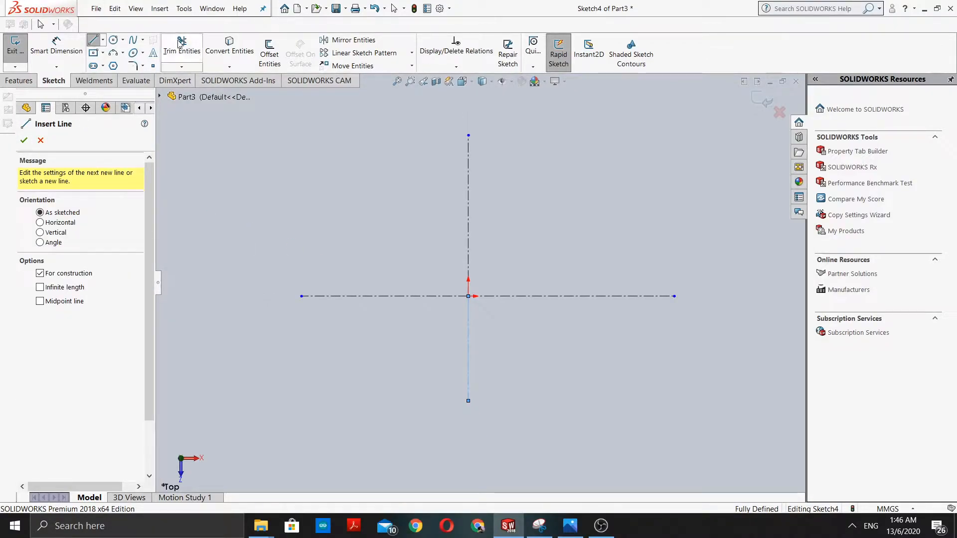
Step: Sketch a circle with a radius of about 141.5 mm centered on the origin, and leave it deselected
{"action": "left_click", "coordinate": [114, 41]}
{"action": "left_click", "coordinate": [468, 296]}
{"action": "left_click", "coordinate": [552, 349]}
{"action": "scroll", "coordinate": [405, 274], "scroll_direction": "up", "scroll_amount": 3}
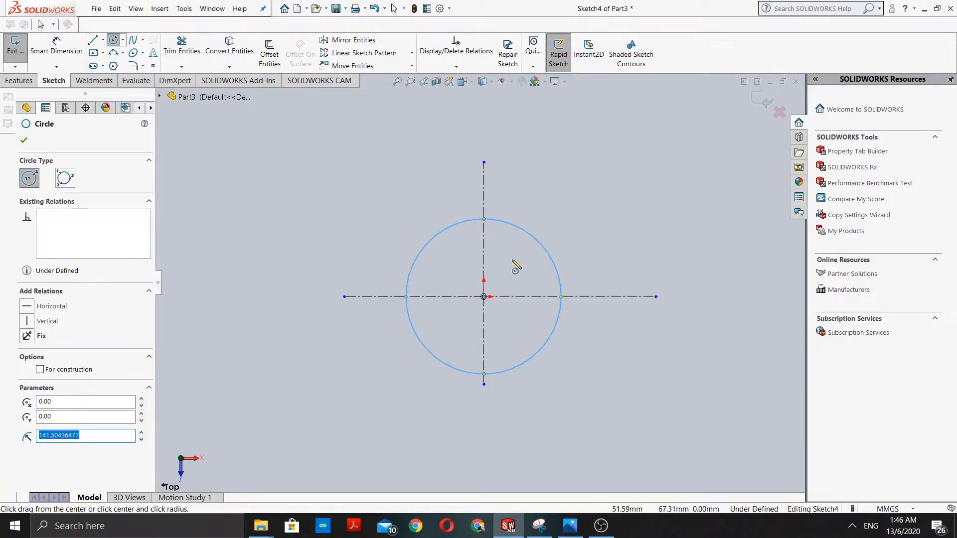
{"action": "scroll", "coordinate": [516, 269], "scroll_direction": "down", "scroll_amount": 1}
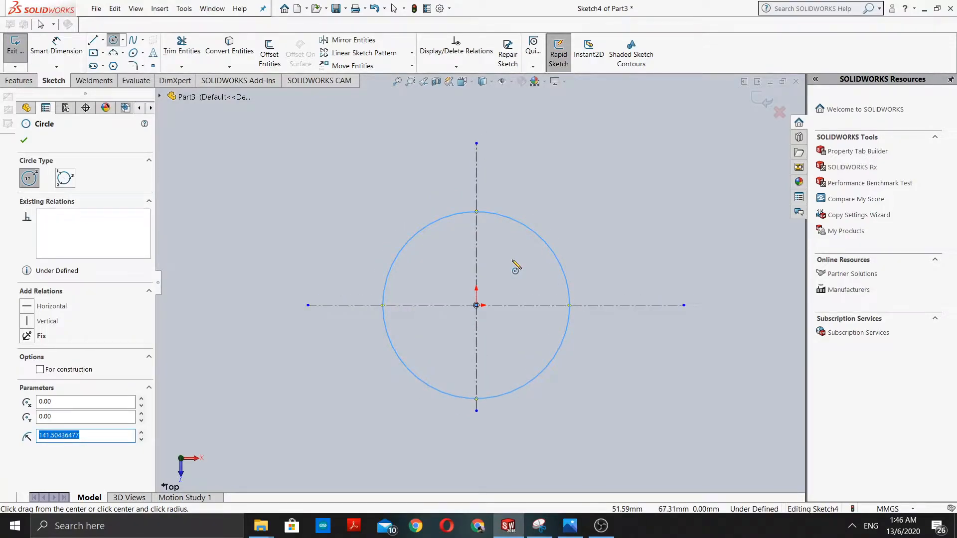
{"action": "scroll", "coordinate": [474, 246], "scroll_direction": "up", "scroll_amount": 1}
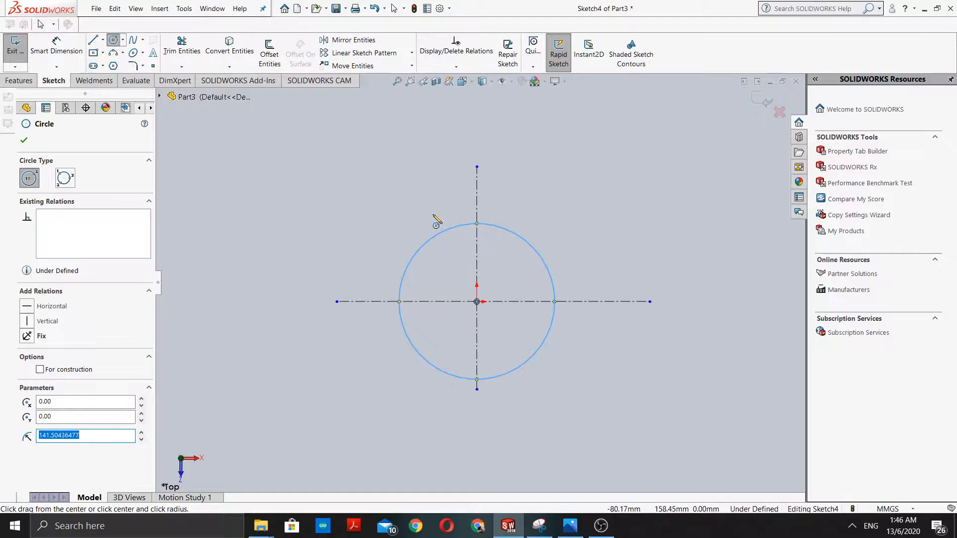
{"action": "scroll", "coordinate": [448, 264], "scroll_direction": "down", "scroll_amount": 1}
{"action": "left_click", "coordinate": [23, 140]}
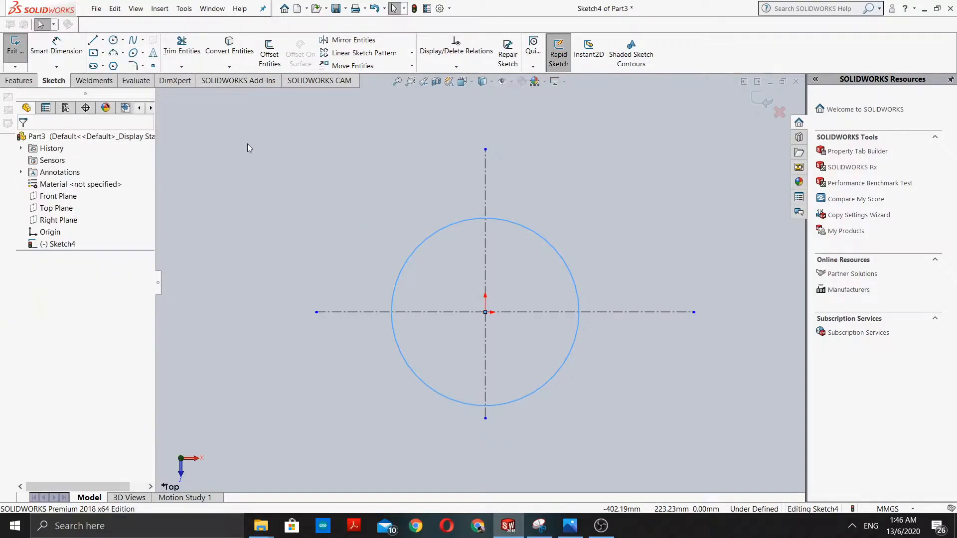
{"action": "left_click_drag", "start_coordinate": [382, 215], "coordinate": [602, 313]}
{"action": "scroll", "coordinate": [519, 259], "scroll_direction": "up", "scroll_amount": 1}
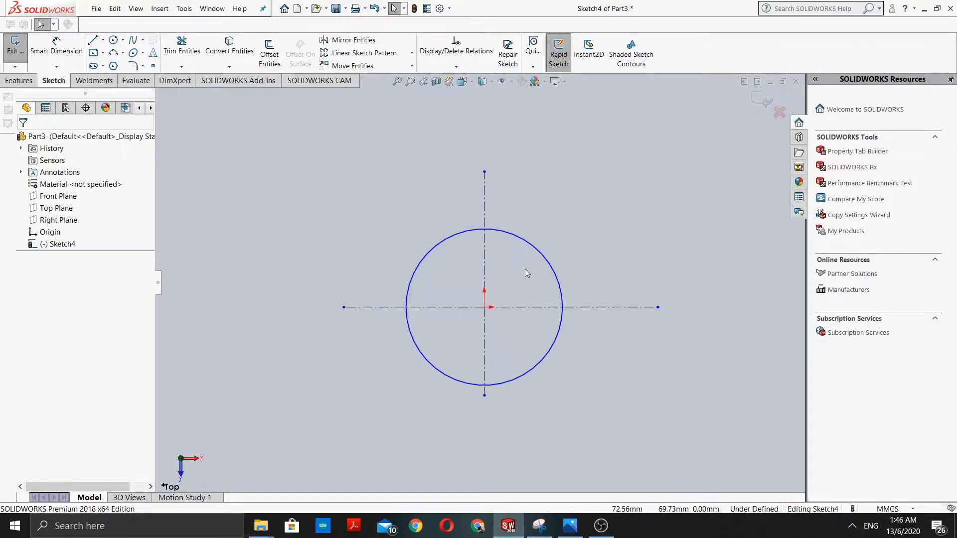
Step: Trim away the upper-left quarter of the circle between the centerlines using Power trim
{"action": "scroll", "coordinate": [524, 268], "scroll_direction": "down", "scroll_amount": 2}
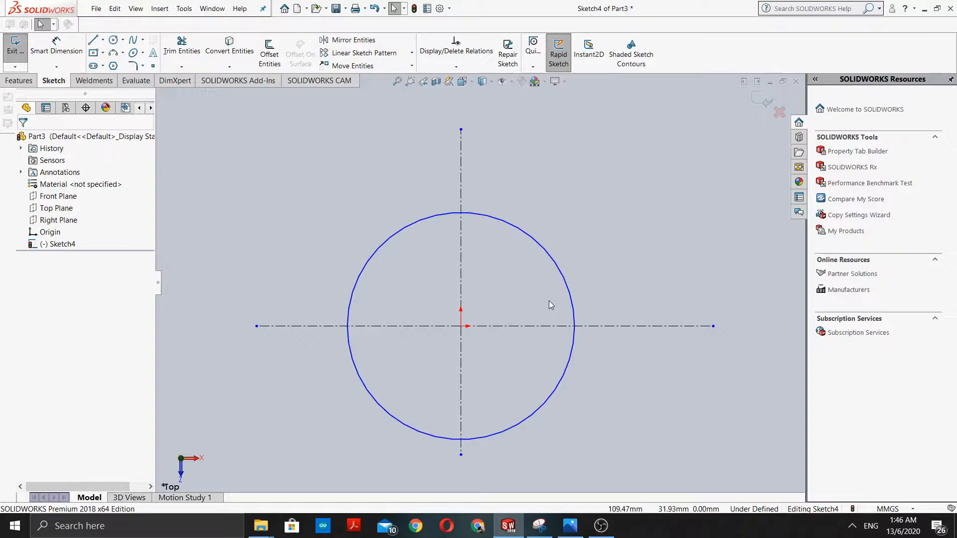
{"action": "scroll", "coordinate": [478, 287], "scroll_direction": "up", "scroll_amount": 1}
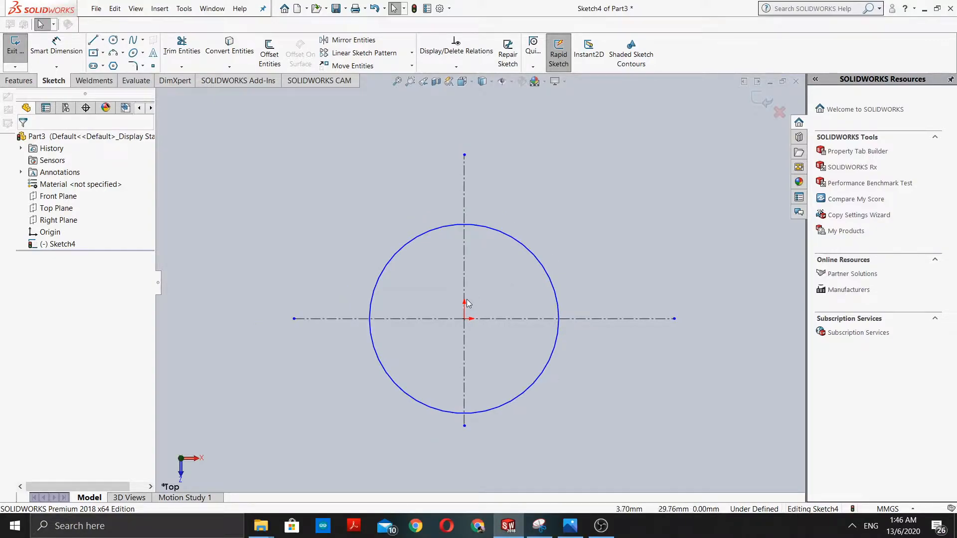
{"action": "left_click", "coordinate": [179, 70]}
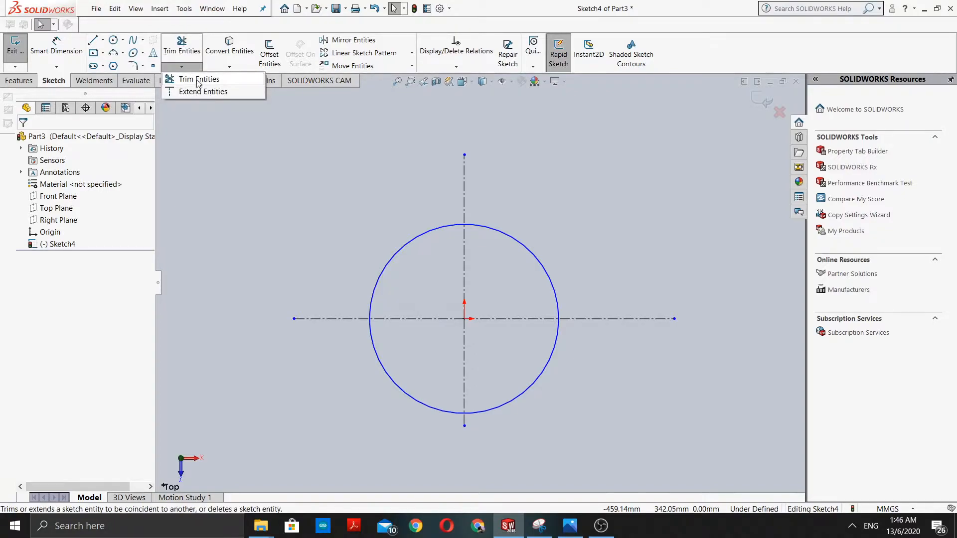
{"action": "left_click", "coordinate": [198, 80]}
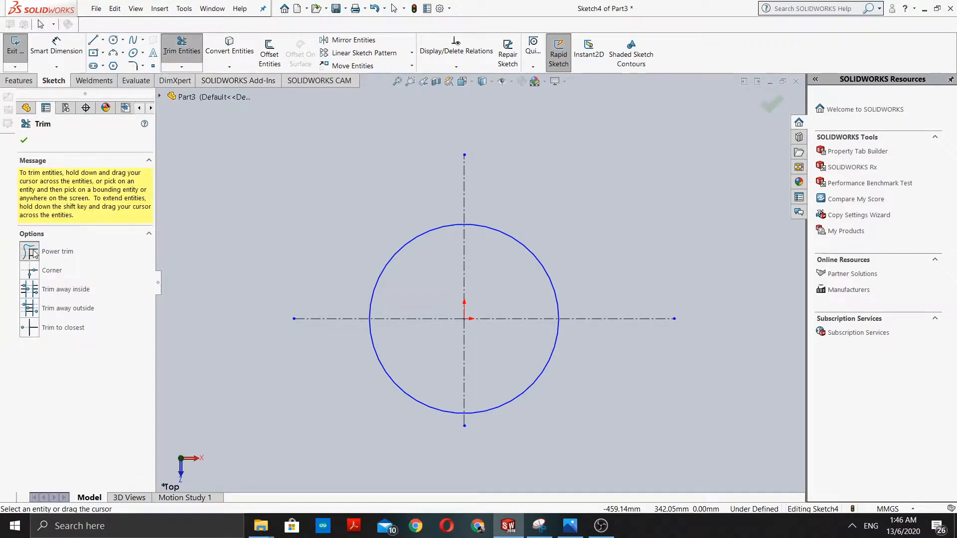
{"action": "left_click", "coordinate": [30, 253]}
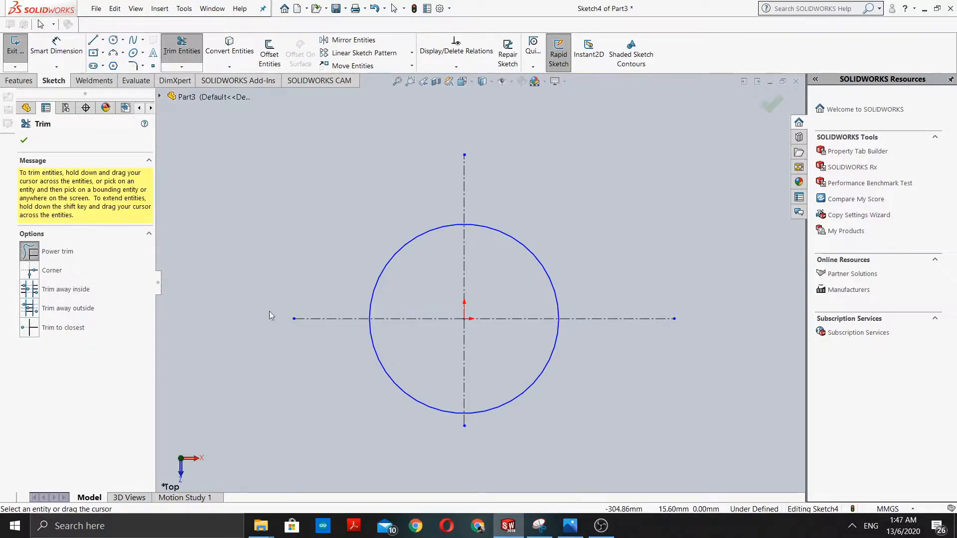
{"action": "scroll", "coordinate": [411, 301], "scroll_direction": "down", "scroll_amount": 5}
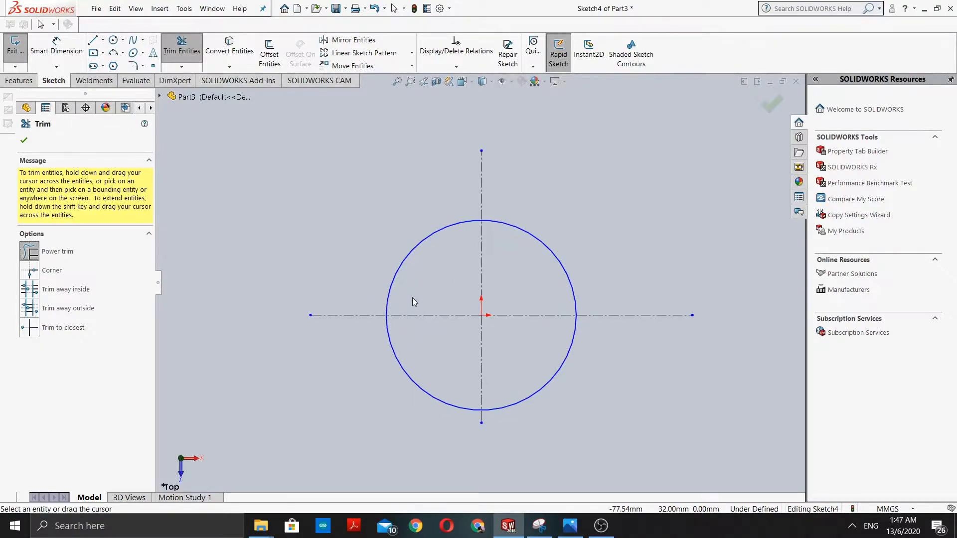
{"action": "scroll", "coordinate": [412, 298], "scroll_direction": "down", "scroll_amount": 2}
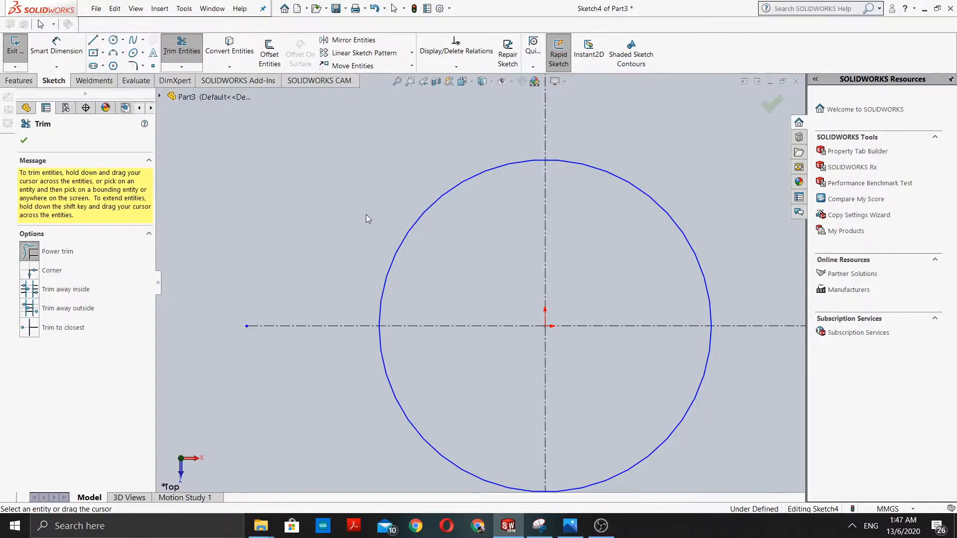
{"action": "left_click_drag", "start_coordinate": [399, 246], "coordinate": [402, 249]}
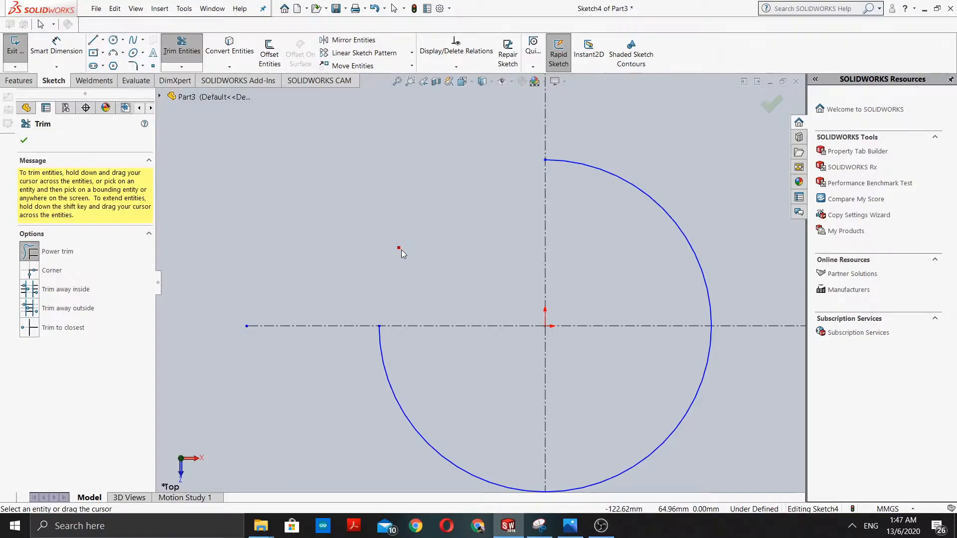
Step: Trim away the upper-right quarter of the circle between the vertical and horizontal centerlines
{"action": "scroll", "coordinate": [421, 178], "scroll_direction": "up", "scroll_amount": 2}
{"action": "scroll", "coordinate": [537, 219], "scroll_direction": "up", "scroll_amount": 3}
{"action": "scroll", "coordinate": [582, 271], "scroll_direction": "down", "scroll_amount": 5}
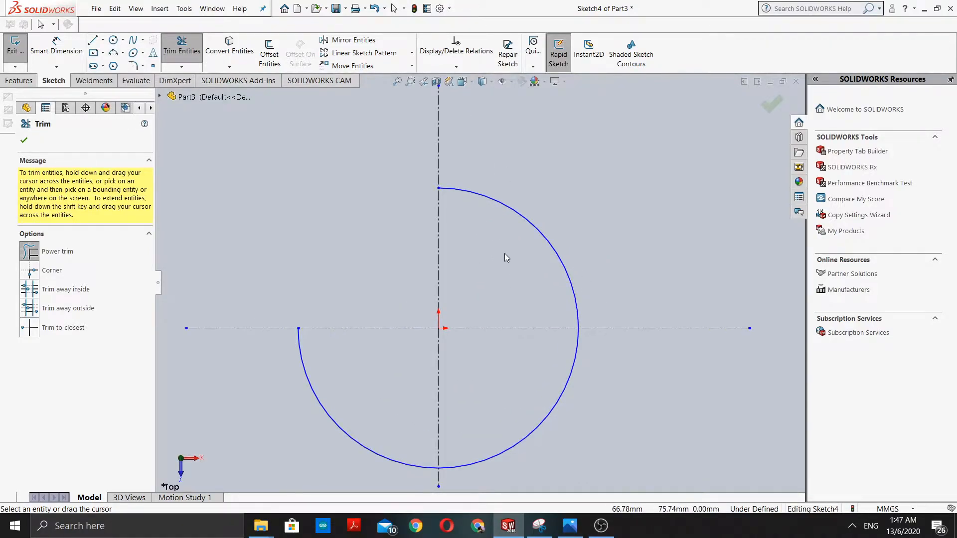
{"action": "scroll", "coordinate": [498, 255], "scroll_direction": "up", "scroll_amount": 2}
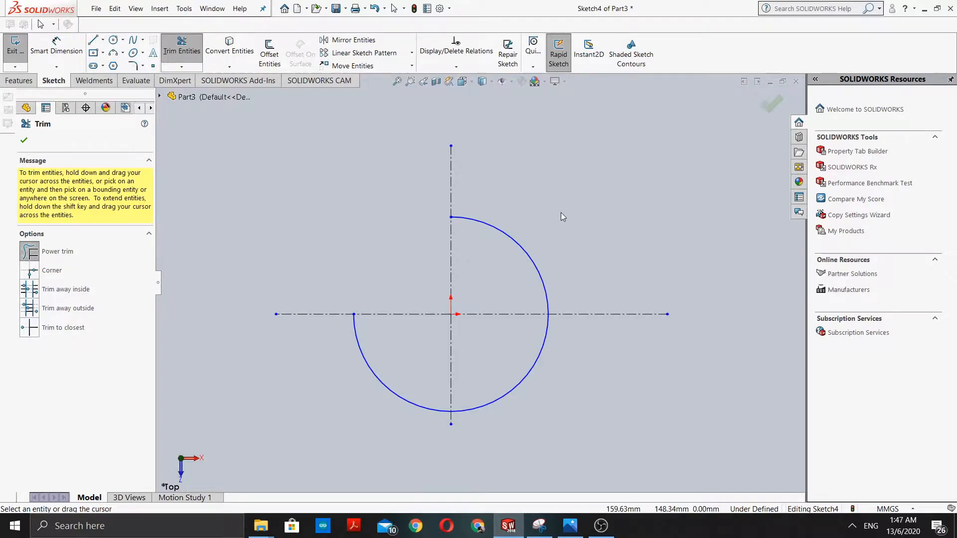
{"action": "scroll", "coordinate": [508, 261], "scroll_direction": "down", "scroll_amount": 2}
{"action": "left_click_drag", "start_coordinate": [546, 229], "coordinate": [518, 253]}
{"action": "scroll", "coordinate": [477, 282], "scroll_direction": "up", "scroll_amount": 1}
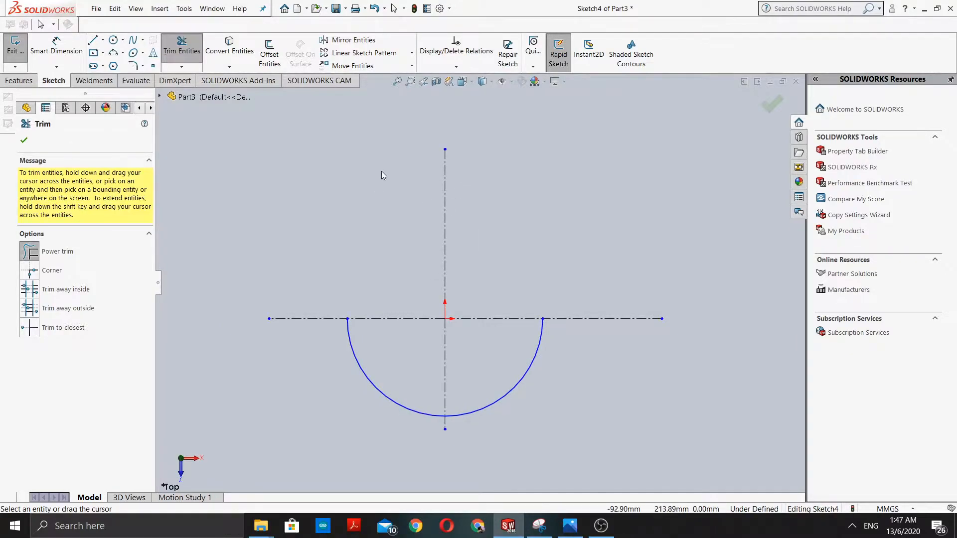
Step: Power trim all remaining centerline segments and the lower arcs until the sketch is empty, and finish trimming
{"action": "left_click_drag", "start_coordinate": [421, 202], "coordinate": [451, 232]}
{"action": "left_click_drag", "start_coordinate": [461, 305], "coordinate": [462, 321]}
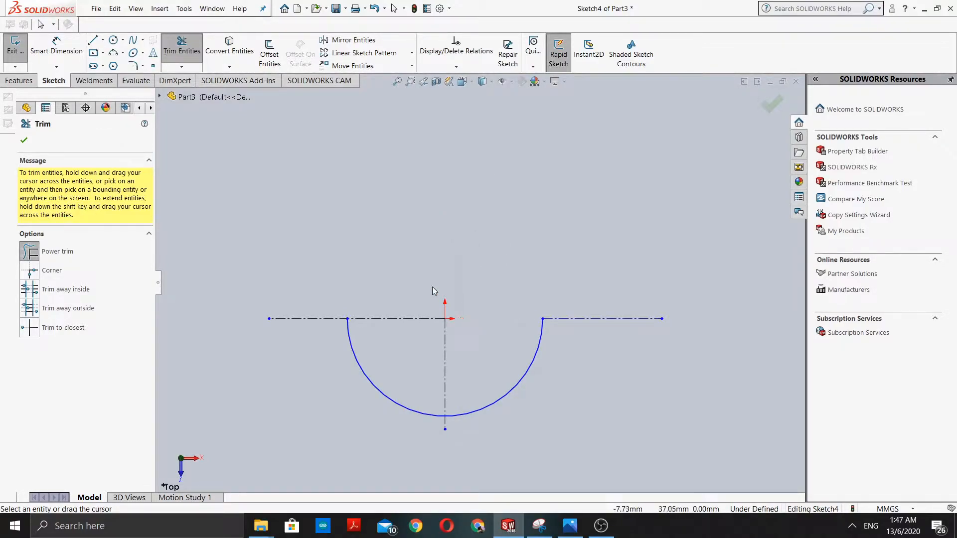
{"action": "left_click_drag", "start_coordinate": [411, 299], "coordinate": [410, 333]}
{"action": "mouse_move", "coordinate": [601, 299]}
{"action": "left_mouse_down"}
{"action": "mouse_move", "coordinate": [596, 337]}
{"action": "mouse_move", "coordinate": [357, 323]}
{"action": "mouse_move", "coordinate": [360, 364]}
{"action": "mouse_move", "coordinate": [450, 423]}
{"action": "left_mouse_up"}
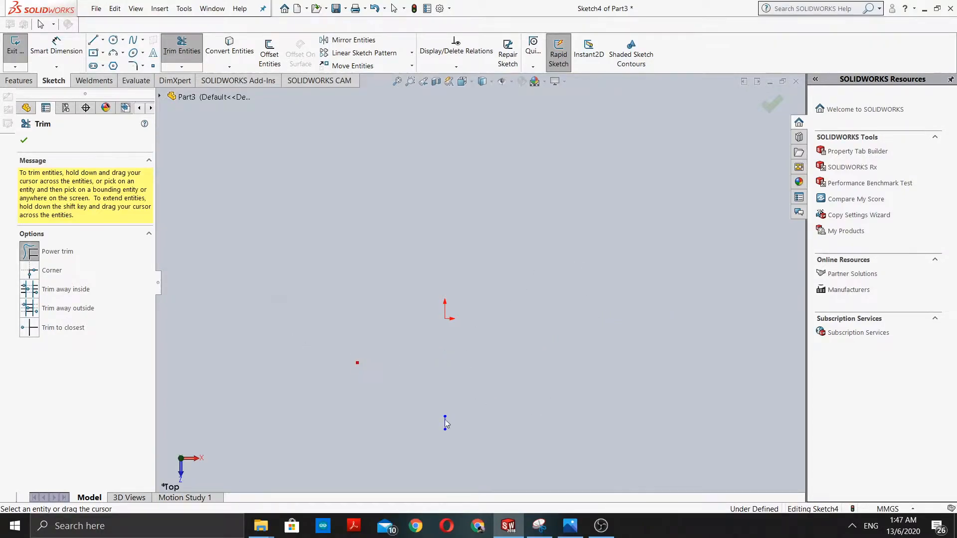
{"action": "left_click", "coordinate": [25, 141]}
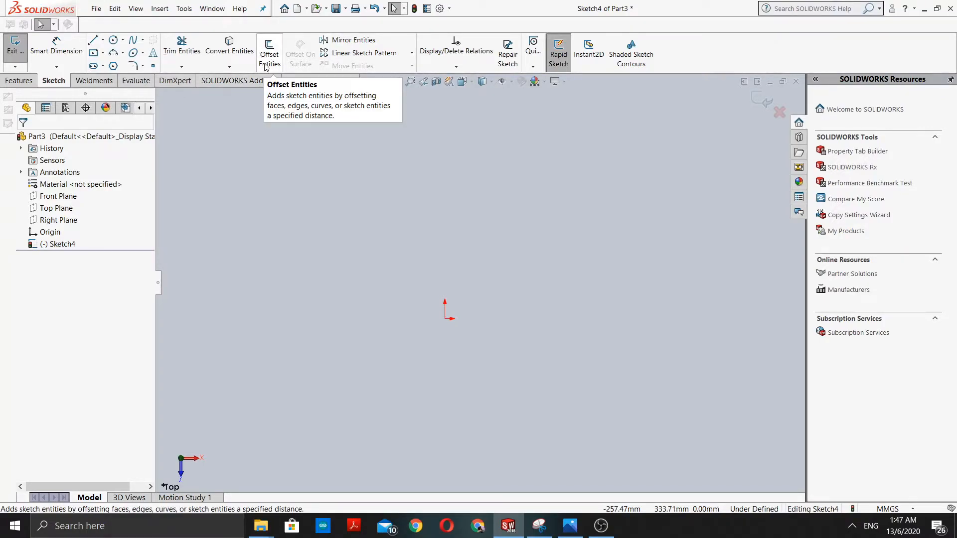
Step: Sketch a circle with a radius of about 112 mm centered on the origin
{"action": "left_click", "coordinate": [112, 41]}
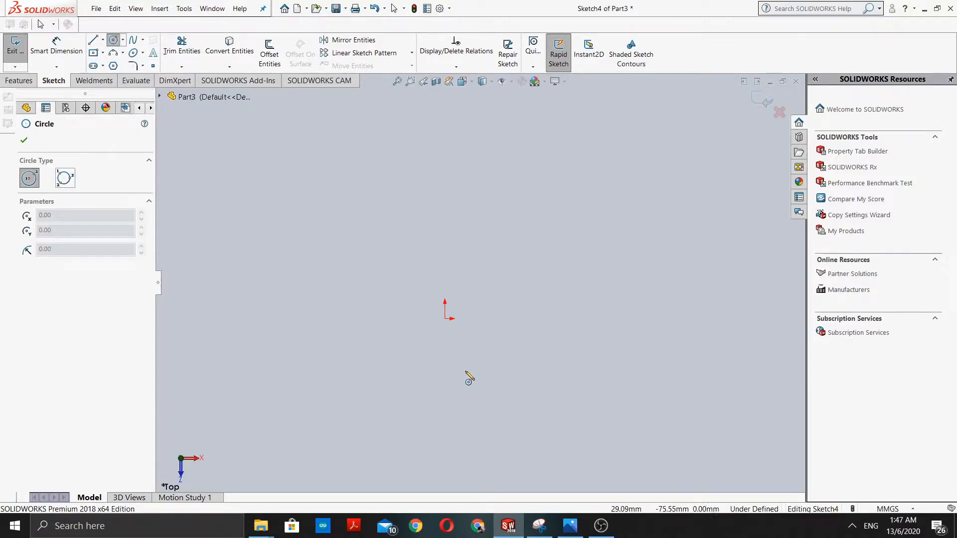
{"action": "left_click", "coordinate": [445, 318]}
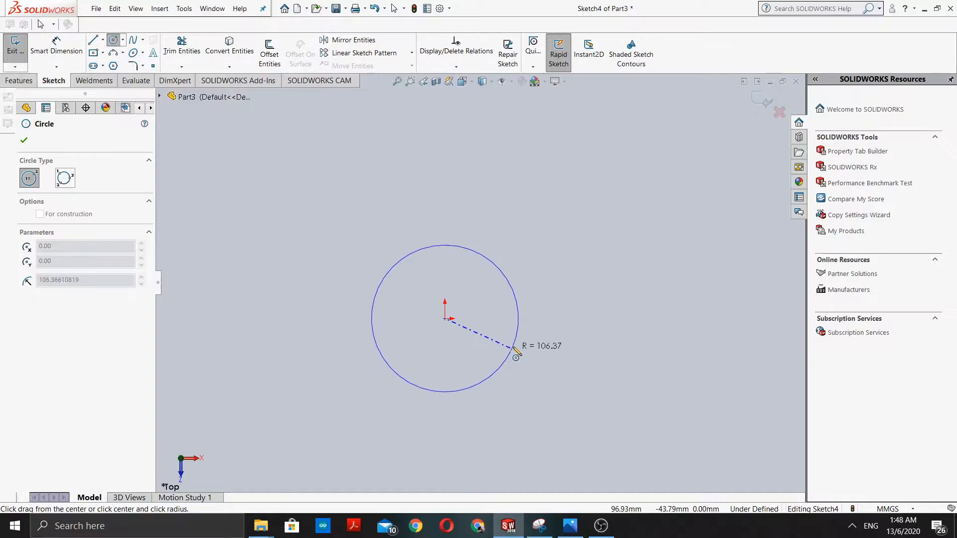
{"action": "left_click", "coordinate": [523, 327]}
{"action": "scroll", "coordinate": [423, 322], "scroll_direction": "up", "scroll_amount": 1}
{"action": "scroll", "coordinate": [380, 300], "scroll_direction": "down", "scroll_amount": 2}
{"action": "scroll", "coordinate": [380, 301], "scroll_direction": "up", "scroll_amount": 1}
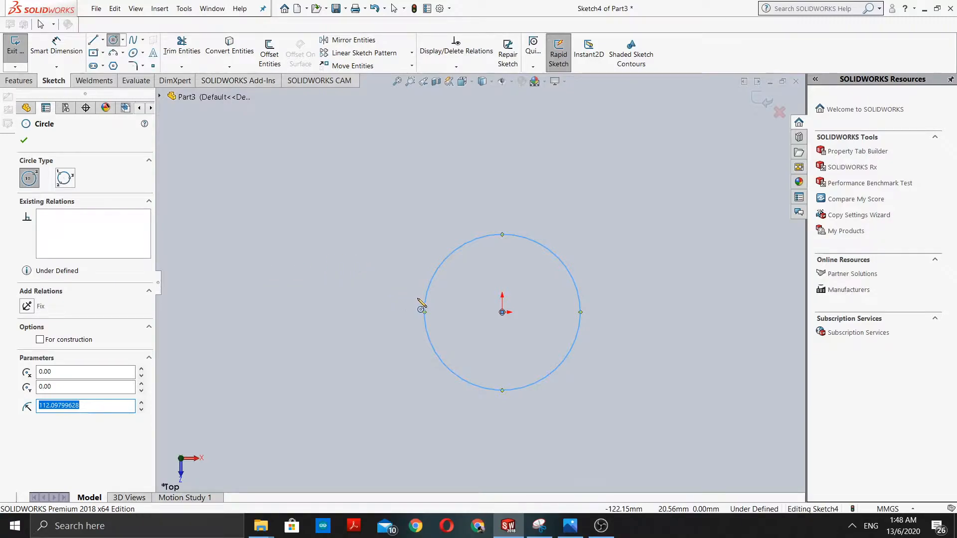
{"action": "left_click", "coordinate": [425, 296]}
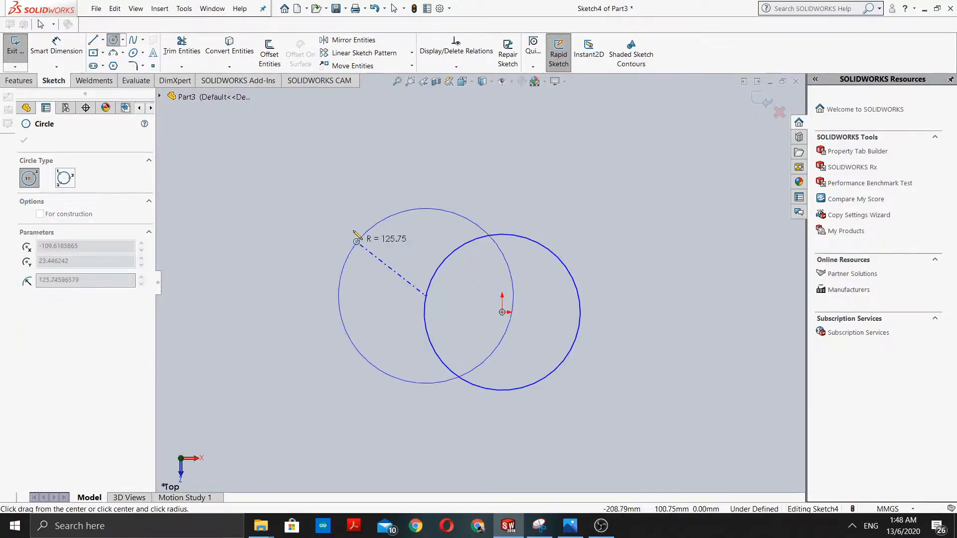
{"action": "key", "text": "Escape"}
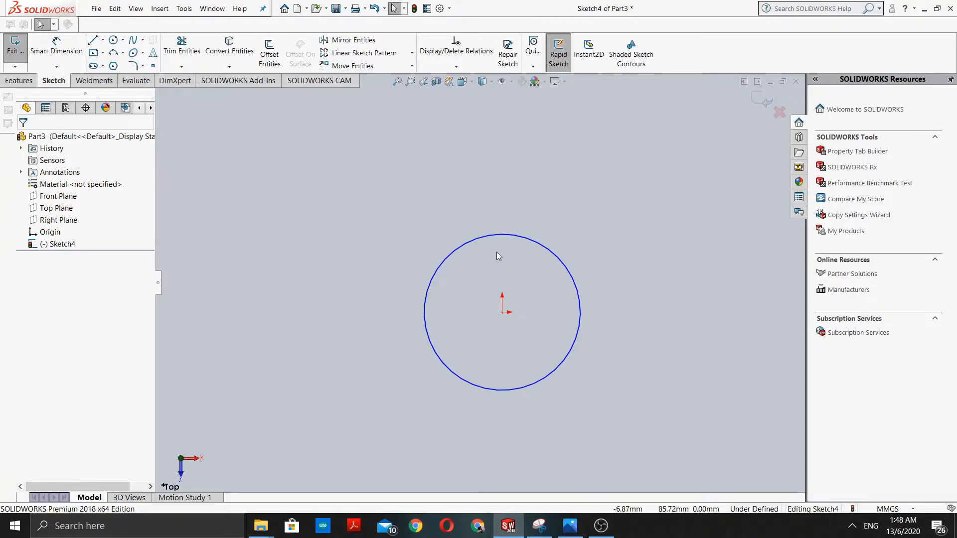
Step: Offset the circle outward by 20 mm with the dimension added
{"action": "left_click", "coordinate": [489, 234]}
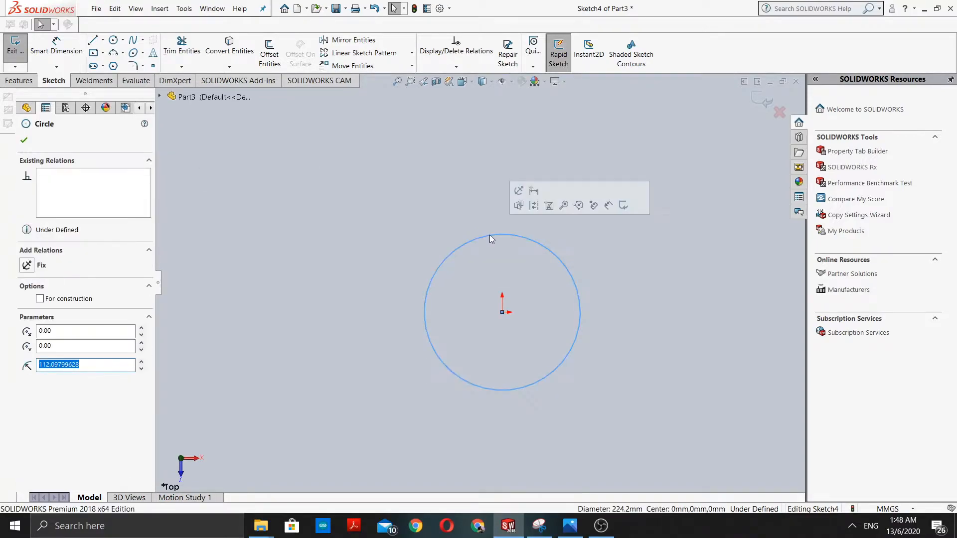
{"action": "left_click", "coordinate": [270, 54]}
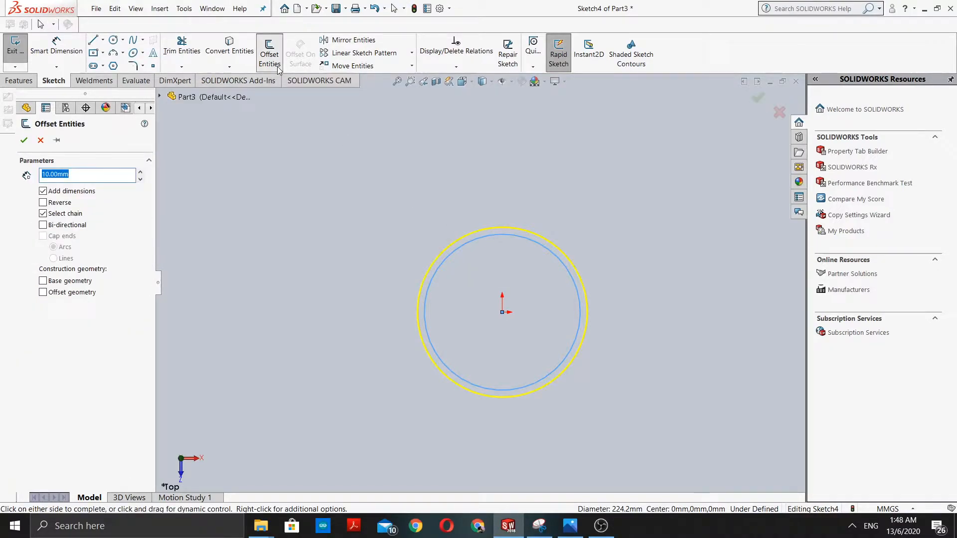
{"action": "scroll", "coordinate": [402, 321], "scroll_direction": "down", "scroll_amount": 4}
{"action": "scroll", "coordinate": [540, 261], "scroll_direction": "down", "scroll_amount": 2}
{"action": "scroll", "coordinate": [536, 253], "scroll_direction": "up", "scroll_amount": 1}
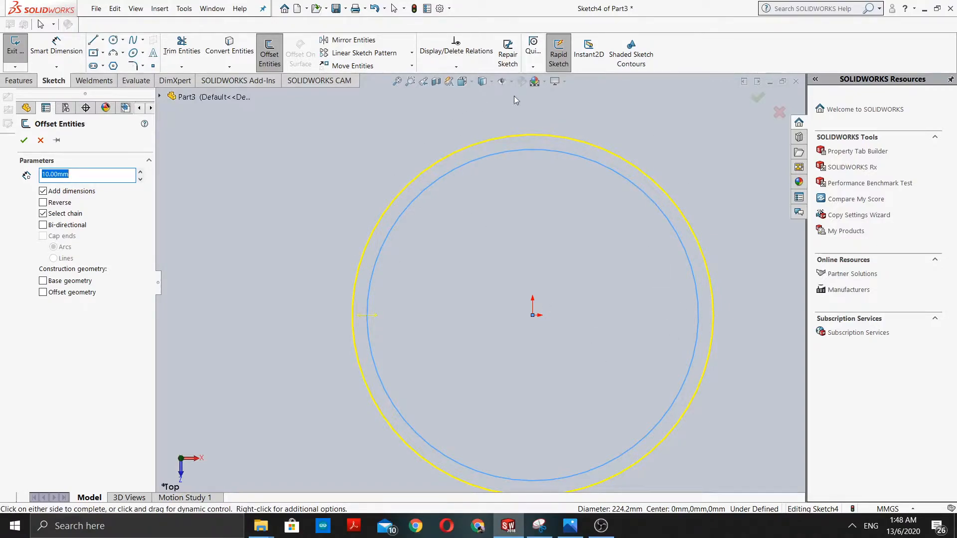
{"action": "left_click", "coordinate": [102, 172]}
{"action": "key", "text": "Return"}
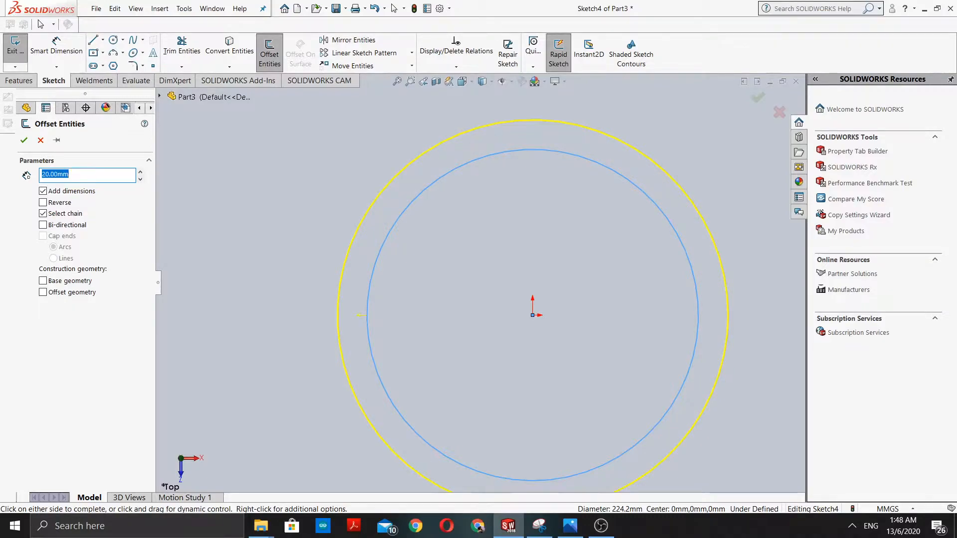
{"action": "scroll", "coordinate": [449, 137], "scroll_direction": "up", "scroll_amount": 3}
{"action": "scroll", "coordinate": [470, 342], "scroll_direction": "down", "scroll_amount": 2}
{"action": "scroll", "coordinate": [470, 342], "scroll_direction": "down", "scroll_amount": 2}
{"action": "scroll", "coordinate": [442, 291], "scroll_direction": "up", "scroll_amount": 2}
{"action": "scroll", "coordinate": [421, 205], "scroll_direction": "up", "scroll_amount": 2}
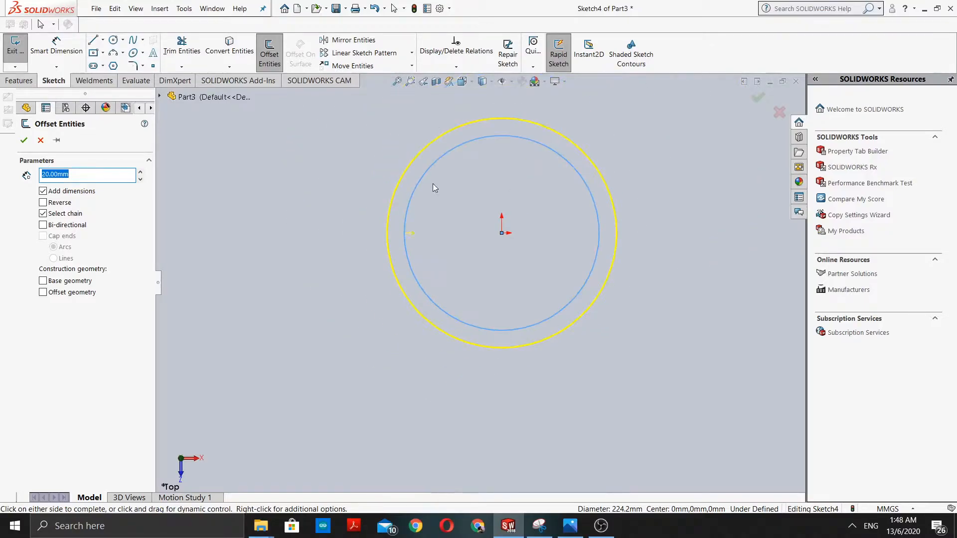
{"action": "left_click", "coordinate": [24, 140]}
Step: Sketch a center rectangle about 144 mm wide and 177 mm high to the upper right of the two circles
{"action": "scroll", "coordinate": [554, 223], "scroll_direction": "down", "scroll_amount": 4}
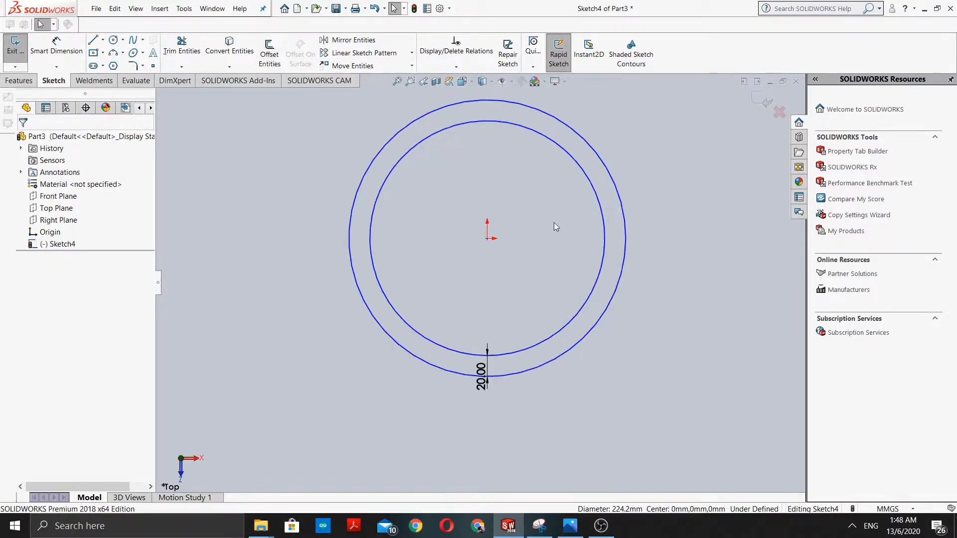
{"action": "scroll", "coordinate": [471, 400], "scroll_direction": "down", "scroll_amount": 1}
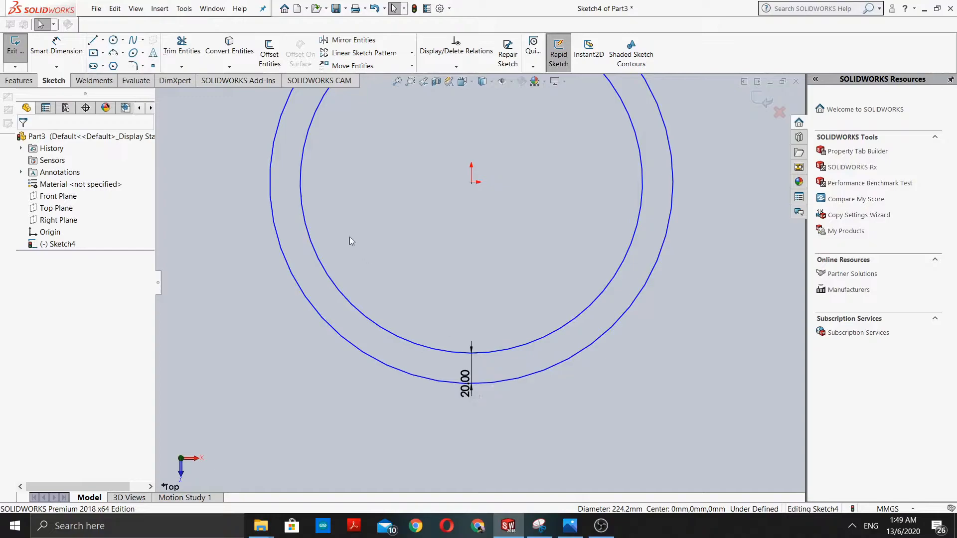
{"action": "scroll", "coordinate": [348, 237], "scroll_direction": "up", "scroll_amount": 1}
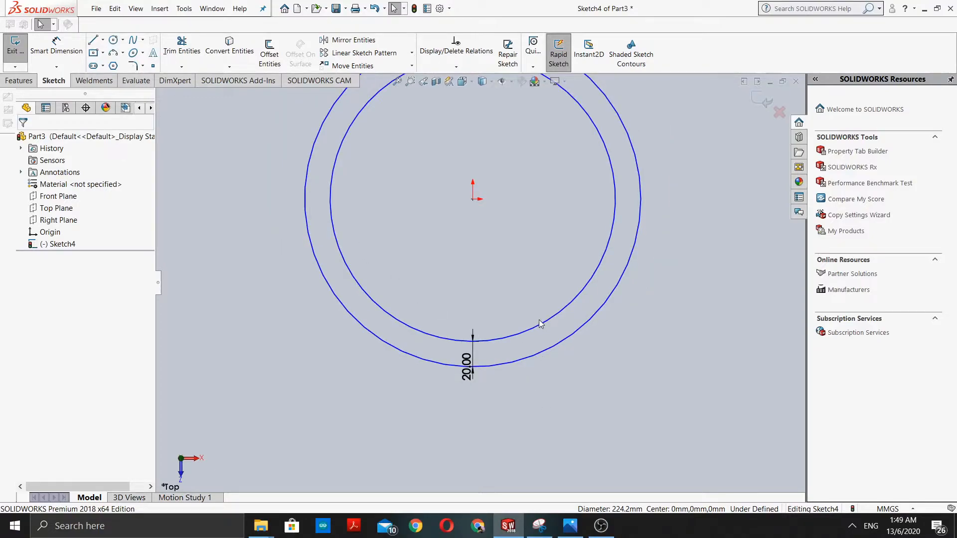
{"action": "scroll", "coordinate": [479, 283], "scroll_direction": "up", "scroll_amount": 2}
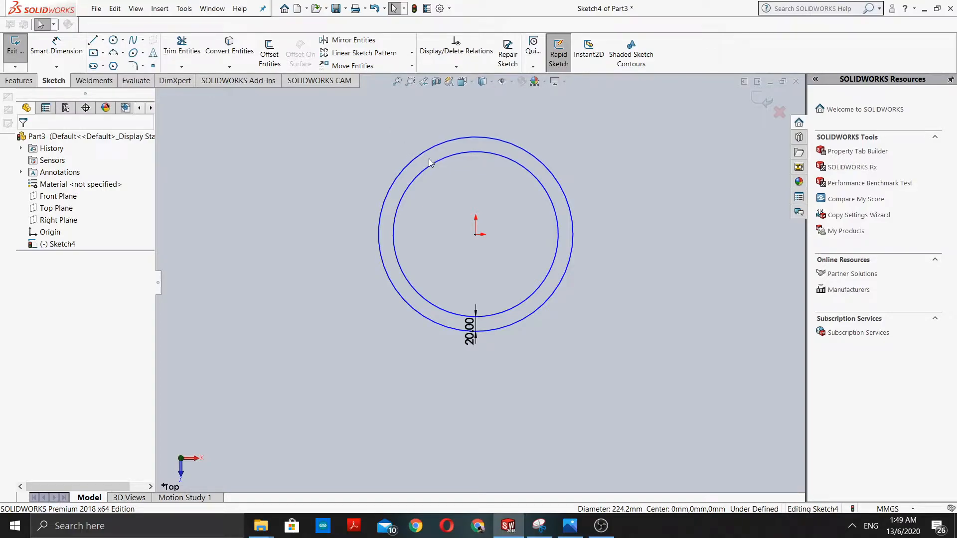
{"action": "scroll", "coordinate": [429, 159], "scroll_direction": "down", "scroll_amount": 1}
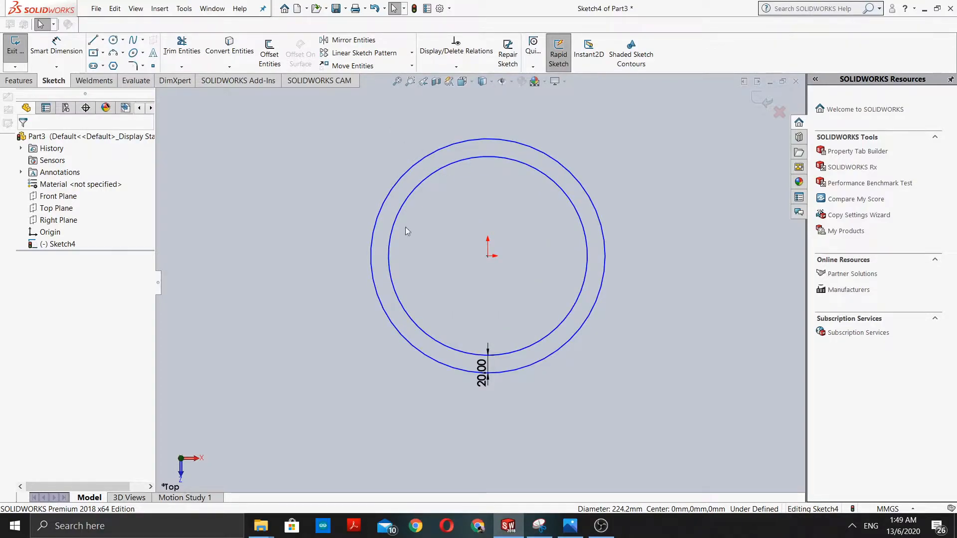
{"action": "left_click", "coordinate": [94, 53]}
{"action": "scroll", "coordinate": [453, 257], "scroll_direction": "up", "scroll_amount": 2}
{"action": "scroll", "coordinate": [675, 258], "scroll_direction": "down", "scroll_amount": 1}
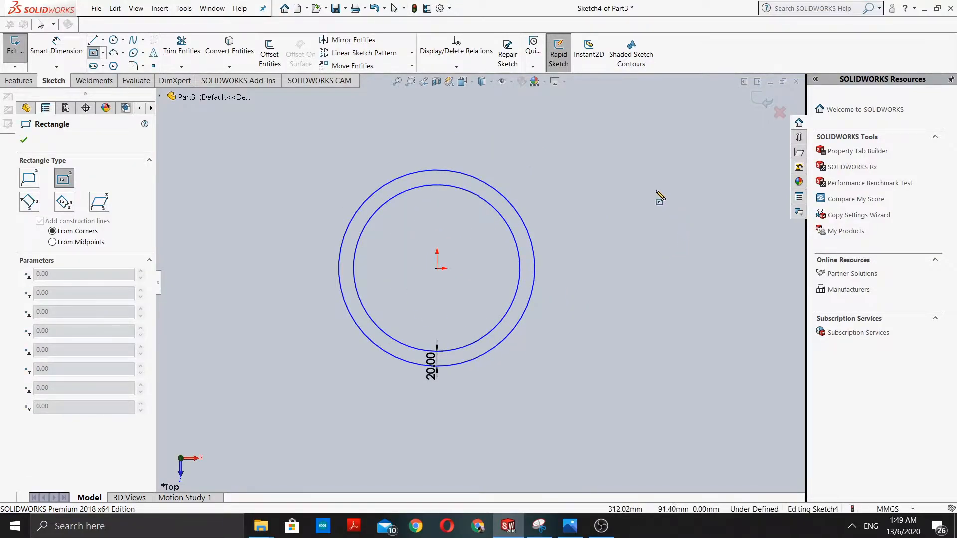
{"action": "left_click", "coordinate": [629, 157]}
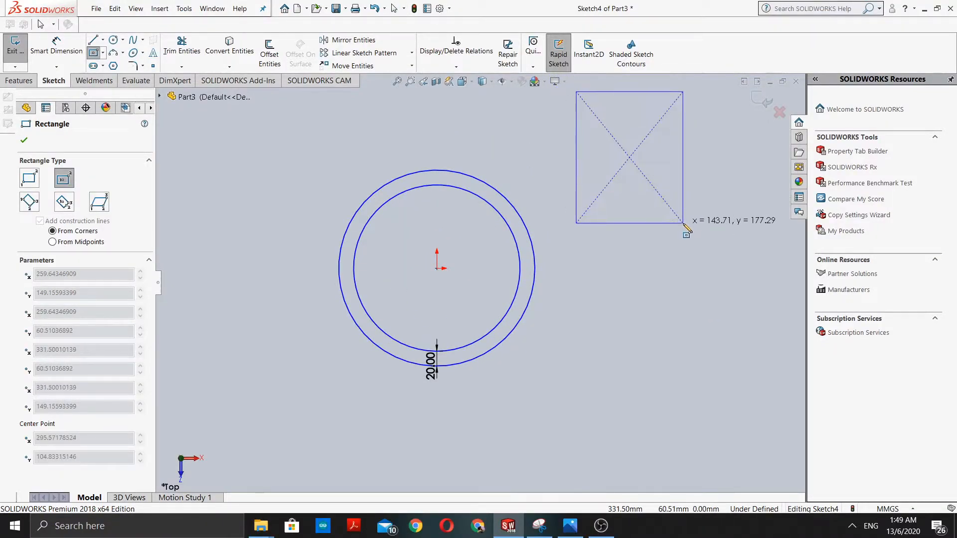
{"action": "left_click", "coordinate": [682, 223]}
{"action": "scroll", "coordinate": [479, 283], "scroll_direction": "up", "scroll_amount": 1}
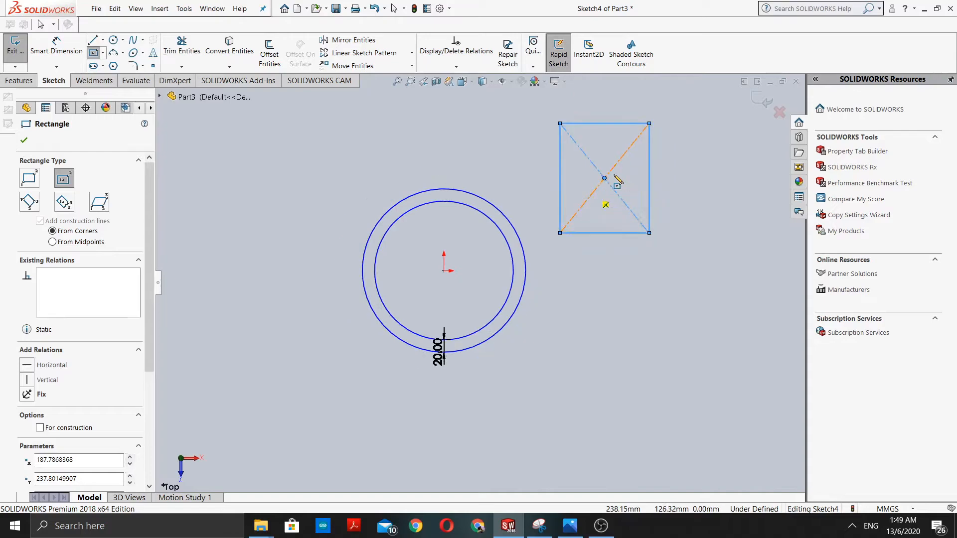
{"action": "left_click", "coordinate": [23, 141]}
{"action": "left_click", "coordinate": [269, 59]}
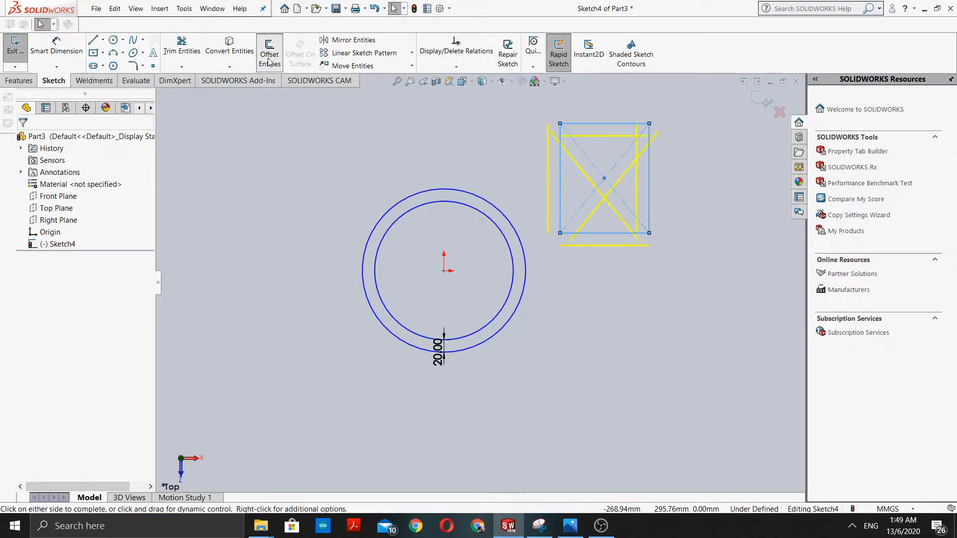
{"action": "scroll", "coordinate": [611, 227], "scroll_direction": "up", "scroll_amount": 2}
{"action": "scroll", "coordinate": [611, 227], "scroll_direction": "down", "scroll_amount": 2}
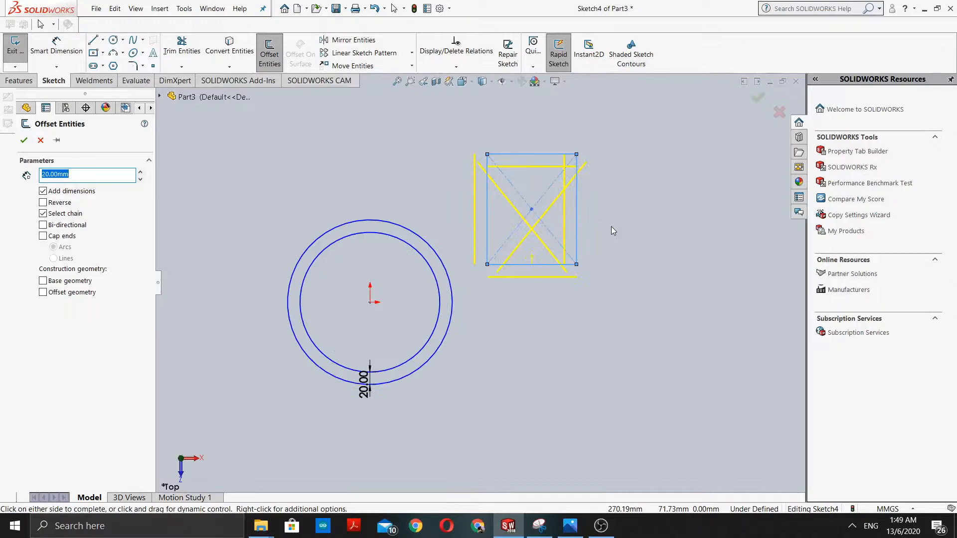
{"action": "scroll", "coordinate": [527, 269], "scroll_direction": "down", "scroll_amount": 1}
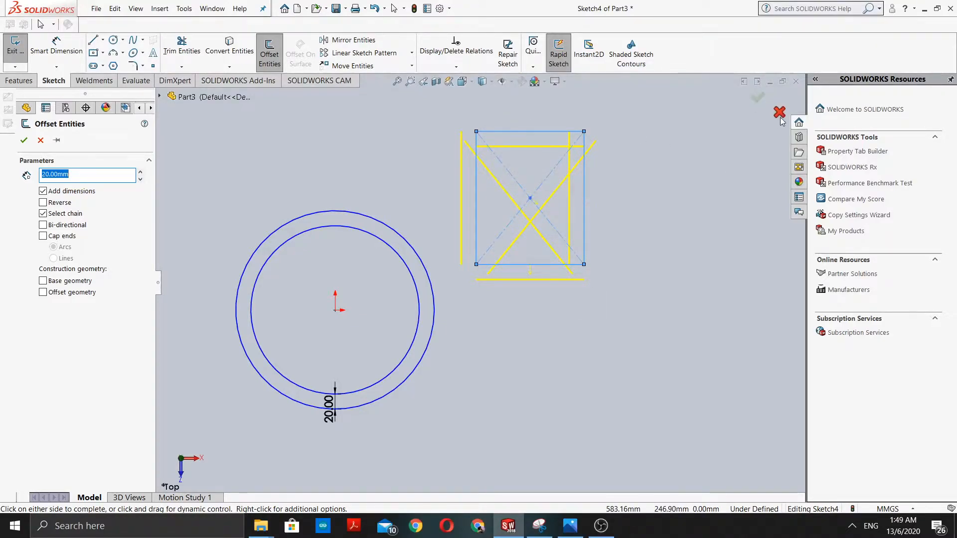
{"action": "key", "text": "Escape"}
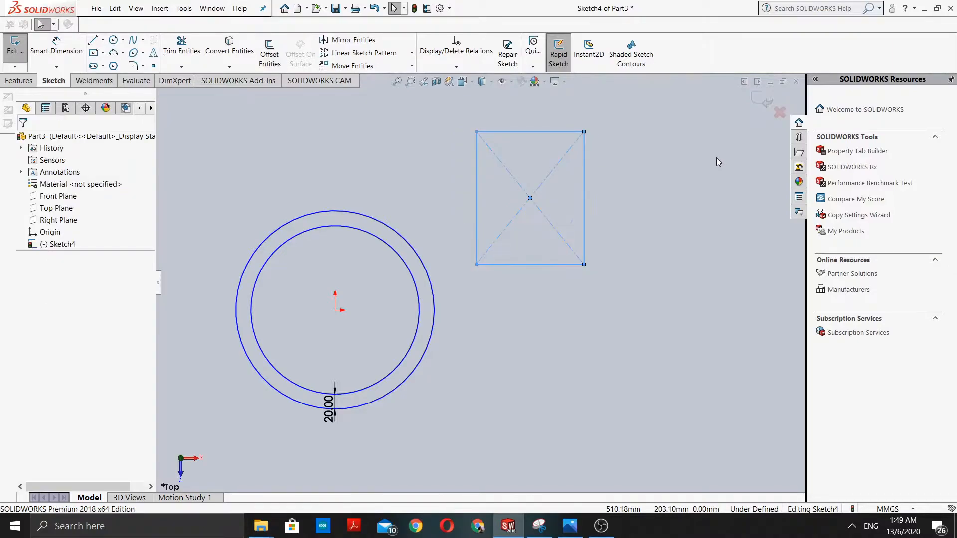
Step: Power trim the two diagonal construction lines inside the rectangle
{"action": "left_click", "coordinate": [181, 45]}
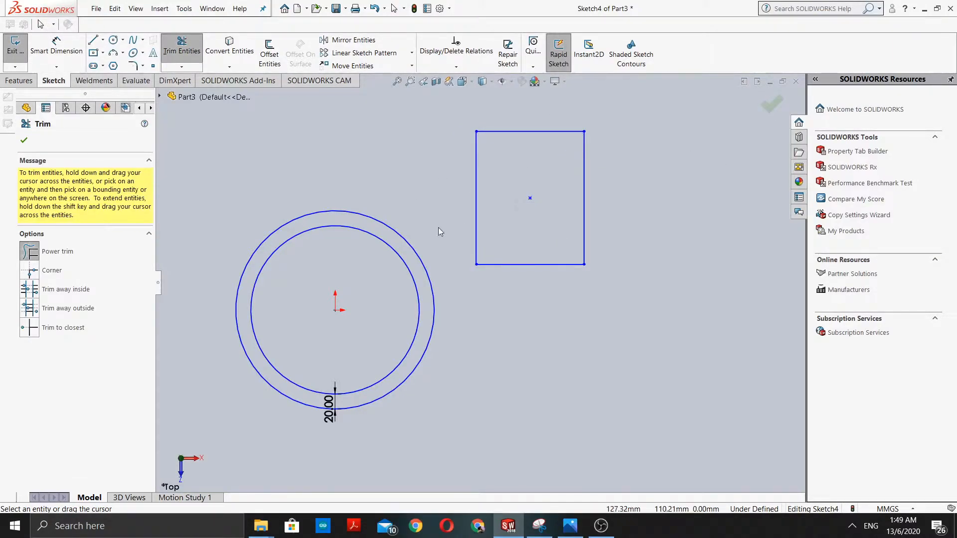
{"action": "scroll", "coordinate": [467, 226], "scroll_direction": "up", "scroll_amount": 3}
{"action": "scroll", "coordinate": [247, 187], "scroll_direction": "down", "scroll_amount": 1}
{"action": "scroll", "coordinate": [360, 194], "scroll_direction": "up", "scroll_amount": 2}
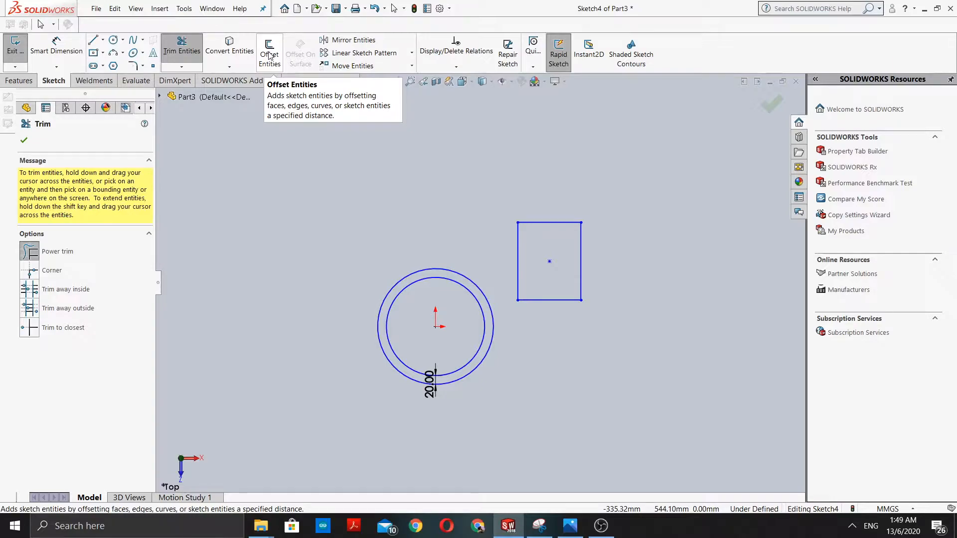
Step: Offset the rectangle's full chain of edges outward by 20 mm with the dimension added
{"action": "left_click", "coordinate": [269, 55]}
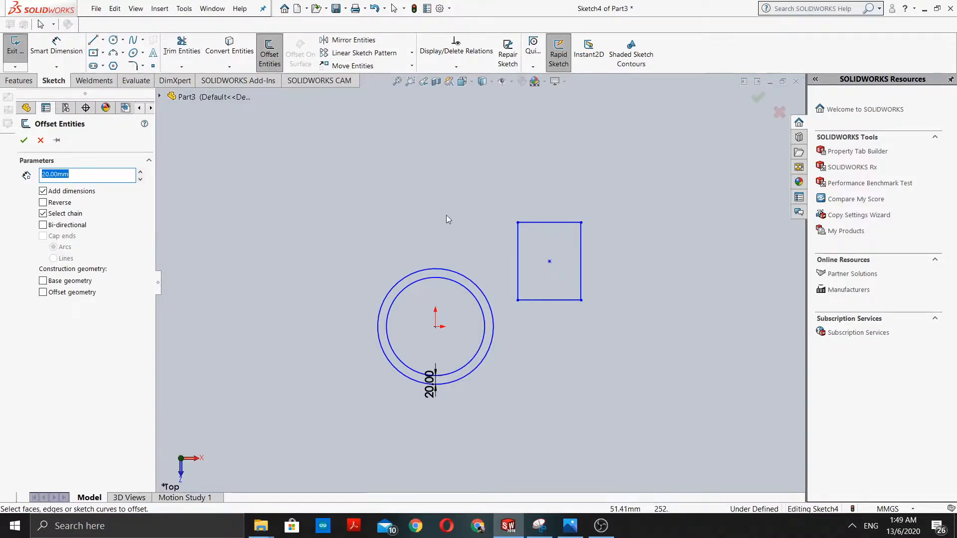
{"action": "left_click", "coordinate": [528, 223]}
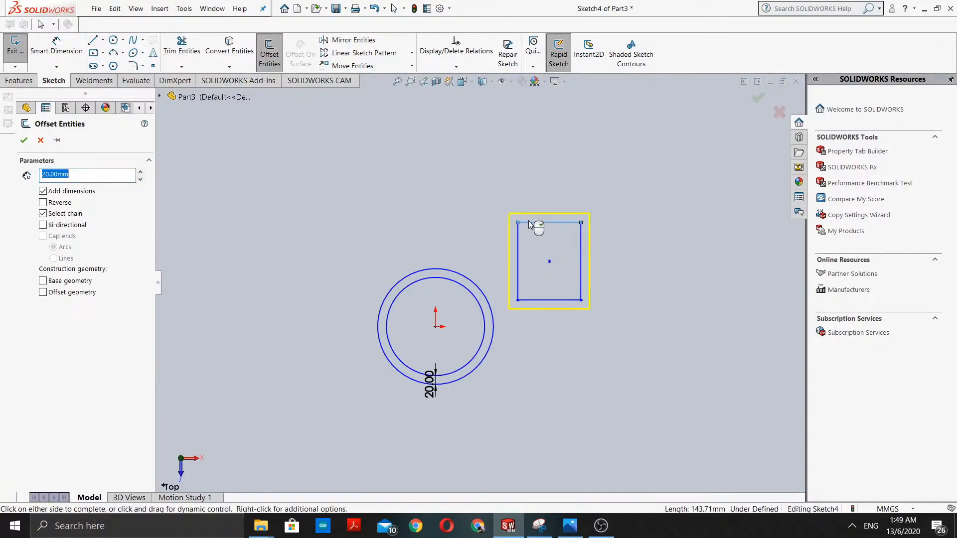
{"action": "scroll", "coordinate": [548, 265], "scroll_direction": "down", "scroll_amount": 5}
{"action": "scroll", "coordinate": [459, 261], "scroll_direction": "up", "scroll_amount": 4}
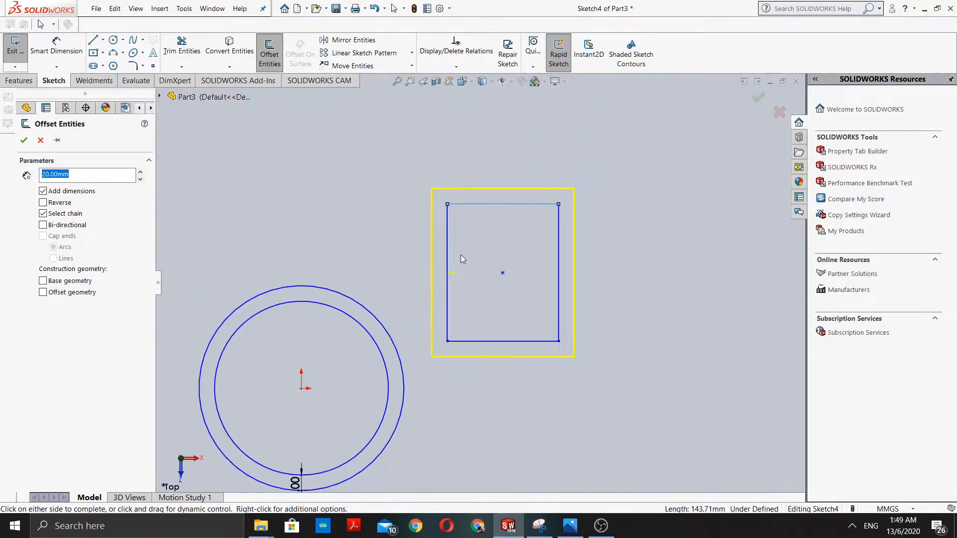
{"action": "scroll", "coordinate": [461, 255], "scroll_direction": "down", "scroll_amount": 3}
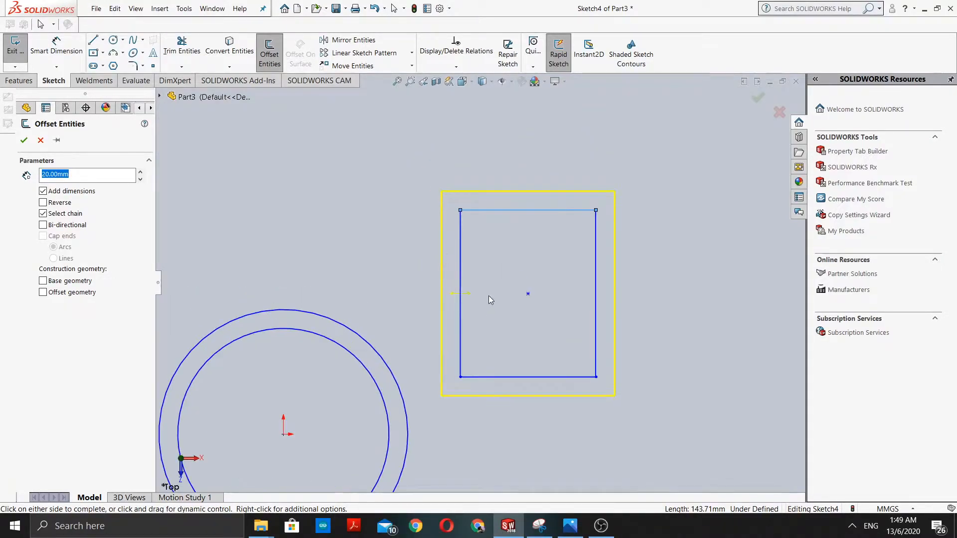
{"action": "scroll", "coordinate": [484, 294], "scroll_direction": "up", "scroll_amount": 1}
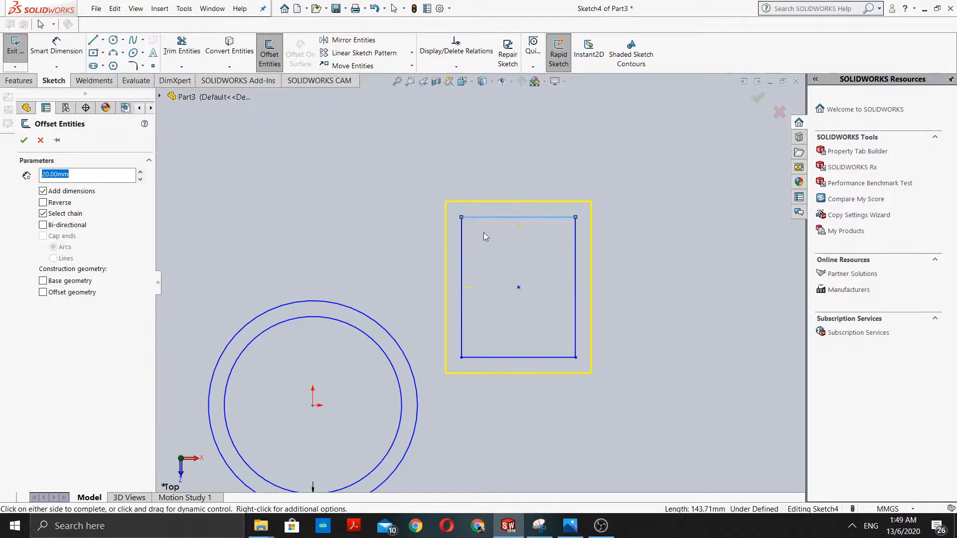
{"action": "left_click", "coordinate": [24, 140]}
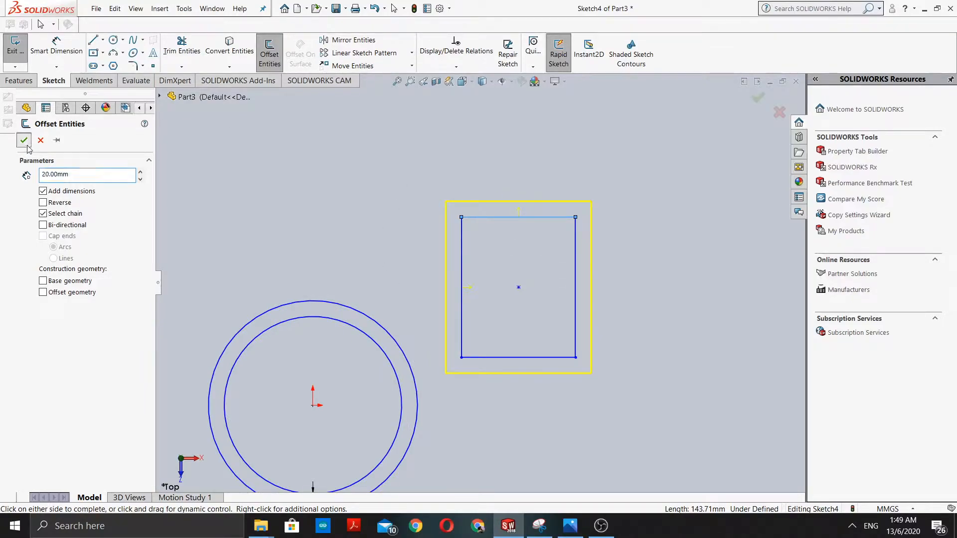
{"action": "scroll", "coordinate": [521, 390], "scroll_direction": "up", "scroll_amount": 3}
{"action": "scroll", "coordinate": [344, 325], "scroll_direction": "down", "scroll_amount": 2}
{"action": "scroll", "coordinate": [344, 325], "scroll_direction": "up", "scroll_amount": 3}
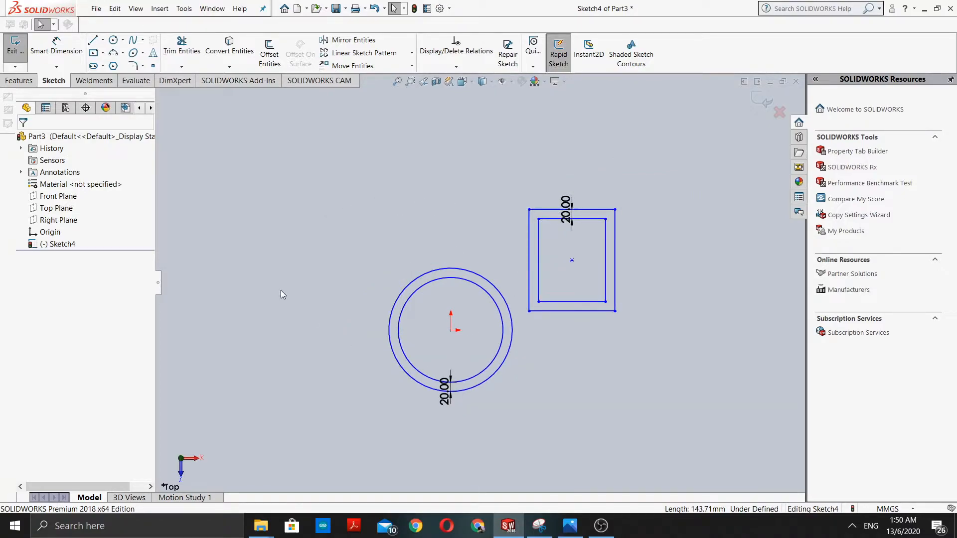
Step: Power trim both circles and both rectangles out of the sketch and finish trimming
{"action": "left_click", "coordinate": [176, 54]}
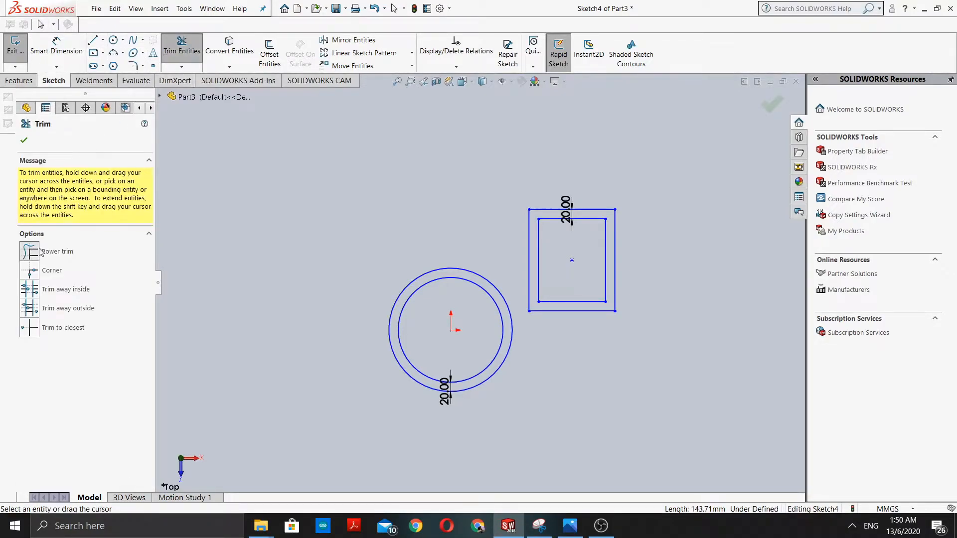
{"action": "mouse_move", "coordinate": [521, 305]}
{"action": "left_mouse_down"}
{"action": "mouse_move", "coordinate": [554, 253]}
{"action": "mouse_move", "coordinate": [569, 204]}
{"action": "mouse_move", "coordinate": [573, 237]}
{"action": "mouse_move", "coordinate": [540, 241]}
{"action": "mouse_move", "coordinate": [573, 315]}
{"action": "mouse_move", "coordinate": [573, 301]}
{"action": "left_mouse_up"}
{"action": "scroll", "coordinate": [461, 331], "scroll_direction": "up", "scroll_amount": 2}
{"action": "scroll", "coordinate": [407, 309], "scroll_direction": "down", "scroll_amount": 2}
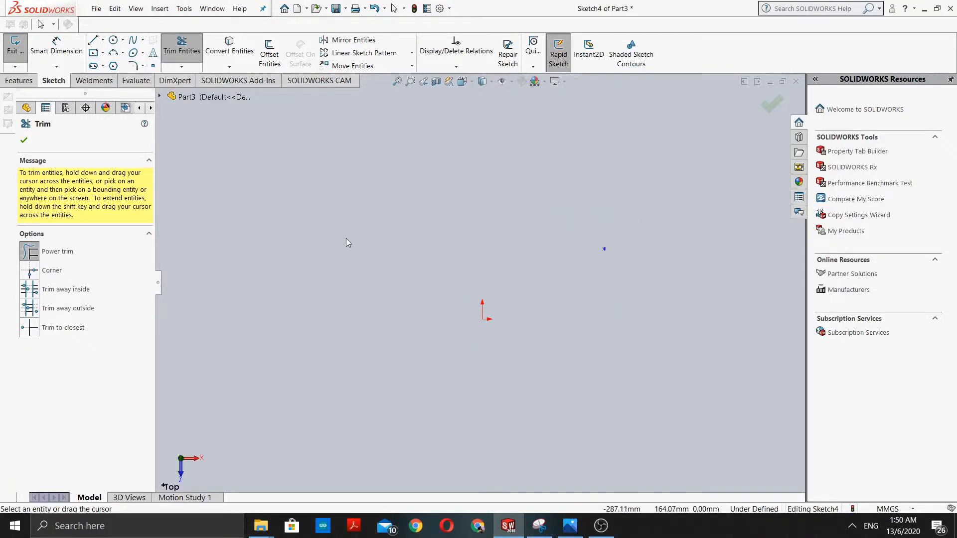
{"action": "scroll", "coordinate": [354, 202], "scroll_direction": "up", "scroll_amount": 1}
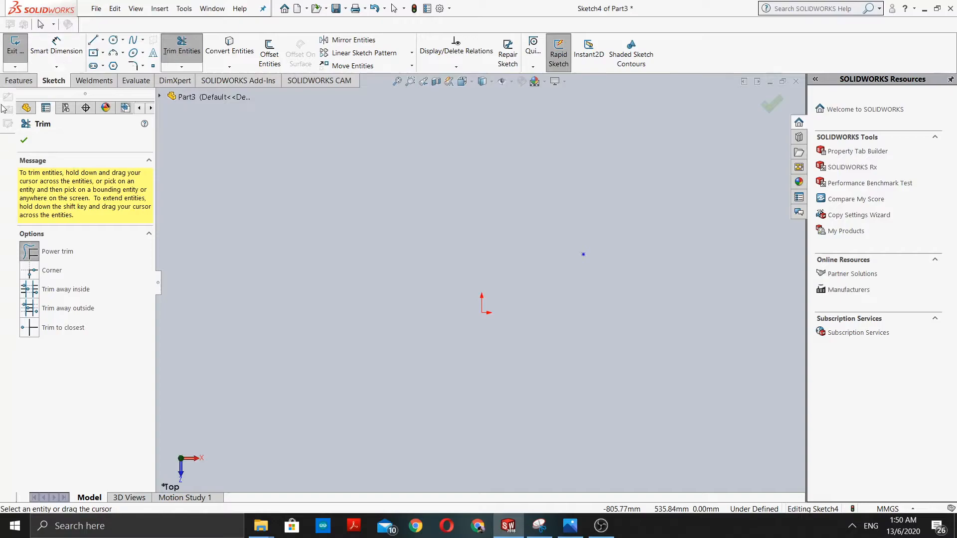
{"action": "left_click", "coordinate": [24, 141]}
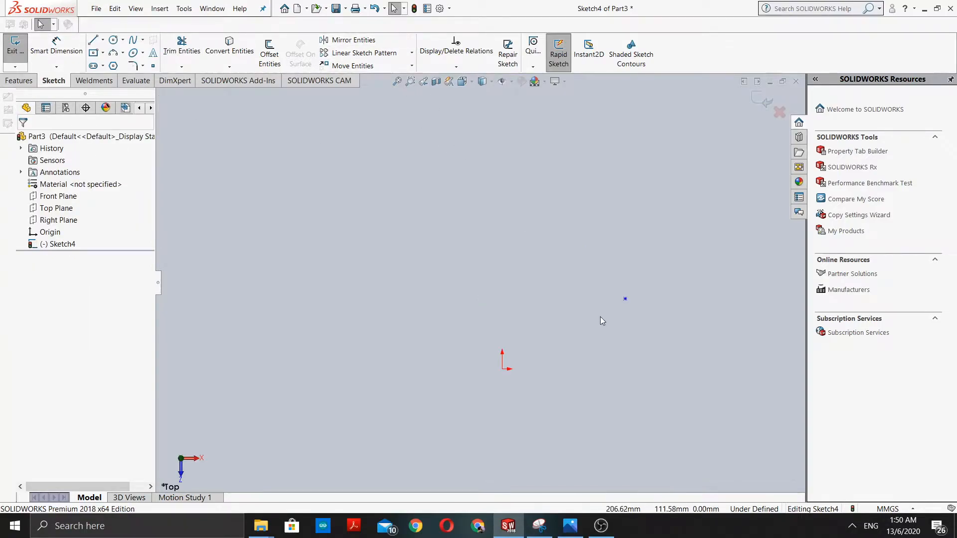
{"action": "scroll", "coordinate": [526, 438], "scroll_direction": "down", "scroll_amount": 2}
{"action": "left_click", "coordinate": [93, 41]}
{"action": "mouse_move", "coordinate": [471, 396]}
{"action": "left_mouse_down"}
{"action": "mouse_move", "coordinate": [503, 229]}
{"action": "mouse_move", "coordinate": [476, 177]}
{"action": "left_mouse_up"}
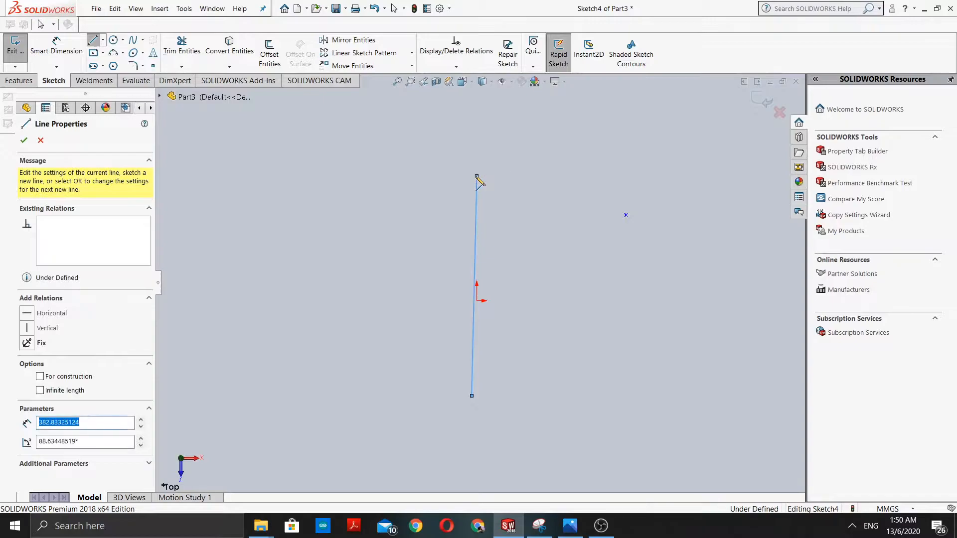
{"action": "key", "text": "Escape"}
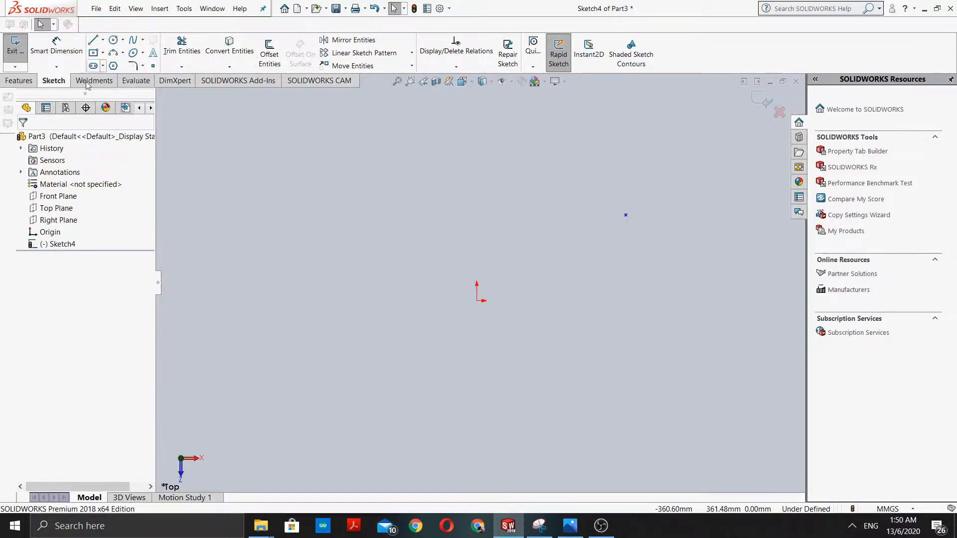
{"action": "left_click", "coordinate": [103, 40]}
{"action": "left_click", "coordinate": [114, 62]}
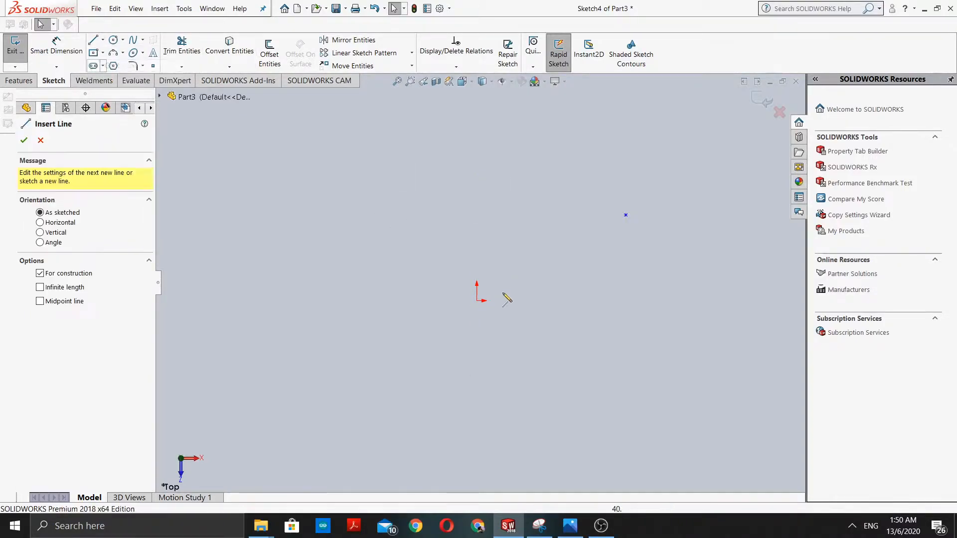
{"action": "left_click_drag", "start_coordinate": [472, 379], "coordinate": [496, 312]}
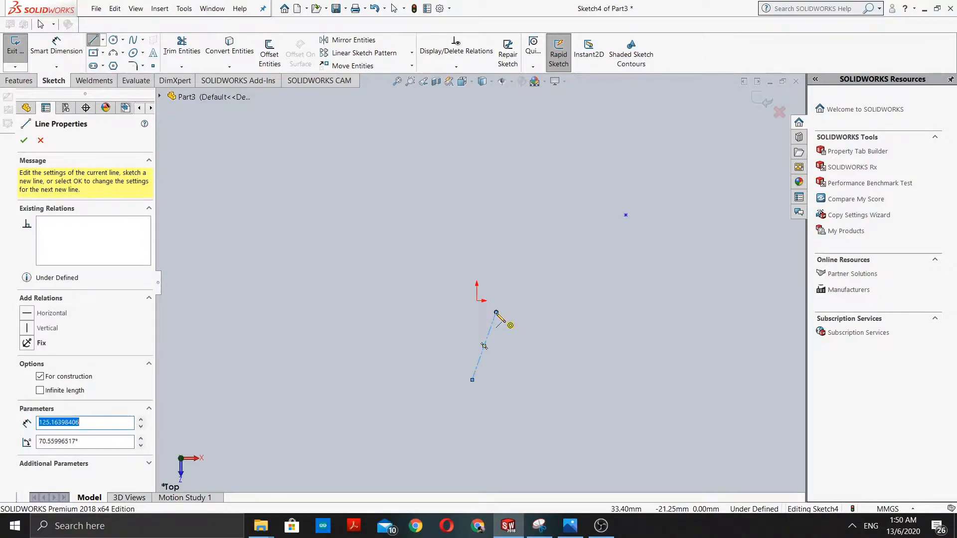
{"action": "key", "text": "Escape"}
{"action": "left_click", "coordinate": [105, 40]}
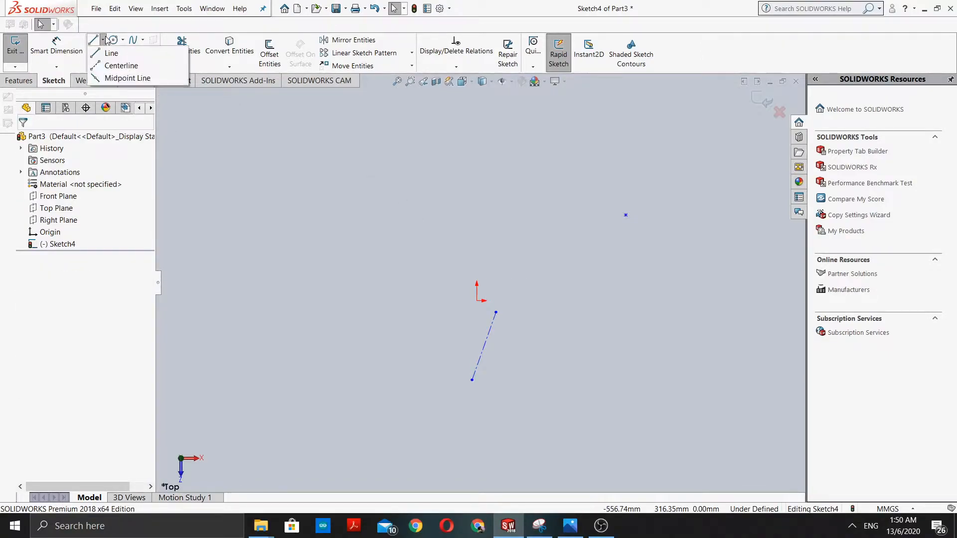
{"action": "left_click", "coordinate": [120, 66]}
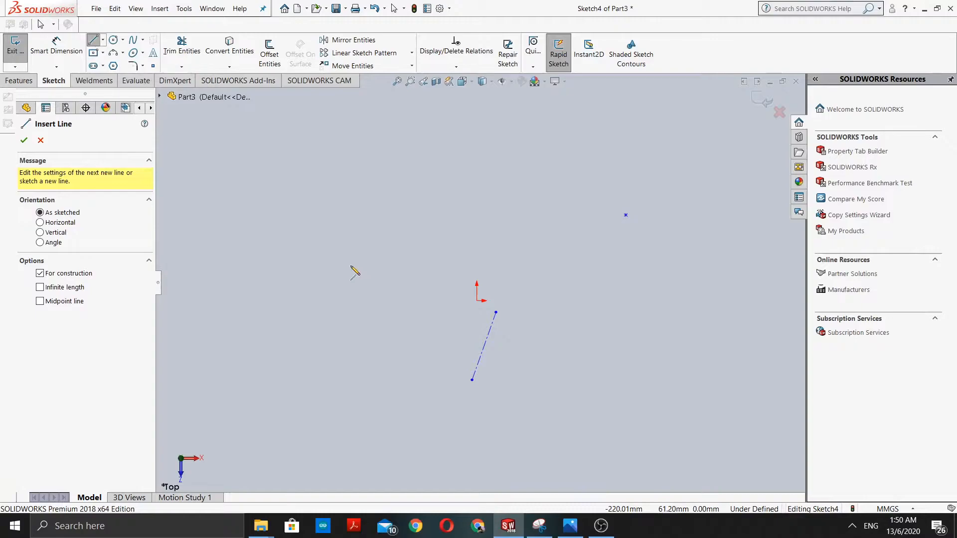
{"action": "key", "text": "ctrl+z"}
Step: Sketch vertical centerlines from the origin, about 228 mm upward and about 237 mm downward
{"action": "left_click", "coordinate": [103, 40]}
{"action": "left_click", "coordinate": [117, 69]}
{"action": "left_click", "coordinate": [477, 300]}
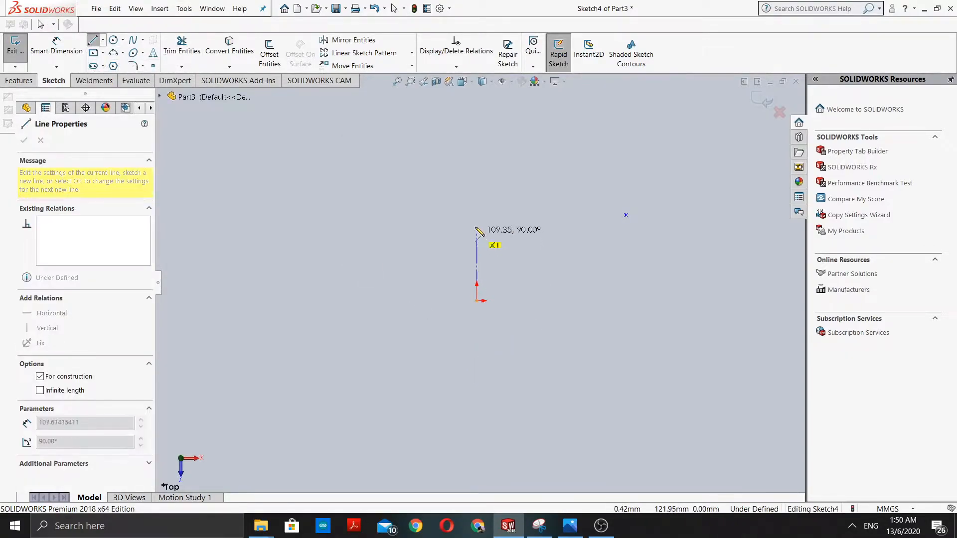
{"action": "double_click", "coordinate": [476, 164]}
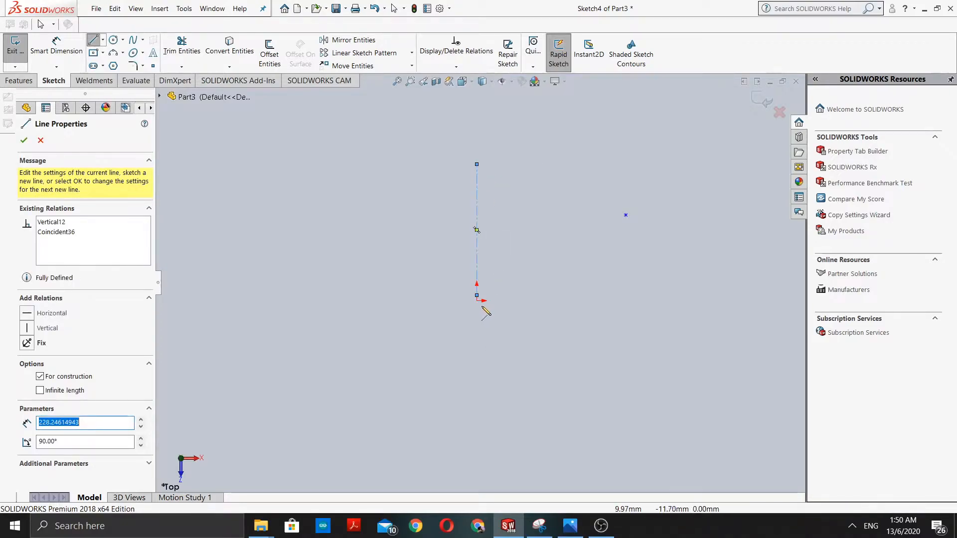
{"action": "left_click", "coordinate": [477, 296]}
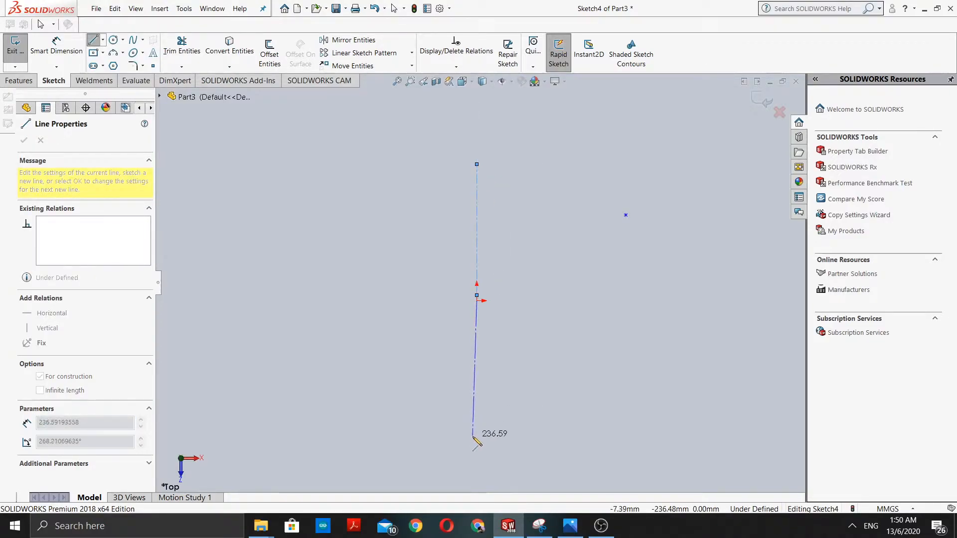
Step: Sketch horizontal centerlines from the origin, one to the right and one about 217 mm to the left, and finish the command
{"action": "left_click", "coordinate": [476, 300]}
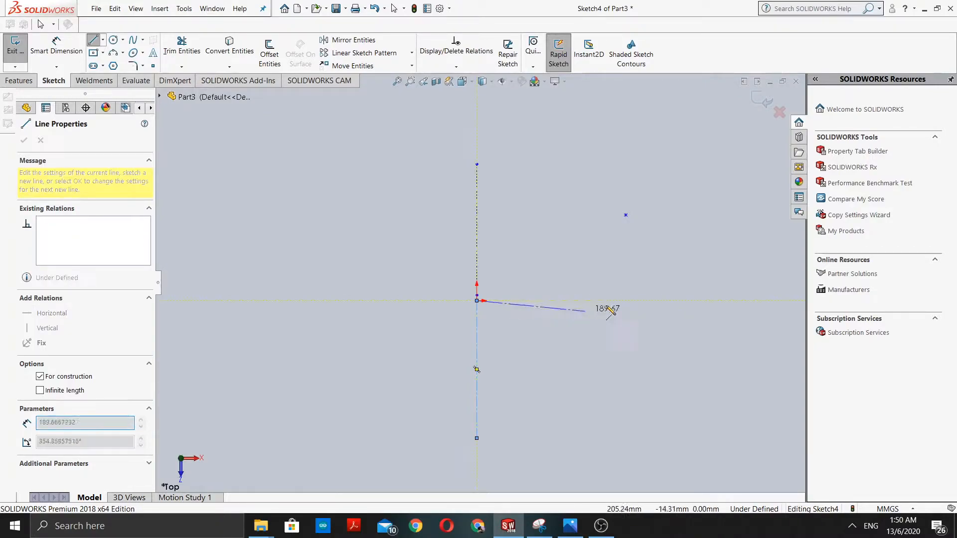
{"action": "left_click", "coordinate": [643, 300]}
{"action": "left_click", "coordinate": [477, 300]}
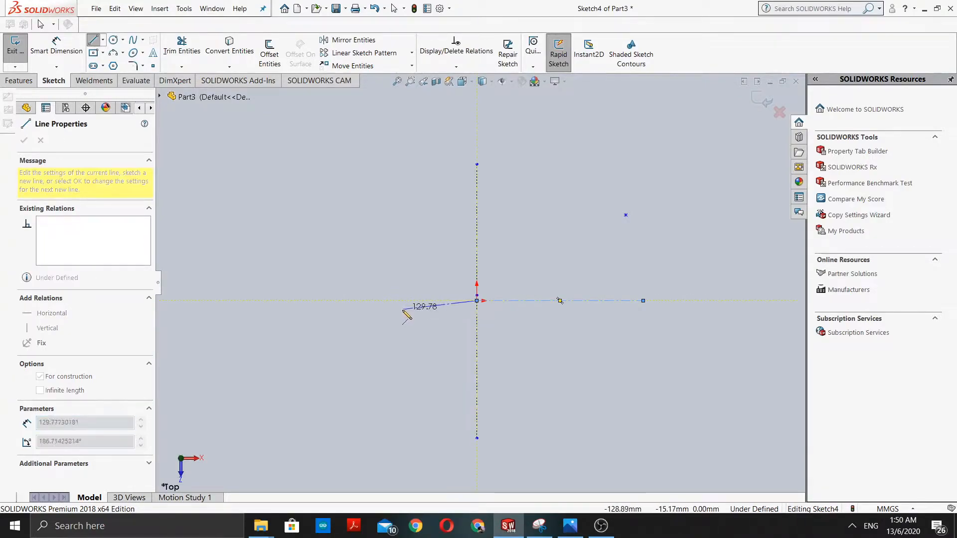
{"action": "left_click", "coordinate": [352, 301]}
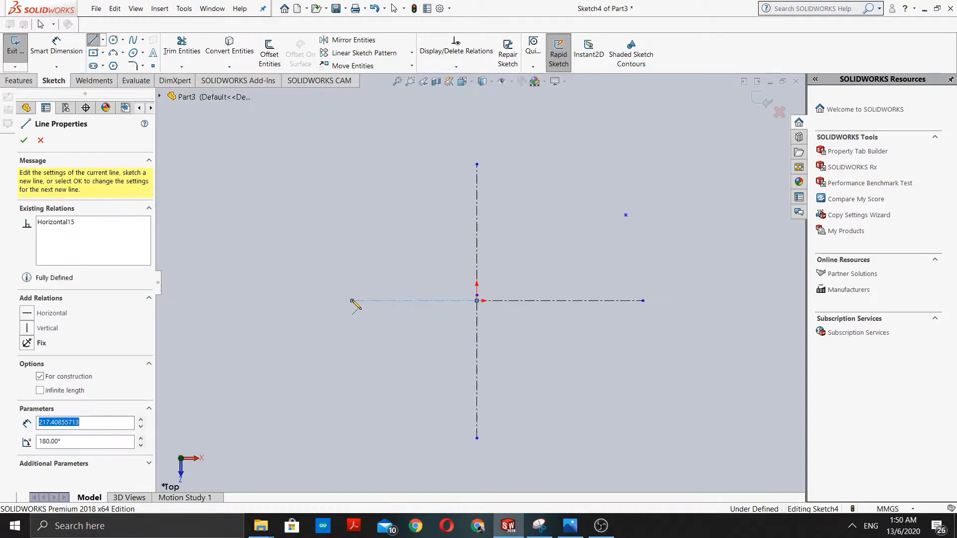
{"action": "key", "text": "f"}
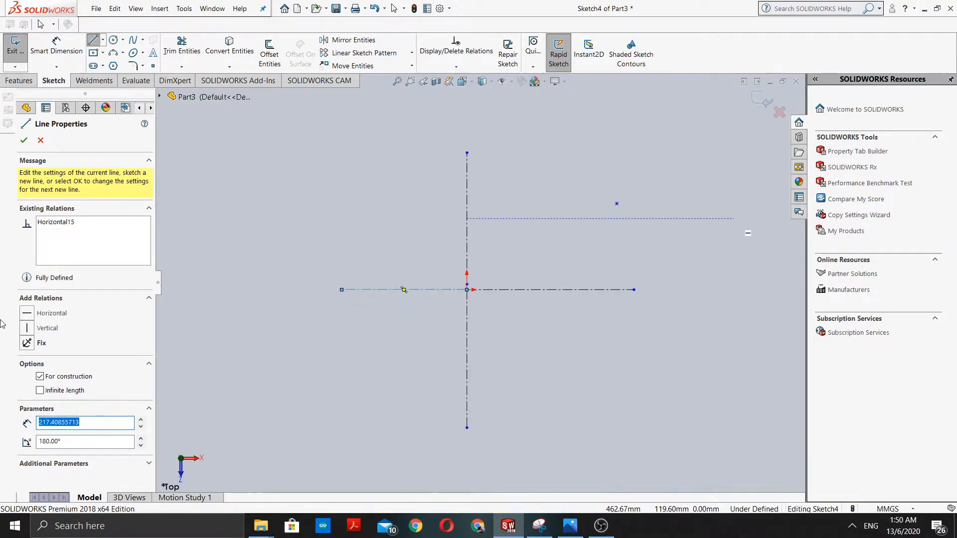
{"action": "left_click", "coordinate": [23, 140]}
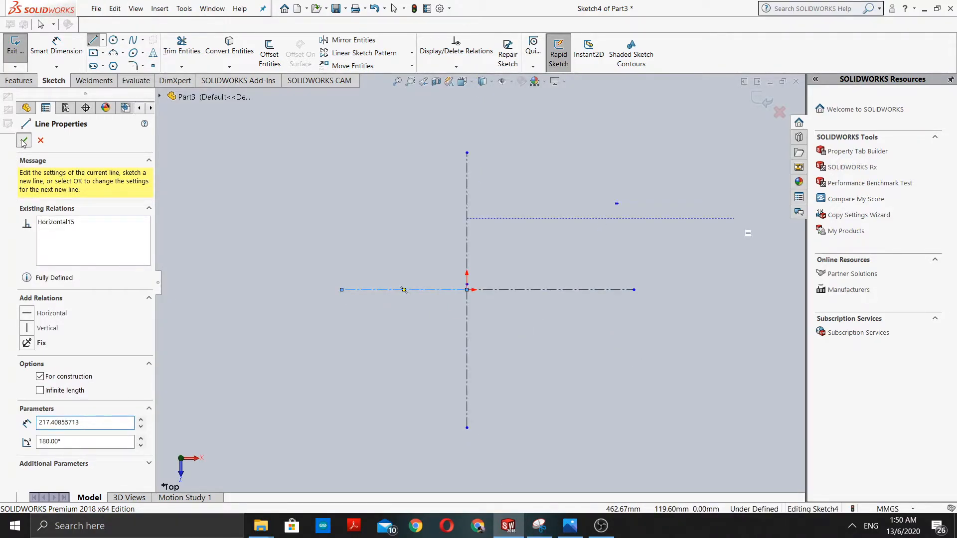
Step: Sketch connected lines from the upper vertical centerline: about 186 mm right, up a step, right again, then about 103 mm down
{"action": "left_click", "coordinate": [92, 44]}
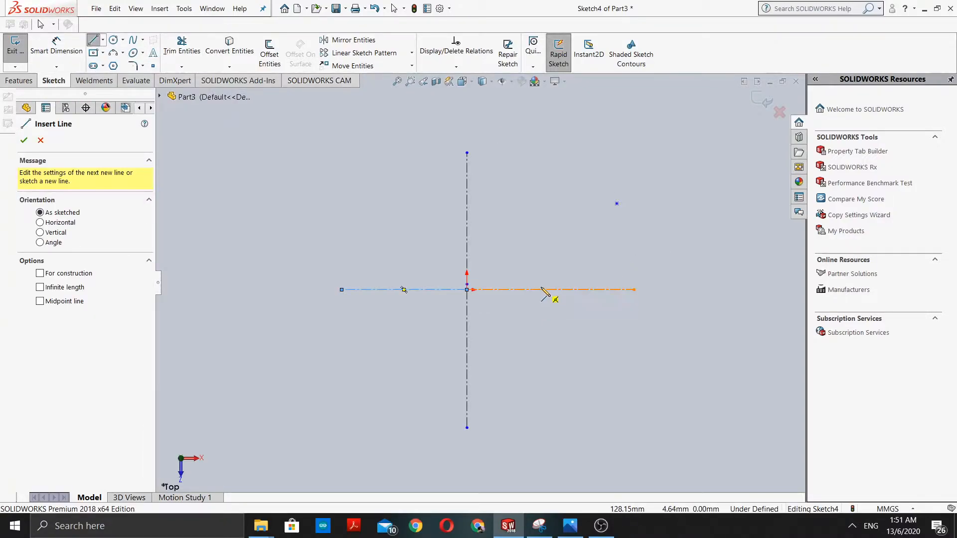
{"action": "left_click", "coordinate": [466, 233]}
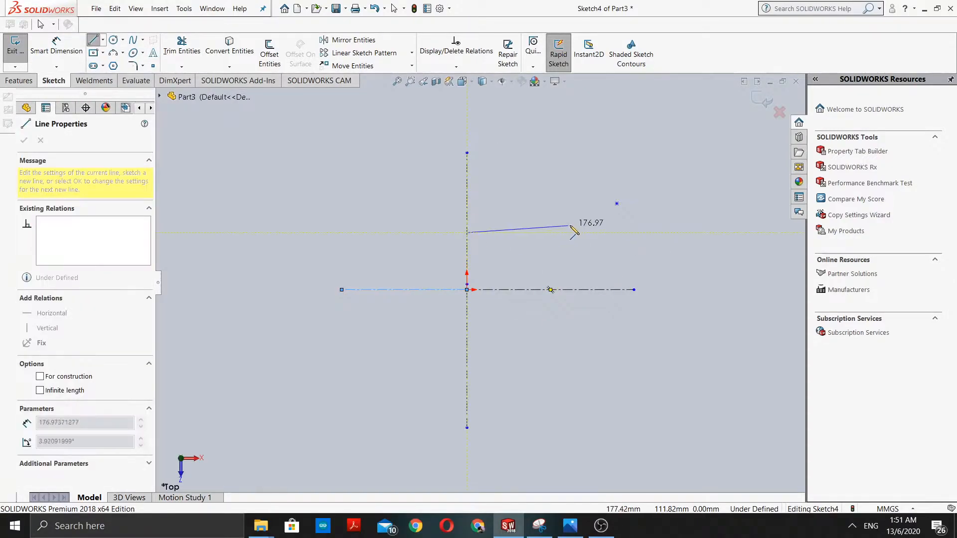
{"action": "left_click", "coordinate": [574, 232]}
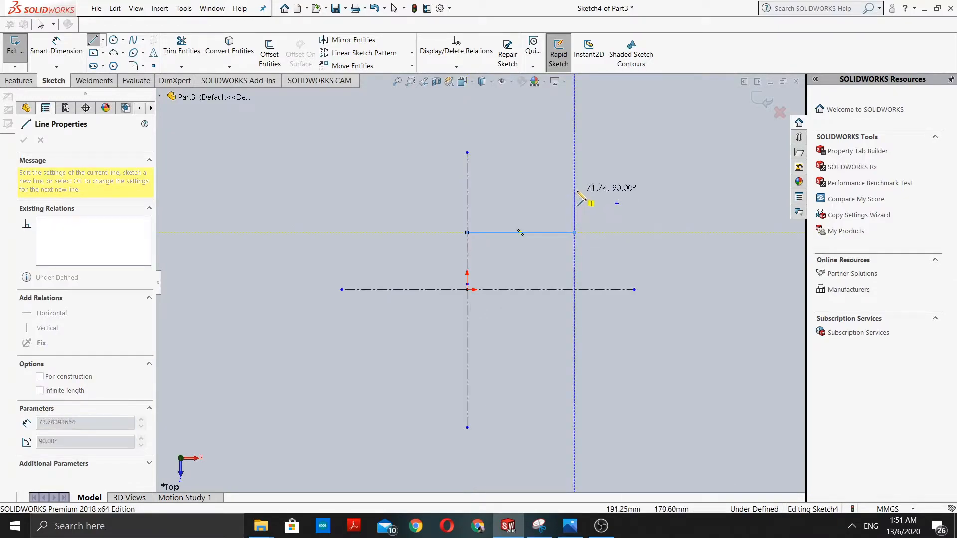
{"action": "left_click", "coordinate": [574, 189]}
{"action": "left_click", "coordinate": [622, 189]}
{"action": "left_click", "coordinate": [623, 249]}
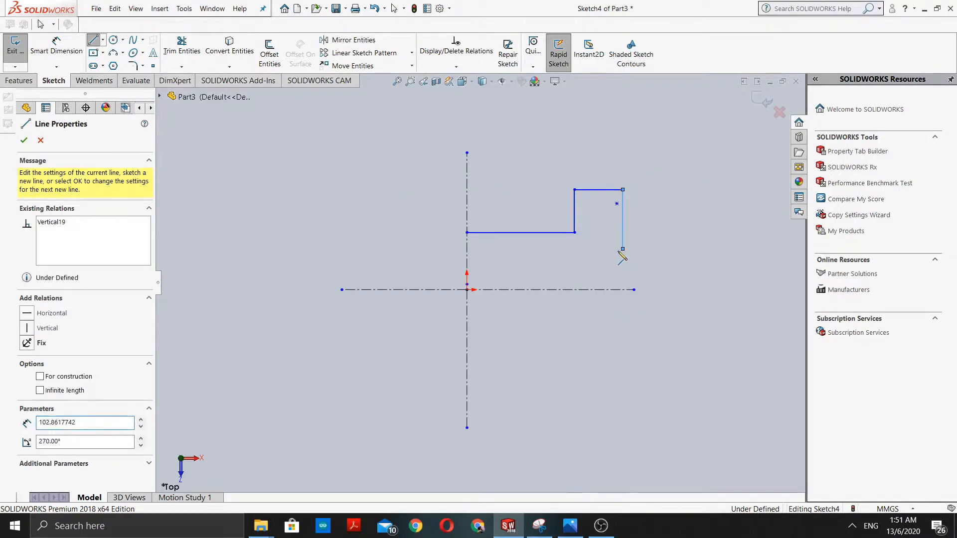
Step: Close the stepped profile with a horizontal bottom line back to the vertical centerline and a vertical line about 28.5 mm long
{"action": "left_click", "coordinate": [467, 248]}
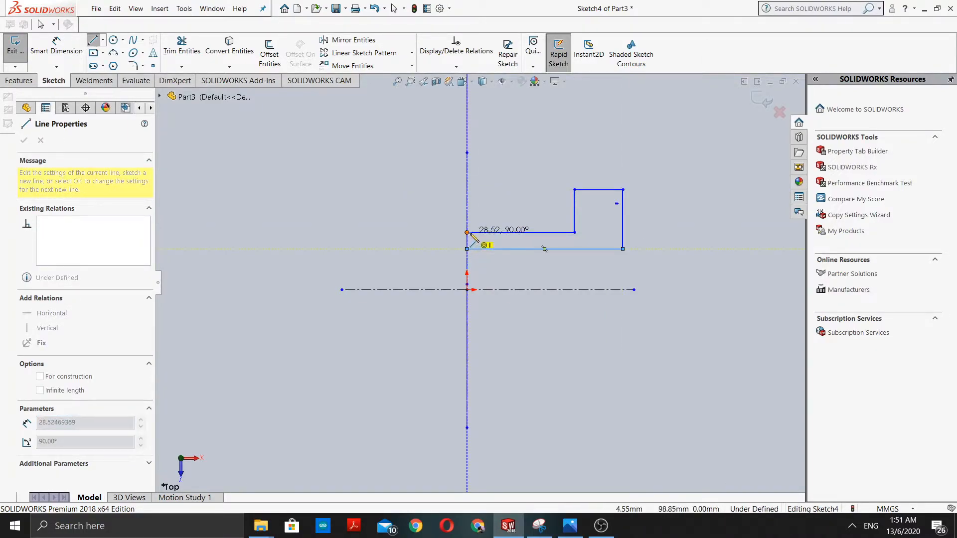
{"action": "left_click", "coordinate": [467, 232]}
{"action": "scroll", "coordinate": [506, 295], "scroll_direction": "down", "scroll_amount": 2}
{"action": "scroll", "coordinate": [506, 295], "scroll_direction": "up", "scroll_amount": 3}
{"action": "scroll", "coordinate": [512, 302], "scroll_direction": "down", "scroll_amount": 2}
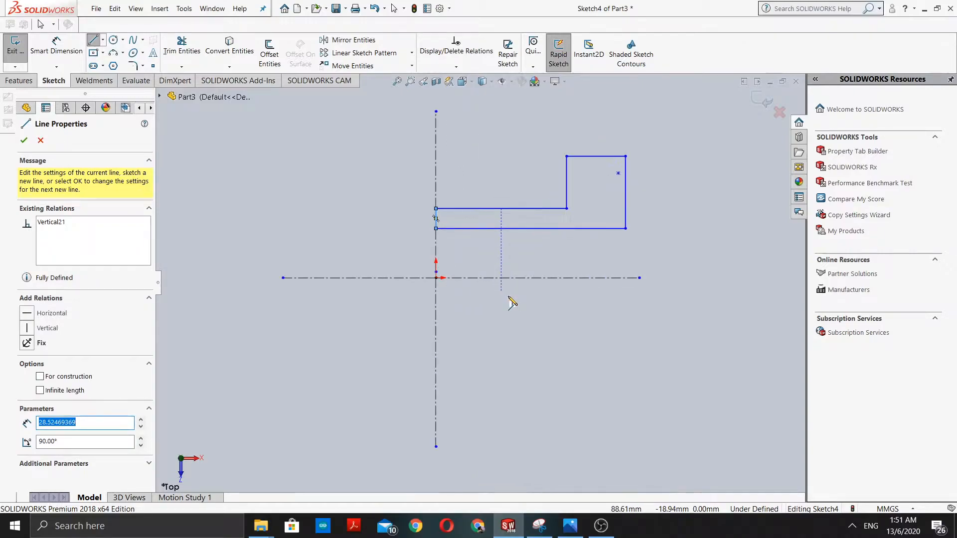
{"action": "left_click", "coordinate": [23, 141]}
{"action": "left_click", "coordinate": [523, 142]}
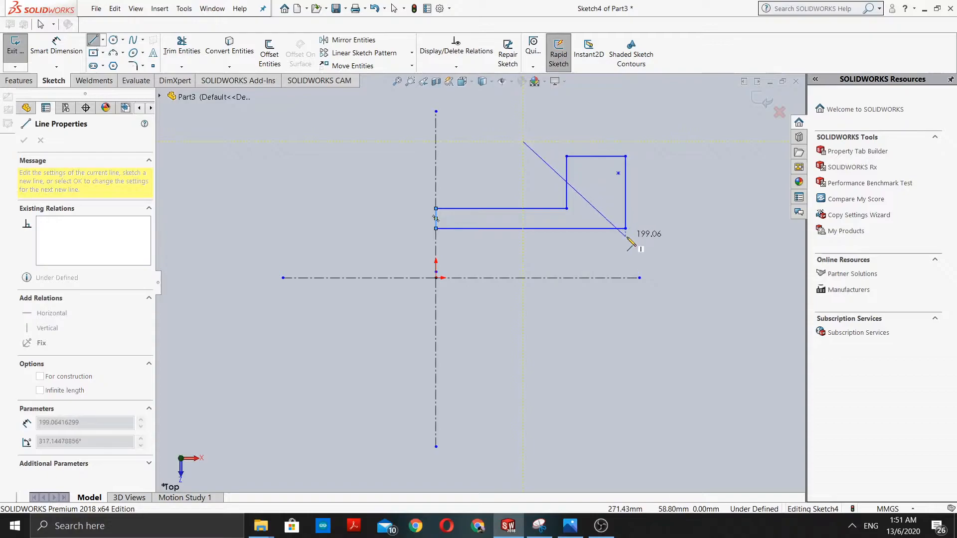
{"action": "left_click", "coordinate": [625, 236]}
{"action": "key", "text": "Escape"}
{"action": "key", "text": "ctrl+z"}
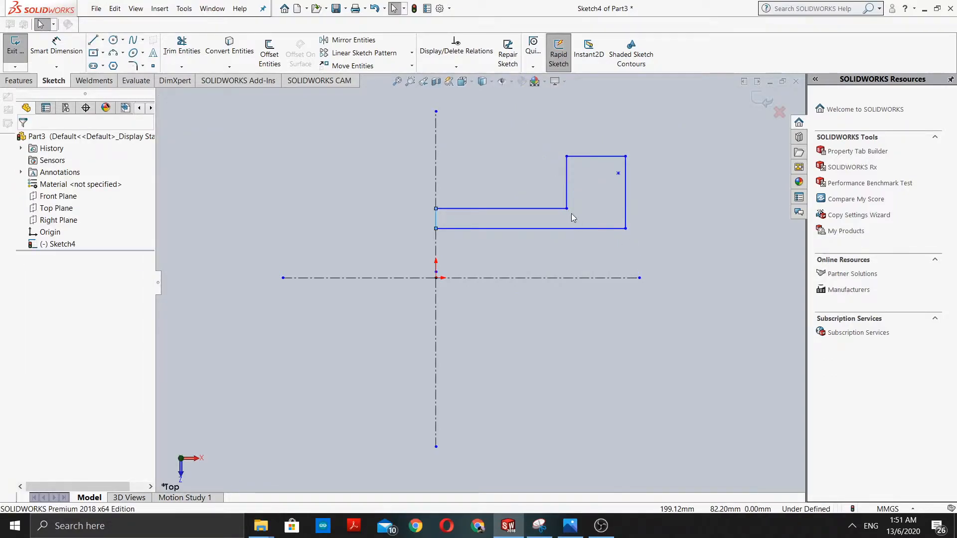
{"action": "left_click", "coordinate": [23, 140]}
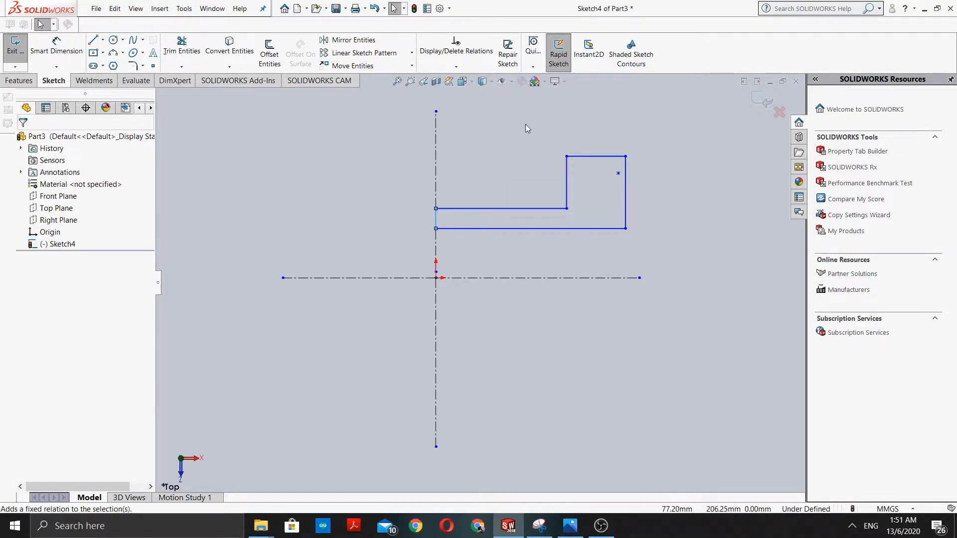
{"action": "mouse_move", "coordinate": [557, 115]}
{"action": "left_mouse_down"}
{"action": "mouse_move", "coordinate": [512, 203]}
{"action": "mouse_move", "coordinate": [673, 216]}
{"action": "mouse_move", "coordinate": [638, 248]}
{"action": "left_mouse_up"}
{"action": "scroll", "coordinate": [478, 282], "scroll_direction": "up", "scroll_amount": 3}
{"action": "scroll", "coordinate": [491, 321], "scroll_direction": "down", "scroll_amount": 3}
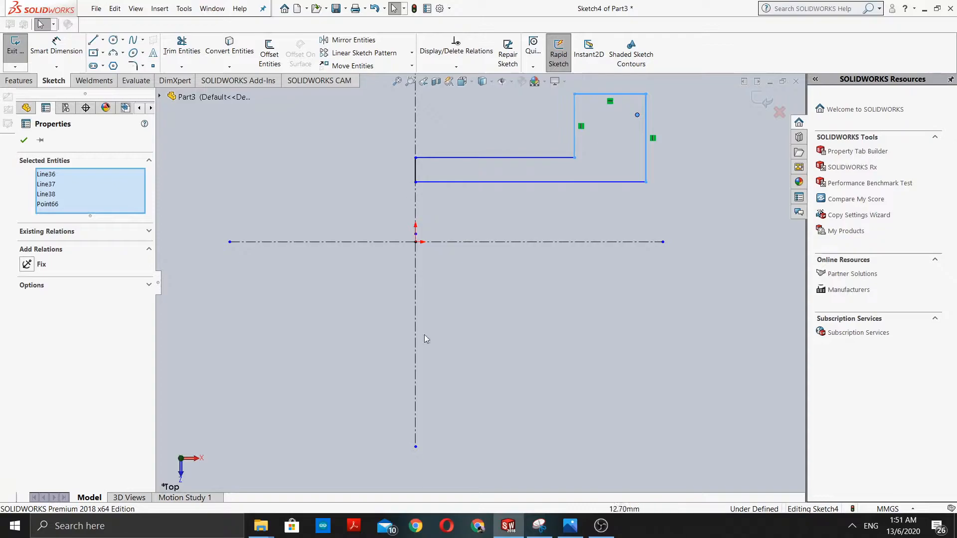
{"action": "key", "text": "z"}
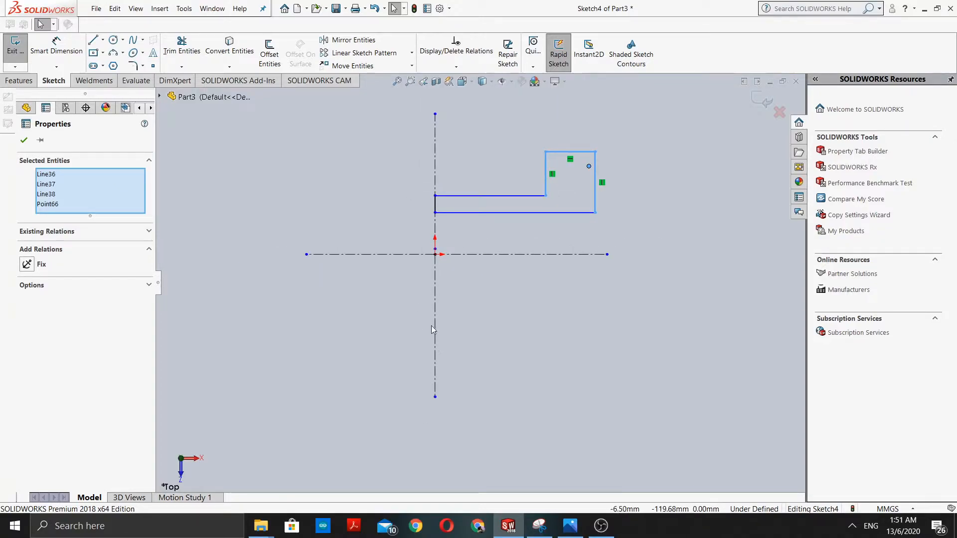
{"action": "left_click", "coordinate": [23, 141]}
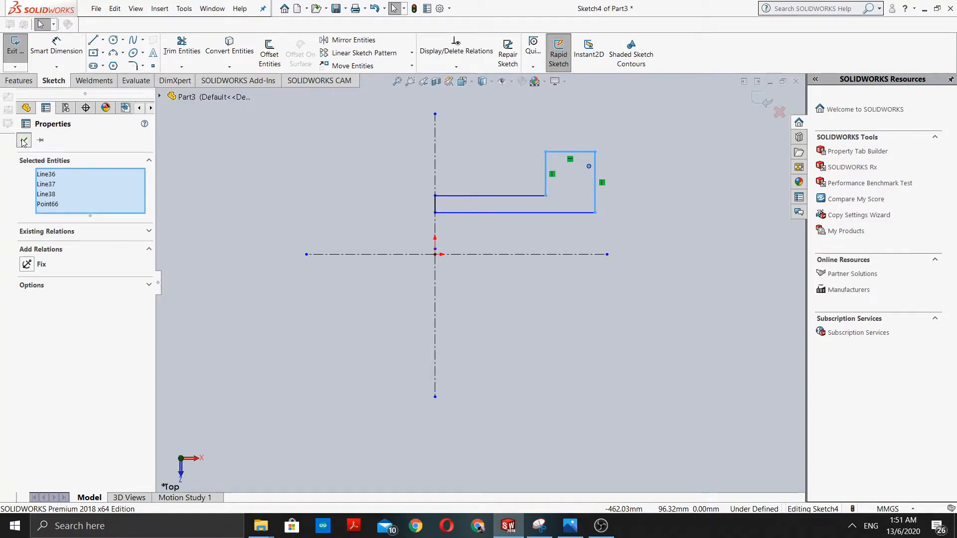
Step: Start Mirror Entities and select all six lines of the closed stepped profile as the entities to mirror
{"action": "scroll", "coordinate": [488, 226], "scroll_direction": "down", "scroll_amount": 1}
{"action": "scroll", "coordinate": [473, 244], "scroll_direction": "down", "scroll_amount": 1}
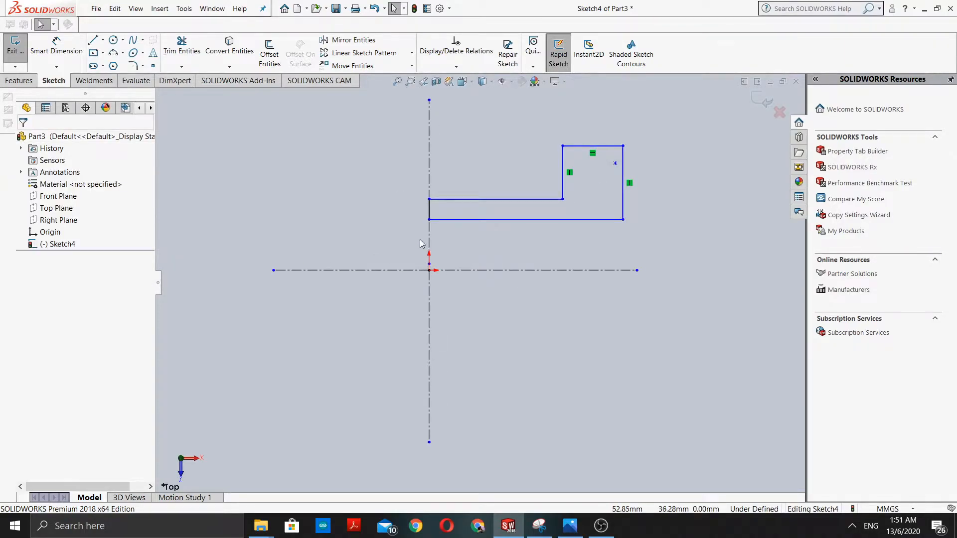
{"action": "left_click", "coordinate": [339, 42]}
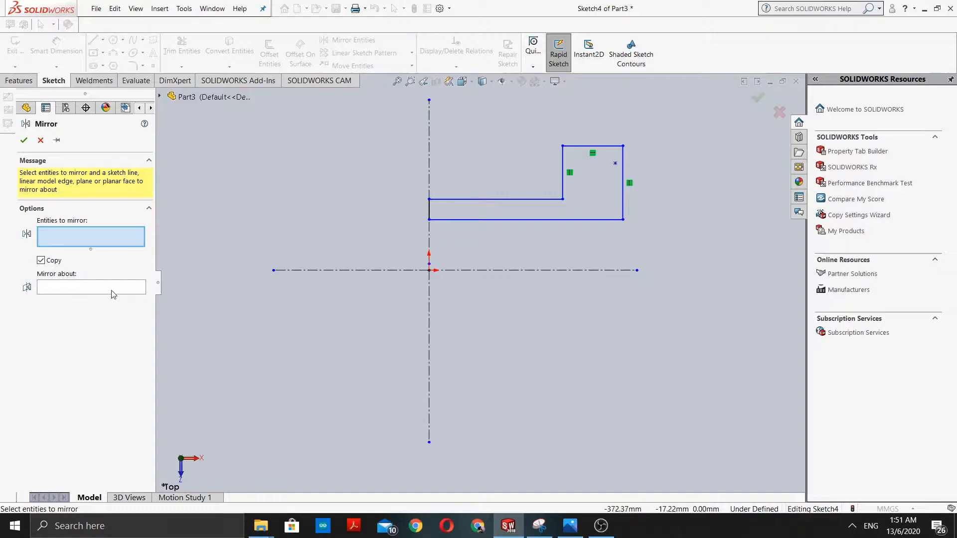
{"action": "scroll", "coordinate": [416, 208], "scroll_direction": "up", "scroll_amount": 1}
{"action": "scroll", "coordinate": [489, 213], "scroll_direction": "down", "scroll_amount": 1}
{"action": "scroll", "coordinate": [526, 231], "scroll_direction": "up", "scroll_amount": 1}
{"action": "scroll", "coordinate": [489, 233], "scroll_direction": "down", "scroll_amount": 1}
{"action": "scroll", "coordinate": [498, 285], "scroll_direction": "up", "scroll_amount": 1}
{"action": "scroll", "coordinate": [503, 282], "scroll_direction": "down", "scroll_amount": 1}
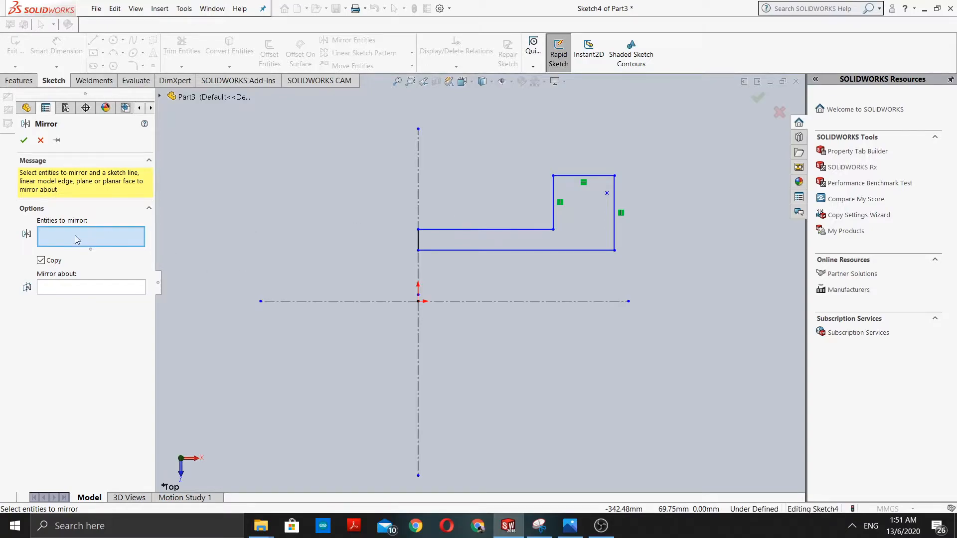
{"action": "left_click", "coordinate": [494, 229]}
{"action": "scroll", "coordinate": [503, 234], "scroll_direction": "up", "scroll_amount": 1}
{"action": "scroll", "coordinate": [519, 239], "scroll_direction": "down", "scroll_amount": 1}
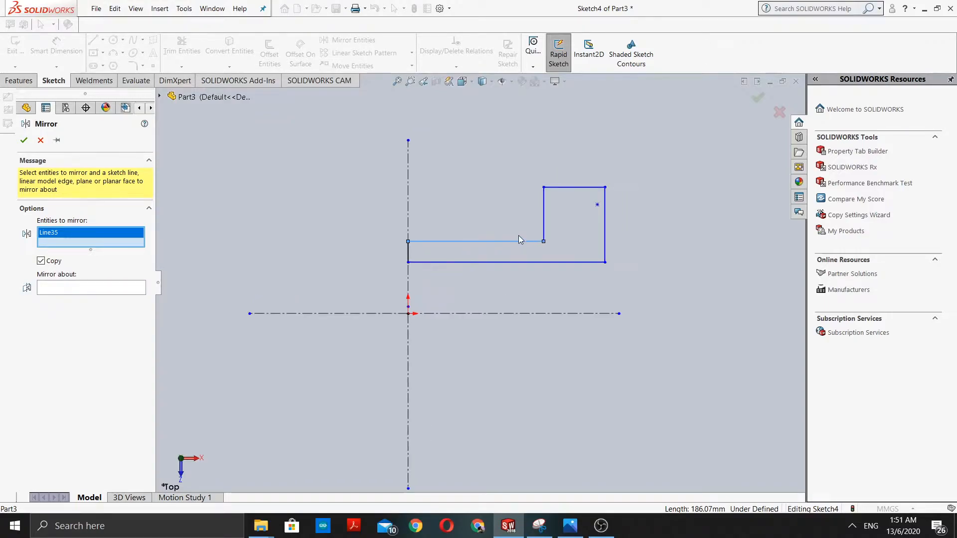
{"action": "left_click", "coordinate": [544, 202]}
{"action": "left_click", "coordinate": [568, 188]}
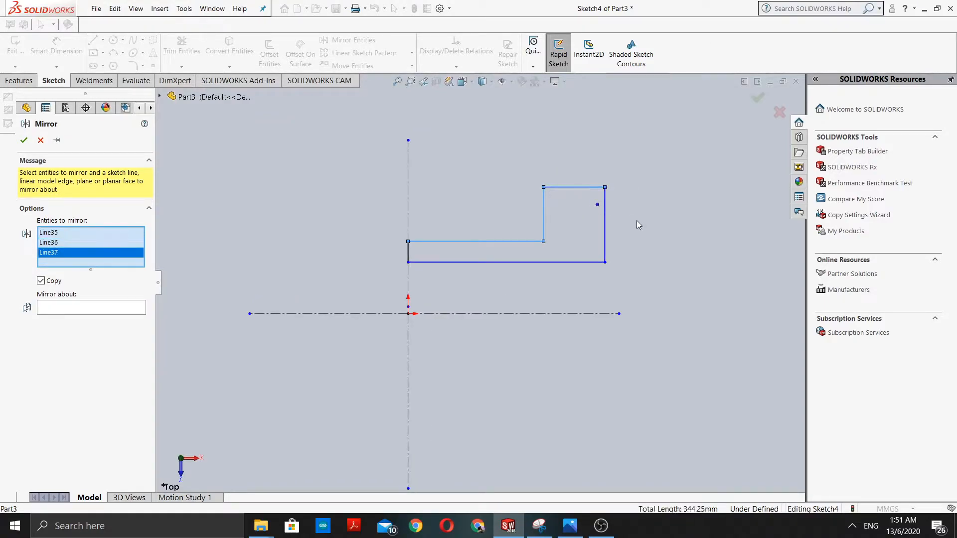
{"action": "left_click", "coordinate": [603, 233]}
{"action": "left_click", "coordinate": [473, 262]}
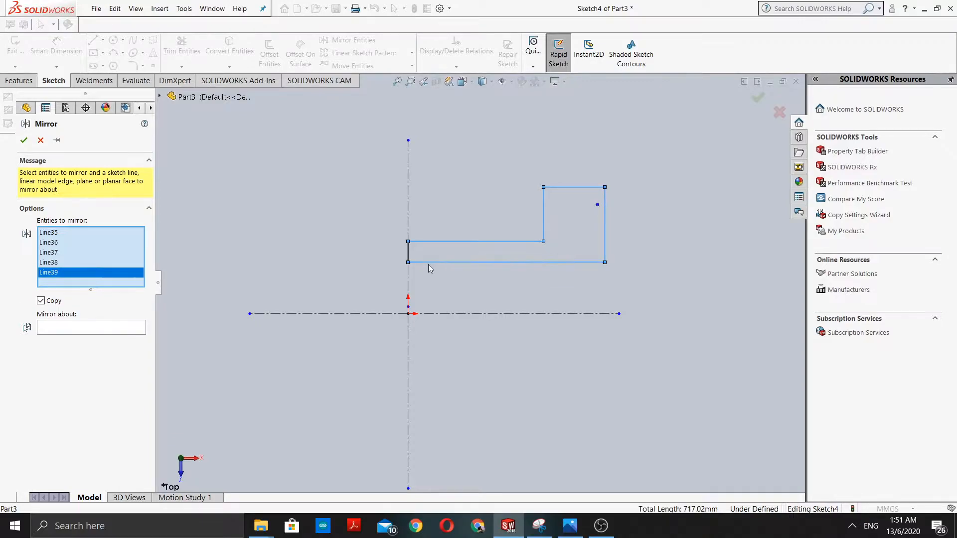
{"action": "left_click", "coordinate": [409, 251]}
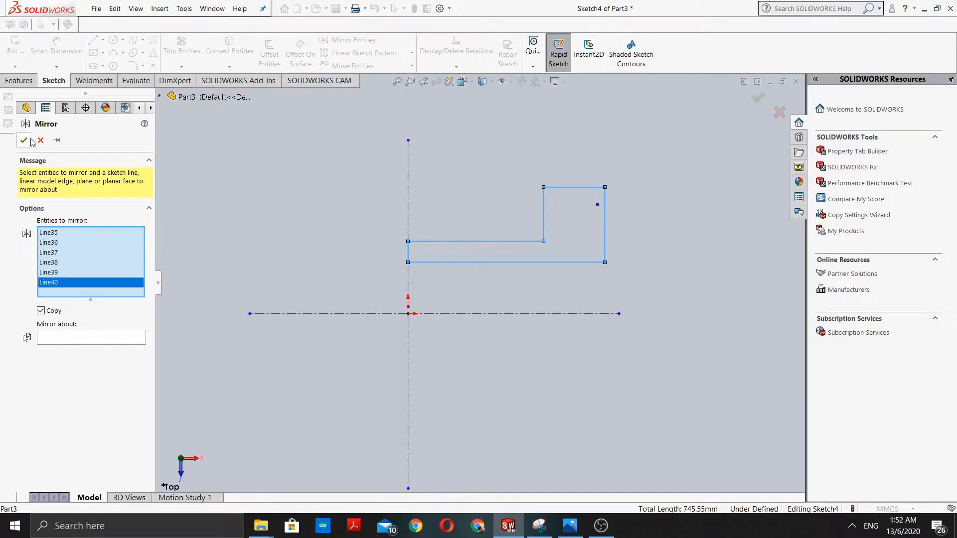
Step: Mirror the selected profile about the horizontal centerline right of the origin with Copy enabled
{"action": "left_click", "coordinate": [85, 340]}
{"action": "key", "text": "z"}
{"action": "scroll", "coordinate": [465, 357], "scroll_direction": "down", "scroll_amount": 3}
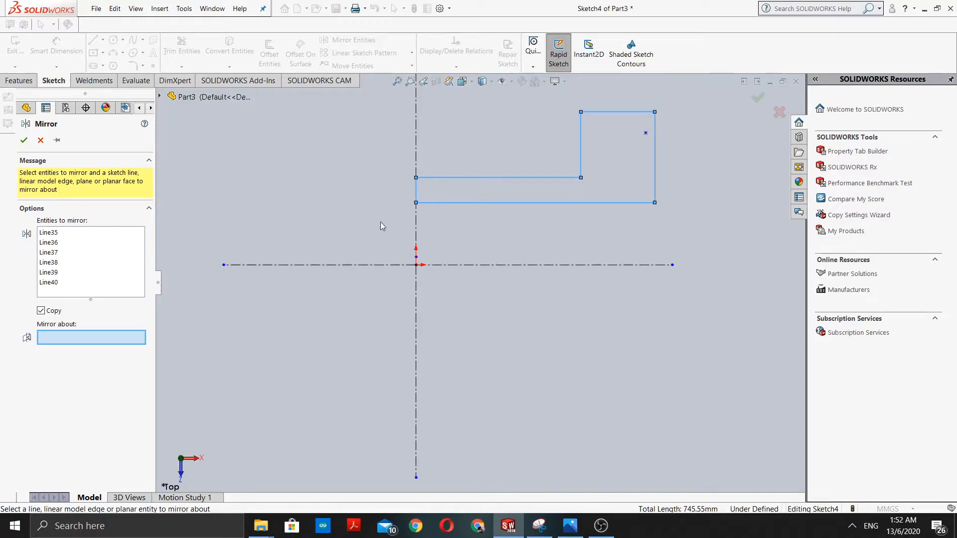
{"action": "scroll", "coordinate": [402, 279], "scroll_direction": "up", "scroll_amount": 2}
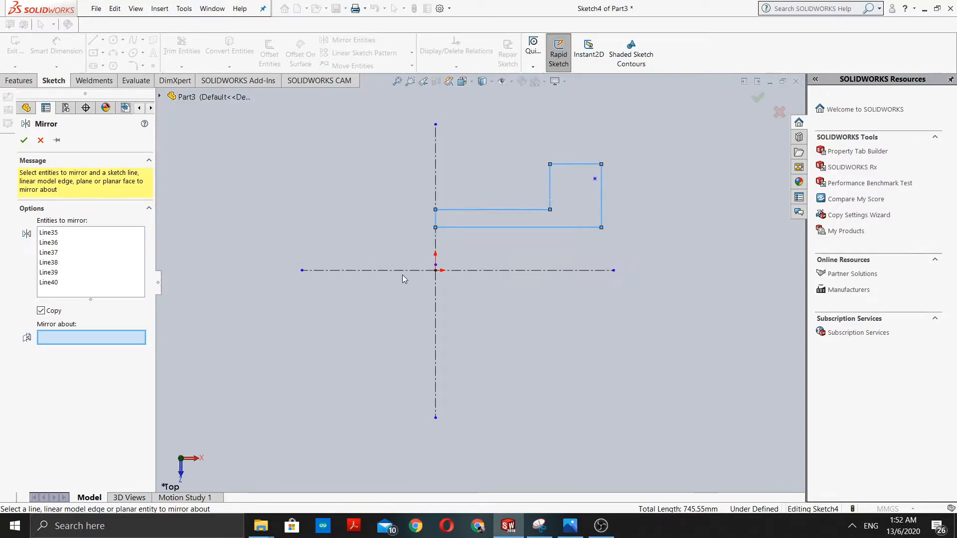
{"action": "scroll", "coordinate": [488, 261], "scroll_direction": "down", "scroll_amount": 2}
{"action": "scroll", "coordinate": [485, 272], "scroll_direction": "up", "scroll_amount": 1}
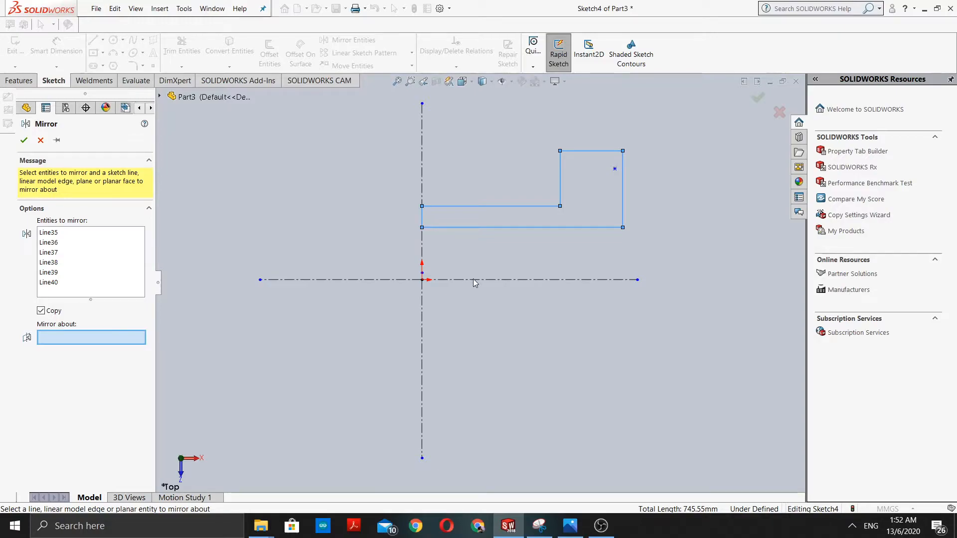
{"action": "left_click", "coordinate": [473, 279]}
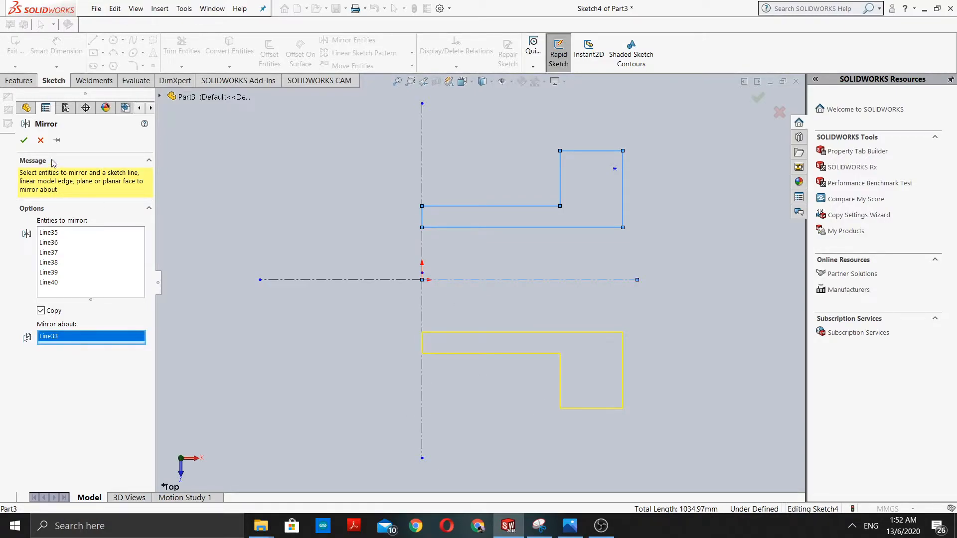
{"action": "left_click", "coordinate": [24, 140]}
{"action": "scroll", "coordinate": [493, 321], "scroll_direction": "up", "scroll_amount": 2}
{"action": "scroll", "coordinate": [520, 316], "scroll_direction": "down", "scroll_amount": 2}
{"action": "scroll", "coordinate": [528, 399], "scroll_direction": "up", "scroll_amount": 2}
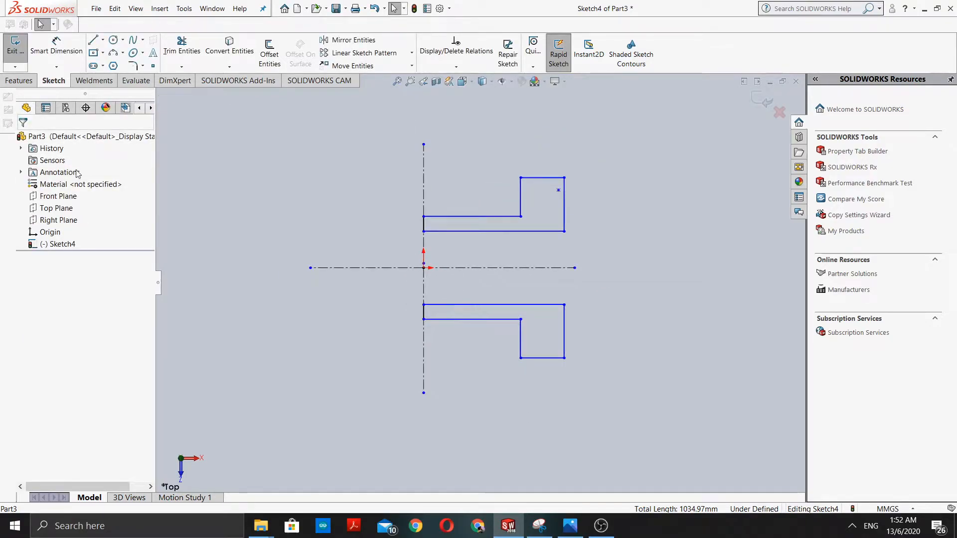
Step: Add a vertical dimension from the origin to the mirrored profile's inner corner on the vertical centerline, accepting the default value
{"action": "left_click", "coordinate": [56, 46]}
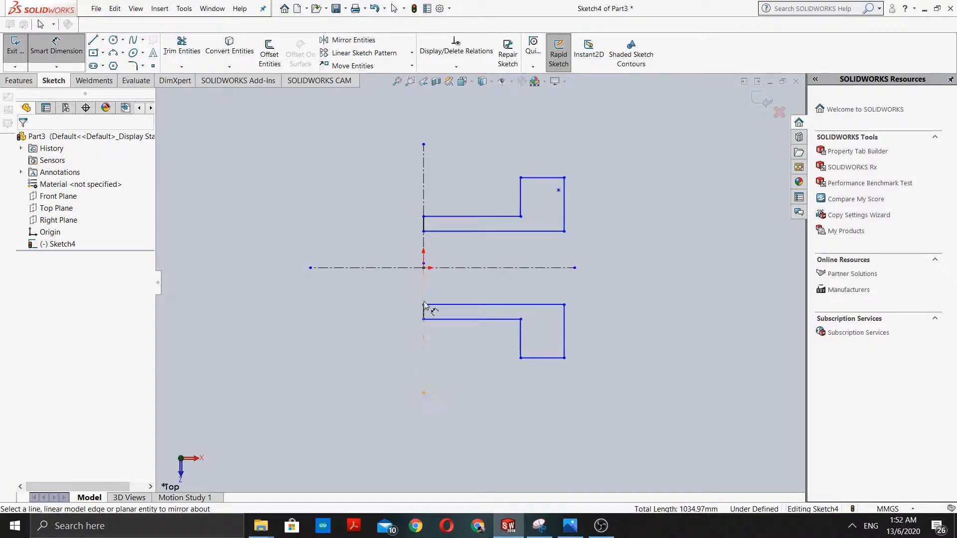
{"action": "left_click", "coordinate": [424, 304]}
{"action": "left_click", "coordinate": [423, 267]}
{"action": "left_click", "coordinate": [368, 304]}
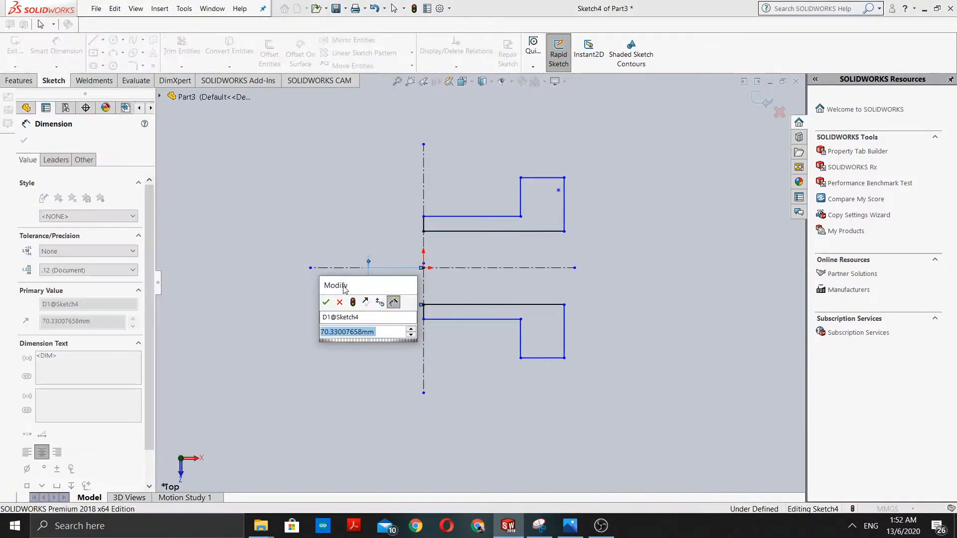
{"action": "key", "text": "Return"}
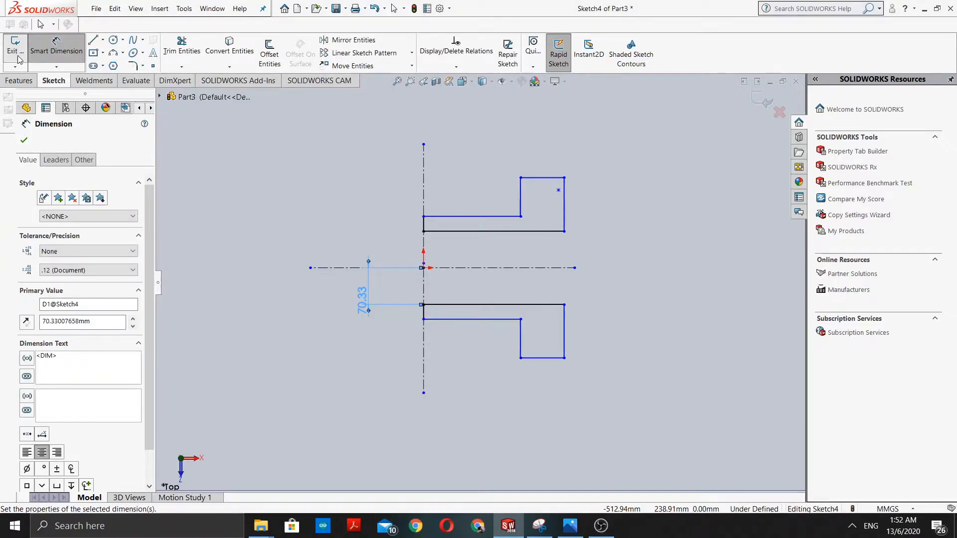
{"action": "left_click", "coordinate": [424, 263]}
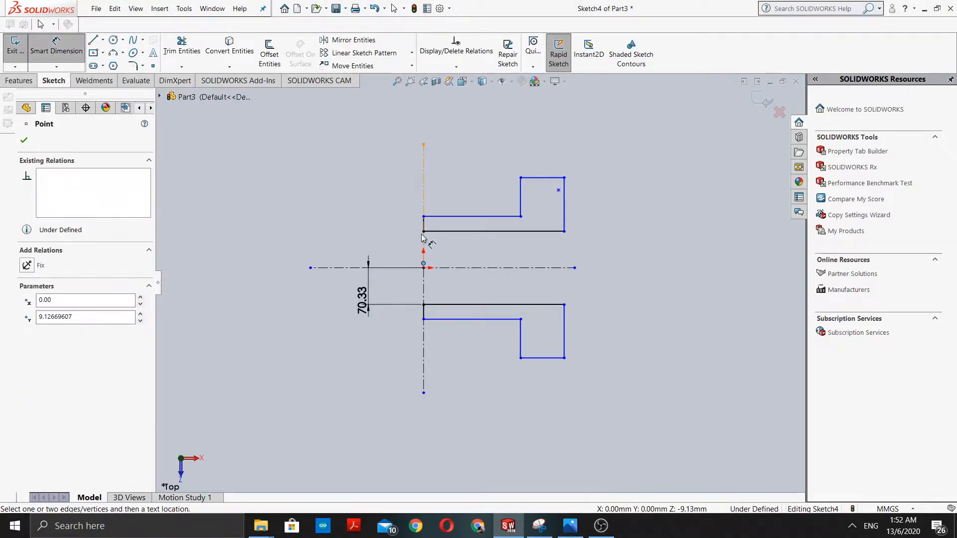
{"action": "left_click", "coordinate": [423, 232]}
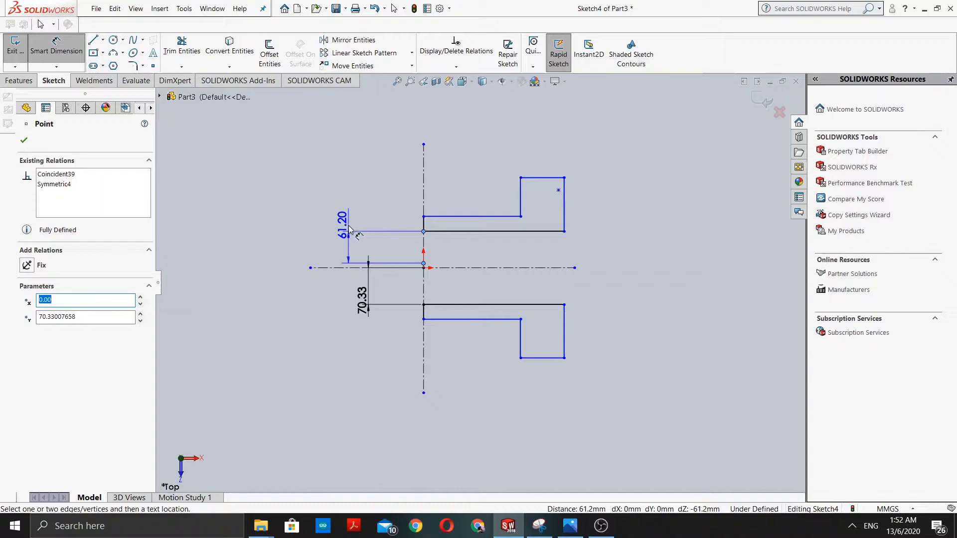
{"action": "left_click", "coordinate": [423, 267]}
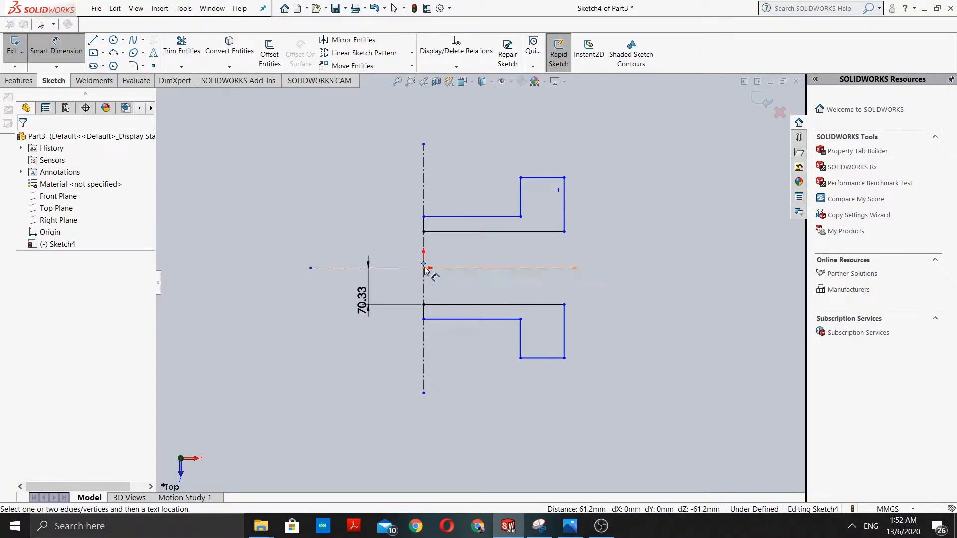
{"action": "left_click", "coordinate": [405, 238]}
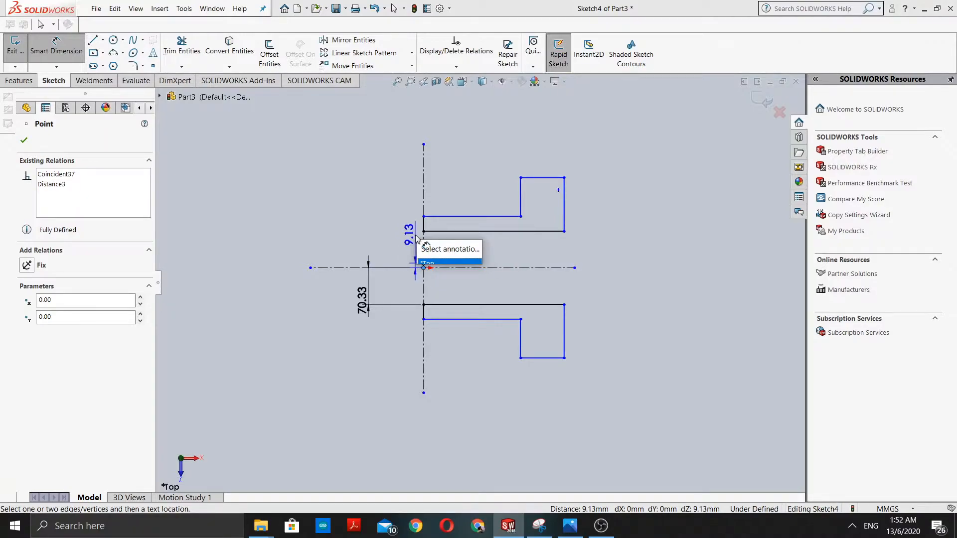
{"action": "key", "text": "Escape"}
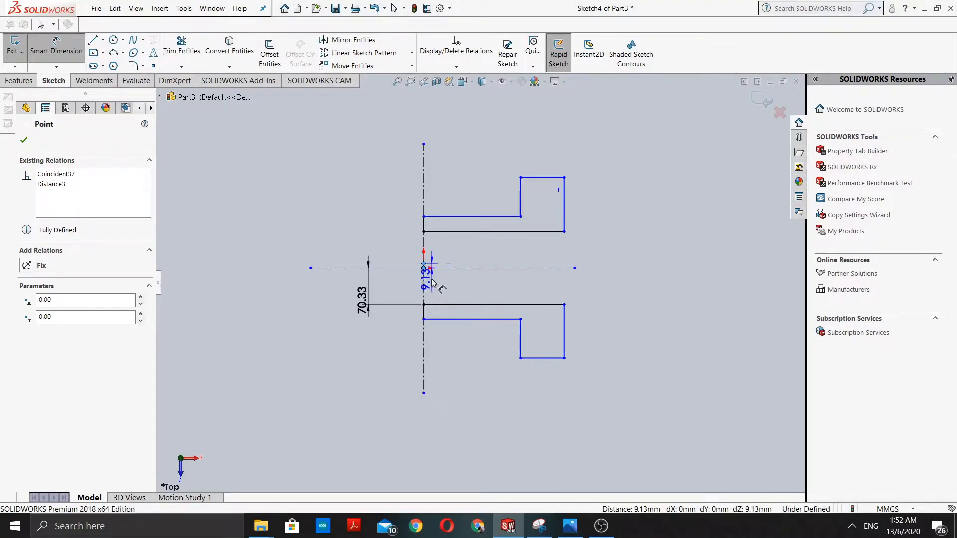
{"action": "key", "text": "Escape"}
Step: Try to add a vertical dimension between the origin and the upper profile's inner corner on the vertical centerline
{"action": "scroll", "coordinate": [431, 271], "scroll_direction": "down", "scroll_amount": 5}
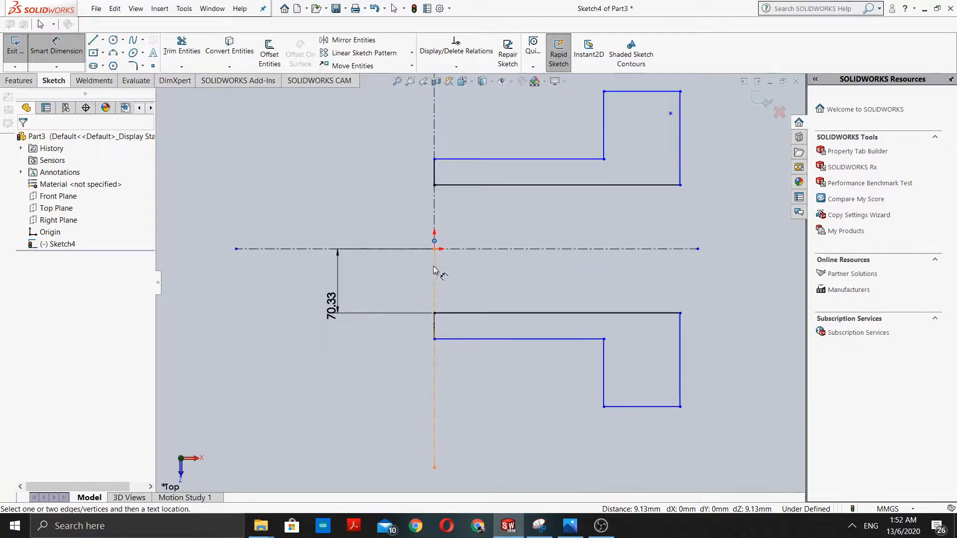
{"action": "left_click", "coordinate": [434, 158]}
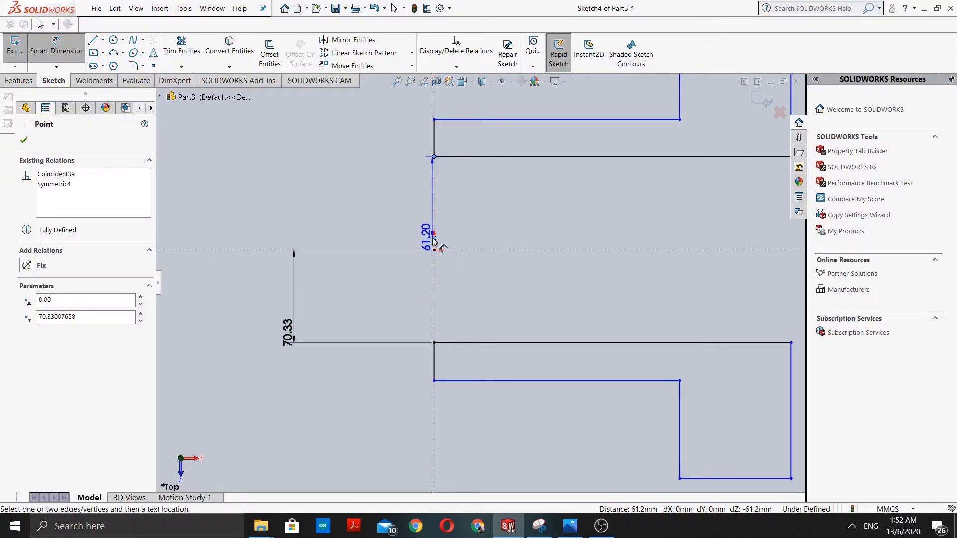
{"action": "left_click", "coordinate": [369, 231]}
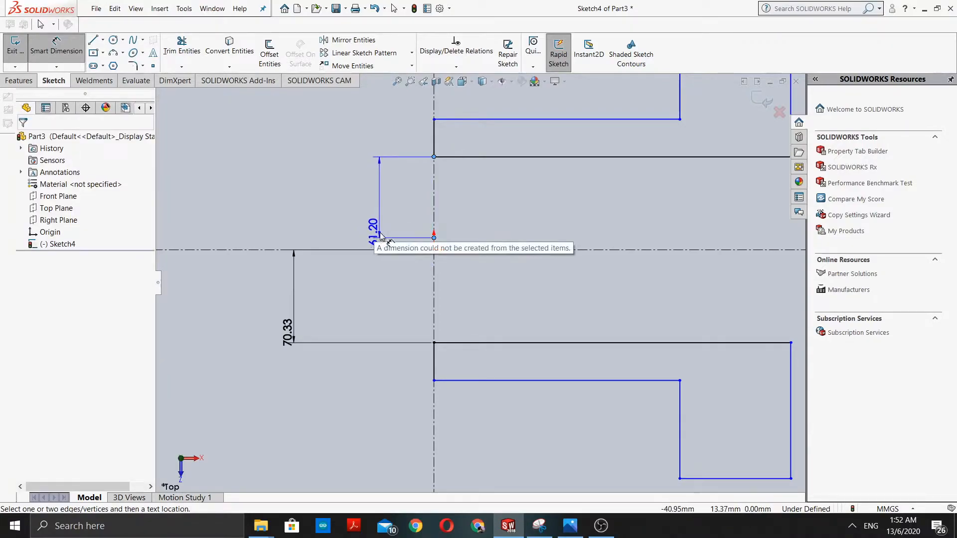
{"action": "key", "text": "Escape"}
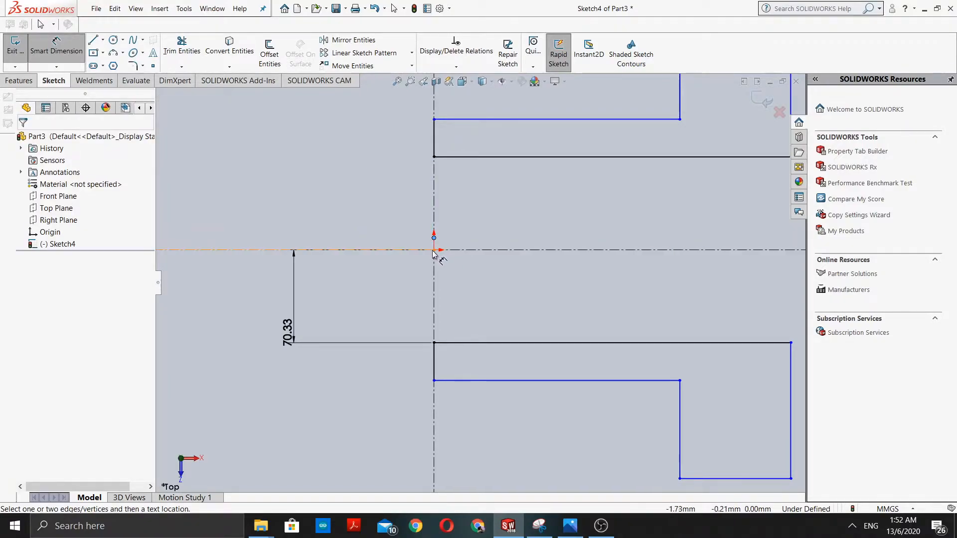
{"action": "left_click", "coordinate": [434, 249]}
{"action": "key", "text": "Escape"}
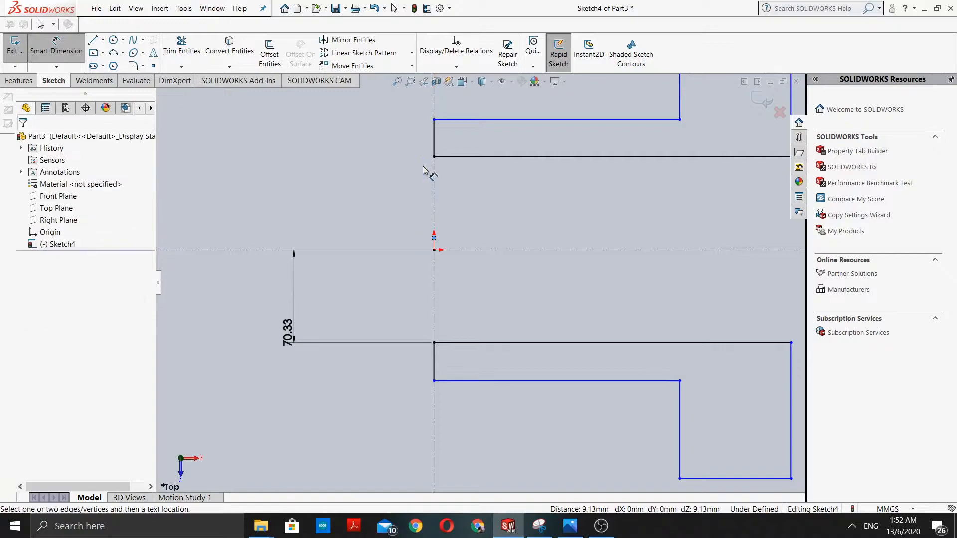
Step: Start Mirror Entities and select all six lines of the upper stepped profile as the entities to mirror
{"action": "key", "text": "f"}
{"action": "scroll", "coordinate": [404, 339], "scroll_direction": "up", "scroll_amount": 6}
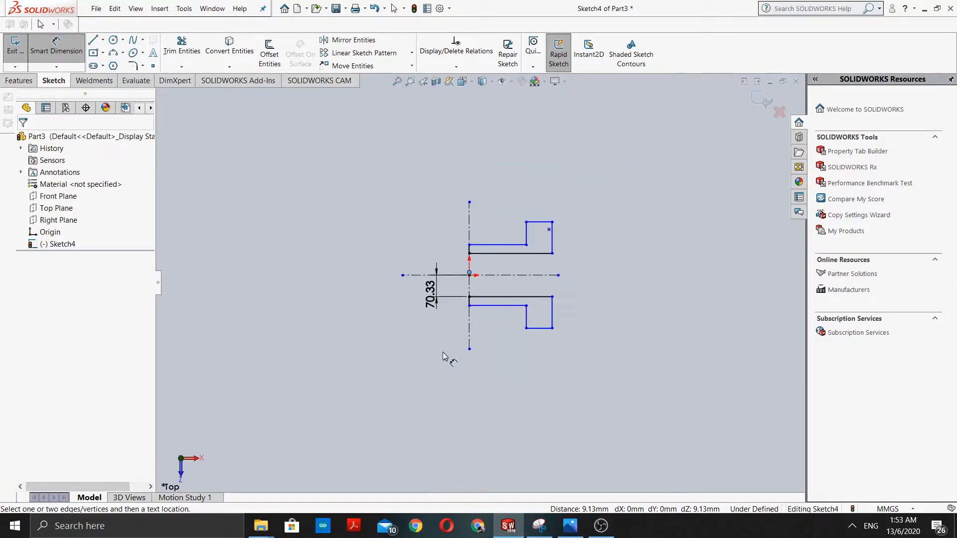
{"action": "scroll", "coordinate": [444, 353], "scroll_direction": "down", "scroll_amount": 2}
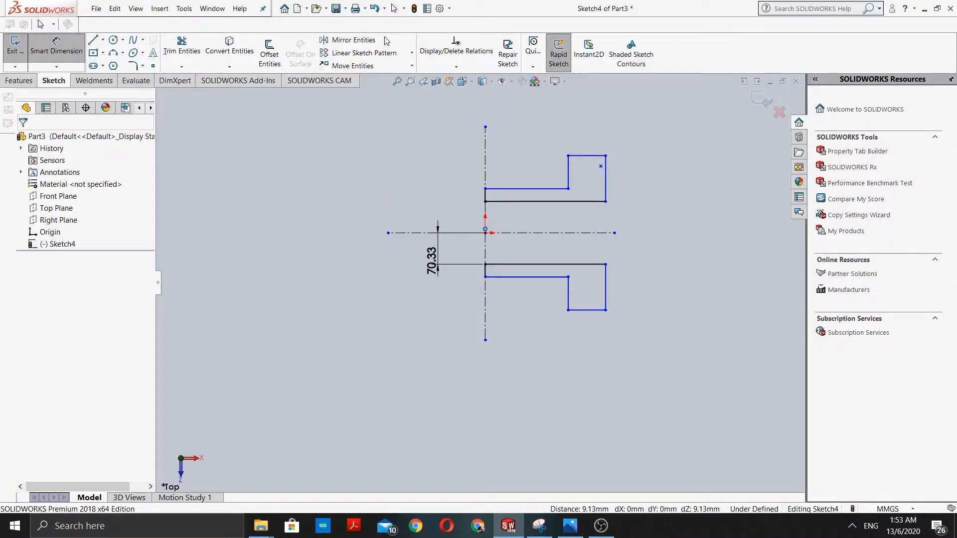
{"action": "left_click", "coordinate": [370, 44]}
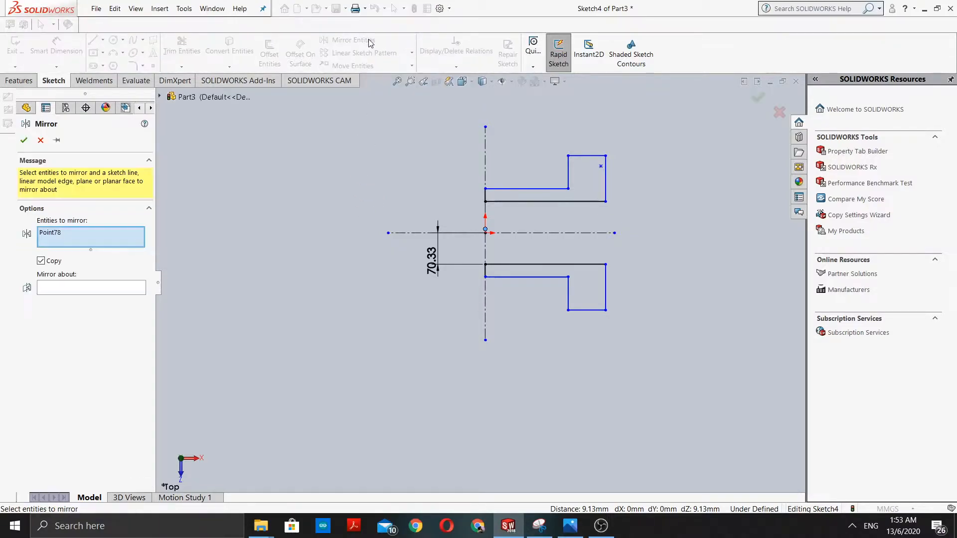
{"action": "scroll", "coordinate": [558, 278], "scroll_direction": "up", "scroll_amount": 1}
{"action": "scroll", "coordinate": [559, 274], "scroll_direction": "down", "scroll_amount": 2}
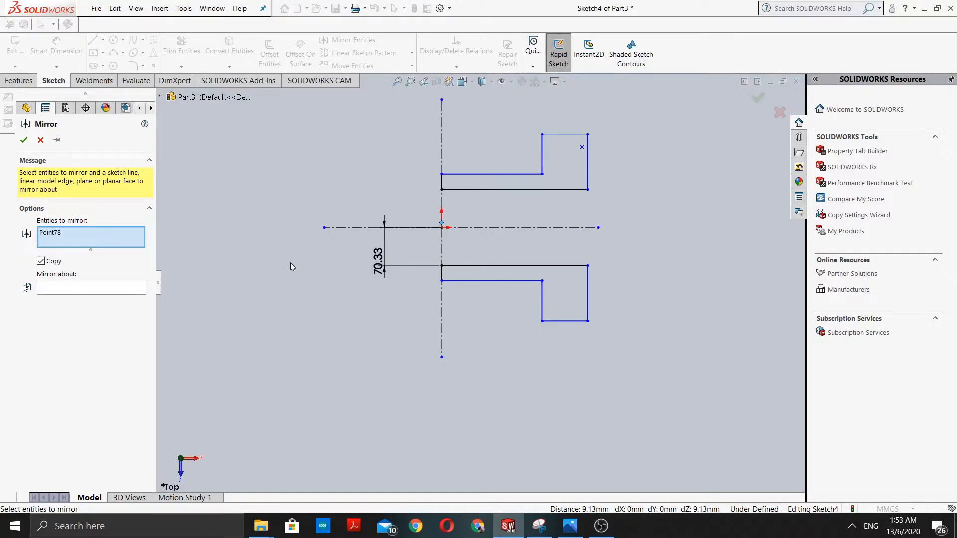
{"action": "scroll", "coordinate": [285, 246], "scroll_direction": "up", "scroll_amount": 1}
{"action": "scroll", "coordinate": [434, 208], "scroll_direction": "down", "scroll_amount": 1}
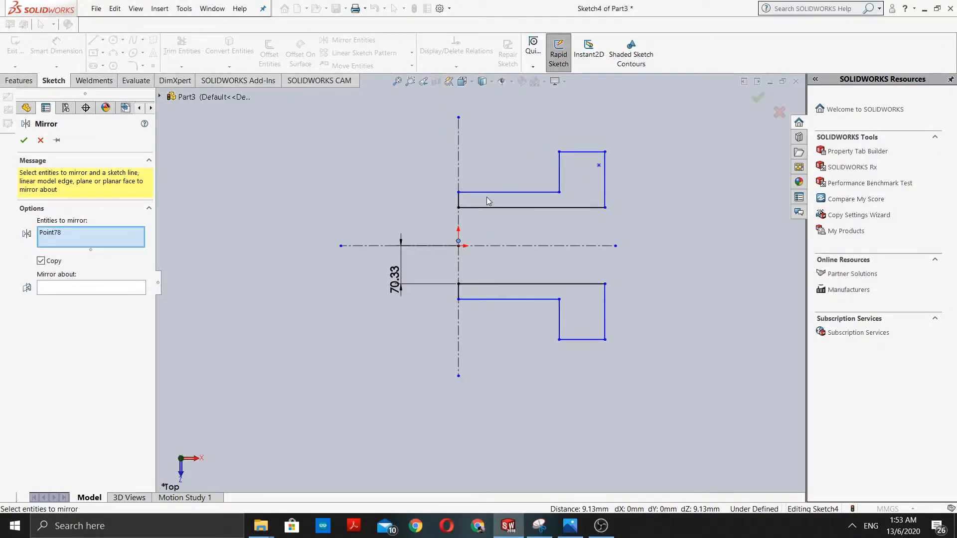
{"action": "left_click", "coordinate": [458, 201]}
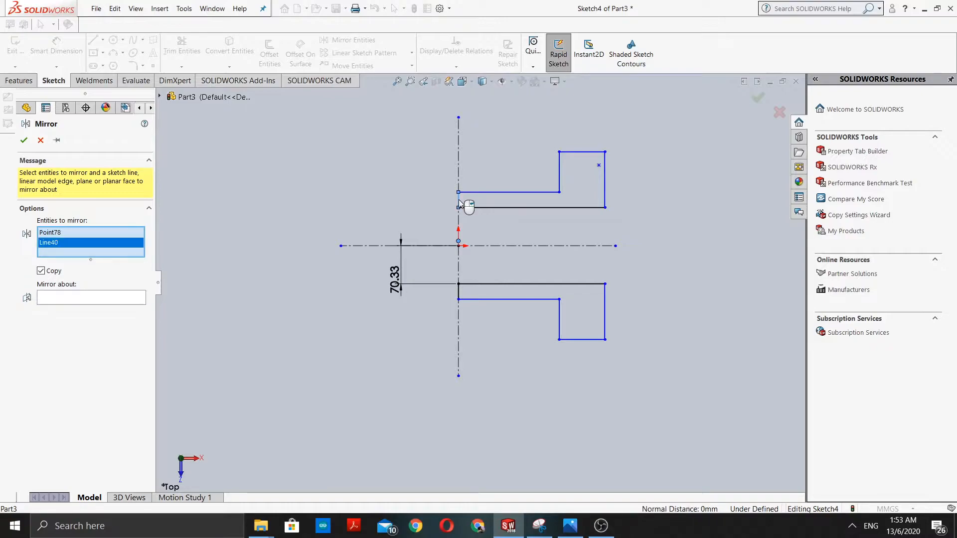
{"action": "left_click", "coordinate": [504, 208]}
{"action": "left_click", "coordinate": [517, 192]}
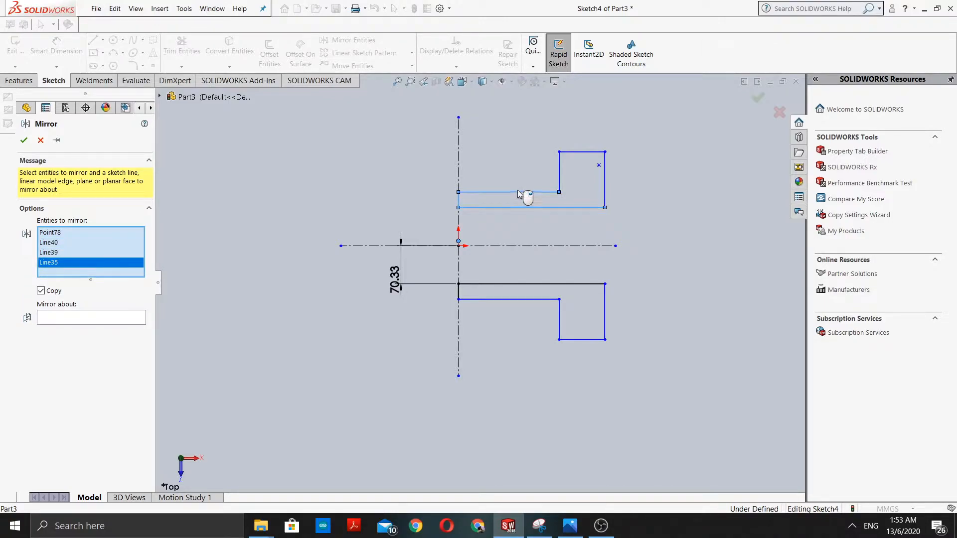
{"action": "left_click", "coordinate": [559, 172]}
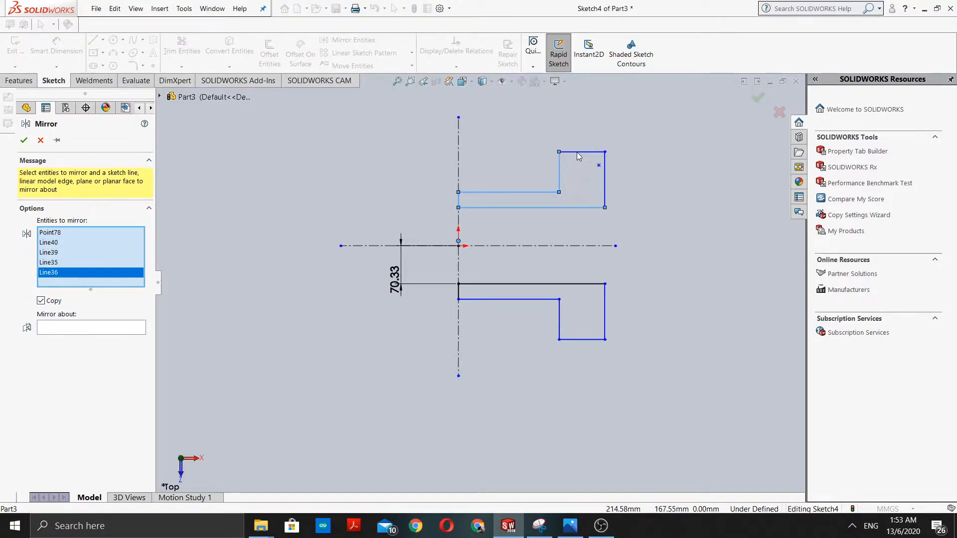
{"action": "left_click", "coordinate": [577, 152]}
{"action": "left_click", "coordinate": [604, 179]}
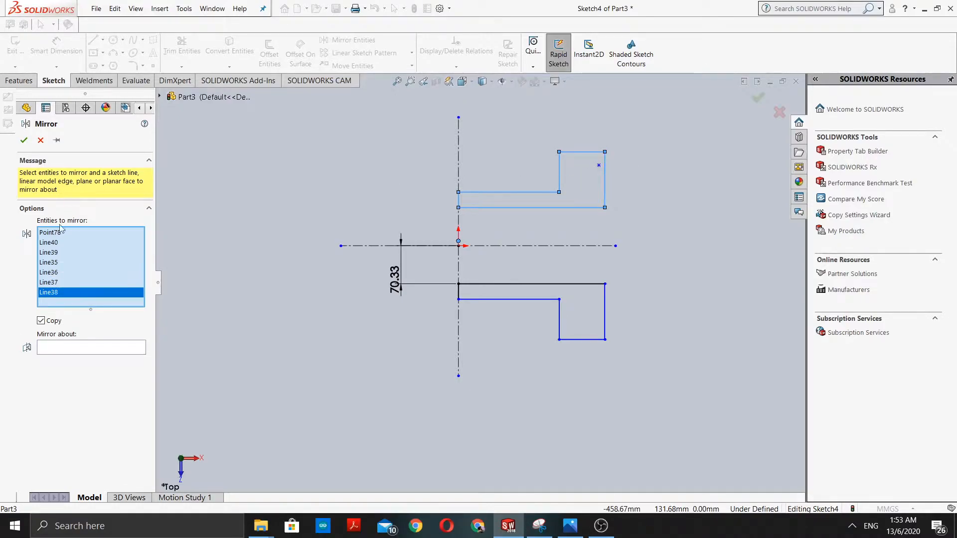
Step: Mirror the selected upper profile about the vertical centerline with Copy enabled
{"action": "left_click", "coordinate": [98, 344]}
{"action": "scroll", "coordinate": [385, 273], "scroll_direction": "up", "scroll_amount": 1}
{"action": "scroll", "coordinate": [414, 248], "scroll_direction": "down", "scroll_amount": 1}
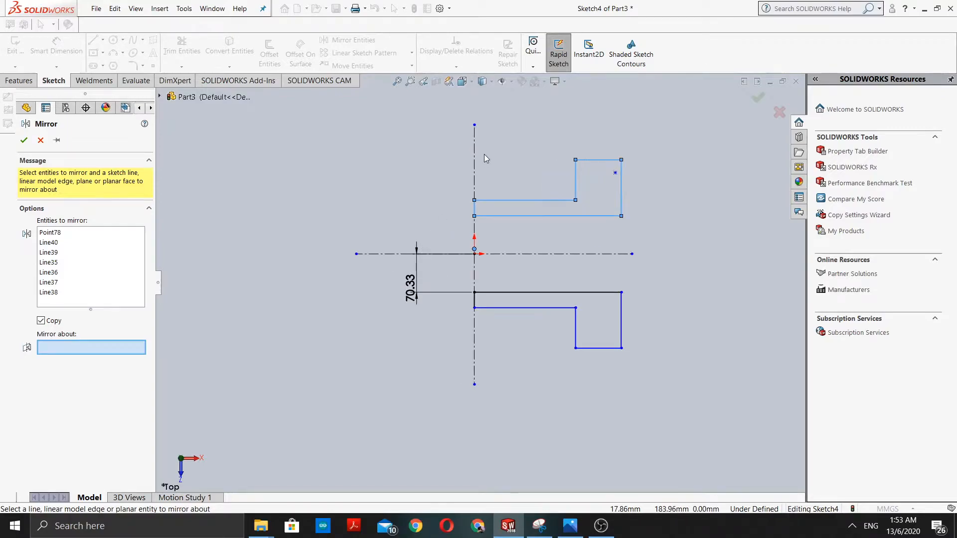
{"action": "left_click", "coordinate": [475, 139]}
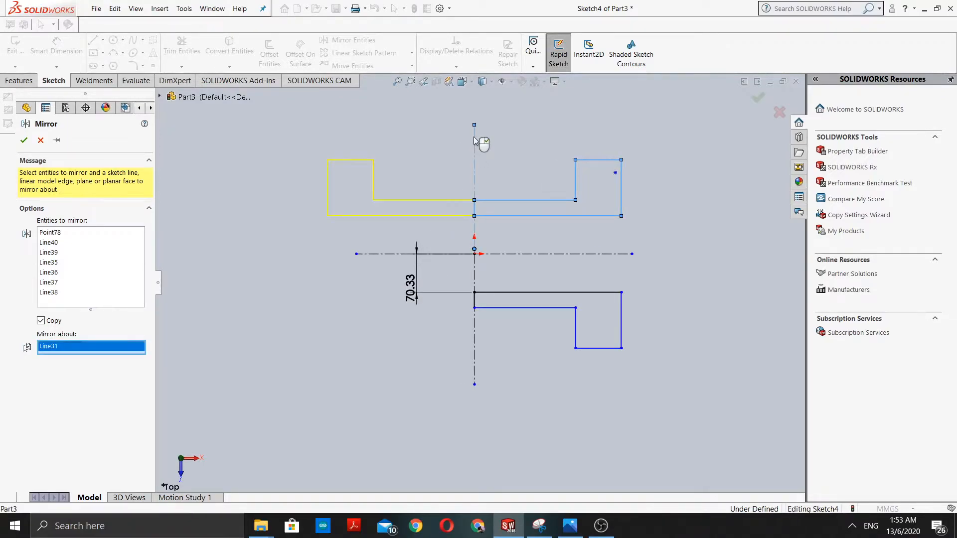
{"action": "left_click", "coordinate": [24, 141]}
{"action": "scroll", "coordinate": [443, 279], "scroll_direction": "up", "scroll_amount": 1}
{"action": "scroll", "coordinate": [481, 277], "scroll_direction": "down", "scroll_amount": 2}
{"action": "scroll", "coordinate": [481, 275], "scroll_direction": "up", "scroll_amount": 2}
{"action": "scroll", "coordinate": [483, 279], "scroll_direction": "down", "scroll_amount": 2}
{"action": "scroll", "coordinate": [483, 279], "scroll_direction": "up", "scroll_amount": 2}
{"action": "scroll", "coordinate": [483, 278], "scroll_direction": "down", "scroll_amount": 1}
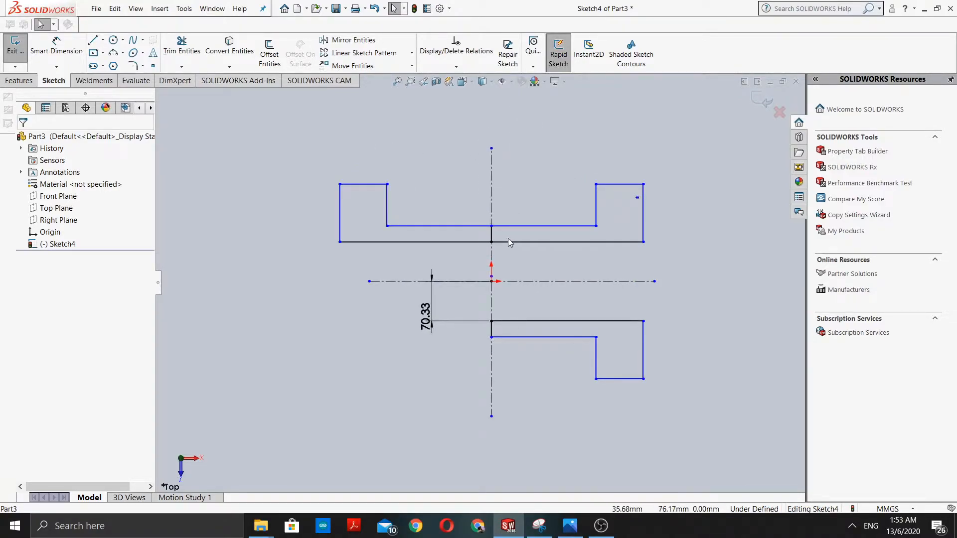
Step: Box-select the lines around the original upper profile to inspect their sketch relations, and close their properties
{"action": "left_click_drag", "start_coordinate": [608, 140], "coordinate": [548, 283]}
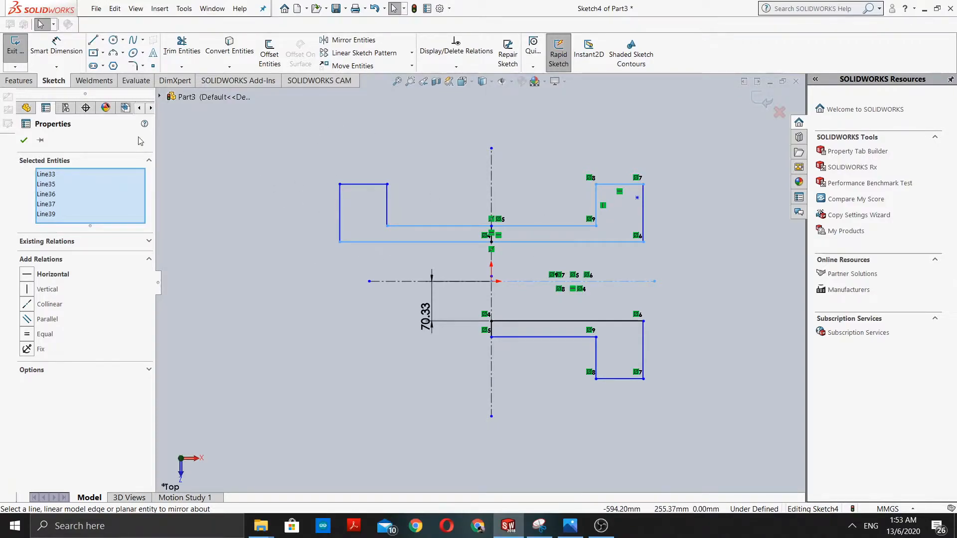
{"action": "left_click", "coordinate": [25, 141]}
{"action": "scroll", "coordinate": [556, 330], "scroll_direction": "up", "scroll_amount": 2}
{"action": "scroll", "coordinate": [436, 322], "scroll_direction": "up", "scroll_amount": 2}
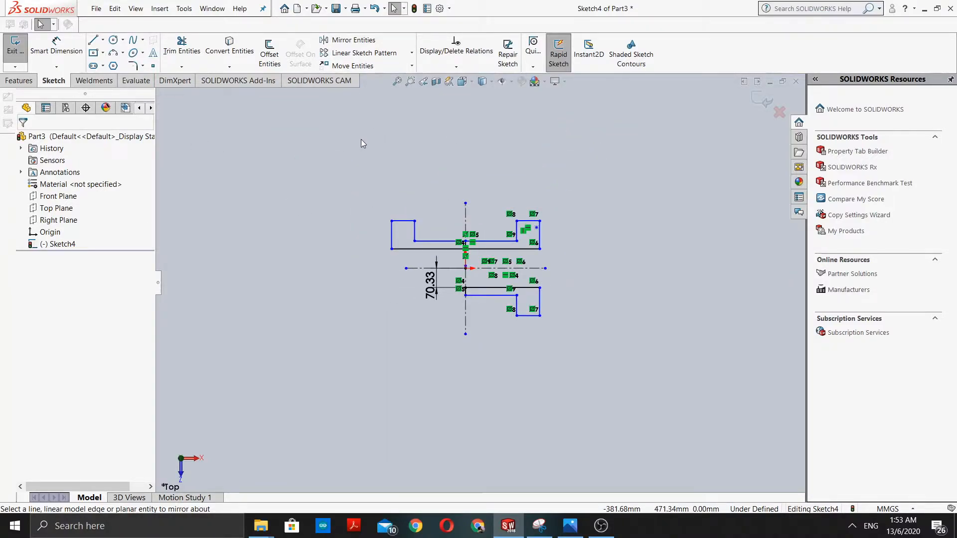
{"action": "scroll", "coordinate": [471, 254], "scroll_direction": "down", "scroll_amount": 2}
{"action": "scroll", "coordinate": [434, 234], "scroll_direction": "up", "scroll_amount": 2}
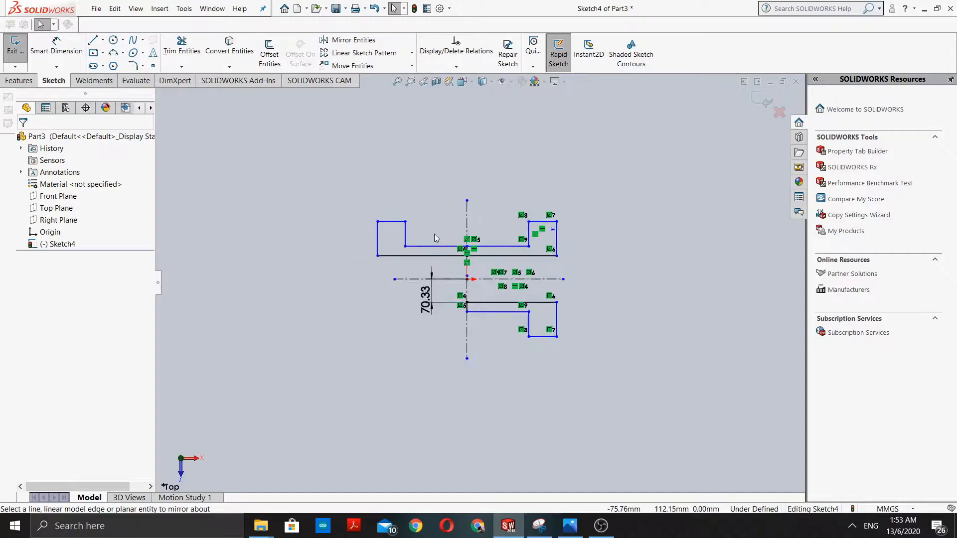
{"action": "scroll", "coordinate": [434, 234], "scroll_direction": "down", "scroll_amount": 2}
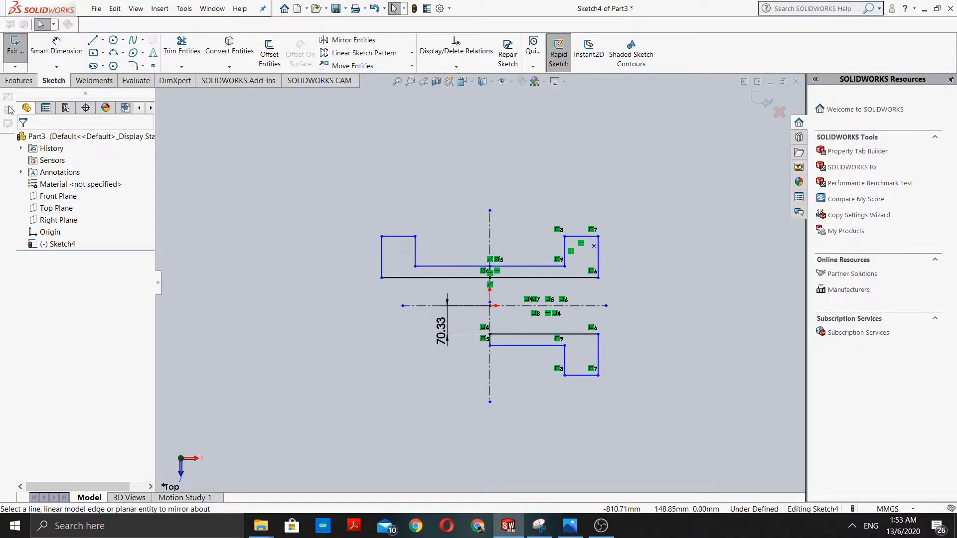
Step: Remove all profile lines and both centerlines from the sketch with Power trim and close the Trim tool
{"action": "left_click", "coordinate": [183, 36]}
{"action": "mouse_move", "coordinate": [579, 204]}
{"action": "left_mouse_down"}
{"action": "mouse_move", "coordinate": [416, 305]}
{"action": "mouse_move", "coordinate": [498, 339]}
{"action": "mouse_move", "coordinate": [587, 313]}
{"action": "mouse_move", "coordinate": [596, 292]}
{"action": "mouse_move", "coordinate": [556, 342]}
{"action": "mouse_move", "coordinate": [490, 240]}
{"action": "left_mouse_up"}
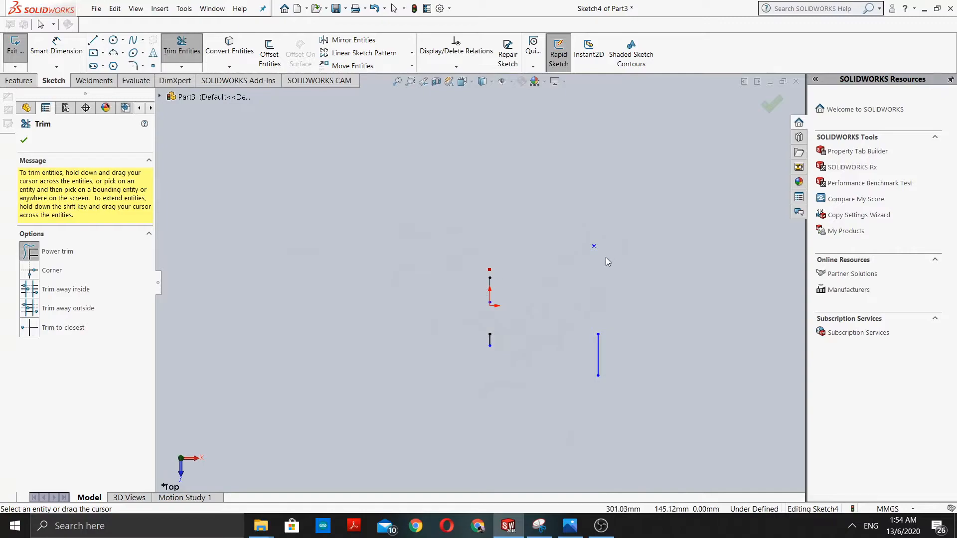
{"action": "key", "text": "ctrl+z"}
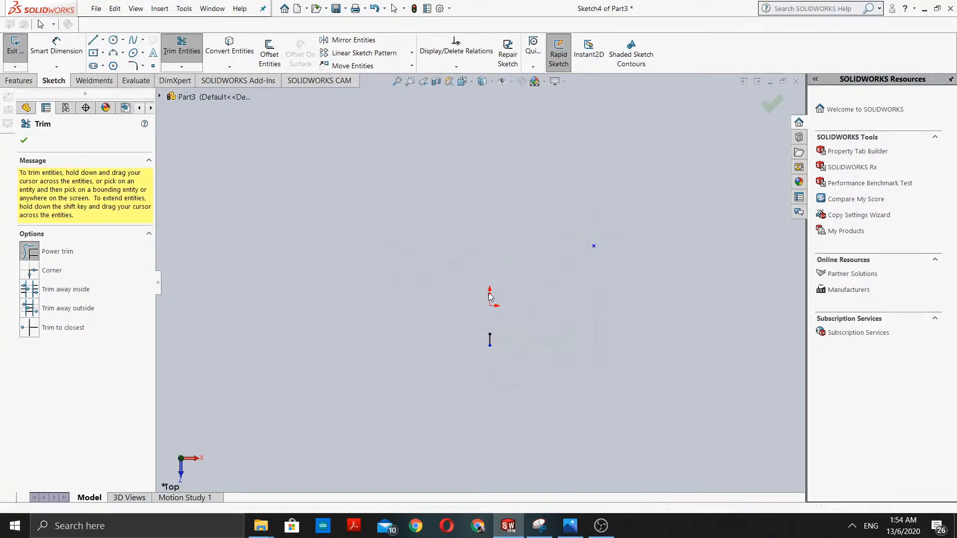
{"action": "scroll", "coordinate": [479, 284], "scroll_direction": "up", "scroll_amount": 2}
{"action": "left_click", "coordinate": [23, 140]}
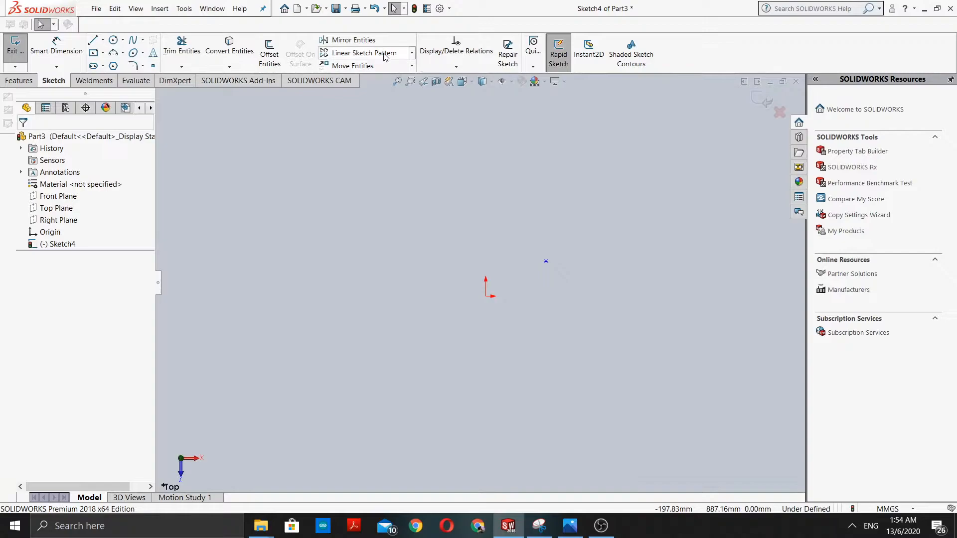
{"action": "left_click", "coordinate": [411, 53]}
{"action": "left_click", "coordinate": [412, 55]}
{"action": "scroll", "coordinate": [426, 355], "scroll_direction": "up", "scroll_amount": 1}
{"action": "scroll", "coordinate": [429, 350], "scroll_direction": "down", "scroll_amount": 1}
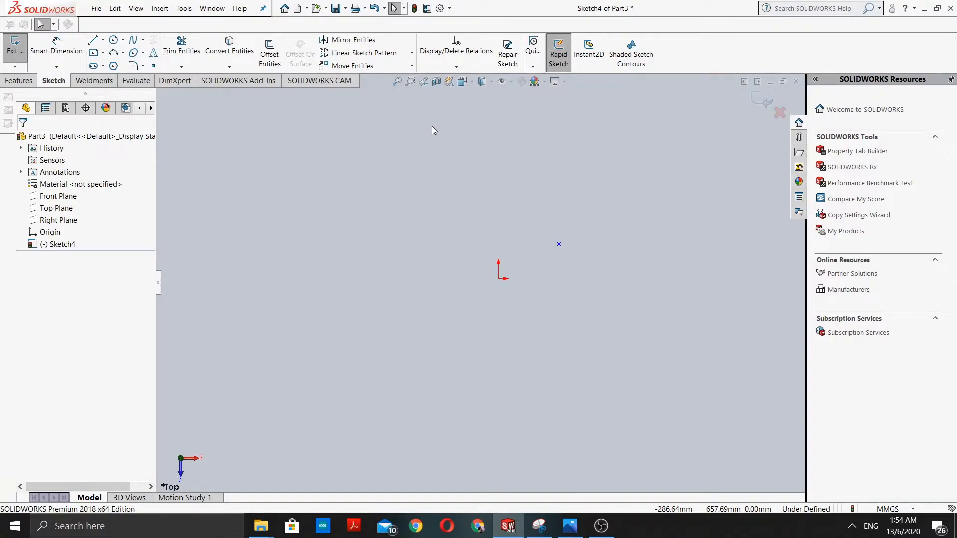
Step: Sketch a center rectangle about 1685 mm wide and 848 mm high, centered on the origin
{"action": "left_click", "coordinate": [93, 52]}
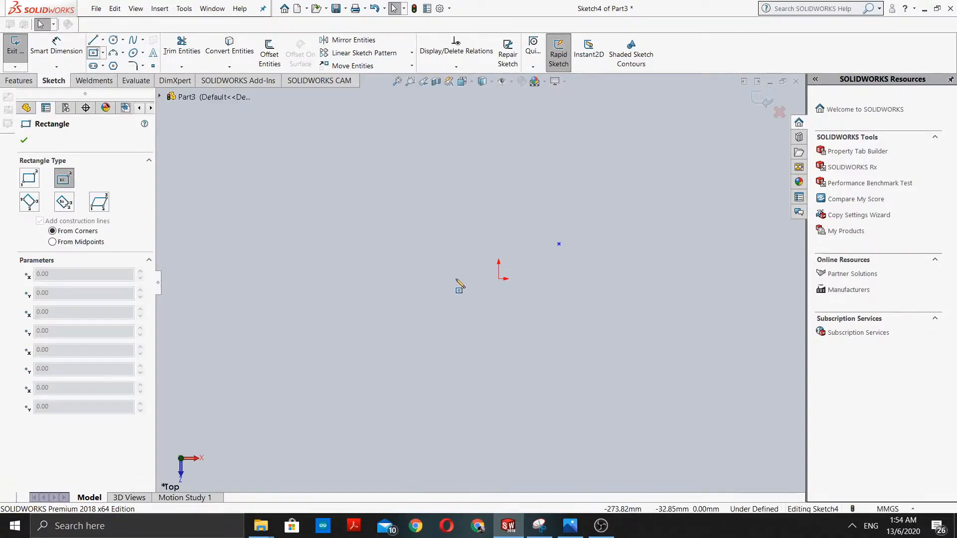
{"action": "left_click", "coordinate": [498, 278]}
{"action": "left_click", "coordinate": [302, 377]}
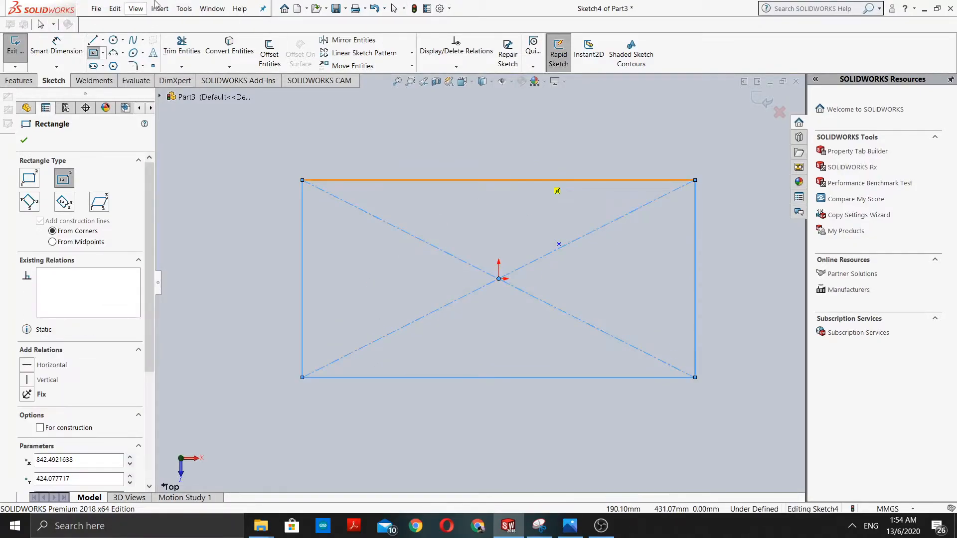
{"action": "left_click", "coordinate": [23, 140]}
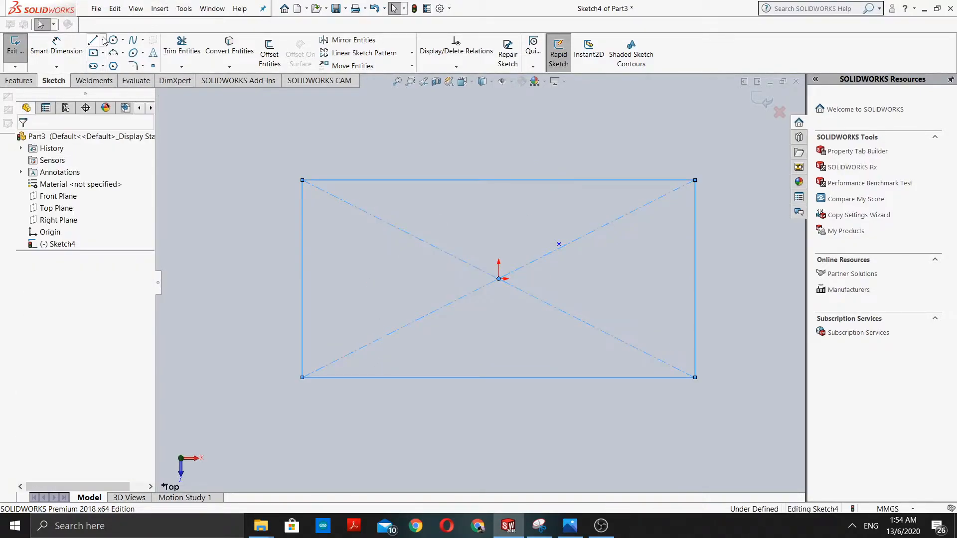
Step: Sketch a circle with a radius of about 69.8 mm inside the rectangle near its upper-left corner
{"action": "left_click", "coordinate": [113, 39]}
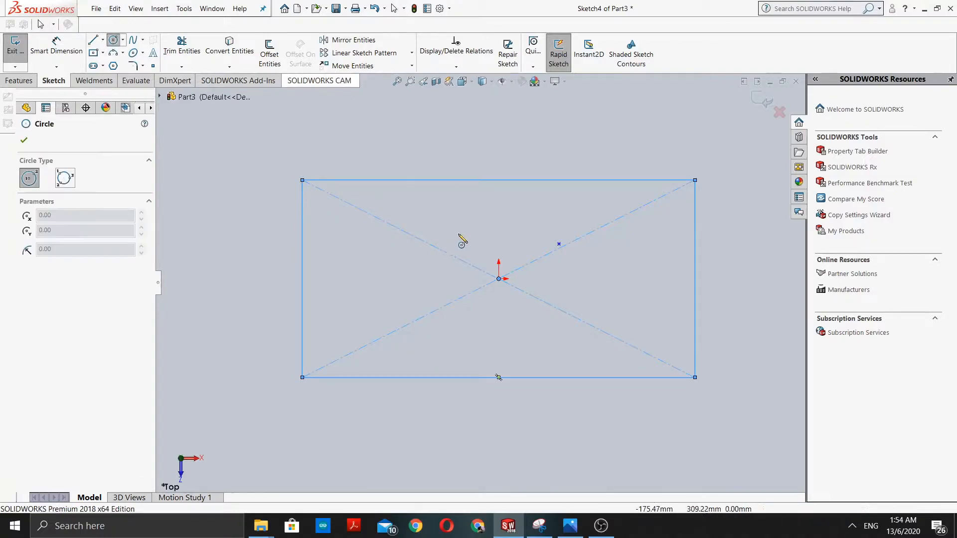
{"action": "left_click", "coordinate": [334, 207]}
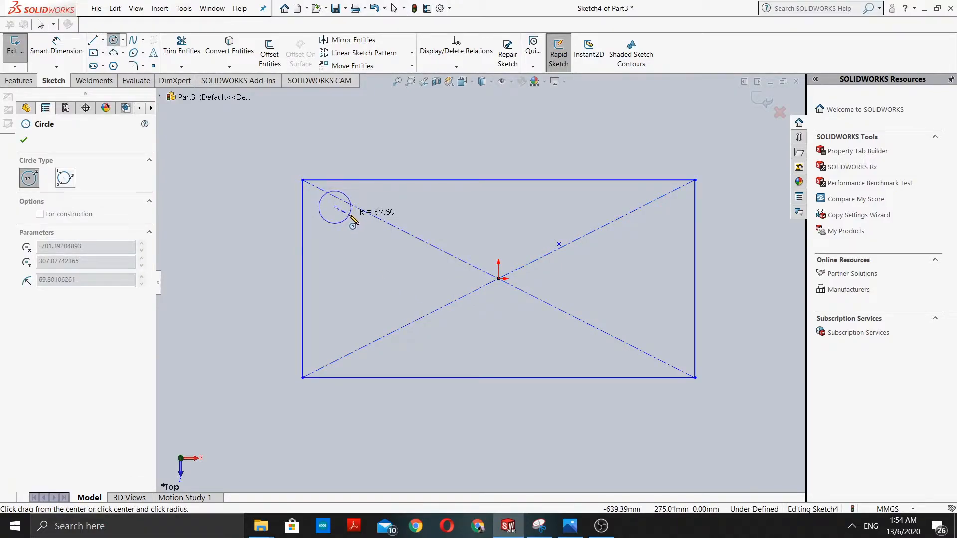
{"action": "left_click", "coordinate": [349, 215]}
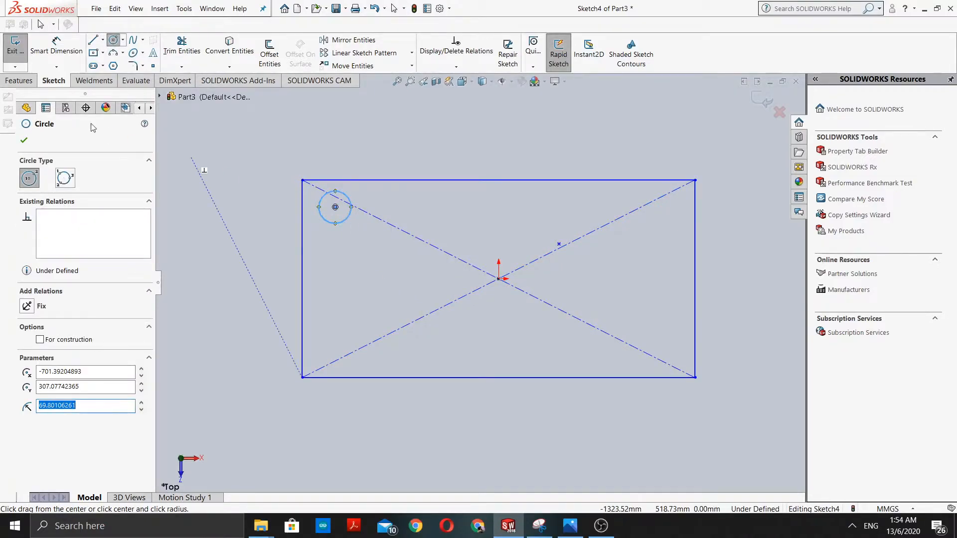
{"action": "left_click", "coordinate": [24, 141]}
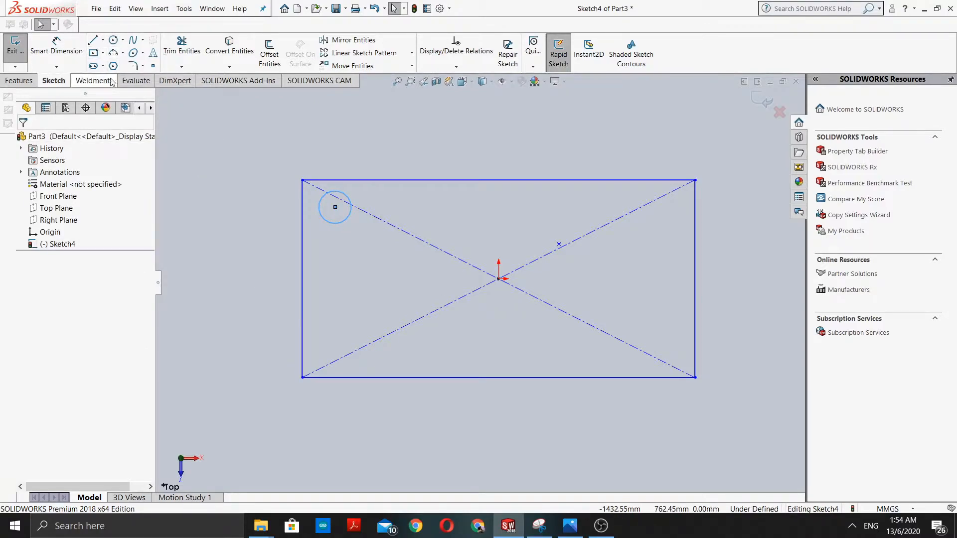
Step: Trim away the rectangle's diagonal construction lines with Power trim, keeping the circle and the rectangle
{"action": "left_click", "coordinate": [175, 50]}
{"action": "mouse_move", "coordinate": [459, 228]}
{"action": "left_mouse_down"}
{"action": "mouse_move", "coordinate": [491, 328]}
{"action": "mouse_move", "coordinate": [580, 241]}
{"action": "mouse_move", "coordinate": [490, 273]}
{"action": "left_mouse_up"}
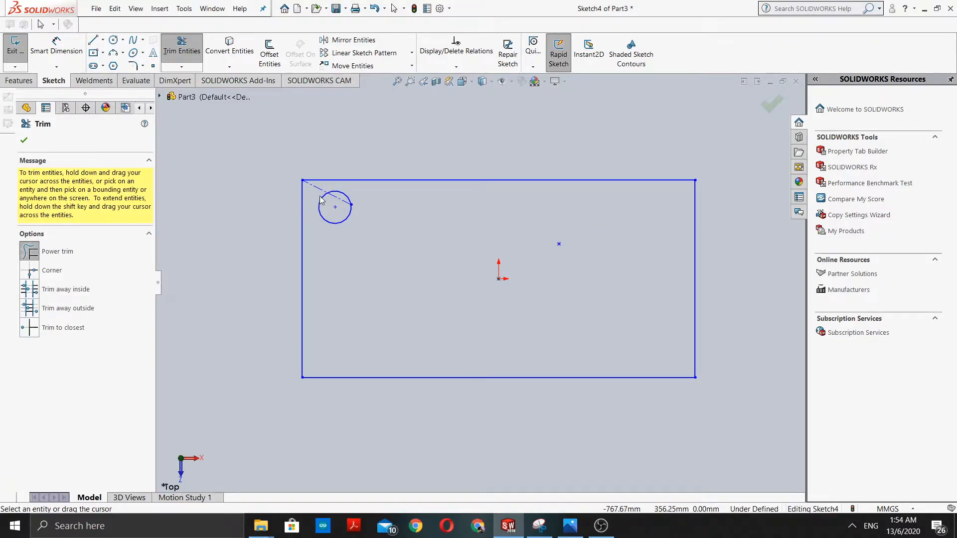
{"action": "left_click_drag", "start_coordinate": [314, 195], "coordinate": [337, 201]}
{"action": "scroll", "coordinate": [347, 248], "scroll_direction": "down", "scroll_amount": 2}
{"action": "scroll", "coordinate": [378, 244], "scroll_direction": "up", "scroll_amount": 4}
{"action": "scroll", "coordinate": [459, 260], "scroll_direction": "down", "scroll_amount": 1}
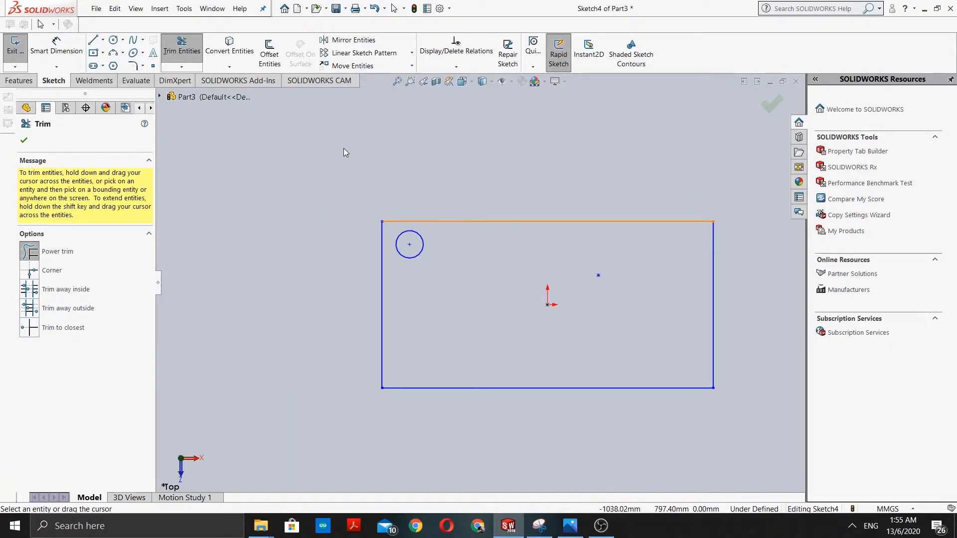
Step: Start a linear sketch pattern along the X-axis with the circle as the entity to pattern
{"action": "left_click", "coordinate": [359, 53]}
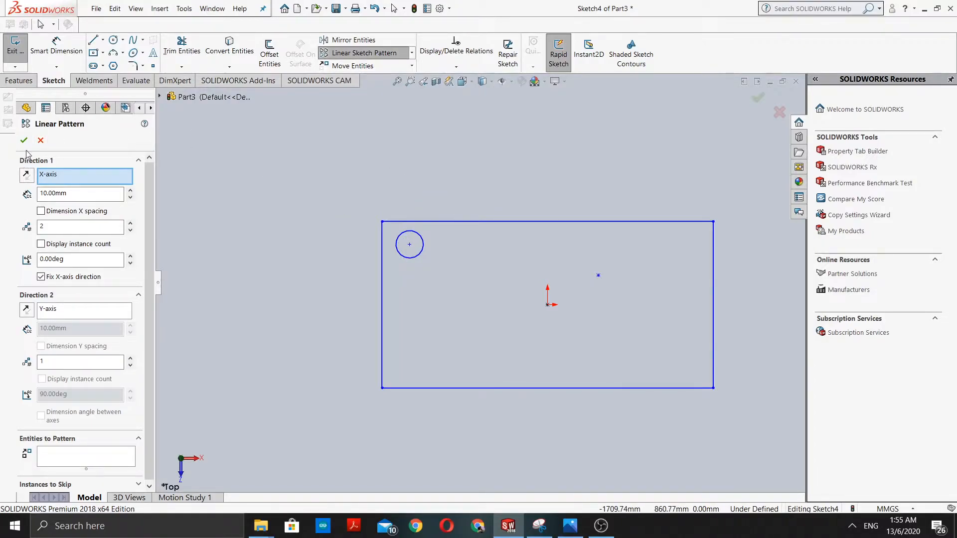
{"action": "left_click", "coordinate": [406, 259]}
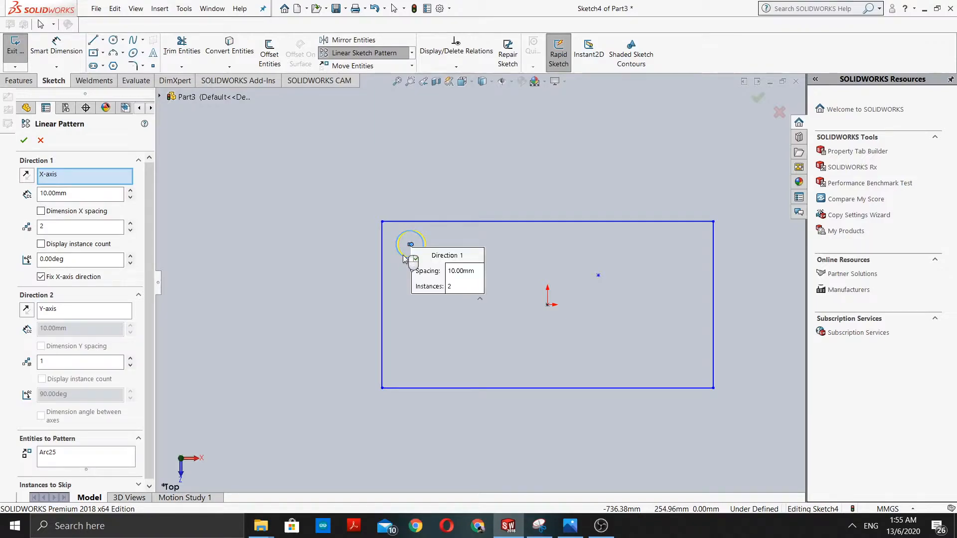
{"action": "scroll", "coordinate": [405, 259], "scroll_direction": "down", "scroll_amount": 5}
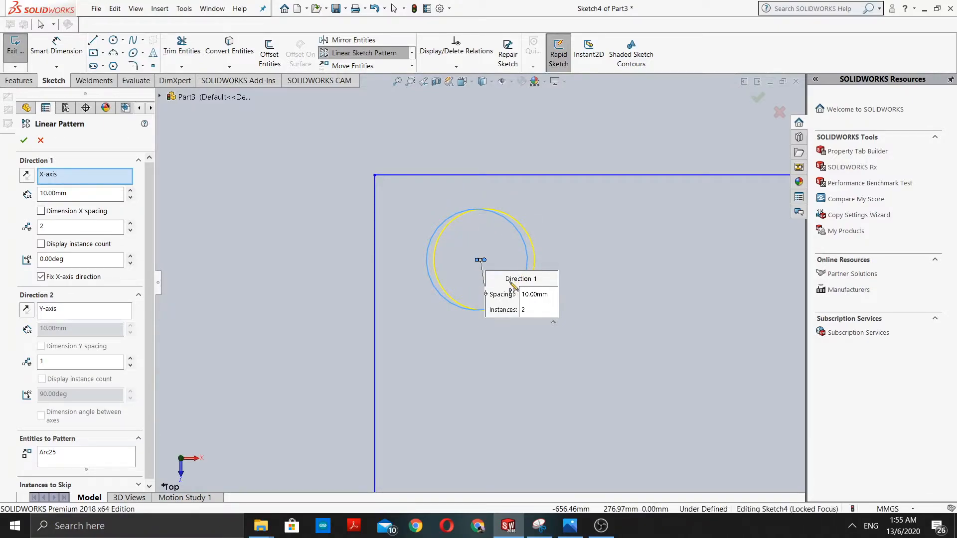
{"action": "scroll", "coordinate": [498, 262], "scroll_direction": "up", "scroll_amount": 2}
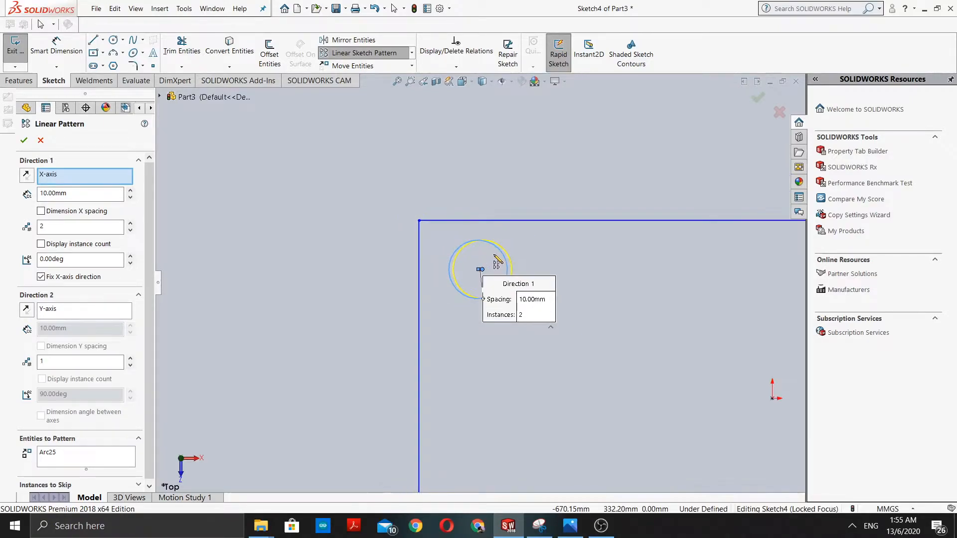
{"action": "scroll", "coordinate": [498, 260], "scroll_direction": "up", "scroll_amount": 1}
Step: Set the pattern's X-axis spacing to 90 mm
{"action": "left_click", "coordinate": [94, 194]}
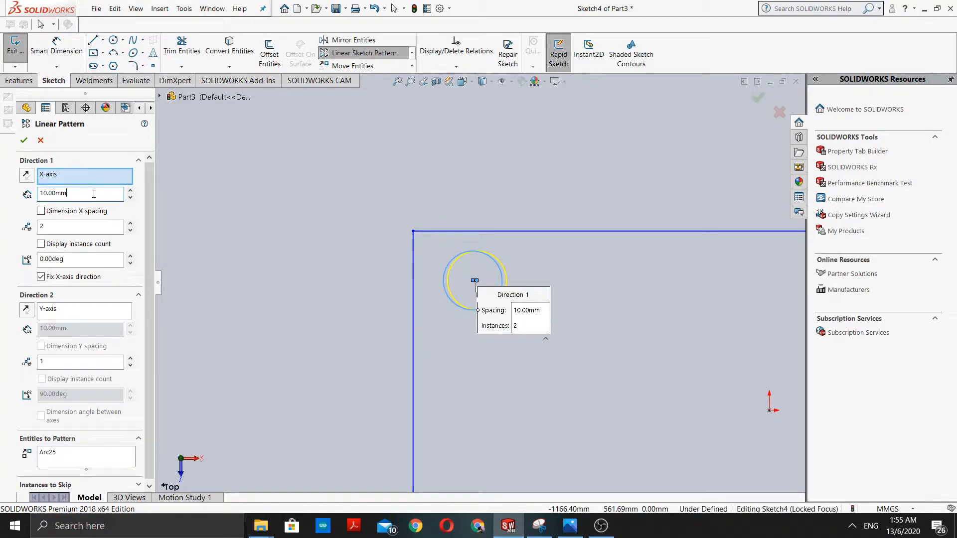
{"action": "key", "text": "BackSpace"}
{"action": "key", "text": "BackSpace"}
{"action": "key", "text": "BackSpace"}
{"action": "key", "text": "BackSpace"}
{"action": "key", "text": "BackSpace"}
{"action": "key", "text": "BackSpace"}
{"action": "key", "text": "Return"}
{"action": "key", "text": "Return"}
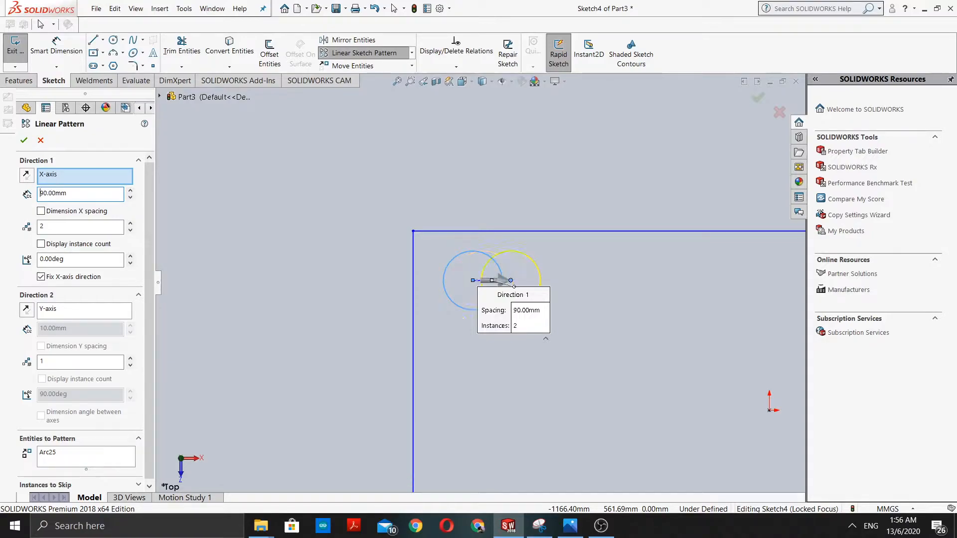
Step: Set the circle pattern's X-axis spacing to 140 mm
{"action": "scroll", "coordinate": [551, 265], "scroll_direction": "down", "scroll_amount": 2}
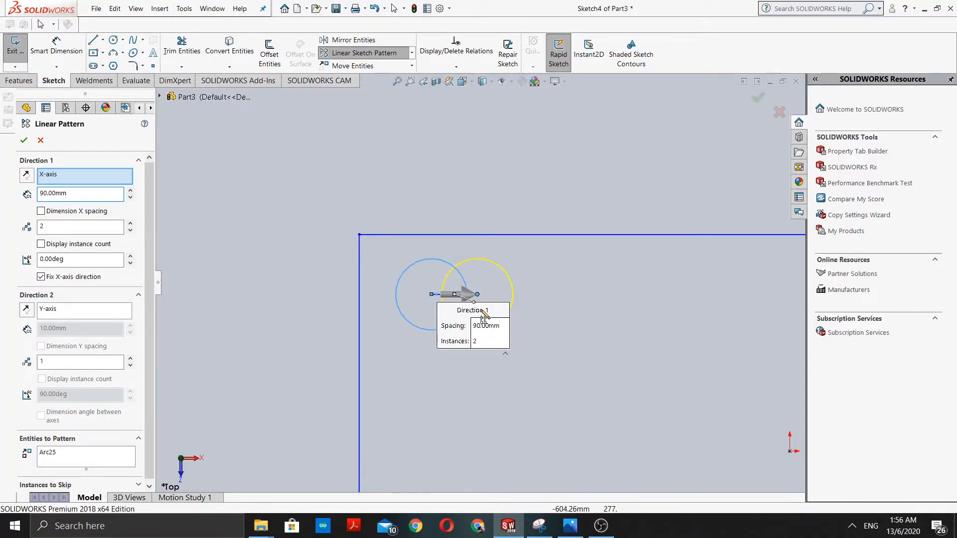
{"action": "key", "text": "BackSpace"}
{"action": "key", "text": "BackSpace"}
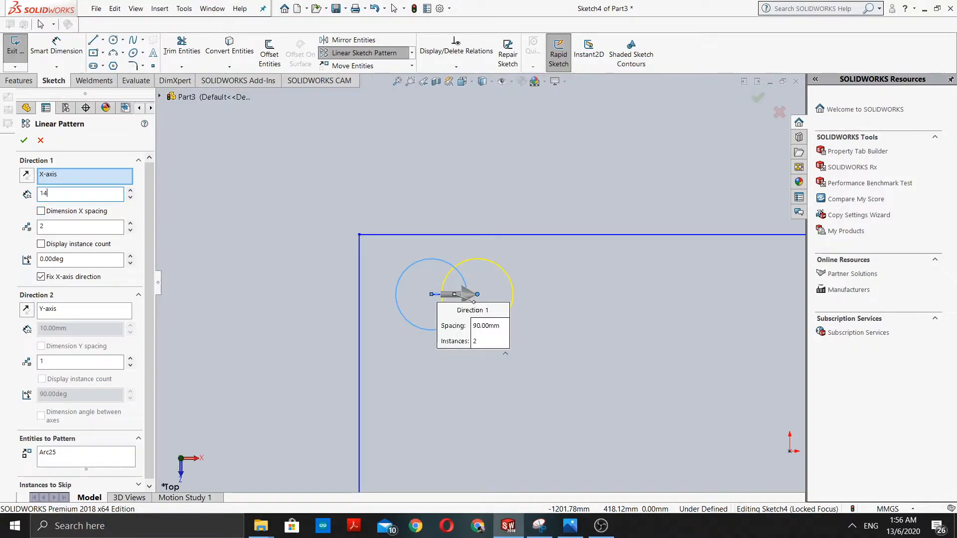
{"action": "key", "text": "Return"}
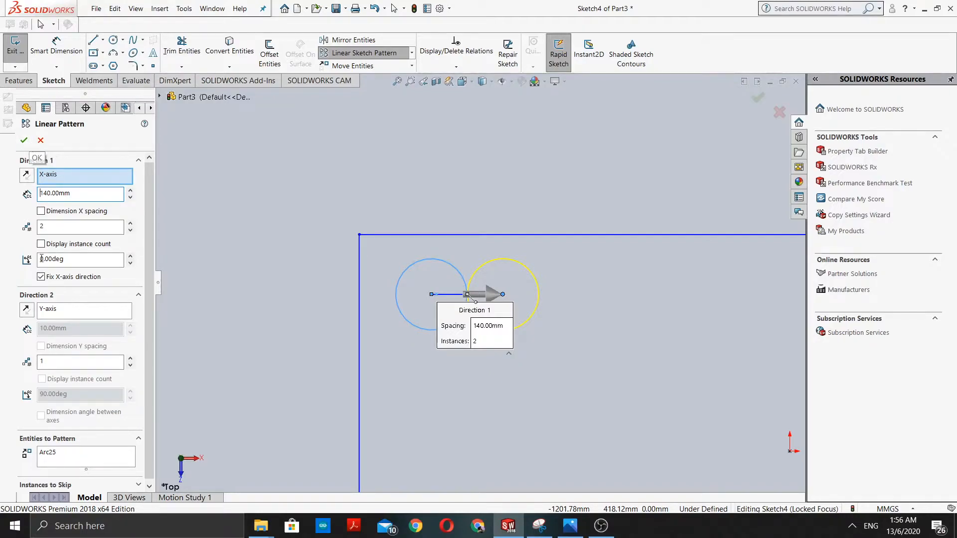
Step: Set the number of X-axis pattern instances to 20
{"action": "left_click", "coordinate": [70, 227]}
{"action": "scroll", "coordinate": [481, 277], "scroll_direction": "up", "scroll_amount": 2}
{"action": "scroll", "coordinate": [508, 321], "scroll_direction": "down", "scroll_amount": 2}
{"action": "scroll", "coordinate": [509, 289], "scroll_direction": "down", "scroll_amount": 3}
{"action": "scroll", "coordinate": [509, 289], "scroll_direction": "up", "scroll_amount": 3}
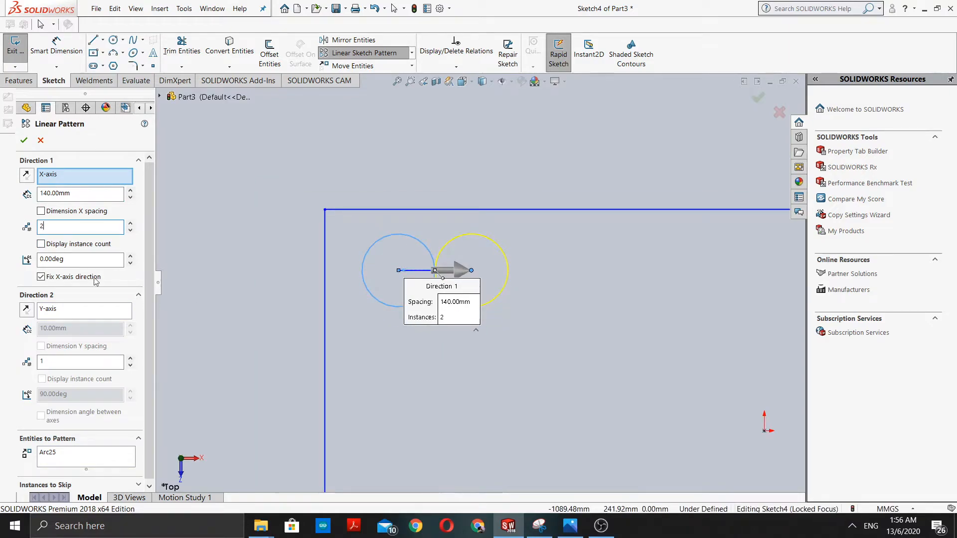
{"action": "key", "text": "BackSpace"}
{"action": "type", "text": "10"}
{"action": "key", "text": "BackSpace"}
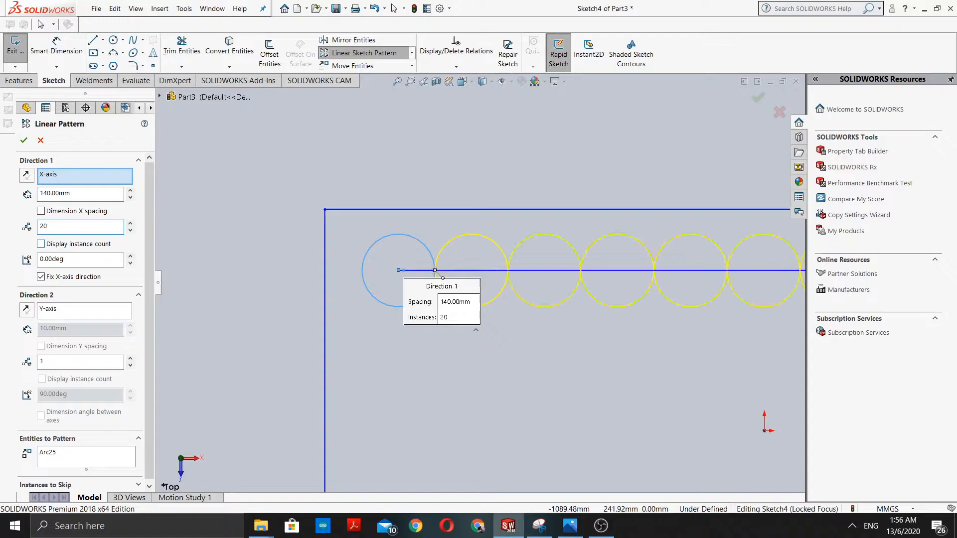
{"action": "scroll", "coordinate": [479, 279], "scroll_direction": "up", "scroll_amount": 8}
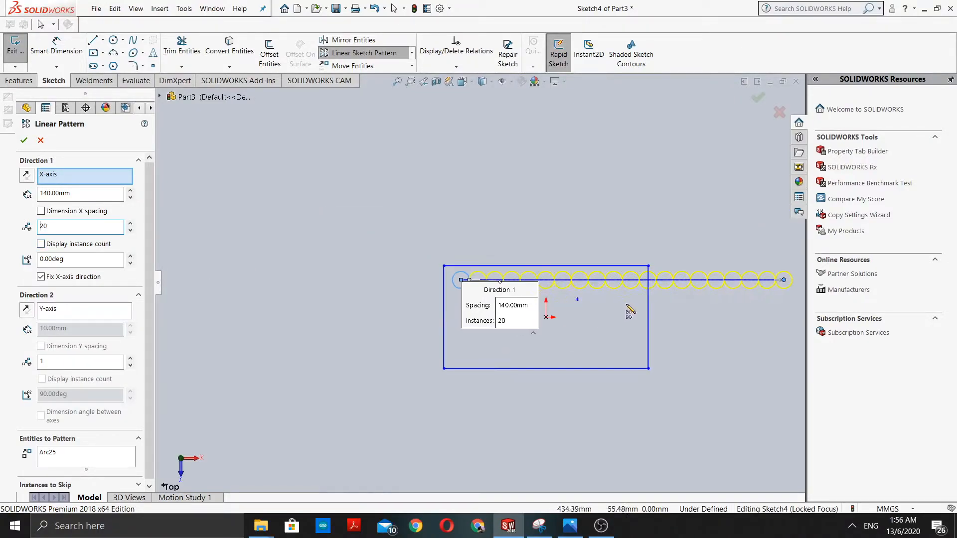
{"action": "scroll", "coordinate": [728, 285], "scroll_direction": "down", "scroll_amount": 2}
{"action": "scroll", "coordinate": [481, 282], "scroll_direction": "up", "scroll_amount": 2}
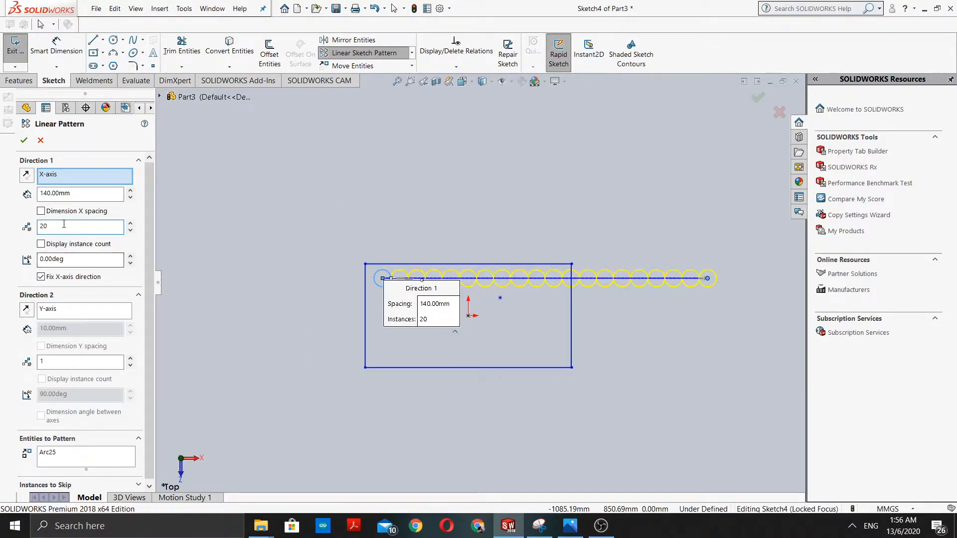
Step: Set the X-axis instance count to 10 and accept the linear pattern of circles
{"action": "scroll", "coordinate": [549, 294], "scroll_direction": "down", "scroll_amount": 2}
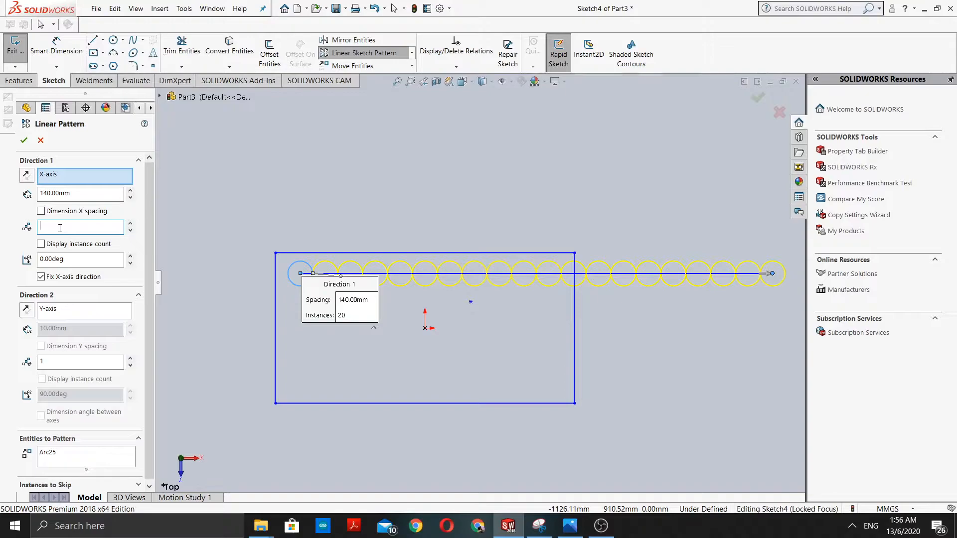
{"action": "type", "text": "10"}
{"action": "left_click", "coordinate": [24, 141]}
{"action": "scroll", "coordinate": [291, 328], "scroll_direction": "down", "scroll_amount": 3}
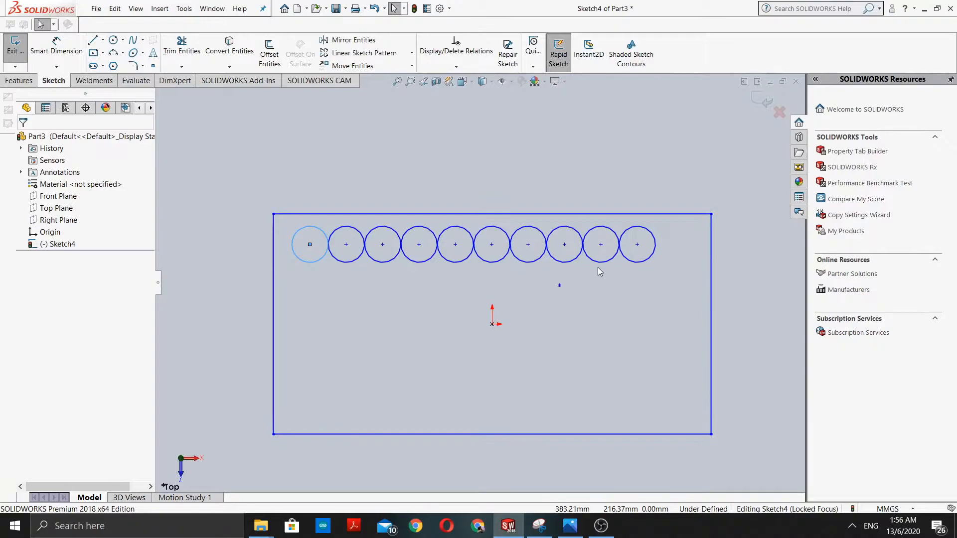
{"action": "left_click_drag", "start_coordinate": [673, 275], "coordinate": [283, 221]}
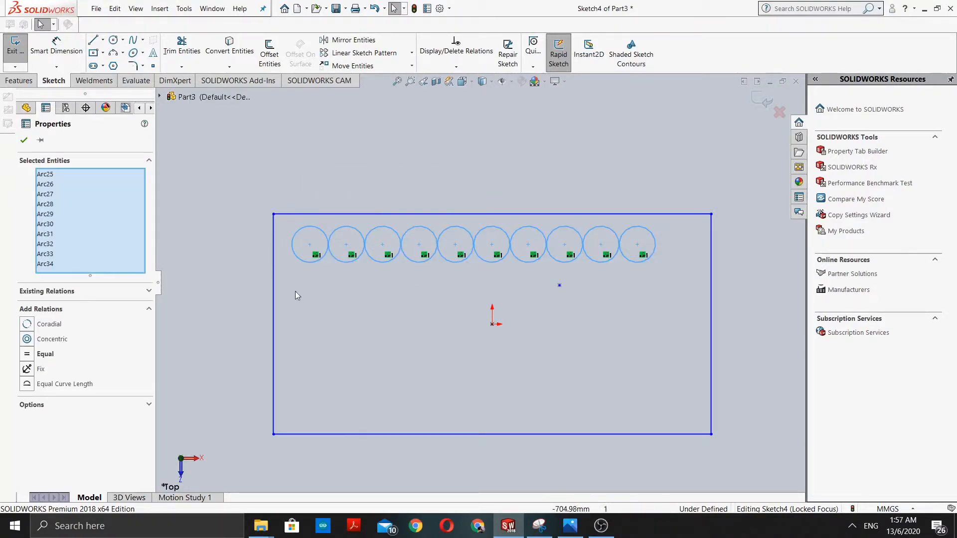
{"action": "left_click", "coordinate": [23, 140]}
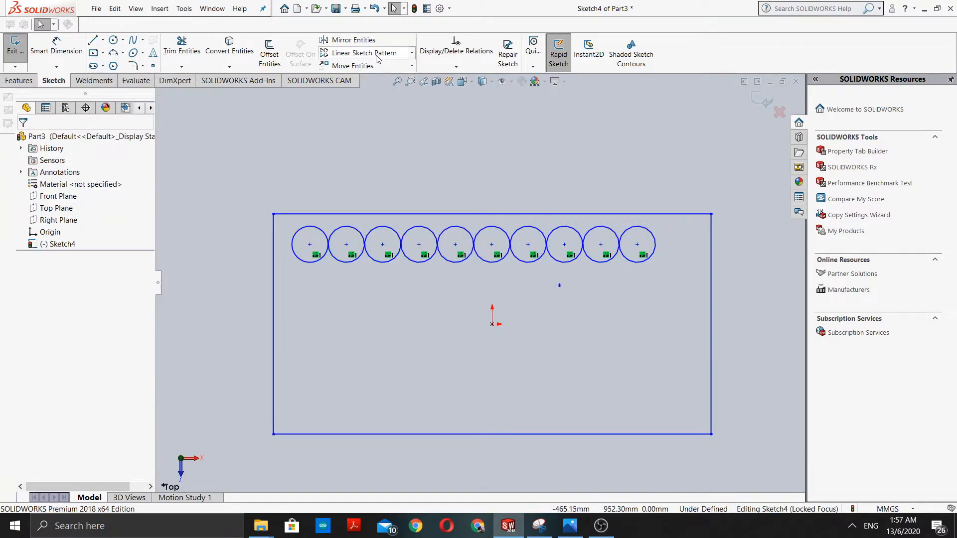
Step: Start another linear sketch pattern from the leftmost circle of the row, reversing both the X-axis and Y-axis directions
{"action": "left_click", "coordinate": [407, 54]}
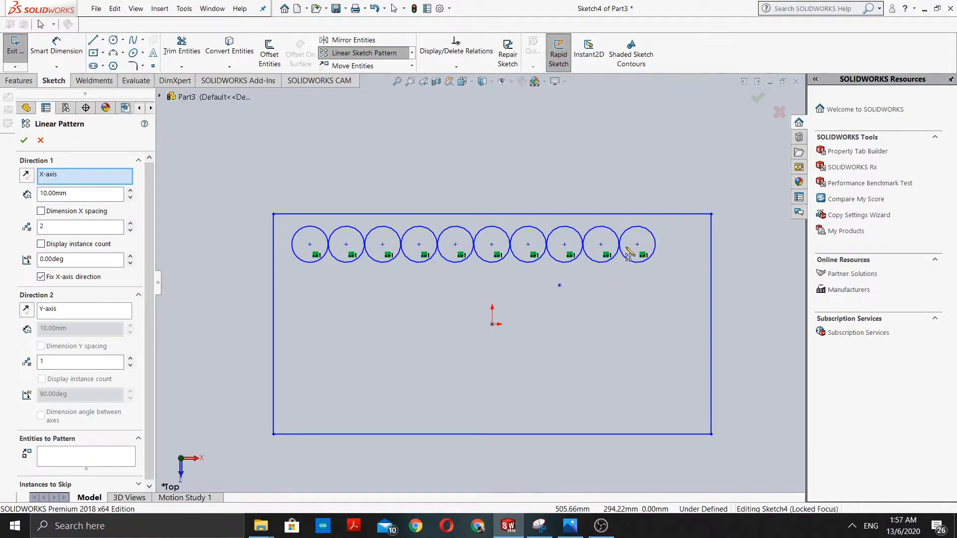
{"action": "left_click", "coordinate": [319, 261]}
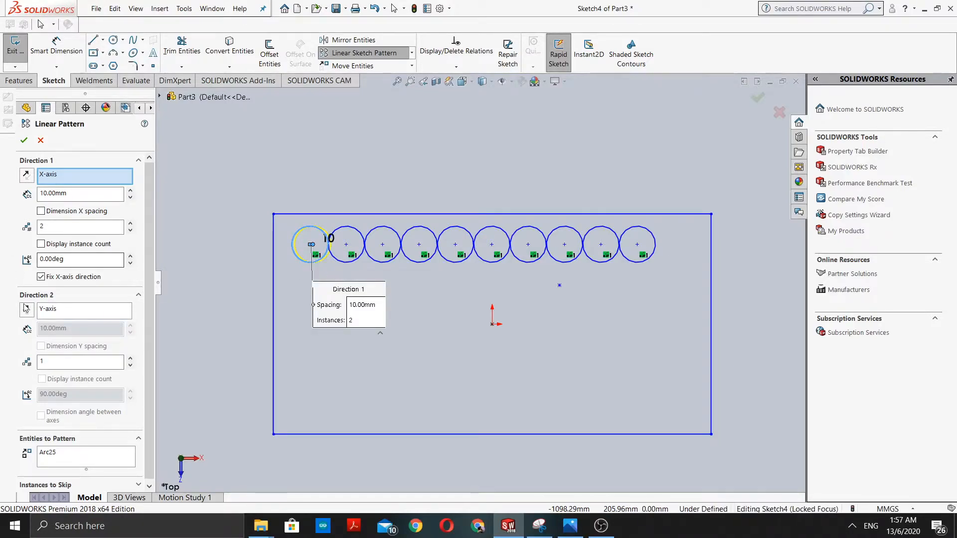
{"action": "scroll", "coordinate": [78, 329], "scroll_direction": "down", "scroll_amount": 1}
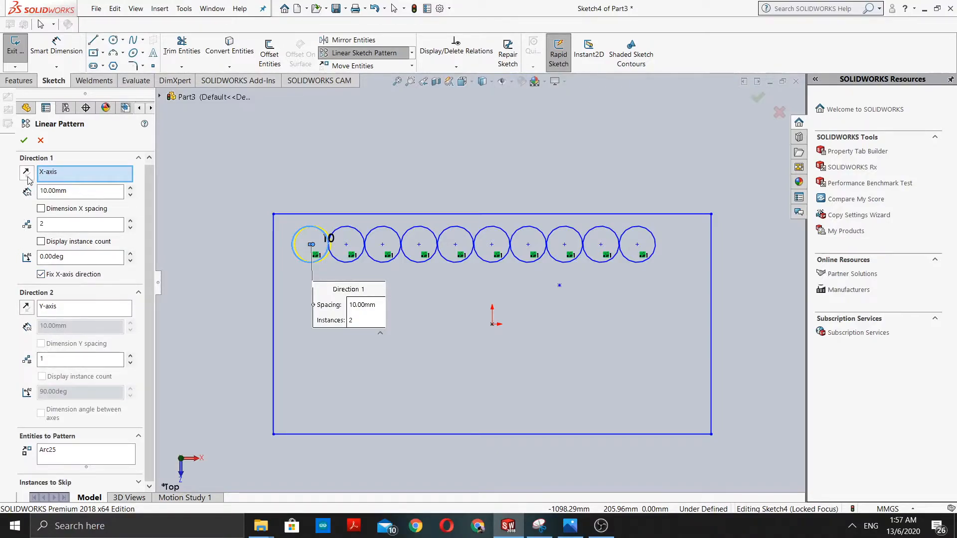
{"action": "left_click", "coordinate": [26, 309]}
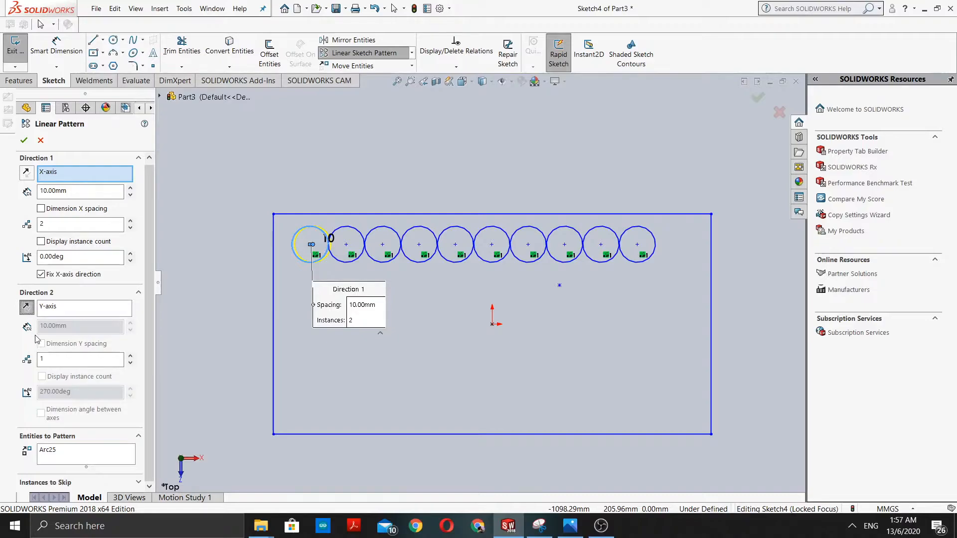
{"action": "left_click", "coordinate": [68, 311]}
{"action": "left_click", "coordinate": [26, 307]}
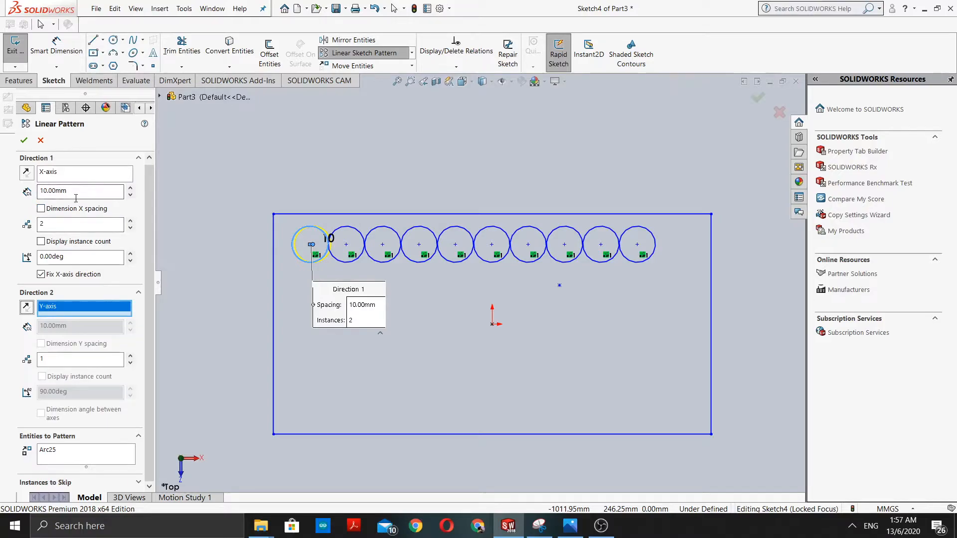
{"action": "left_click", "coordinate": [25, 307]}
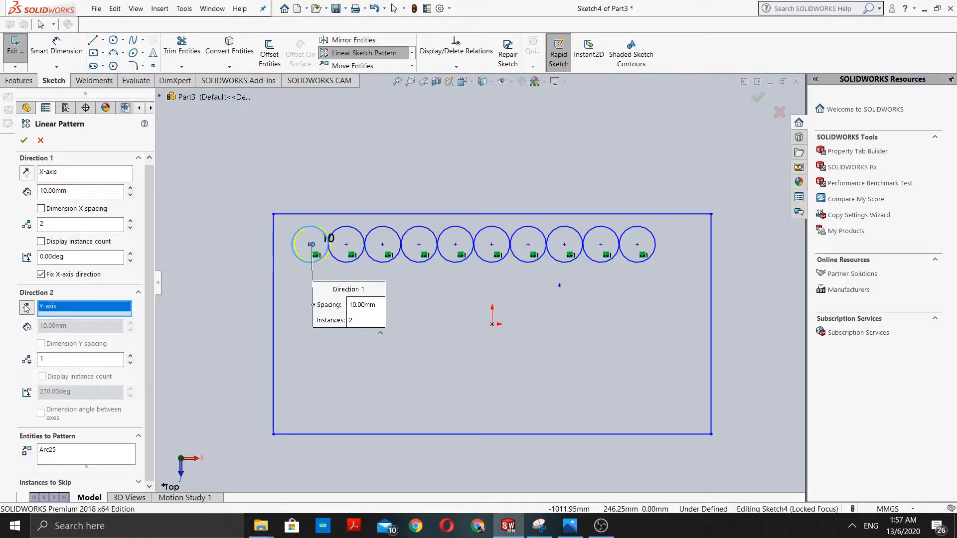
{"action": "left_click", "coordinate": [31, 174]}
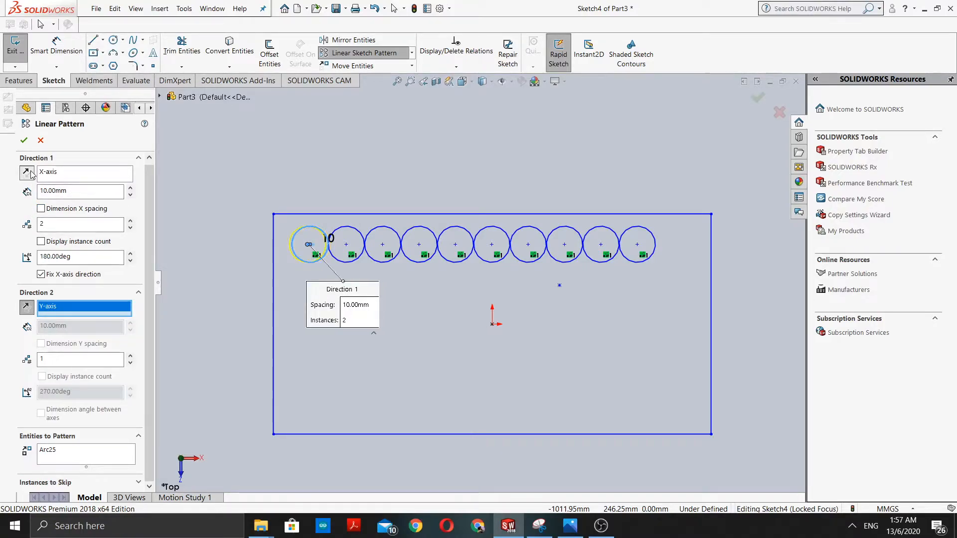
{"action": "left_click", "coordinate": [26, 308]}
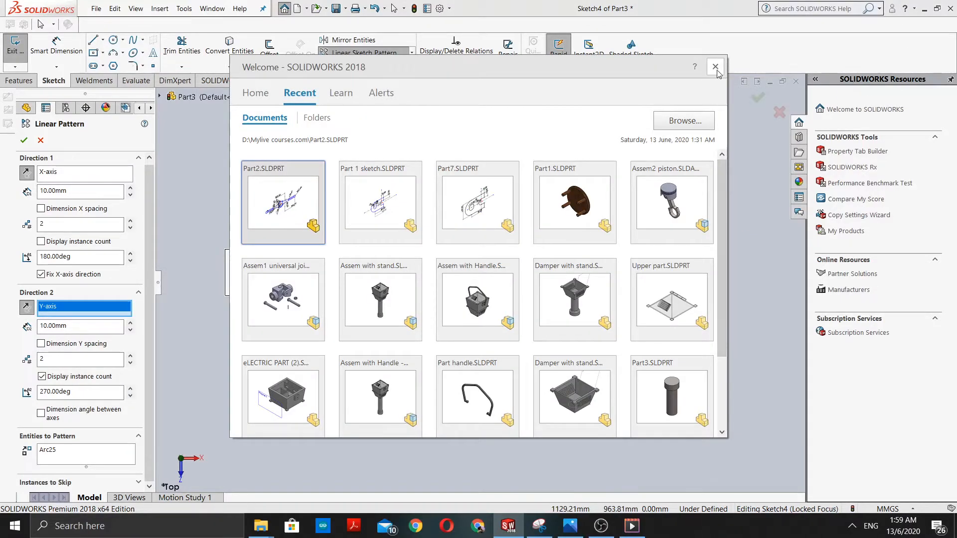
Step: Dismiss the Welcome window and set the pattern's Y-axis direction to 5 instances spaced 30 mm apart
{"action": "left_click", "coordinate": [715, 67]}
{"action": "left_click", "coordinate": [91, 327]}
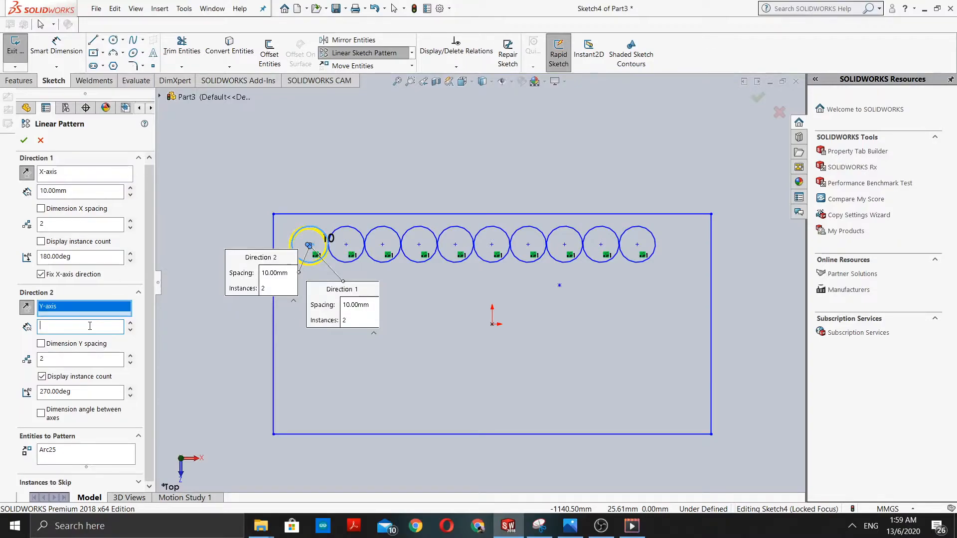
{"action": "type", "text": "30"}
{"action": "key", "text": "Return"}
{"action": "left_click", "coordinate": [53, 357]}
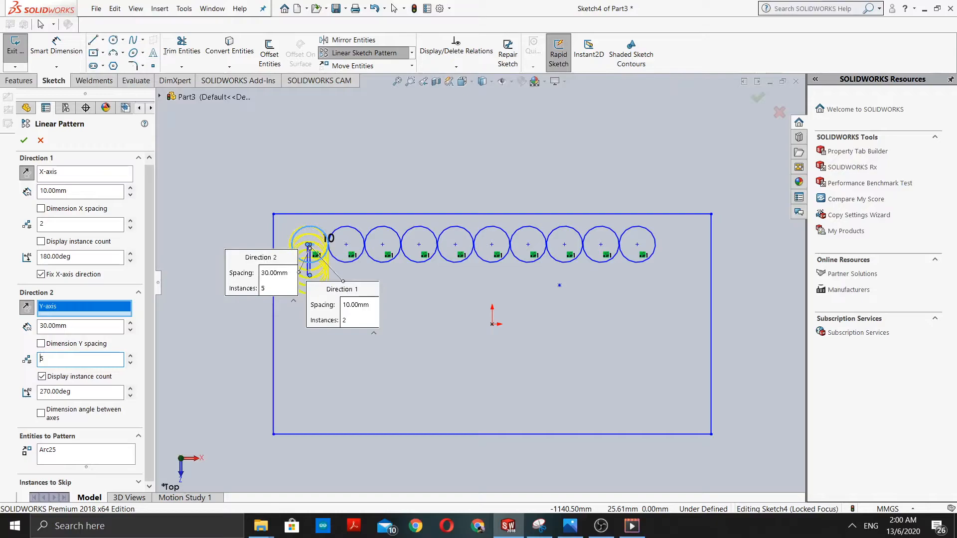
Step: Set the pattern's Y-axis spacing to 100 mm and accept the linear pattern
{"action": "left_click", "coordinate": [98, 326]}
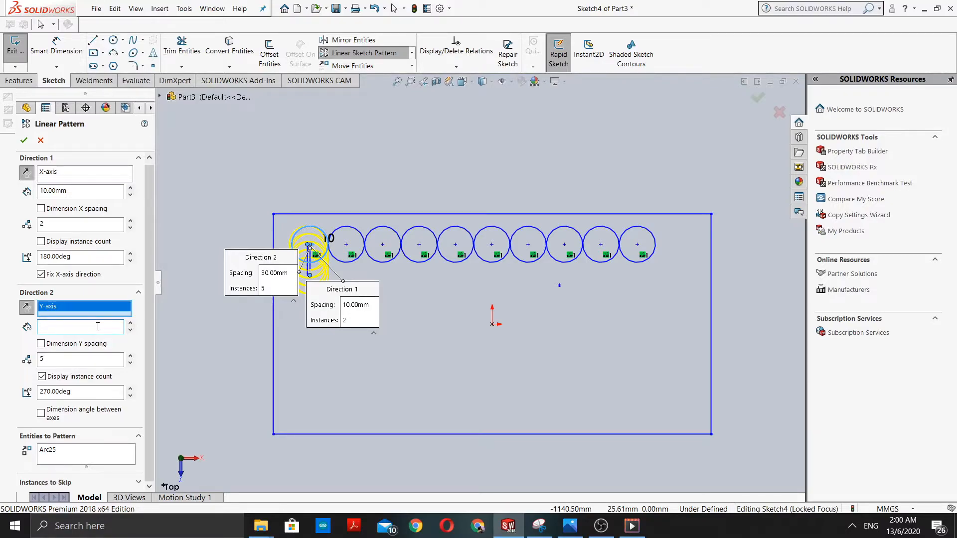
{"action": "type", "text": "100"}
{"action": "key", "text": "Return"}
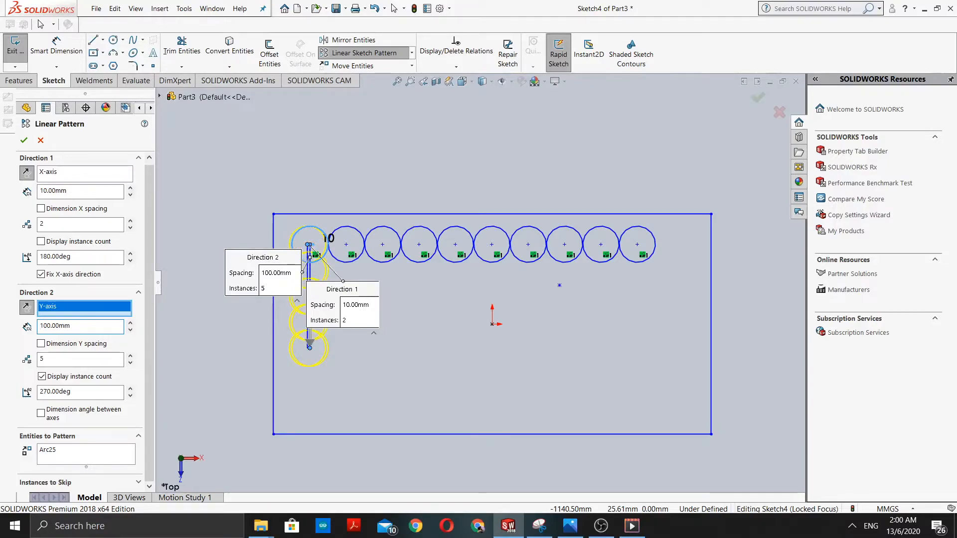
{"action": "scroll", "coordinate": [314, 298], "scroll_direction": "down", "scroll_amount": 5}
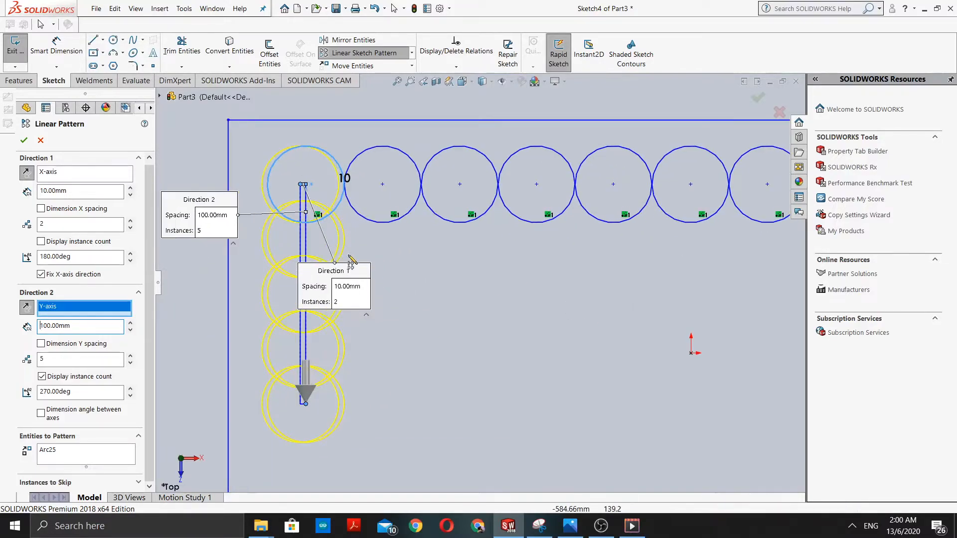
{"action": "scroll", "coordinate": [333, 248], "scroll_direction": "down", "scroll_amount": 2}
{"action": "scroll", "coordinate": [334, 248], "scroll_direction": "up", "scroll_amount": 3}
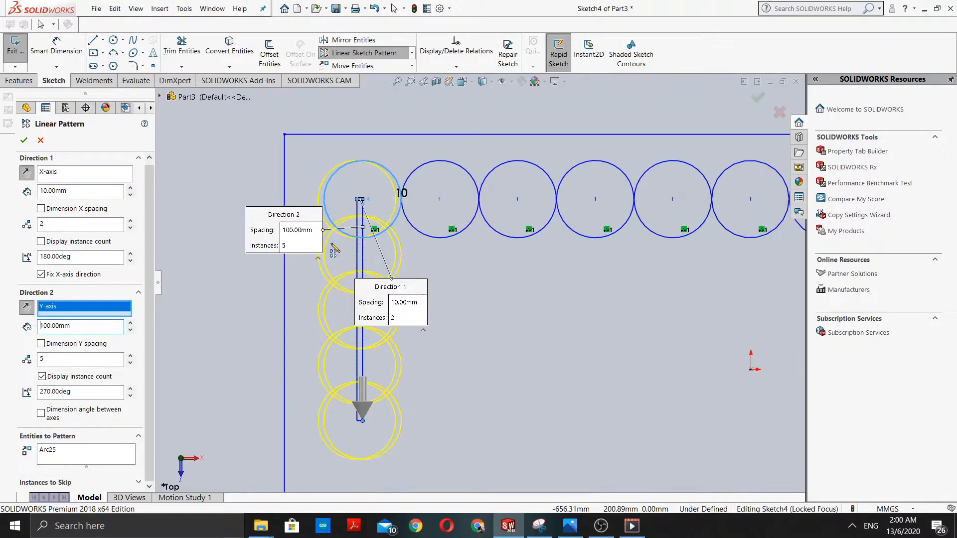
{"action": "left_click", "coordinate": [29, 142]}
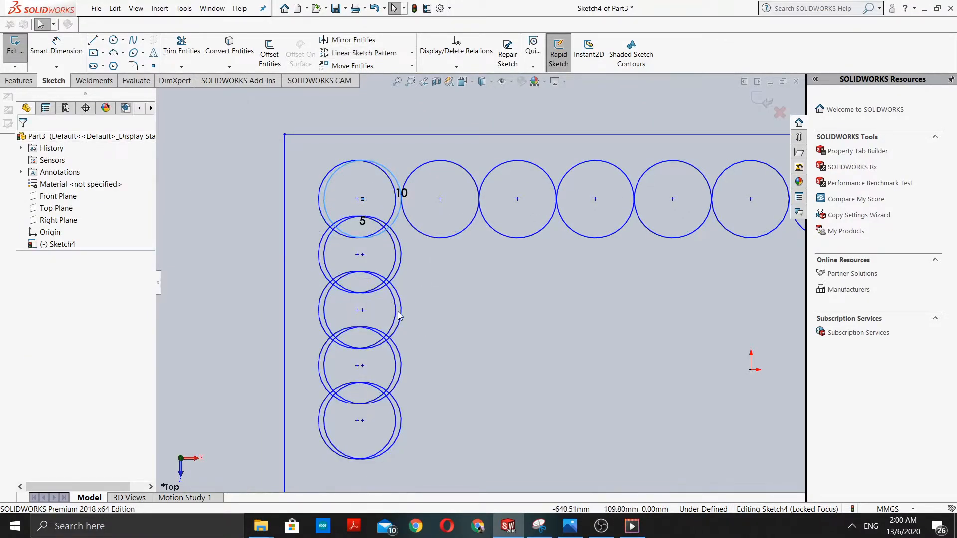
Step: Select the rectangle and all patterned circles to examine their sketch relations, and close their properties
{"action": "scroll", "coordinate": [446, 378], "scroll_direction": "down", "scroll_amount": 2}
{"action": "scroll", "coordinate": [445, 374], "scroll_direction": "up", "scroll_amount": 1}
{"action": "scroll", "coordinate": [499, 339], "scroll_direction": "up", "scroll_amount": 2}
{"action": "scroll", "coordinate": [503, 334], "scroll_direction": "up", "scroll_amount": 1}
{"action": "scroll", "coordinate": [614, 278], "scroll_direction": "up", "scroll_amount": 1}
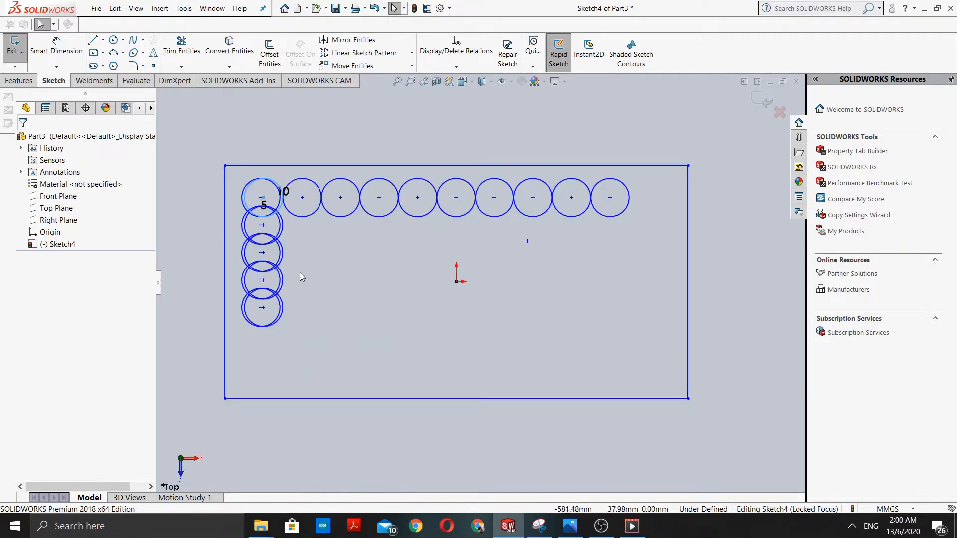
{"action": "mouse_move", "coordinate": [267, 192]}
{"action": "left_mouse_down"}
{"action": "mouse_move", "coordinate": [412, 376]}
{"action": "mouse_move", "coordinate": [693, 402]}
{"action": "left_mouse_up"}
{"action": "scroll", "coordinate": [585, 324], "scroll_direction": "up", "scroll_amount": 2}
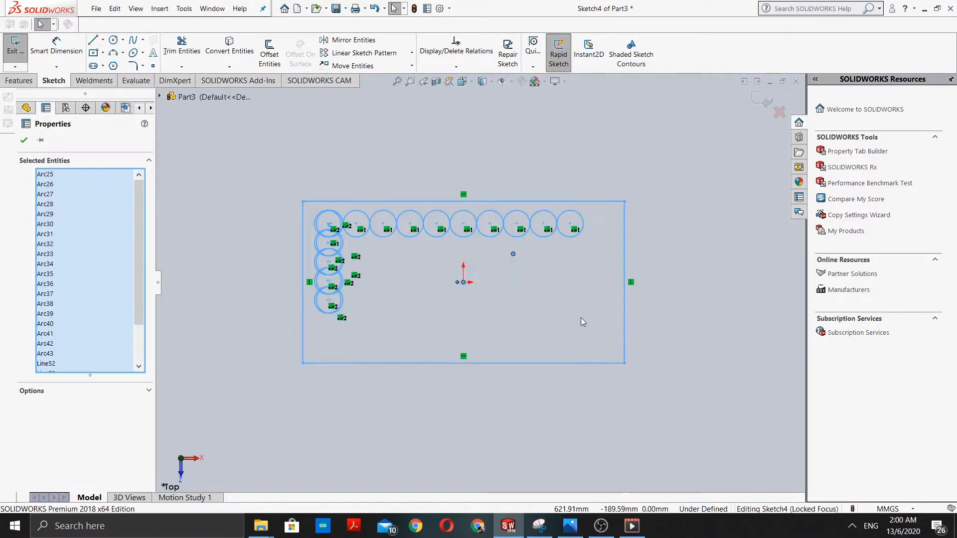
{"action": "left_click", "coordinate": [24, 140]}
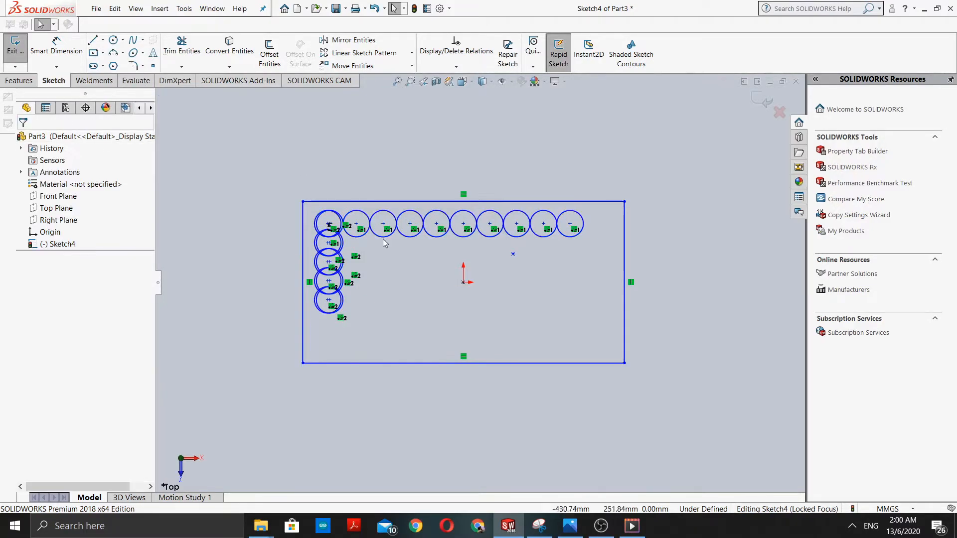
Step: Sketch a circle with a radius of about 68 mm centred on the origin, inside the rectangle
{"action": "scroll", "coordinate": [423, 279], "scroll_direction": "up", "scroll_amount": 2}
{"action": "scroll", "coordinate": [425, 279], "scroll_direction": "down", "scroll_amount": 2}
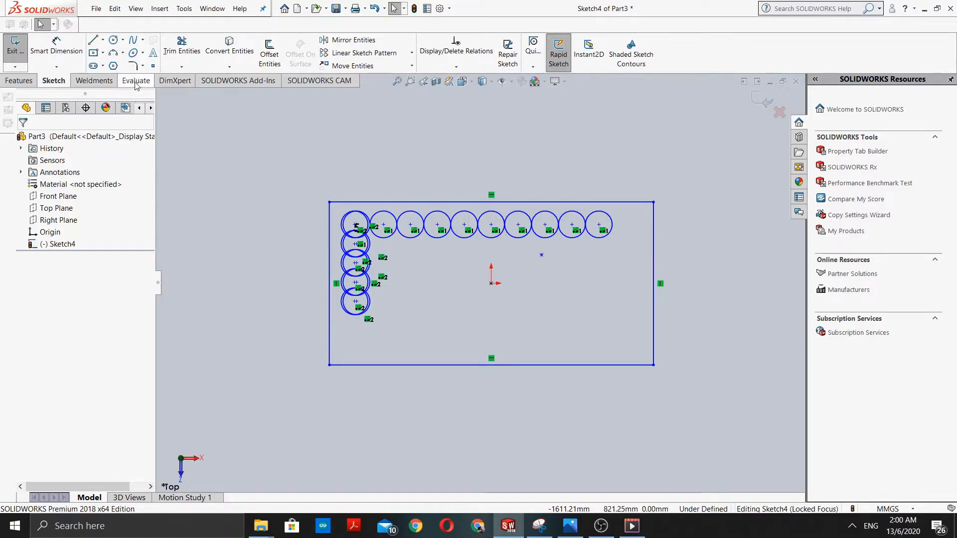
{"action": "left_click", "coordinate": [113, 42]}
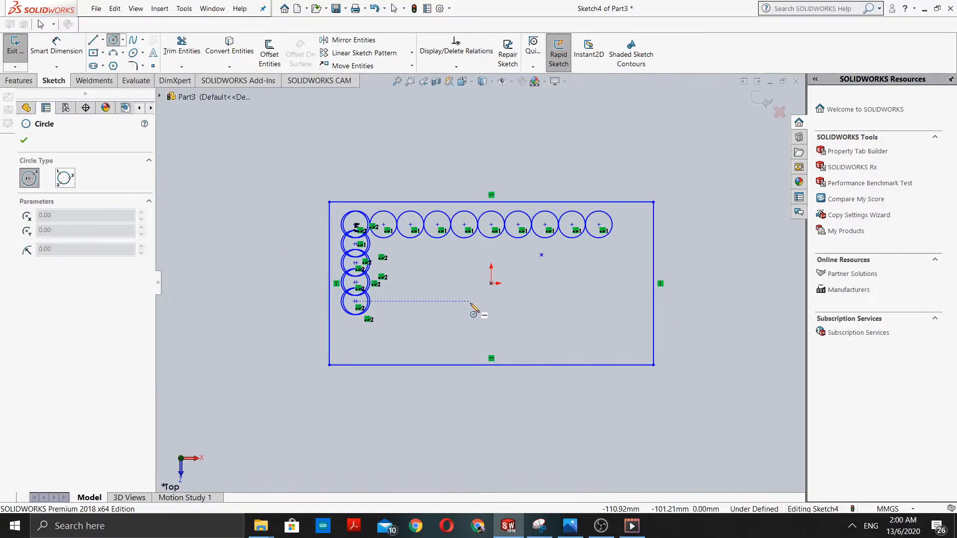
{"action": "scroll", "coordinate": [485, 301], "scroll_direction": "down", "scroll_amount": 4}
{"action": "left_click", "coordinate": [496, 261]}
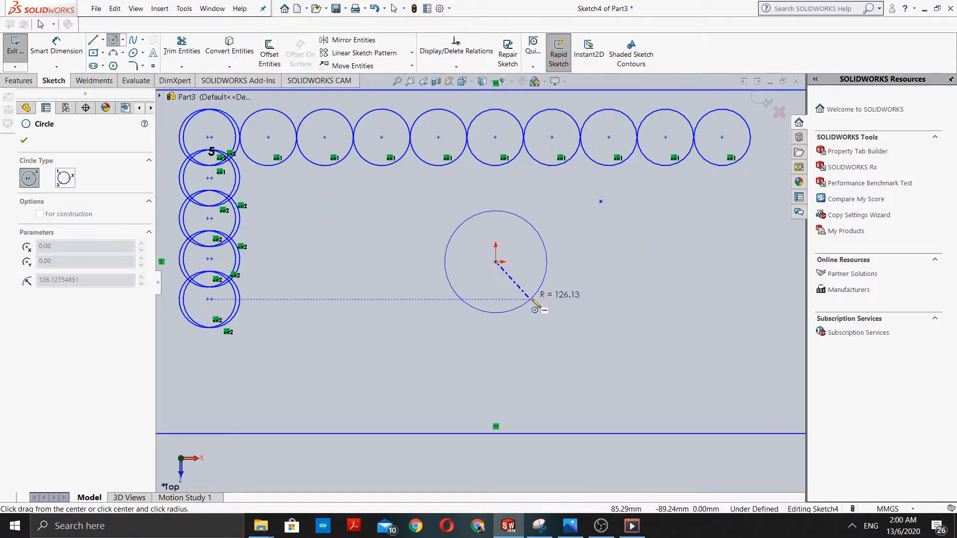
{"action": "left_click", "coordinate": [516, 279]}
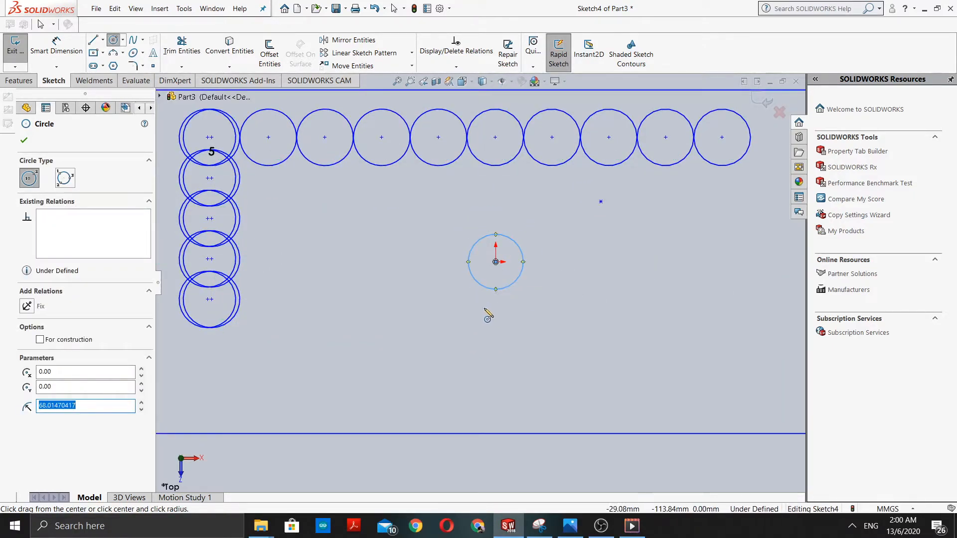
Step: Start a circular sketch pattern of the circle at the origin and open the pattern centre's X value for editing
{"action": "scroll", "coordinate": [486, 314], "scroll_direction": "up", "scroll_amount": 3}
{"action": "scroll", "coordinate": [486, 314], "scroll_direction": "down", "scroll_amount": 1}
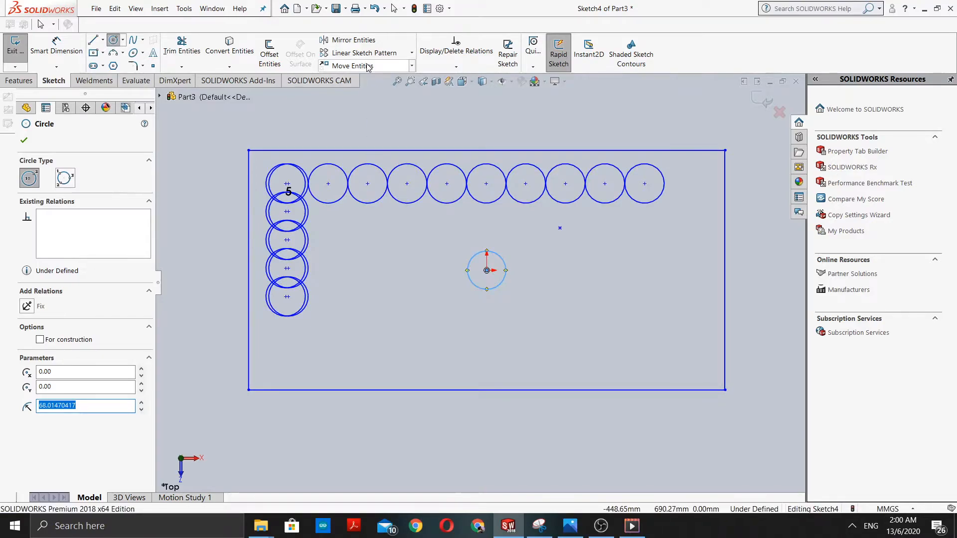
{"action": "left_click", "coordinate": [412, 54]}
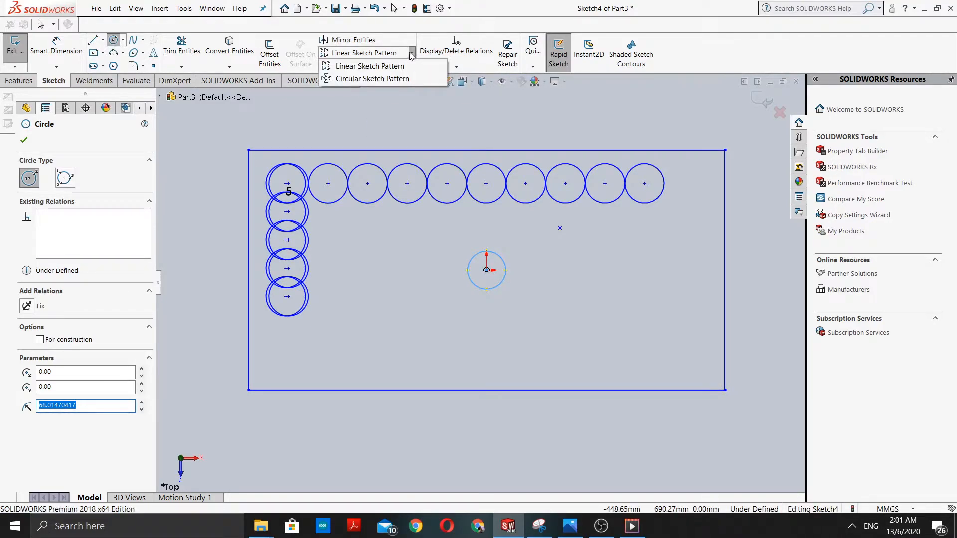
{"action": "left_click", "coordinate": [395, 80]}
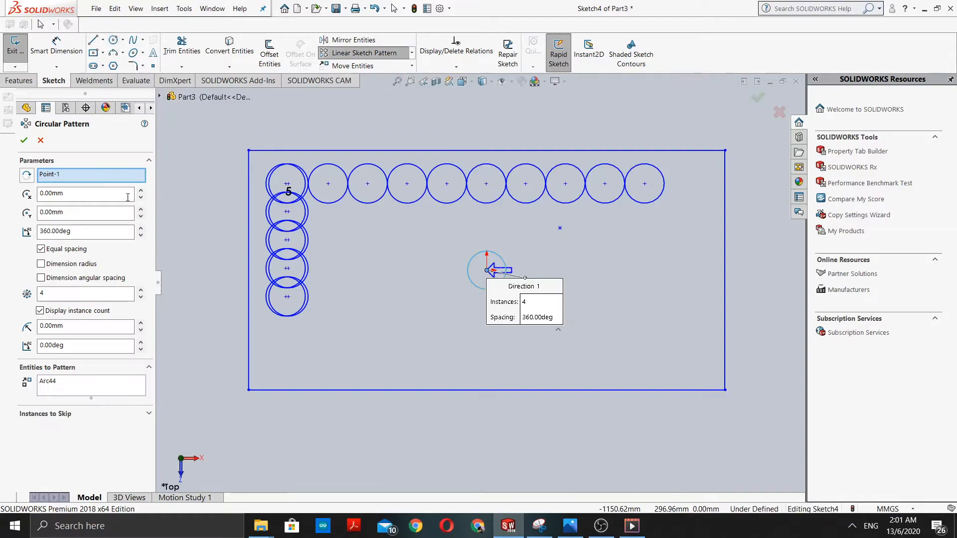
{"action": "left_click", "coordinate": [88, 195]}
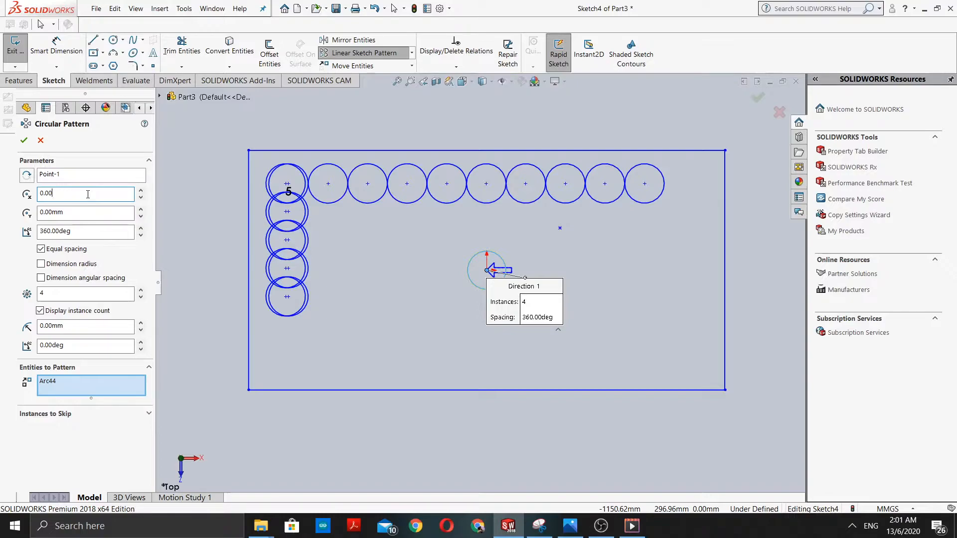
Step: Set the circular sketch pattern's centre X value to 90 mm
{"action": "type", "text": "90"}
{"action": "key", "text": "Return"}
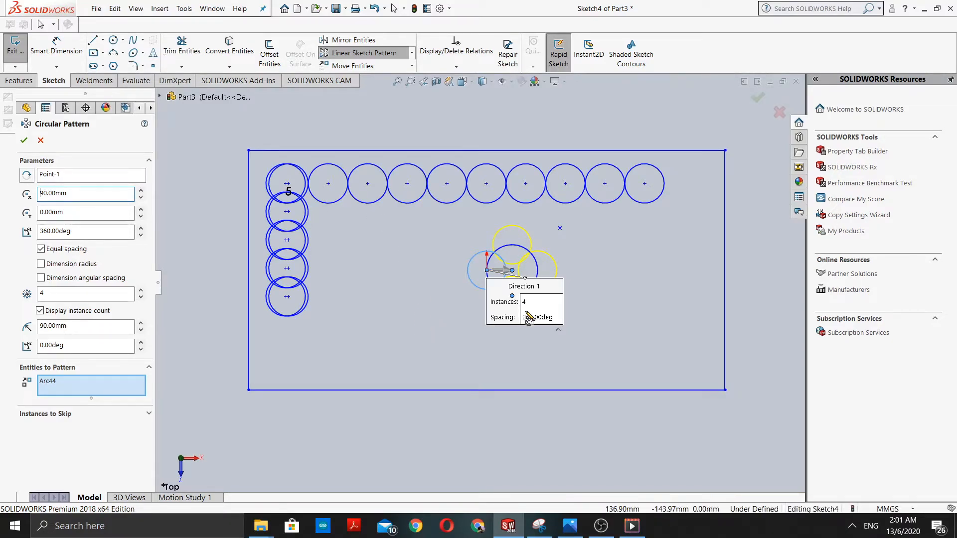
{"action": "scroll", "coordinate": [528, 318], "scroll_direction": "up", "scroll_amount": 1}
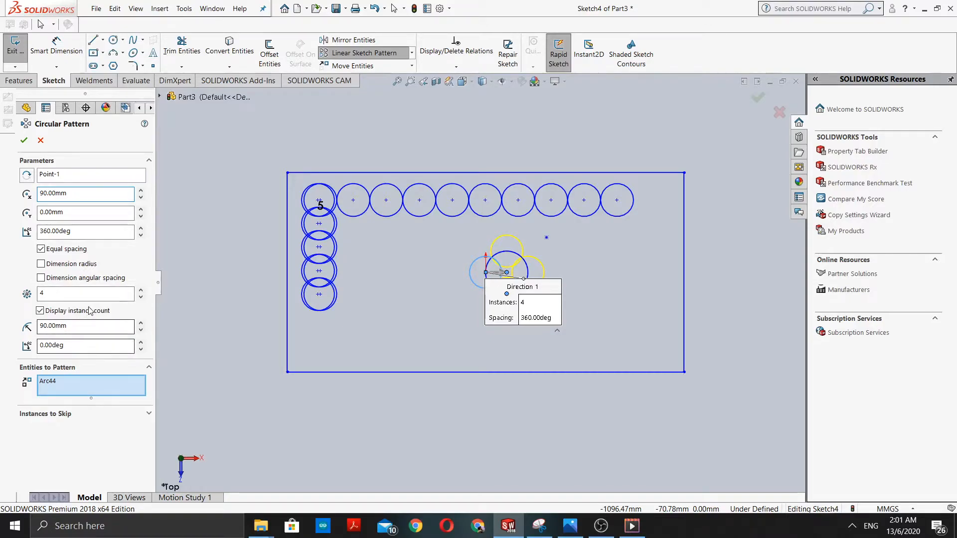
Step: Set the number of instances in the circular sketch pattern to 8
{"action": "left_click", "coordinate": [81, 233]}
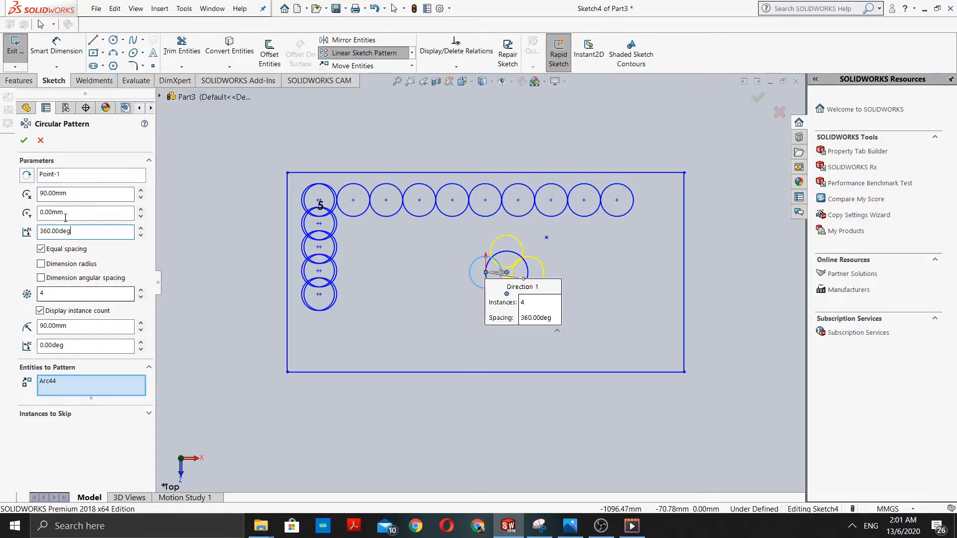
{"action": "left_click", "coordinate": [50, 294]}
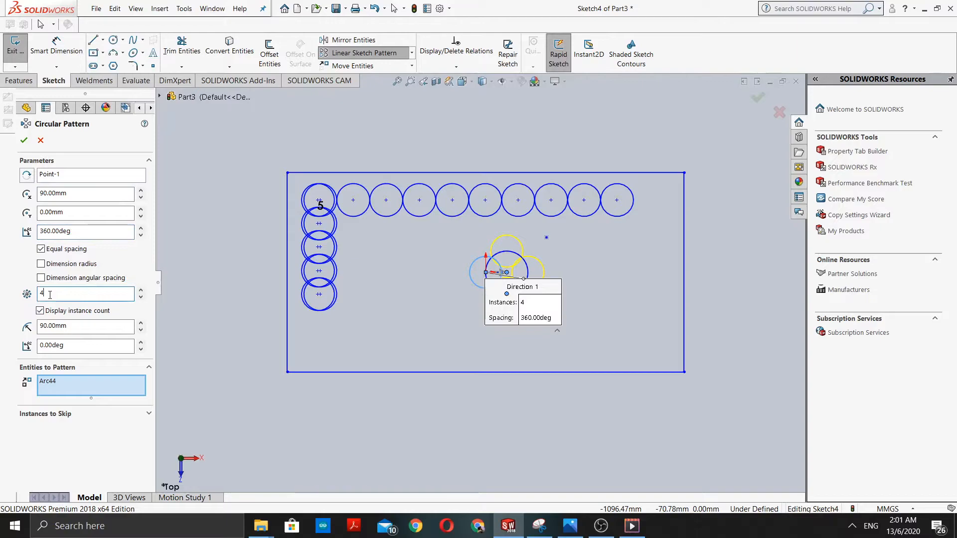
{"action": "key", "text": "BackSpace"}
{"action": "type", "text": "8"}
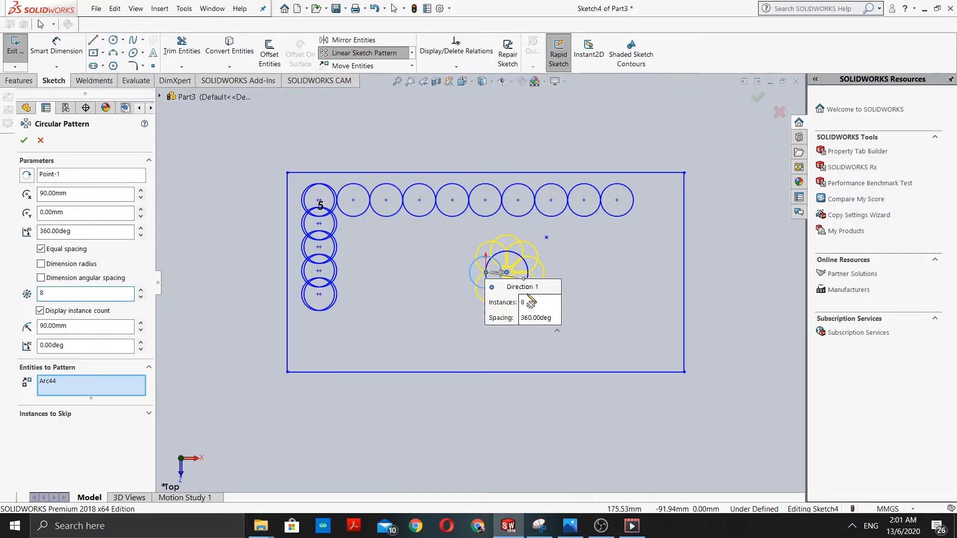
{"action": "scroll", "coordinate": [520, 254], "scroll_direction": "up", "scroll_amount": 2}
{"action": "scroll", "coordinate": [491, 299], "scroll_direction": "down", "scroll_amount": 4}
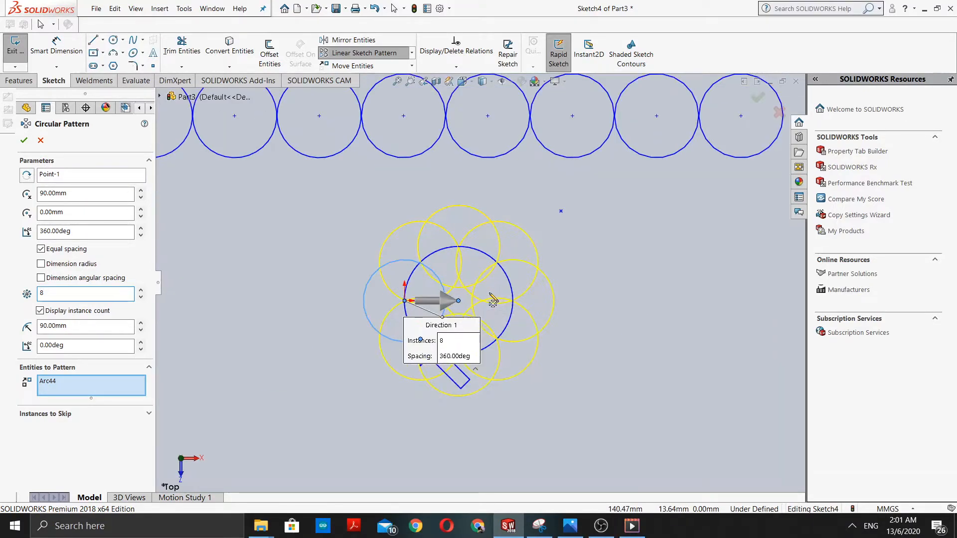
Step: Set the circular pattern's centre X value to 100 mm and create the pattern
{"action": "scroll", "coordinate": [492, 299], "scroll_direction": "up", "scroll_amount": 2}
{"action": "left_click", "coordinate": [77, 192]}
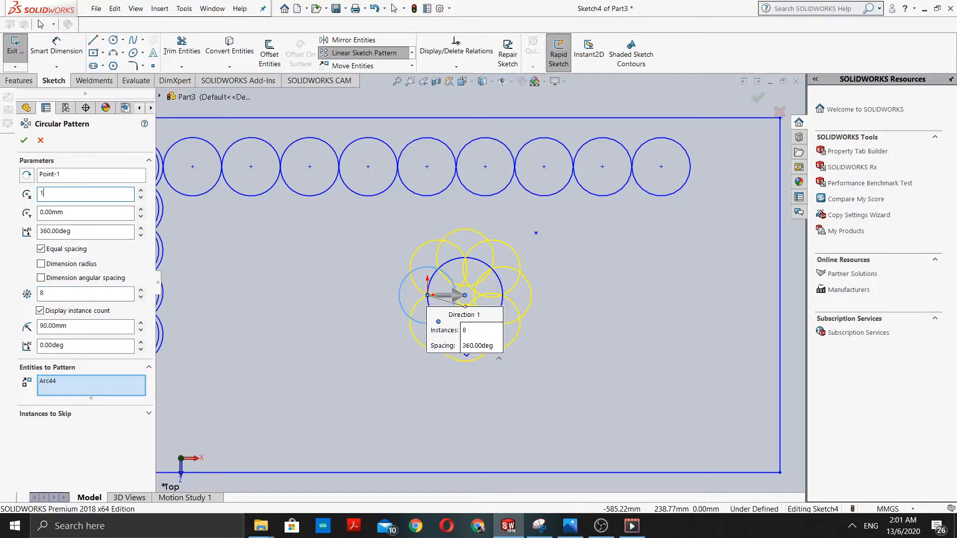
{"action": "key", "text": "Return"}
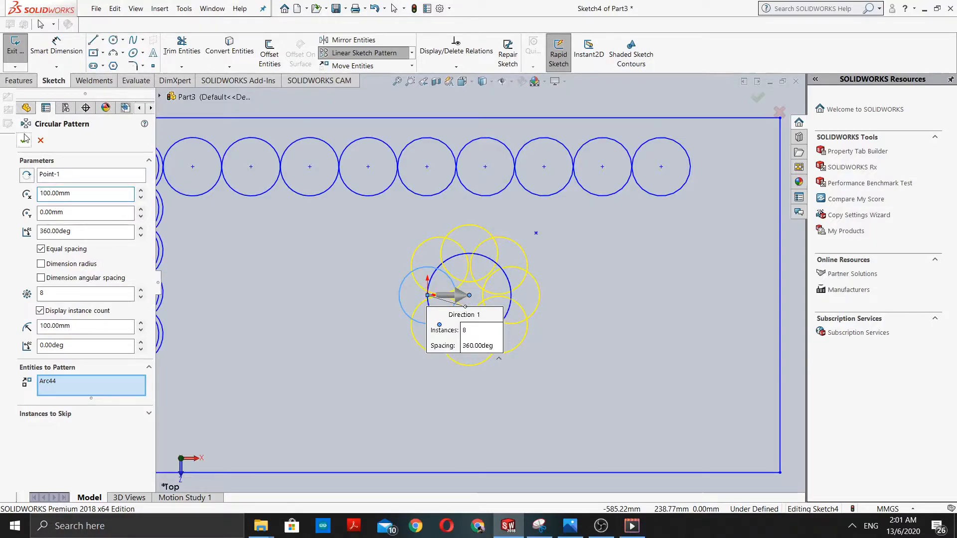
{"action": "key", "text": "Return"}
Step: Move the instance-count label of the vertical circle pattern onto the horizontal row of circles, leaving nothing selected
{"action": "scroll", "coordinate": [475, 334], "scroll_direction": "up", "scroll_amount": 2}
{"action": "scroll", "coordinate": [475, 333], "scroll_direction": "down", "scroll_amount": 3}
{"action": "scroll", "coordinate": [486, 323], "scroll_direction": "up", "scroll_amount": 5}
{"action": "left_click_drag", "start_coordinate": [312, 210], "coordinate": [502, 208]}
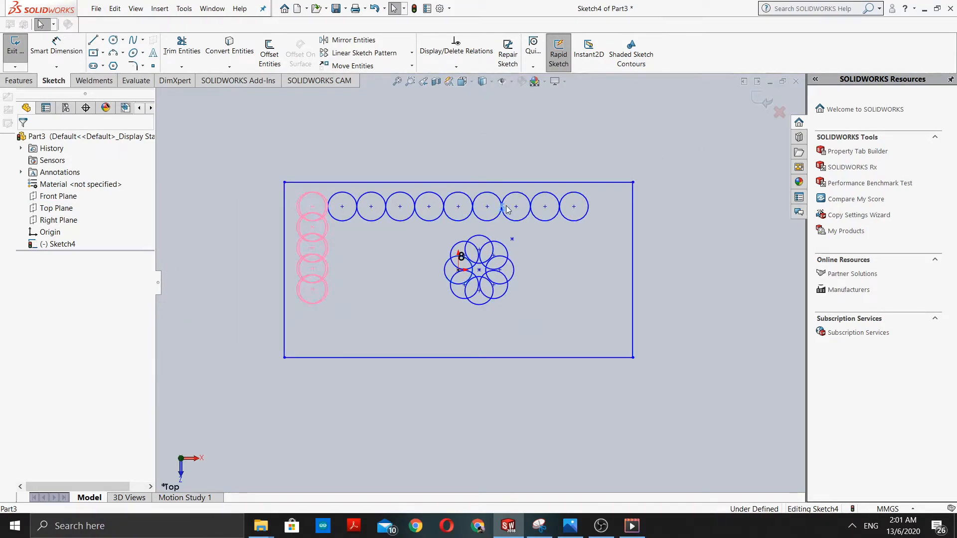
{"action": "left_click_drag", "start_coordinate": [509, 244], "coordinate": [443, 303]}
{"action": "left_click", "coordinate": [483, 312]}
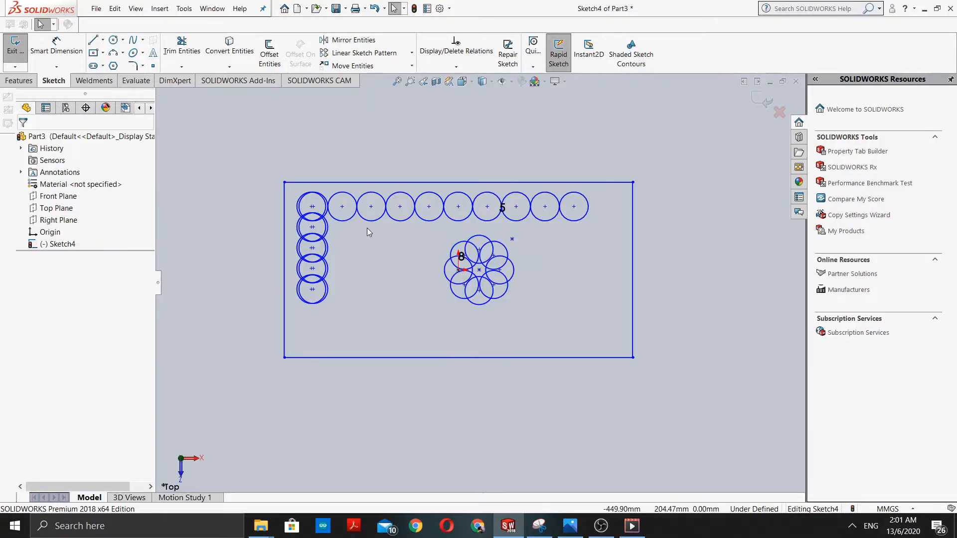
Step: Examine the vertical column of overlapping circles and the circular pattern around its centre point up close
{"action": "scroll", "coordinate": [366, 228], "scroll_direction": "down", "scroll_amount": 3}
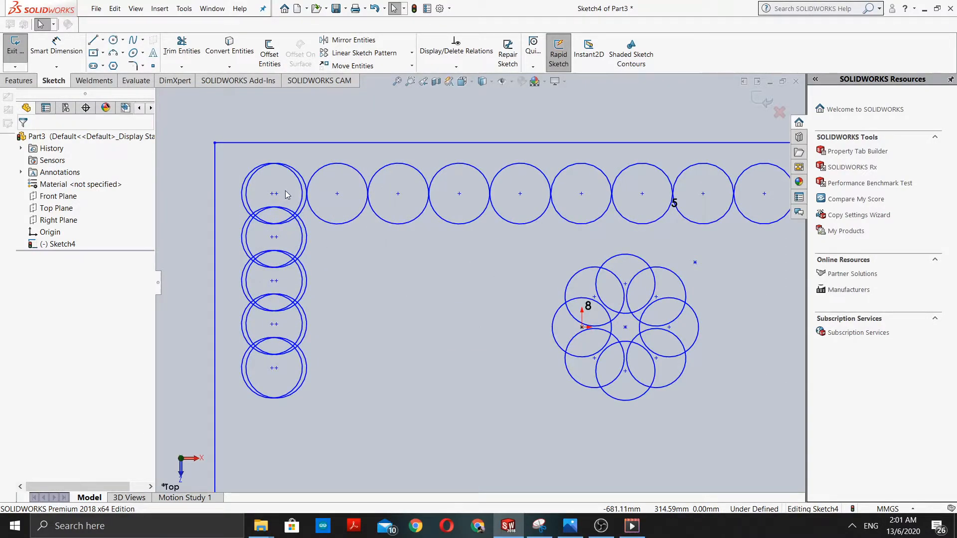
{"action": "scroll", "coordinate": [321, 240], "scroll_direction": "up", "scroll_amount": 3}
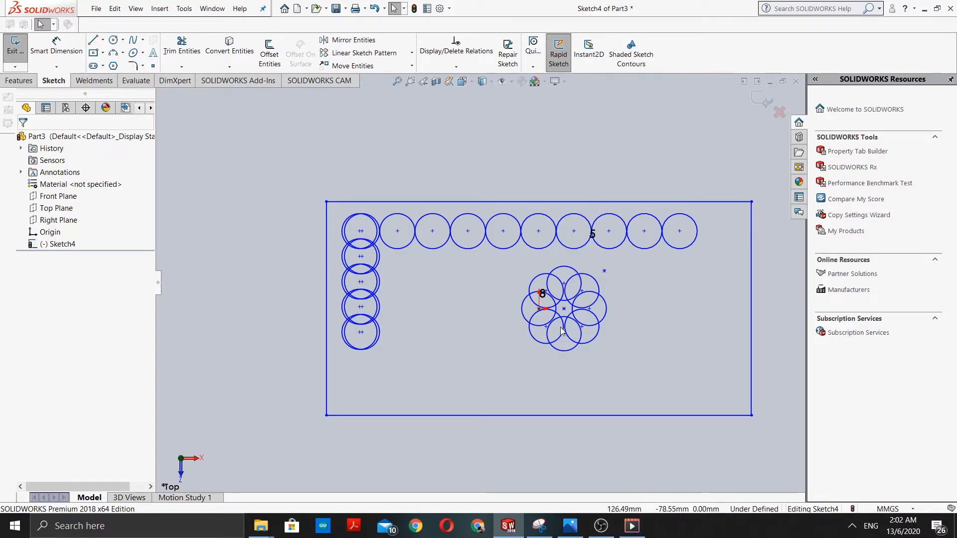
{"action": "scroll", "coordinate": [559, 328], "scroll_direction": "down", "scroll_amount": 2}
{"action": "scroll", "coordinate": [559, 329], "scroll_direction": "down", "scroll_amount": 4}
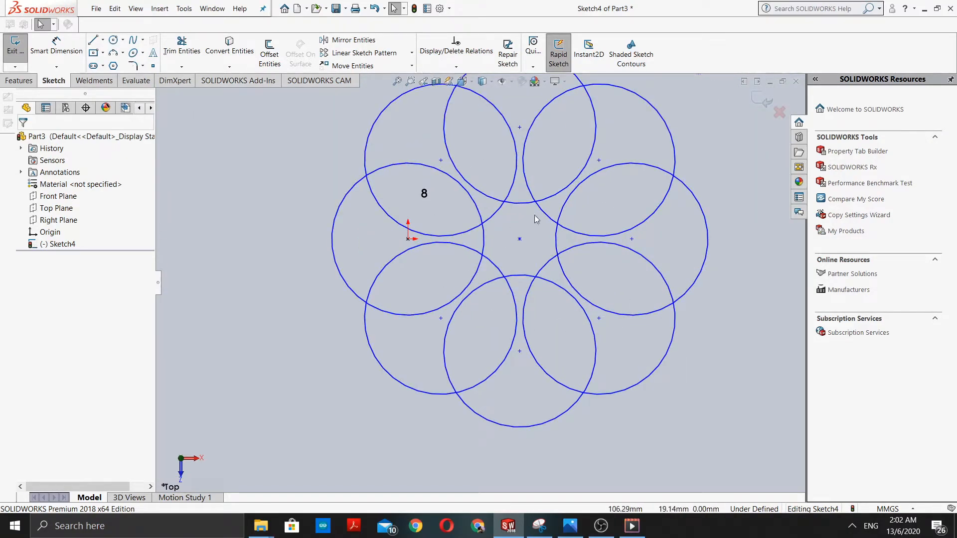
{"action": "scroll", "coordinate": [519, 325], "scroll_direction": "up", "scroll_amount": 5}
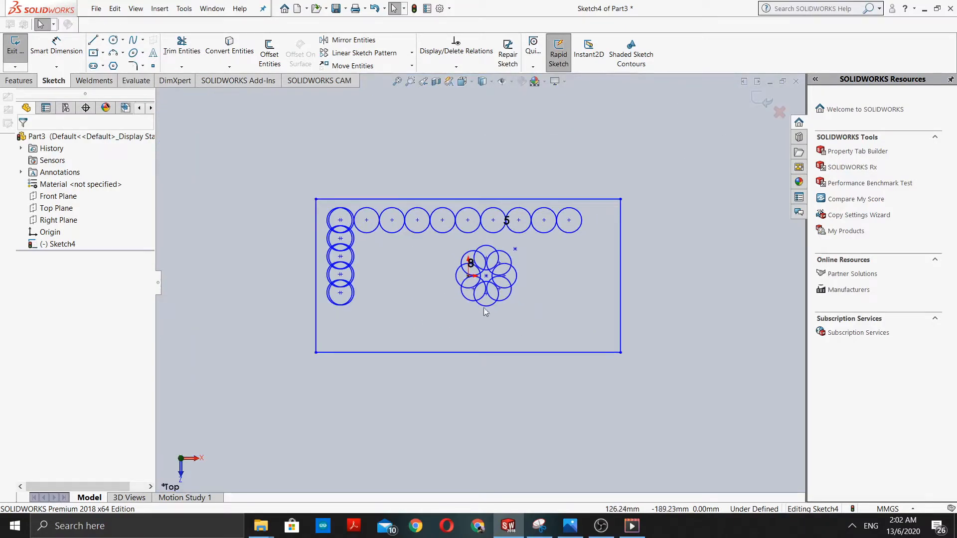
{"action": "scroll", "coordinate": [458, 297], "scroll_direction": "down", "scroll_amount": 2}
{"action": "scroll", "coordinate": [458, 297], "scroll_direction": "up", "scroll_amount": 3}
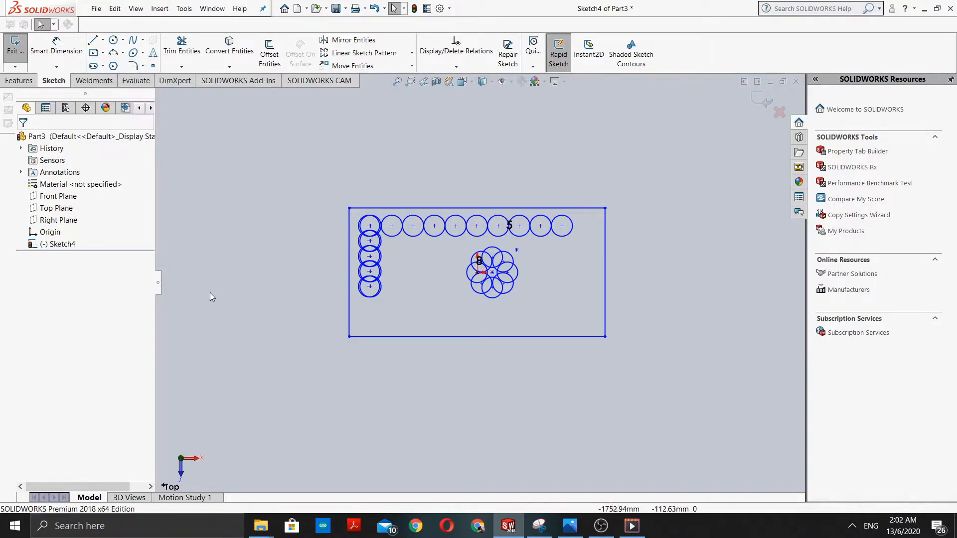
Step: Apply a 10 mm Sketch Fillet between the left and top edges of the rectangle
{"action": "left_click", "coordinate": [143, 66]}
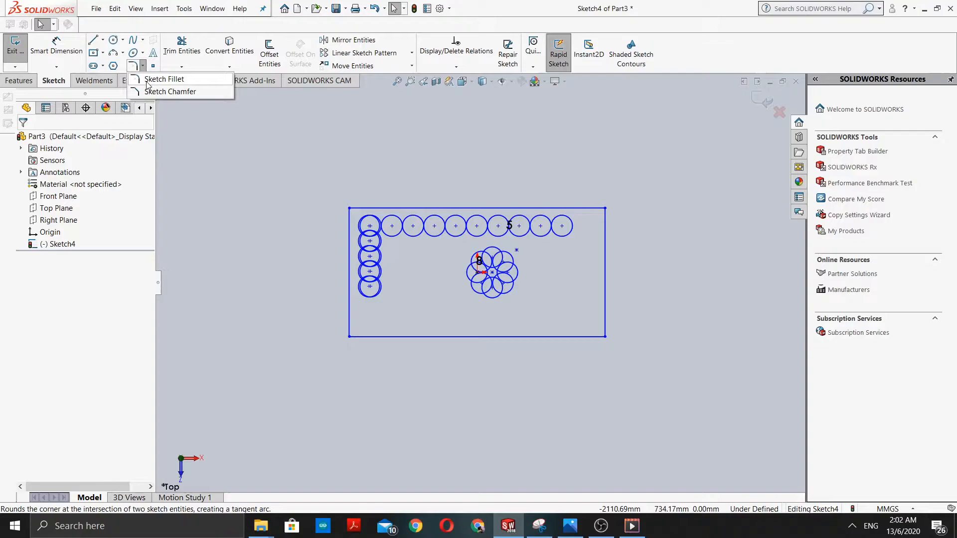
{"action": "left_click", "coordinate": [148, 80]}
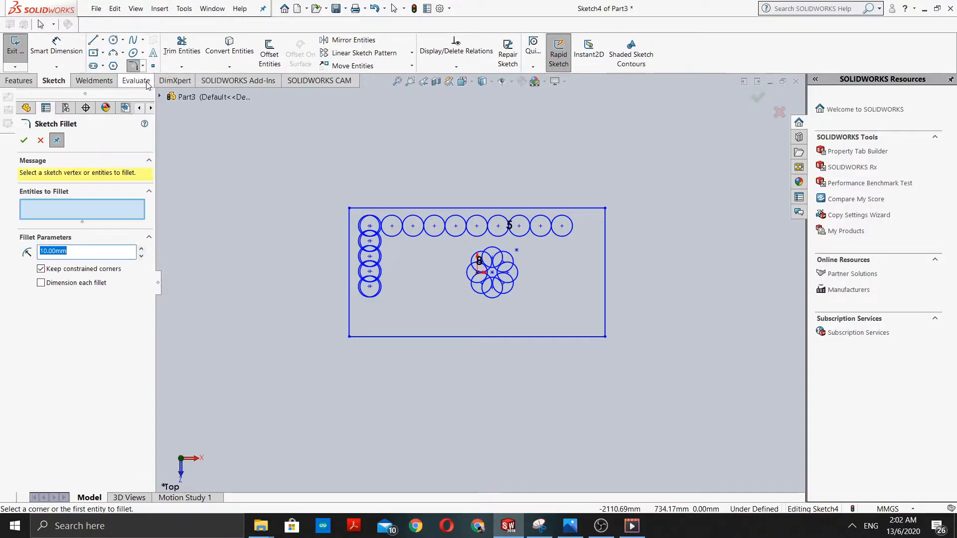
{"action": "scroll", "coordinate": [322, 319], "scroll_direction": "down", "scroll_amount": 3}
{"action": "scroll", "coordinate": [414, 264], "scroll_direction": "up", "scroll_amount": 3}
{"action": "scroll", "coordinate": [494, 178], "scroll_direction": "down", "scroll_amount": 3}
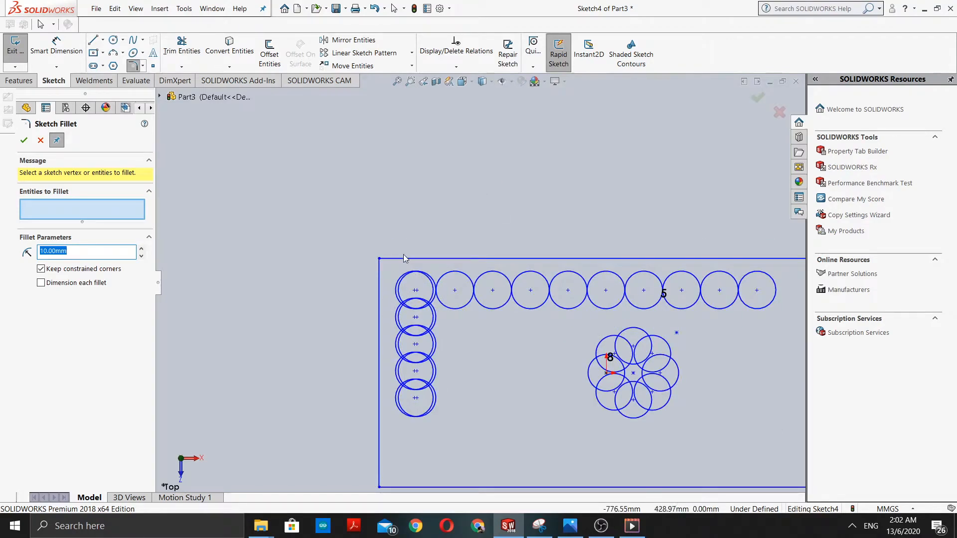
{"action": "scroll", "coordinate": [394, 289], "scroll_direction": "up", "scroll_amount": 1}
{"action": "scroll", "coordinate": [382, 298], "scroll_direction": "down", "scroll_amount": 3}
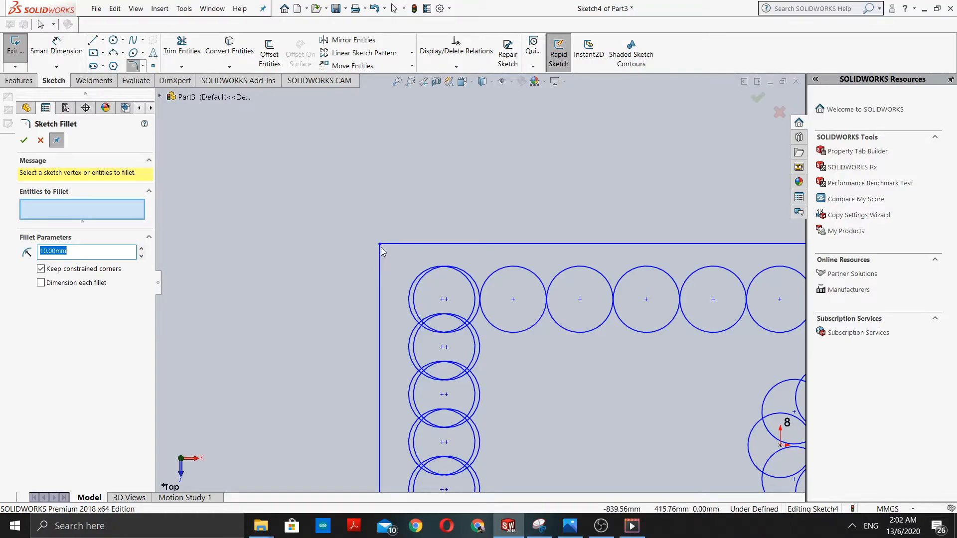
{"action": "scroll", "coordinate": [386, 282], "scroll_direction": "up", "scroll_amount": 1}
{"action": "scroll", "coordinate": [387, 282], "scroll_direction": "down", "scroll_amount": 3}
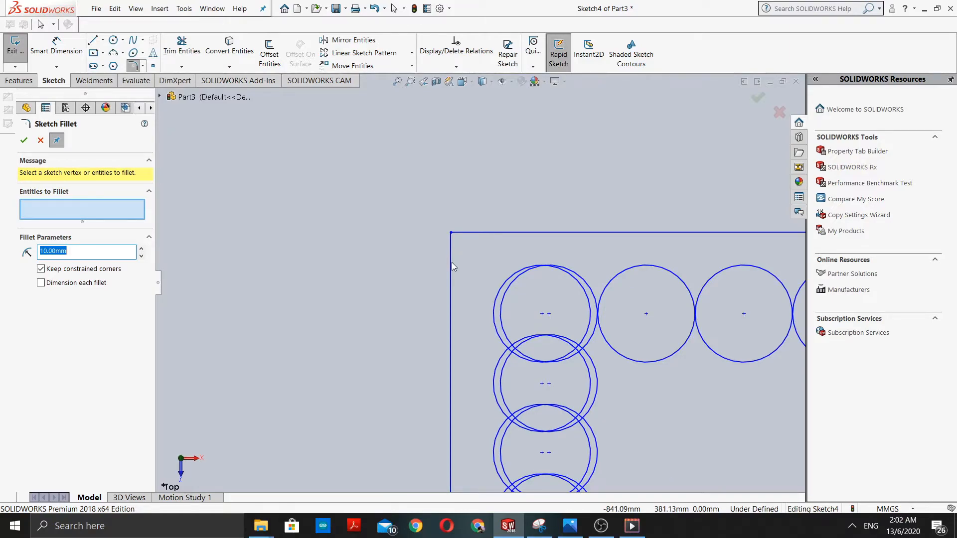
{"action": "left_click", "coordinate": [450, 262]}
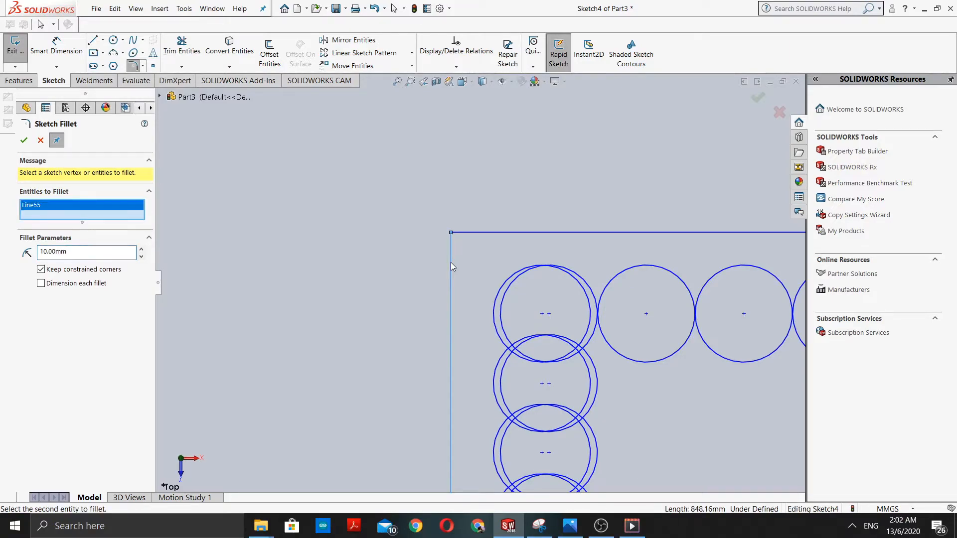
{"action": "left_click", "coordinate": [479, 233]}
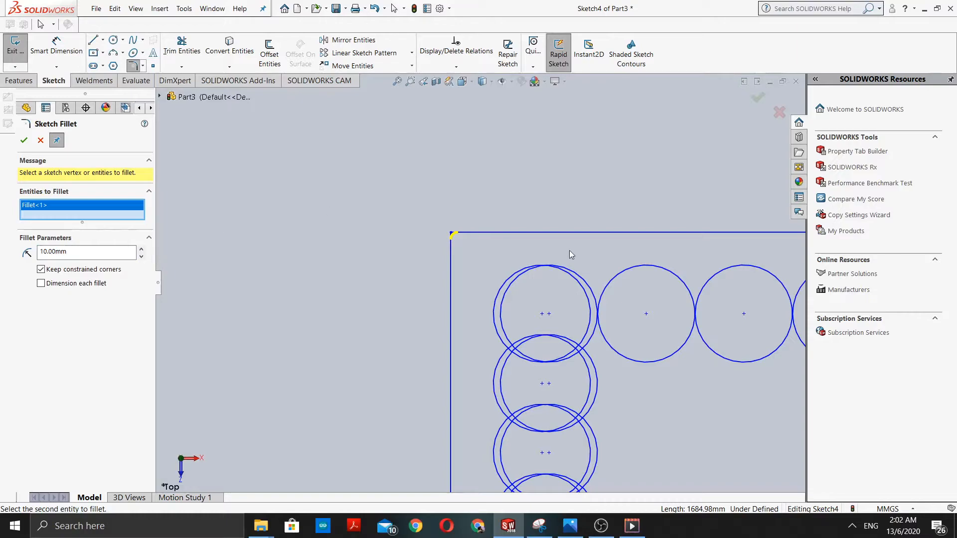
Step: Set the radius of the rectangle's upper-left corner fillet to 20 mm
{"action": "scroll", "coordinate": [479, 254], "scroll_direction": "down", "scroll_amount": 10}
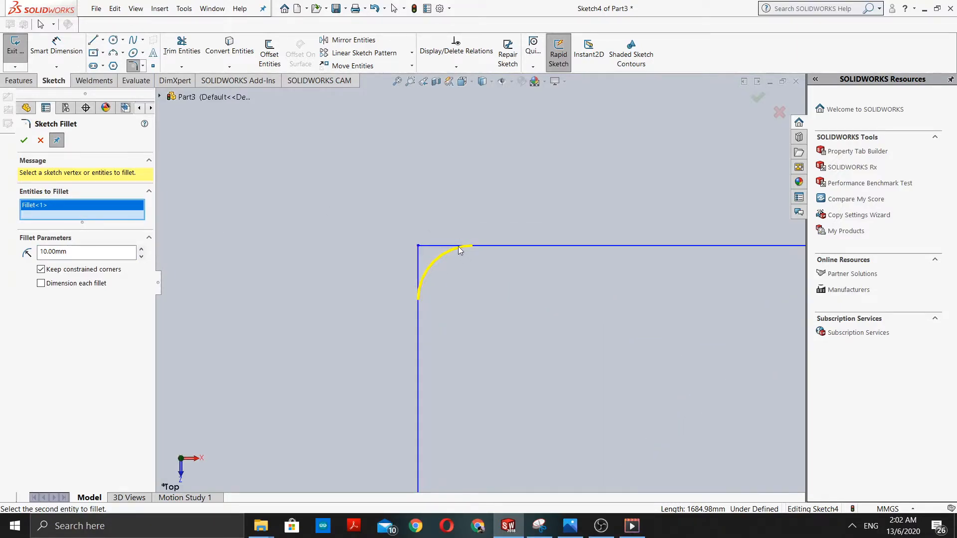
{"action": "left_click", "coordinate": [98, 253]}
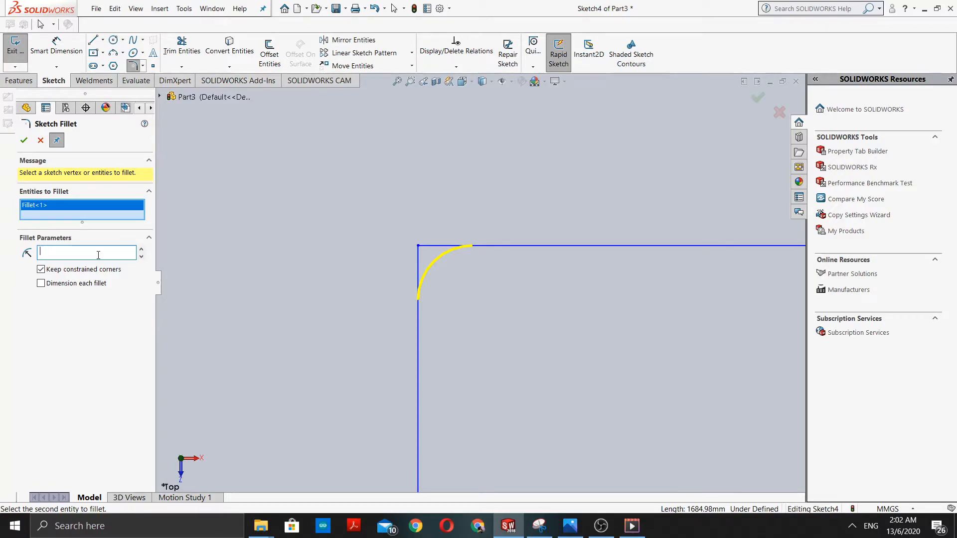
{"action": "type", "text": "20"}
{"action": "key", "text": "Return"}
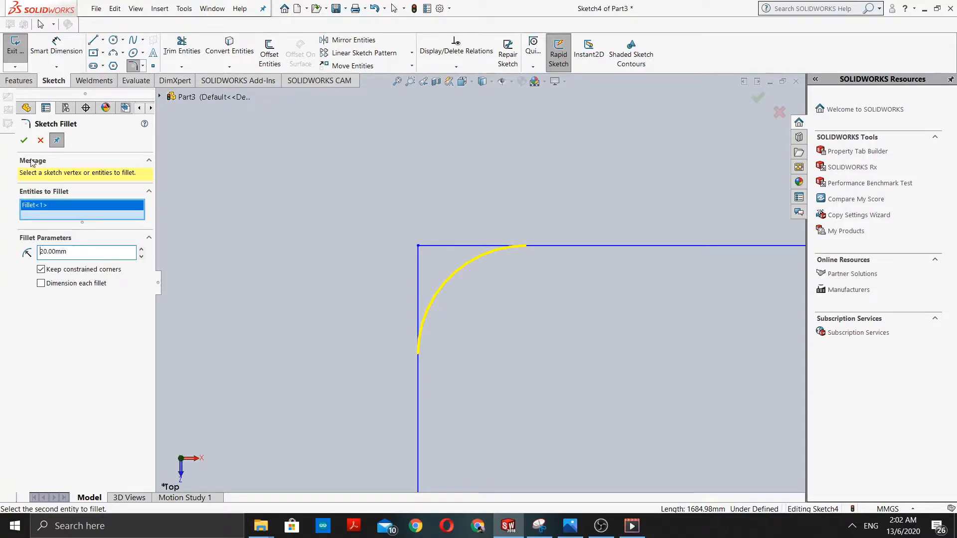
Step: Set the radius of the rectangle's upper-left corner fillet to 50 mm
{"action": "scroll", "coordinate": [341, 439], "scroll_direction": "up", "scroll_amount": 5}
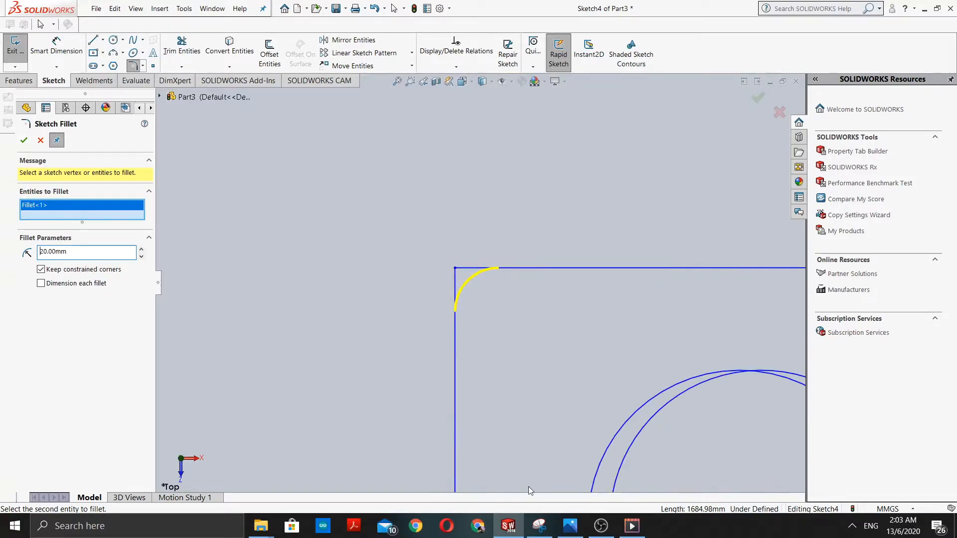
{"action": "scroll", "coordinate": [597, 479], "scroll_direction": "up", "scroll_amount": 10}
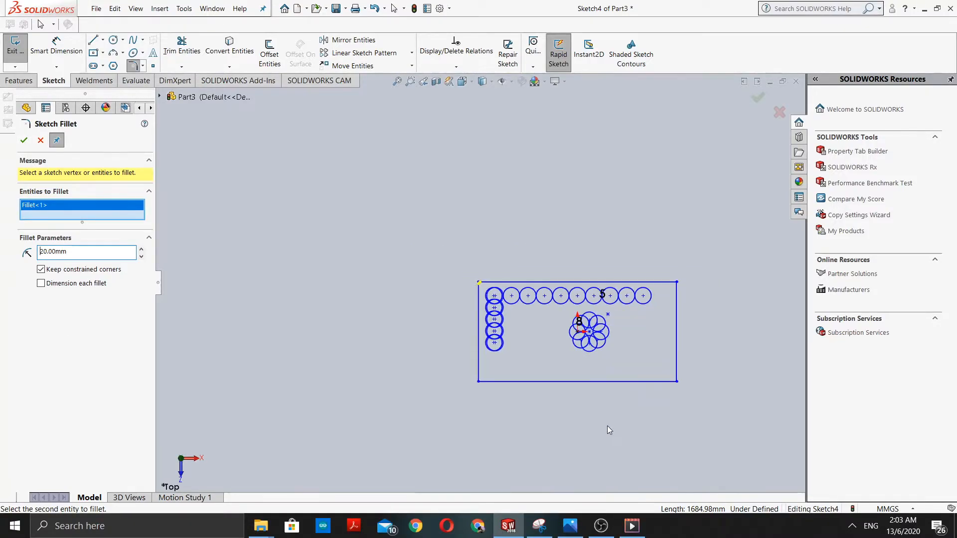
{"action": "scroll", "coordinate": [548, 357], "scroll_direction": "down", "scroll_amount": 3}
{"action": "scroll", "coordinate": [411, 265], "scroll_direction": "up", "scroll_amount": 5}
{"action": "scroll", "coordinate": [458, 202], "scroll_direction": "down", "scroll_amount": 6}
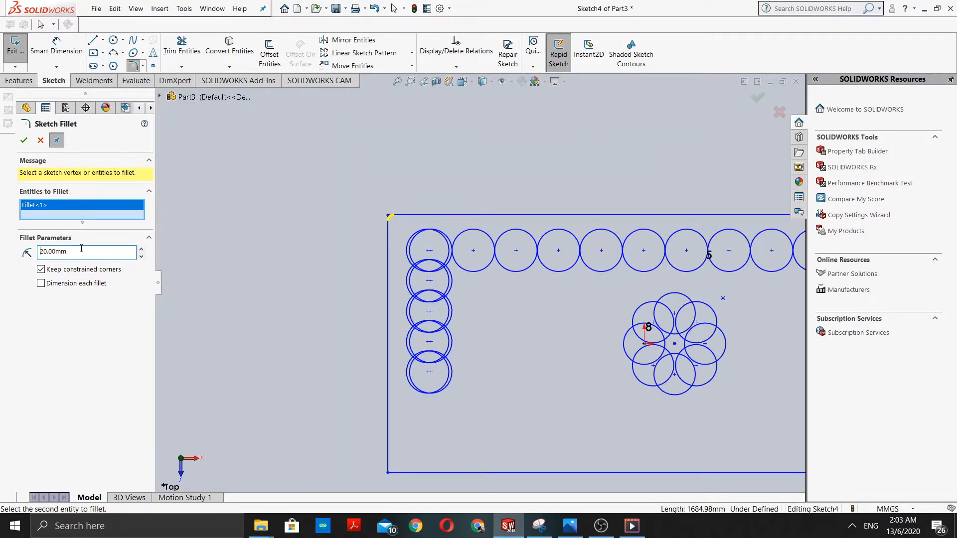
{"action": "key", "text": "BackSpace"}
{"action": "scroll", "coordinate": [359, 418], "scroll_direction": "up", "scroll_amount": 2}
{"action": "scroll", "coordinate": [441, 417], "scroll_direction": "down", "scroll_amount": 2}
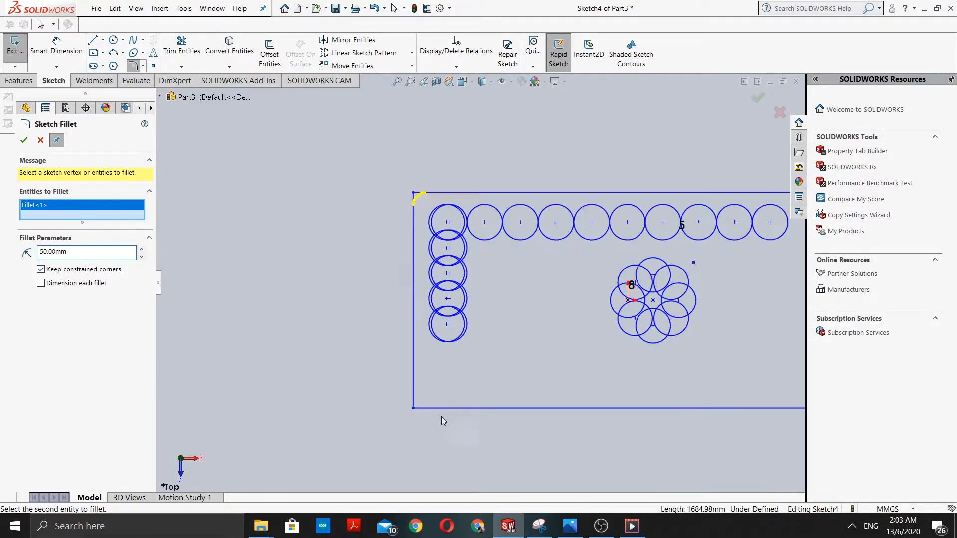
Step: Add 50 mm fillets to the lower-left and lower-right corners of the rectangle by picking their adjoining edges
{"action": "left_click", "coordinate": [410, 353]}
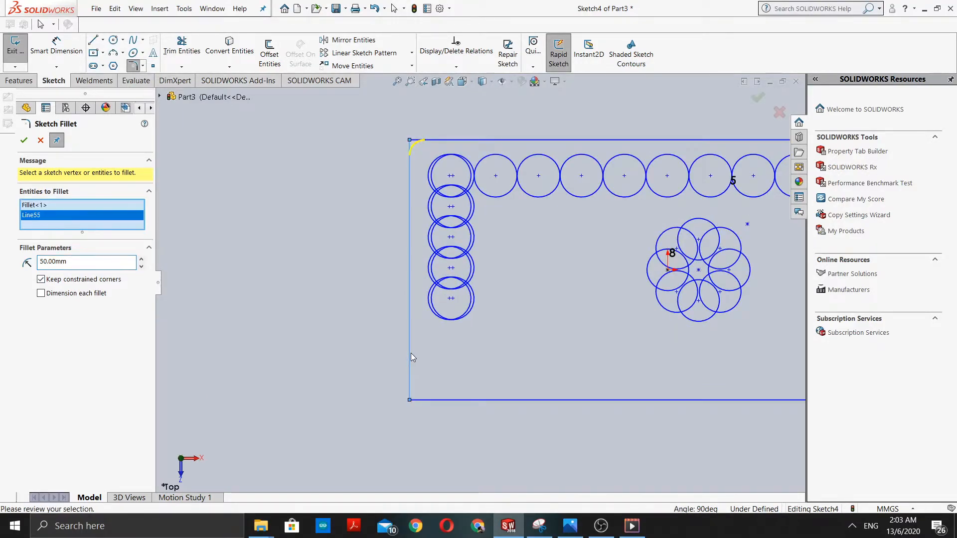
{"action": "left_click", "coordinate": [493, 400]}
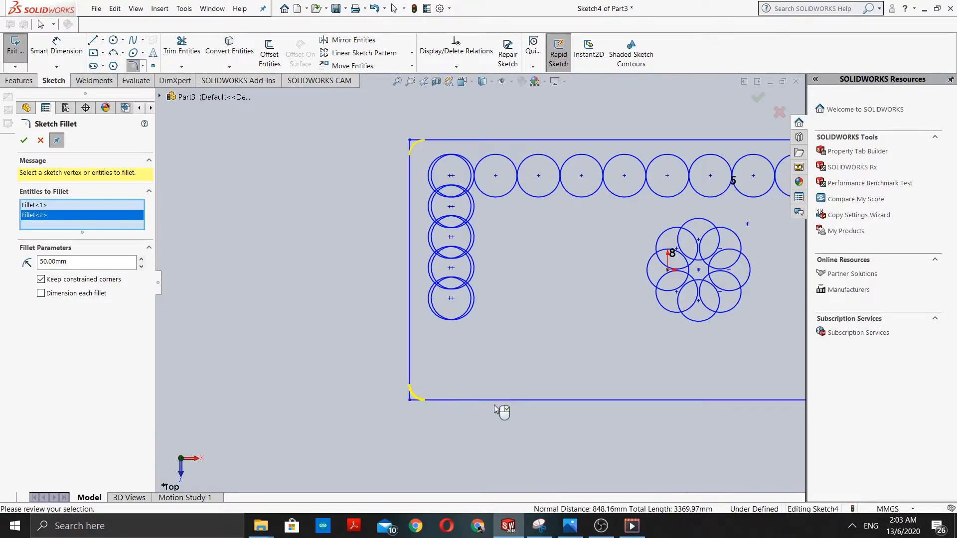
{"action": "scroll", "coordinate": [503, 423], "scroll_direction": "up", "scroll_amount": 3}
{"action": "scroll", "coordinate": [652, 378], "scroll_direction": "down", "scroll_amount": 2}
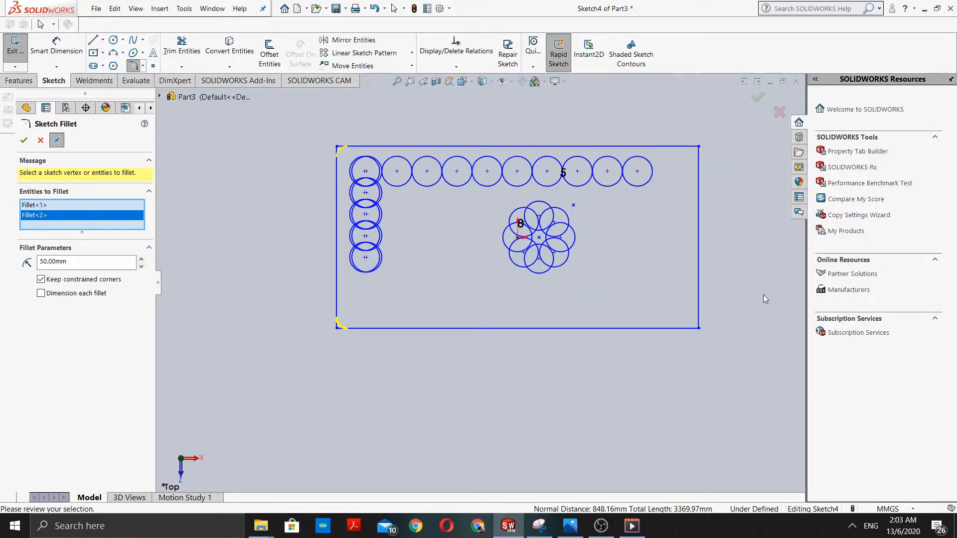
{"action": "scroll", "coordinate": [768, 293], "scroll_direction": "up", "scroll_amount": 2}
{"action": "scroll", "coordinate": [743, 306], "scroll_direction": "down", "scroll_amount": 2}
{"action": "scroll", "coordinate": [506, 260], "scroll_direction": "up", "scroll_amount": 2}
{"action": "scroll", "coordinate": [479, 252], "scroll_direction": "down", "scroll_amount": 1}
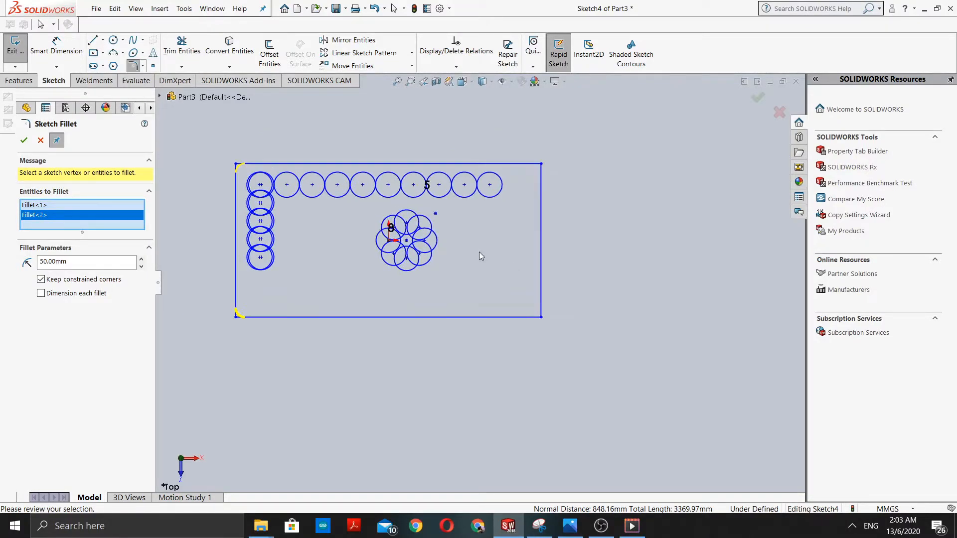
{"action": "left_click", "coordinate": [508, 316]}
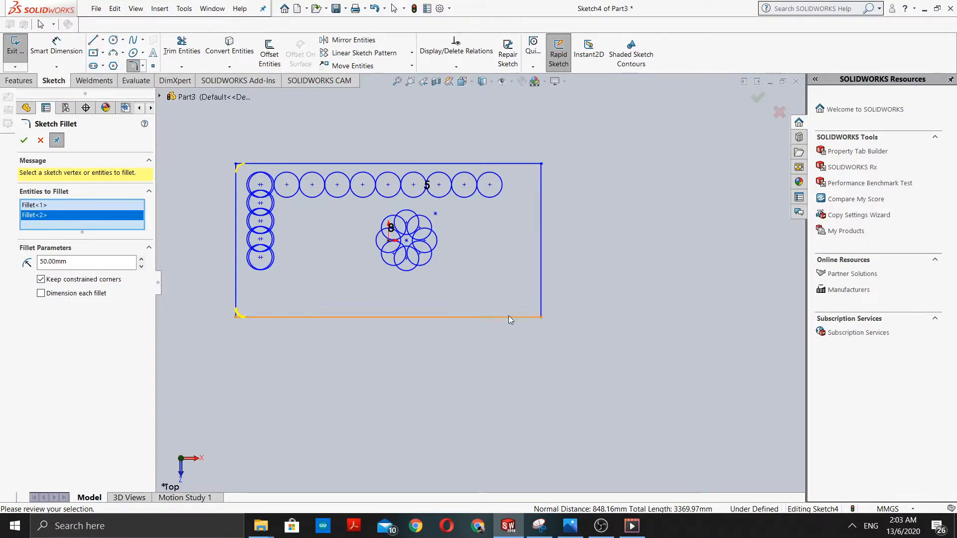
{"action": "left_click", "coordinate": [540, 288]}
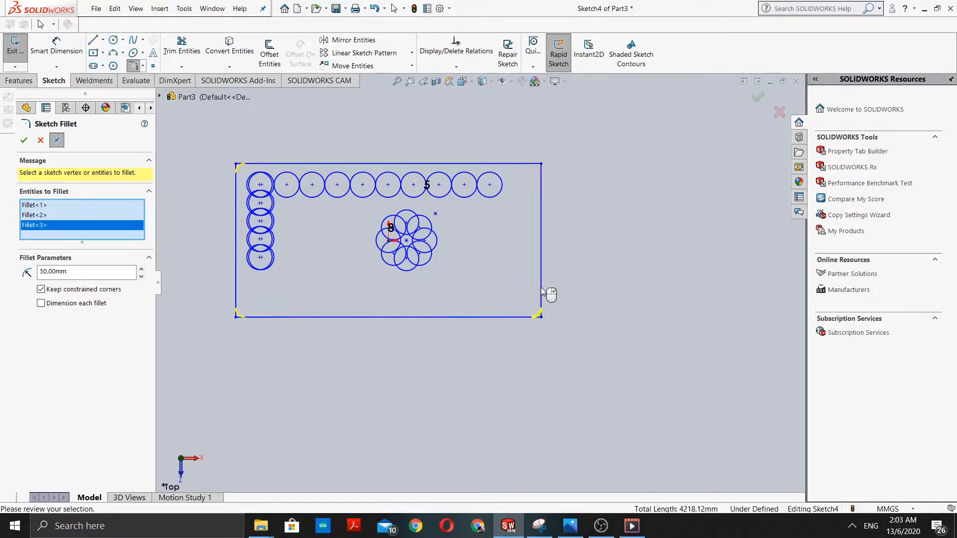
Step: Add a 50 mm fillet to the rectangle's upper-right corner and apply the fillets to all four corners
{"action": "left_click", "coordinate": [531, 164]}
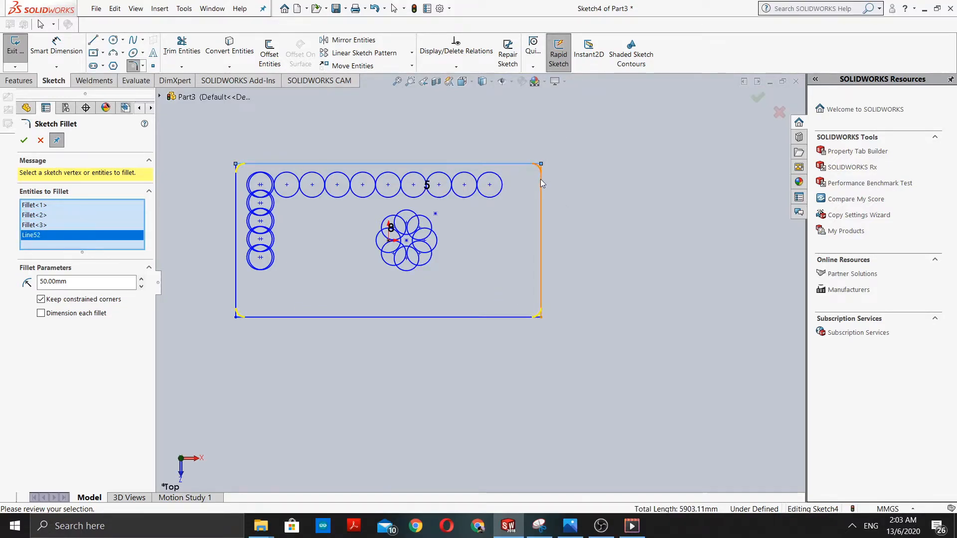
{"action": "left_click", "coordinate": [541, 180]}
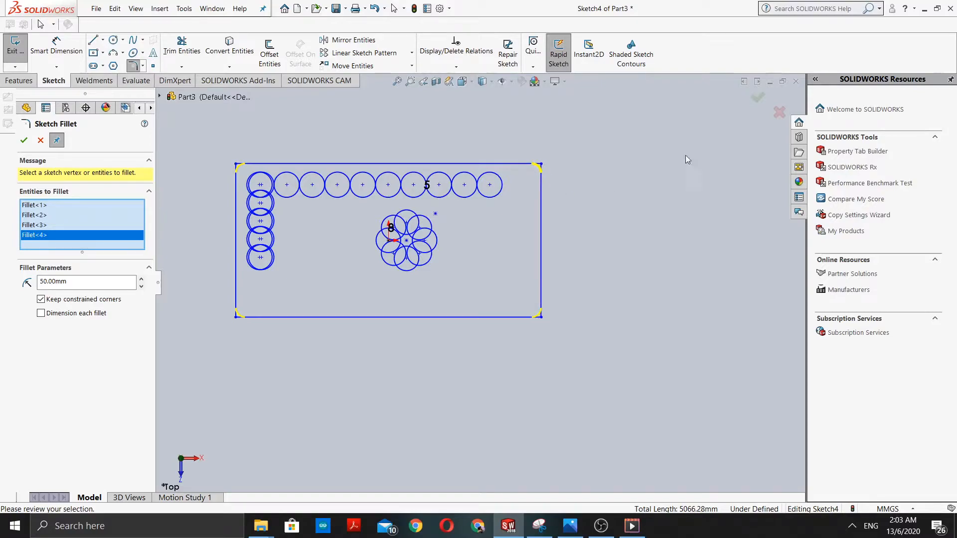
{"action": "left_click", "coordinate": [24, 140]}
Step: Examine the applied fillets at the rectangle's corners, and close Sketch Fillet
{"action": "scroll", "coordinate": [270, 197], "scroll_direction": "down", "scroll_amount": 3}
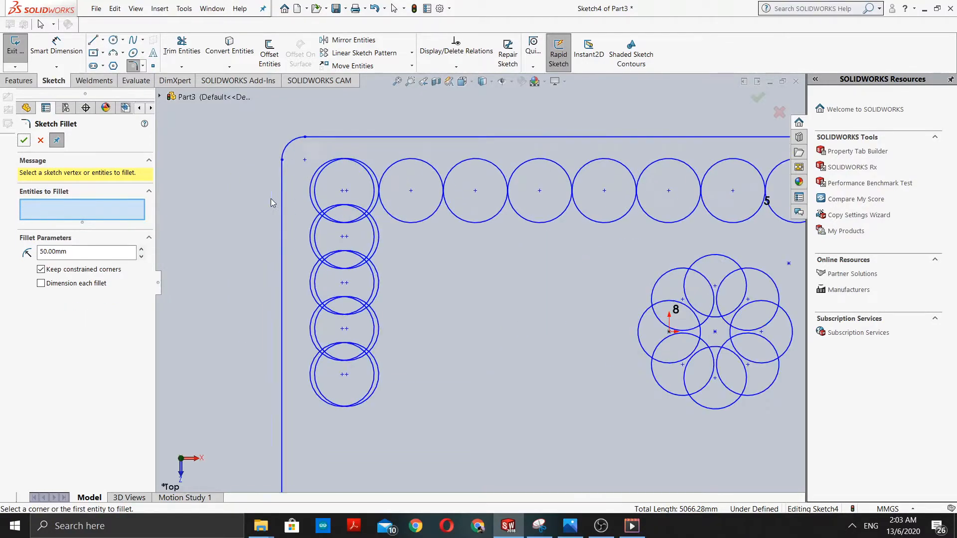
{"action": "scroll", "coordinate": [419, 239], "scroll_direction": "up", "scroll_amount": 3}
{"action": "scroll", "coordinate": [398, 230], "scroll_direction": "down", "scroll_amount": 5}
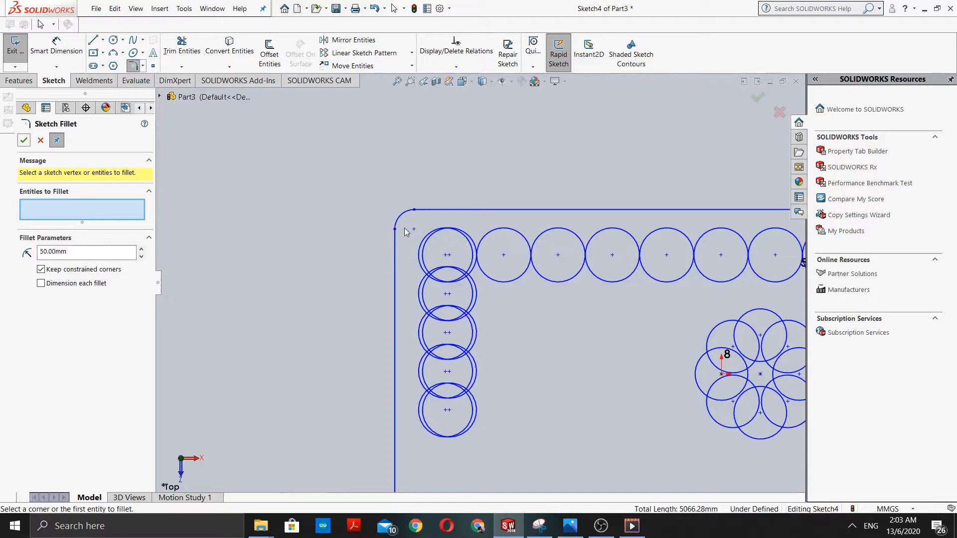
{"action": "scroll", "coordinate": [440, 216], "scroll_direction": "up", "scroll_amount": 3}
{"action": "scroll", "coordinate": [617, 284], "scroll_direction": "down", "scroll_amount": 5}
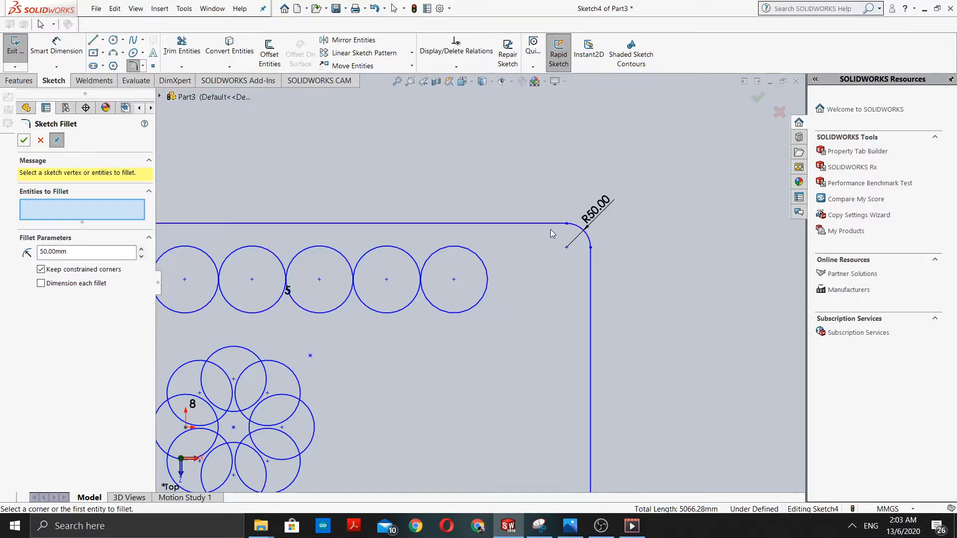
{"action": "scroll", "coordinate": [576, 244], "scroll_direction": "up", "scroll_amount": 2}
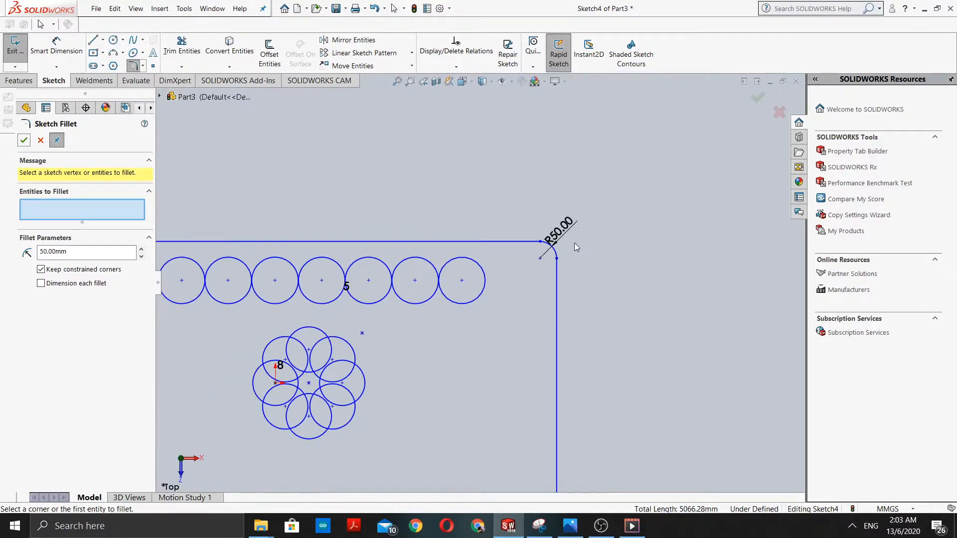
{"action": "scroll", "coordinate": [273, 232], "scroll_direction": "up", "scroll_amount": 4}
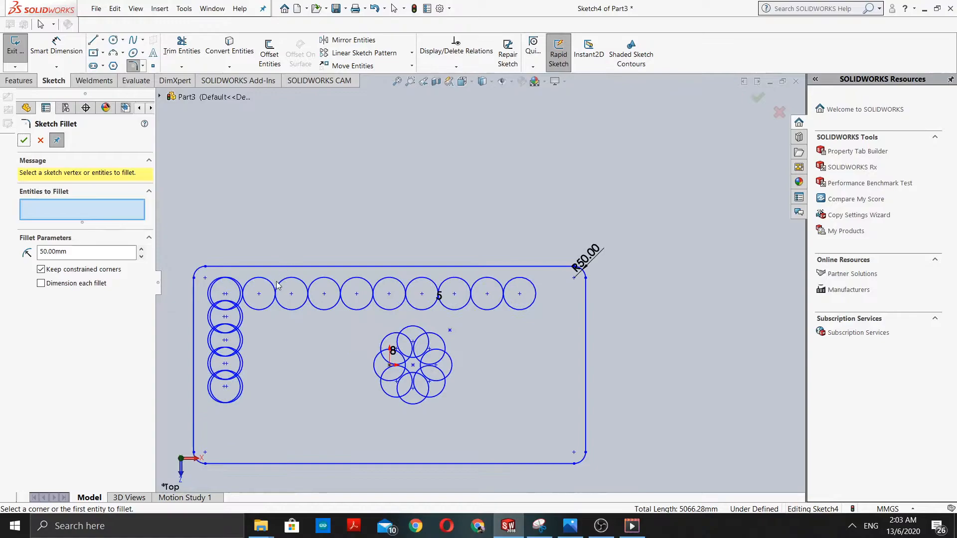
{"action": "scroll", "coordinate": [240, 309], "scroll_direction": "up", "scroll_amount": 1}
{"action": "scroll", "coordinate": [240, 309], "scroll_direction": "down", "scroll_amount": 1}
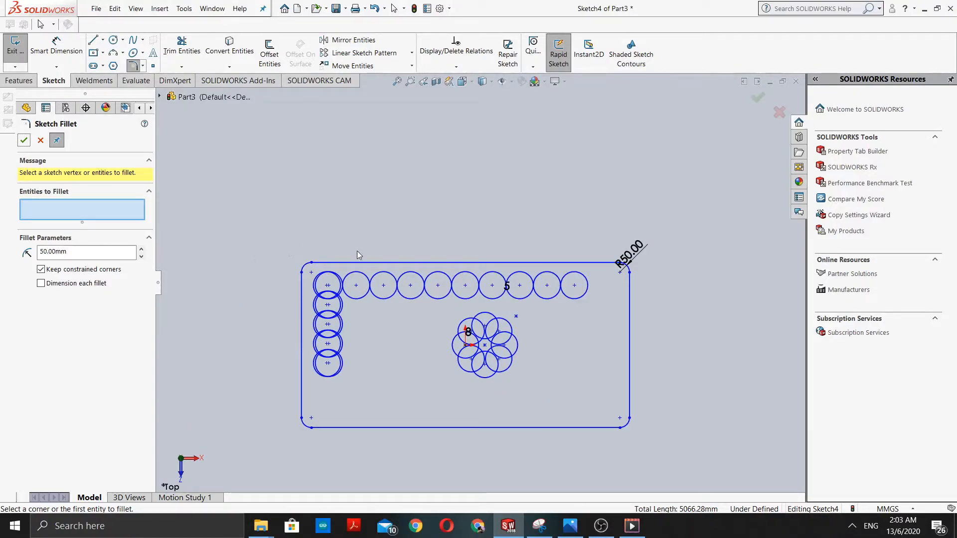
{"action": "scroll", "coordinate": [357, 251], "scroll_direction": "down", "scroll_amount": 1}
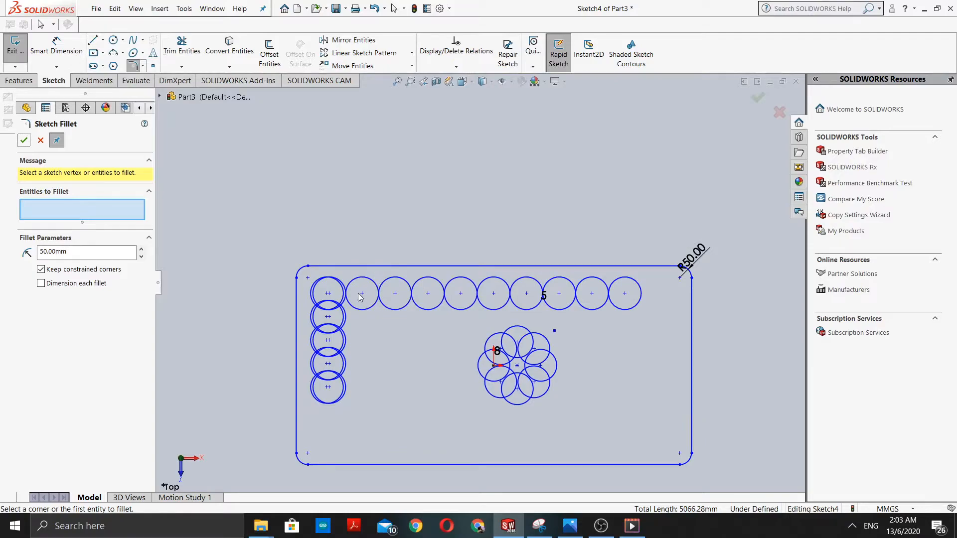
{"action": "left_click", "coordinate": [24, 141]}
Step: Delete all the circles, patterns and the filleted rectangle from the sketch, confirming the removal of their associated dimensions
{"action": "scroll", "coordinate": [514, 328], "scroll_direction": "up", "scroll_amount": 1}
{"action": "scroll", "coordinate": [513, 329], "scroll_direction": "down", "scroll_amount": 1}
{"action": "scroll", "coordinate": [513, 330], "scroll_direction": "up", "scroll_amount": 1}
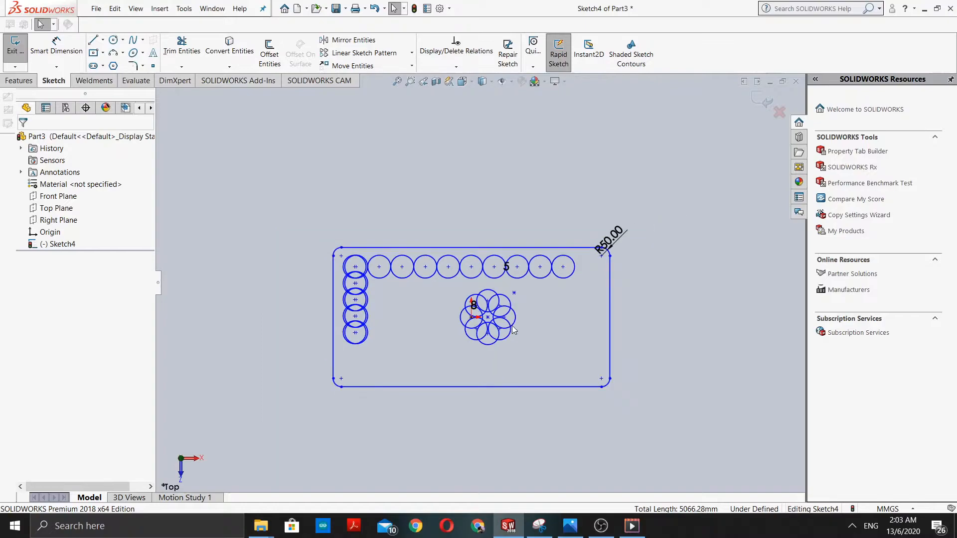
{"action": "scroll", "coordinate": [414, 241], "scroll_direction": "up", "scroll_amount": 2}
{"action": "left_click_drag", "start_coordinate": [345, 216], "coordinate": [668, 401]}
{"action": "key", "text": "Delete"}
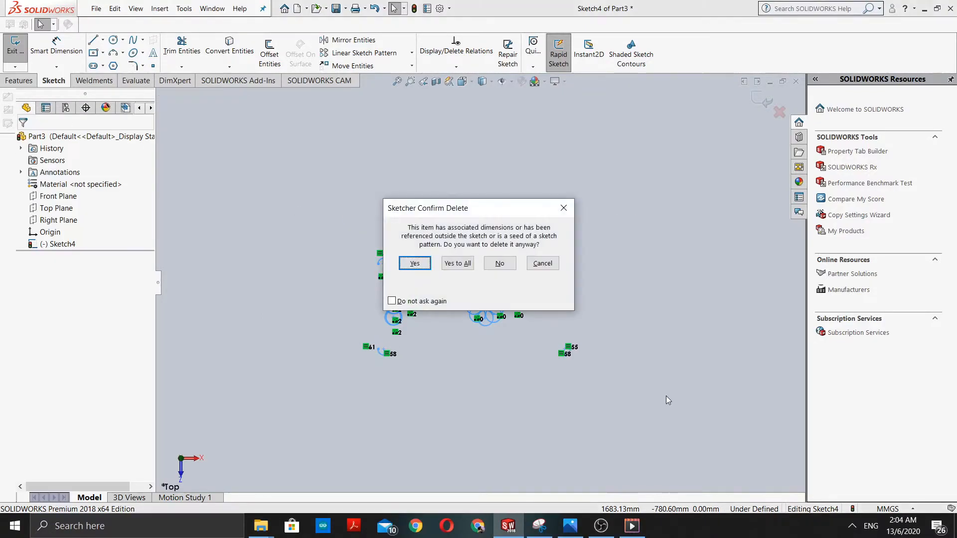
{"action": "left_click", "coordinate": [413, 265]}
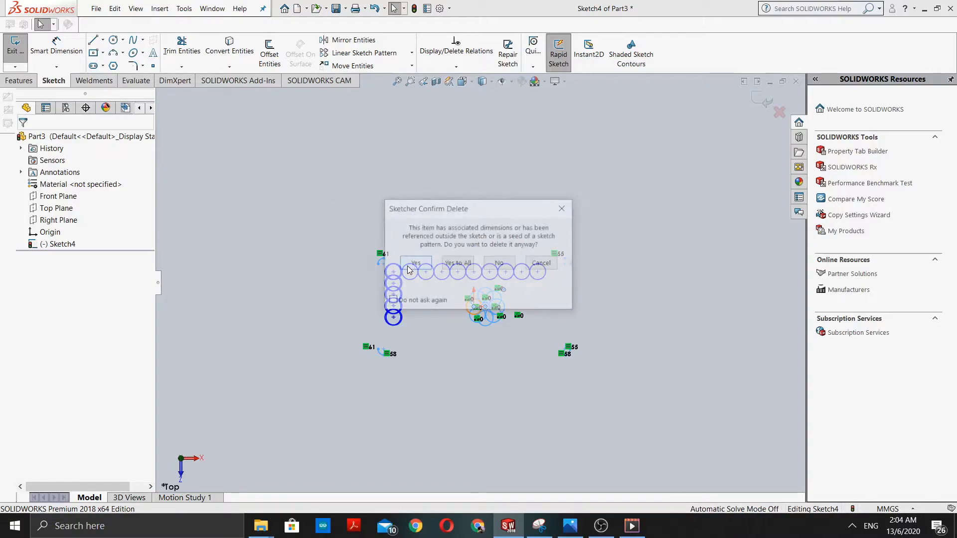
{"action": "left_click", "coordinate": [449, 268]}
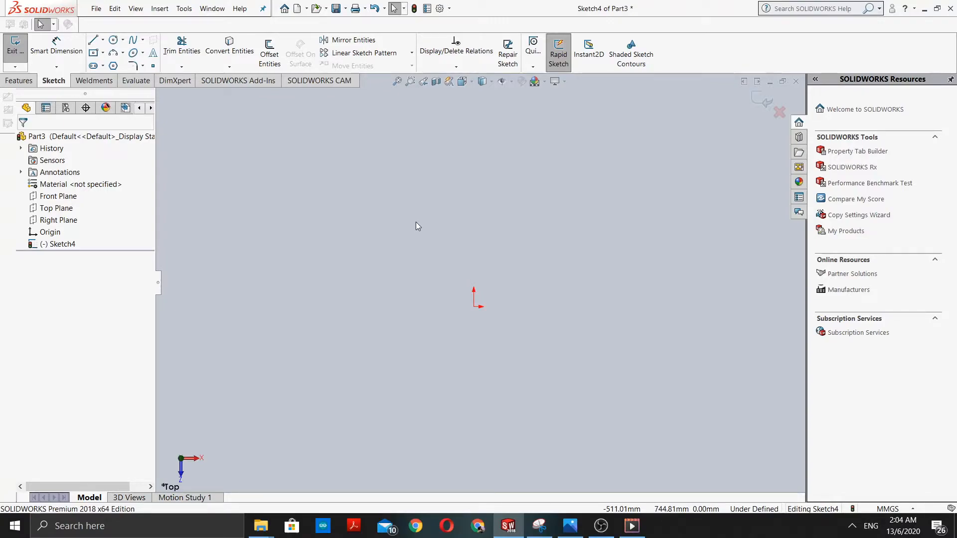
Step: Sketch a center rectangle about 1363 mm wide and 406 mm high, centred on the origin
{"action": "left_click", "coordinate": [93, 52]}
{"action": "left_click", "coordinate": [474, 305]}
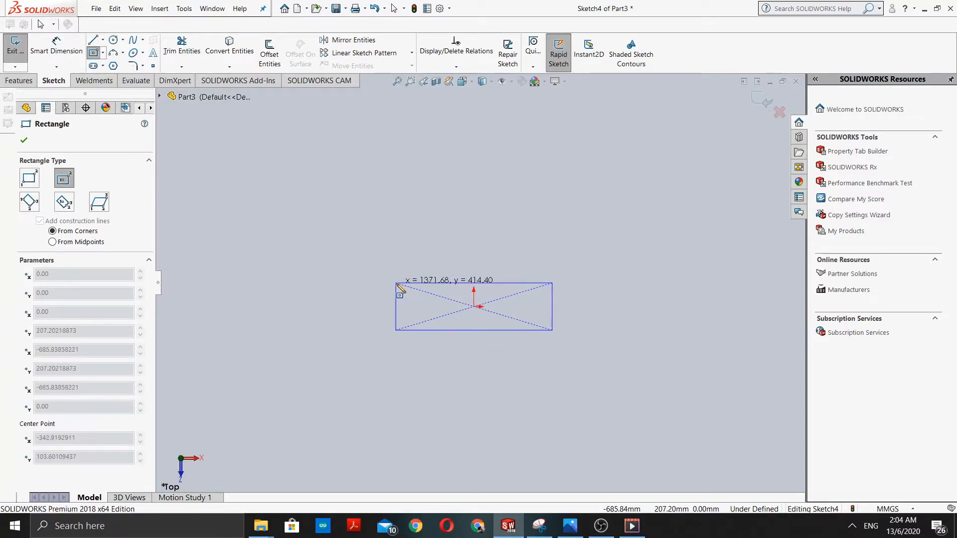
{"action": "left_click", "coordinate": [396, 283]}
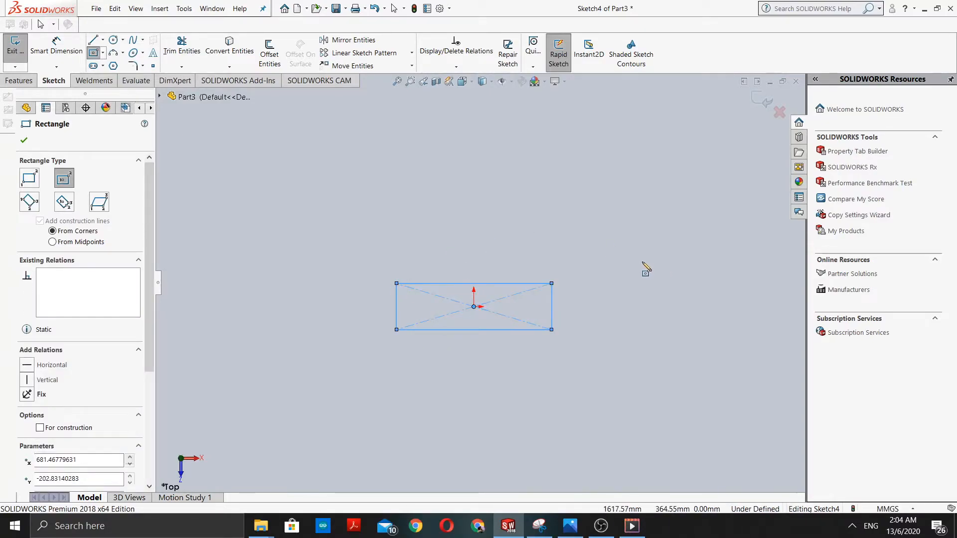
Step: Sketch a circle with a radius of about 175 mm centred on the midpoint of the rectangle's left edge
{"action": "left_click", "coordinate": [113, 40]}
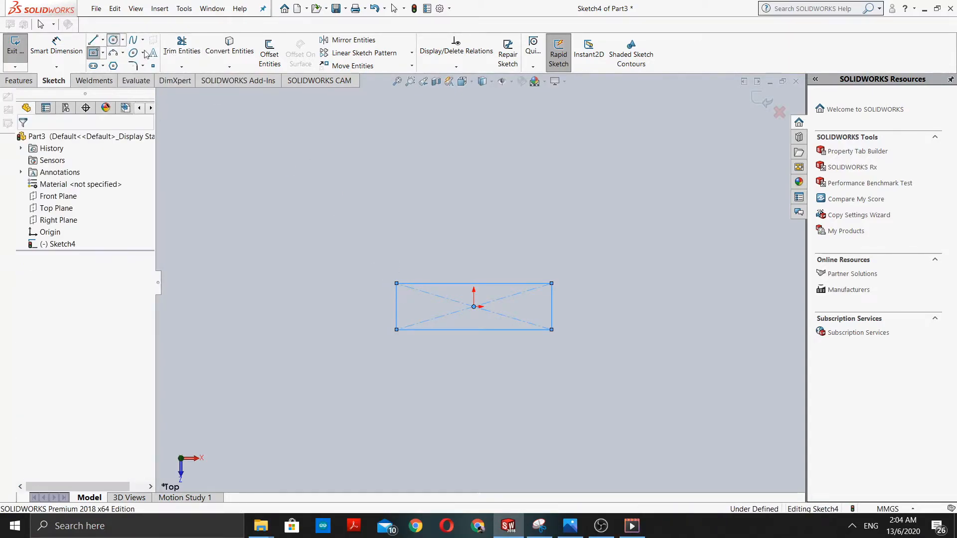
{"action": "left_click", "coordinate": [396, 307]}
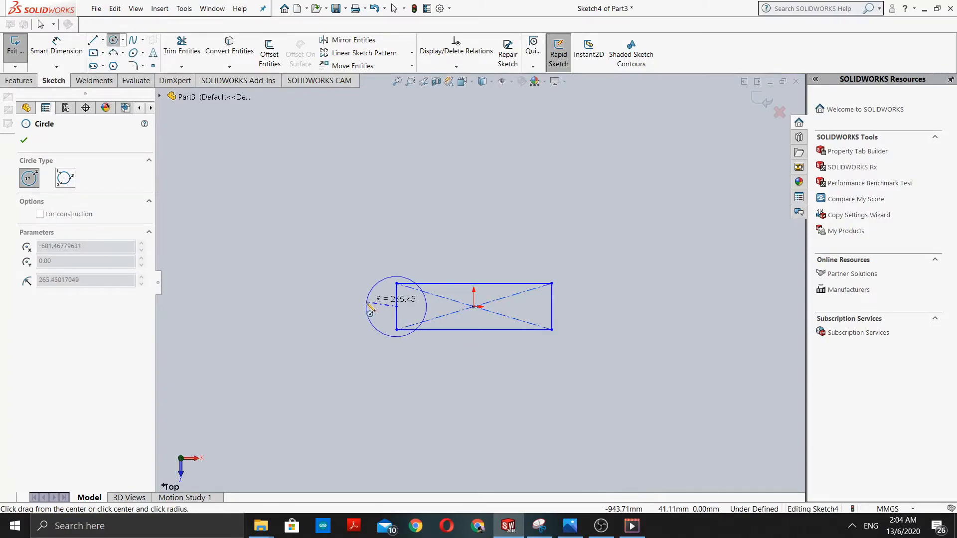
{"action": "left_click", "coordinate": [378, 308]}
Step: Add a Coincident relation between the circle and the rectangle's upper-left corner point
{"action": "scroll", "coordinate": [393, 314], "scroll_direction": "down", "scroll_amount": 5}
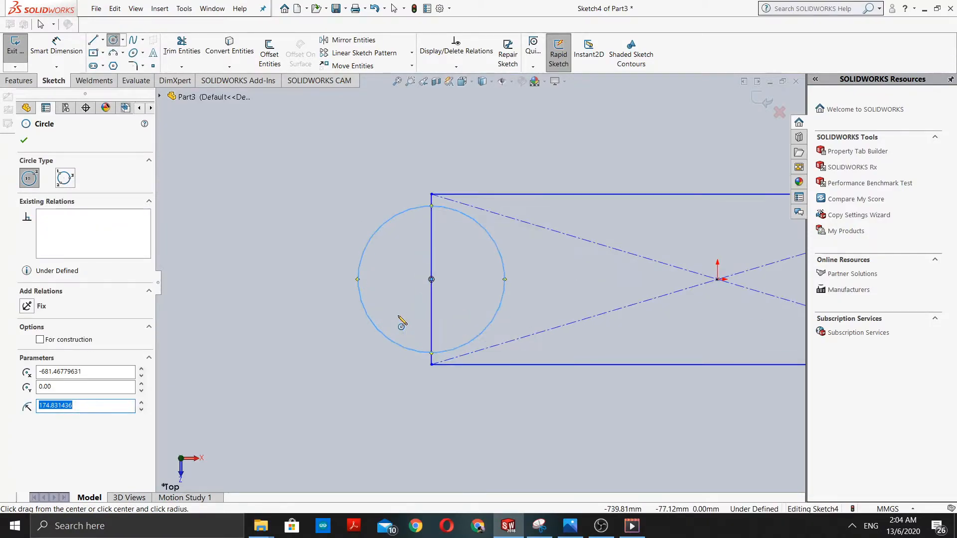
{"action": "scroll", "coordinate": [443, 297], "scroll_direction": "up", "scroll_amount": 4}
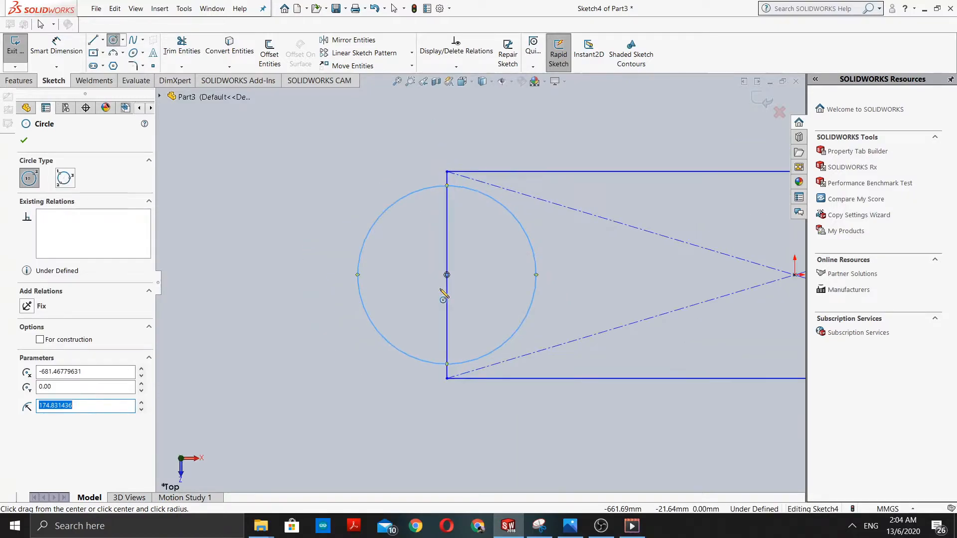
{"action": "scroll", "coordinate": [451, 291], "scroll_direction": "down", "scroll_amount": 3}
{"action": "scroll", "coordinate": [454, 286], "scroll_direction": "down", "scroll_amount": 1}
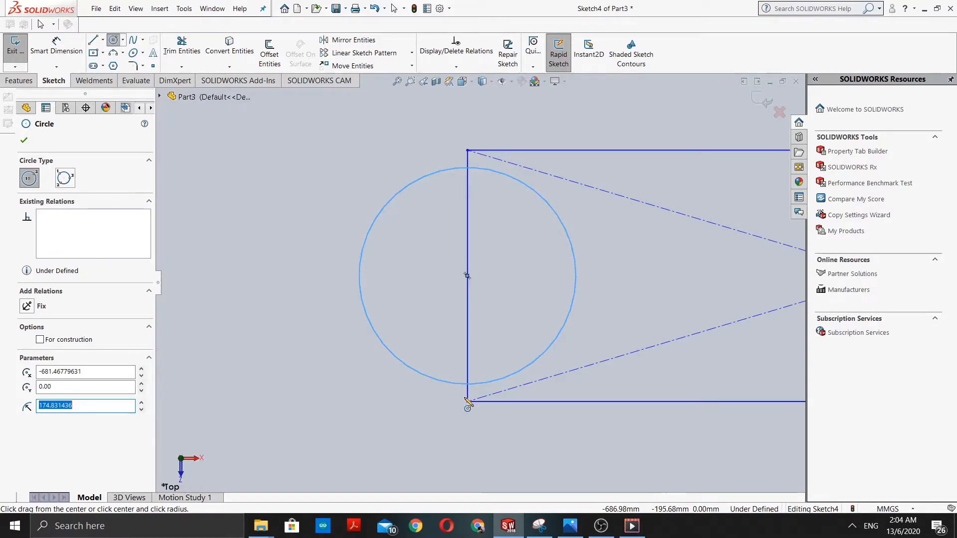
{"action": "scroll", "coordinate": [464, 389], "scroll_direction": "up", "scroll_amount": 5}
{"action": "scroll", "coordinate": [489, 286], "scroll_direction": "down", "scroll_amount": 1}
{"action": "scroll", "coordinate": [454, 336], "scroll_direction": "down", "scroll_amount": 6}
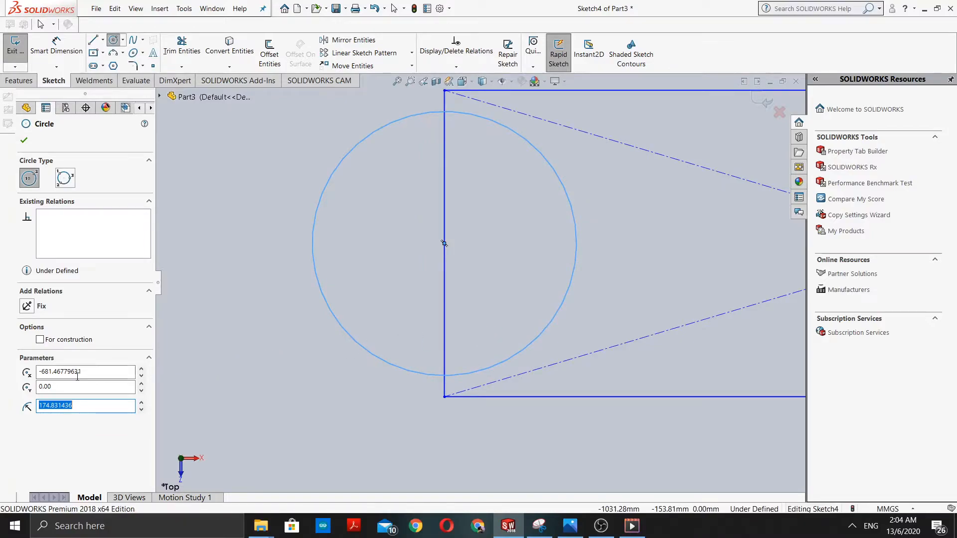
{"action": "left_click", "coordinate": [469, 67]}
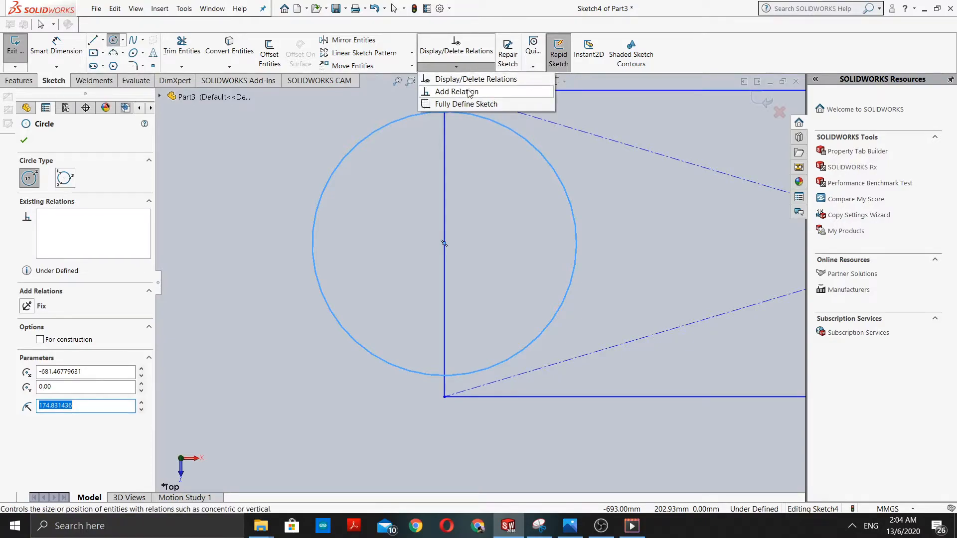
{"action": "left_click", "coordinate": [468, 92]}
{"action": "scroll", "coordinate": [381, 256], "scroll_direction": "up", "scroll_amount": 2}
{"action": "scroll", "coordinate": [467, 184], "scroll_direction": "down", "scroll_amount": 2}
{"action": "scroll", "coordinate": [467, 184], "scroll_direction": "down", "scroll_amount": 3}
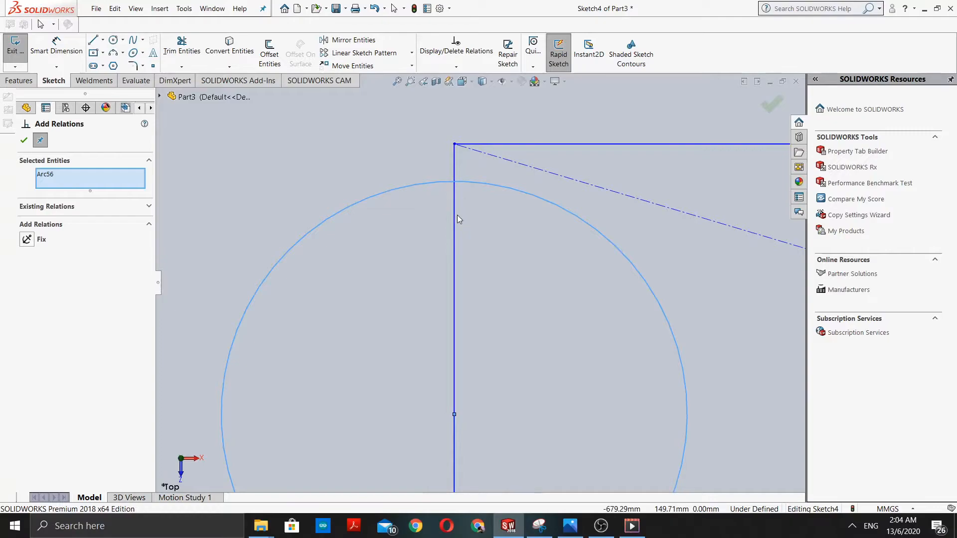
{"action": "scroll", "coordinate": [446, 184], "scroll_direction": "up", "scroll_amount": 3}
{"action": "scroll", "coordinate": [483, 243], "scroll_direction": "down", "scroll_amount": 2}
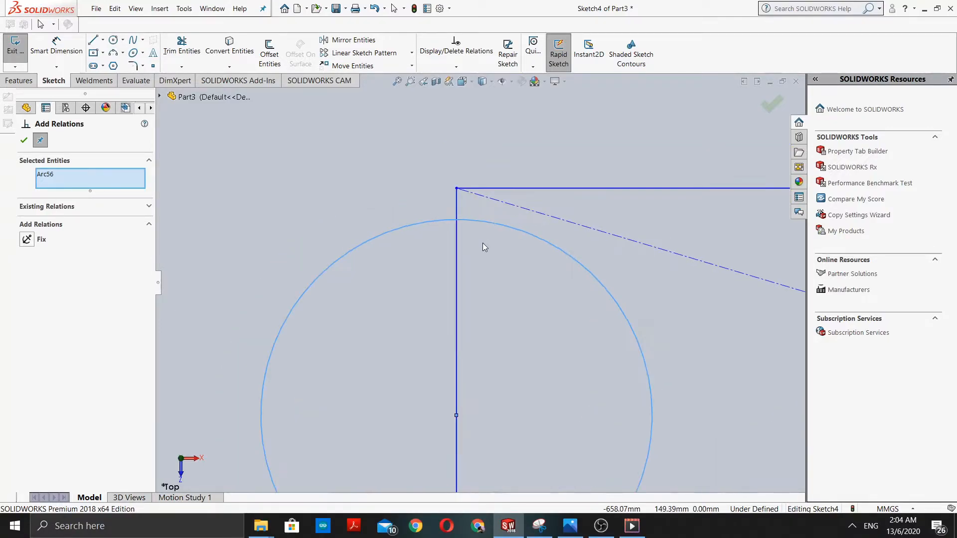
{"action": "left_click", "coordinate": [457, 189]}
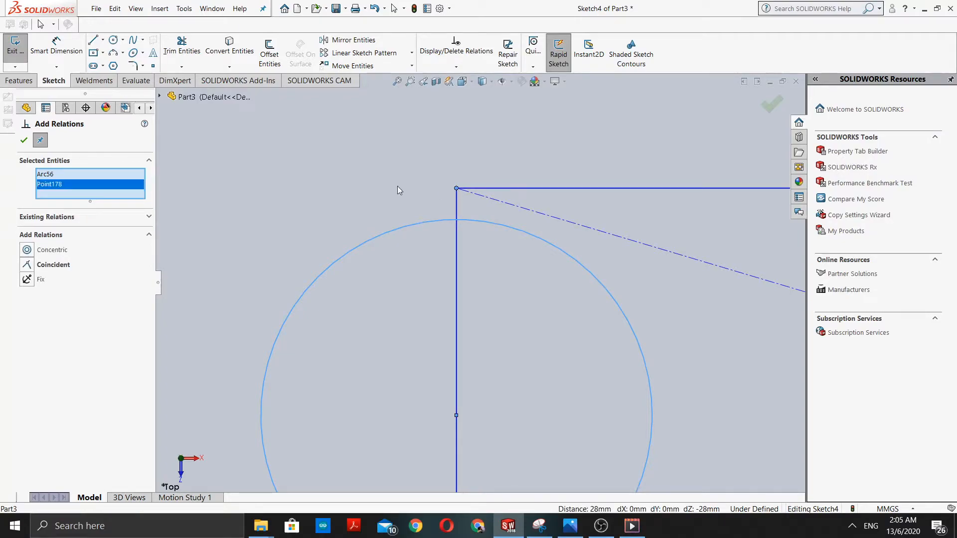
{"action": "left_click", "coordinate": [26, 268]}
Step: Examine how the circle meets the rectangle's upper-left and lower-left corners, closing Add Relations along the way
{"action": "scroll", "coordinate": [338, 340], "scroll_direction": "up", "scroll_amount": 2}
{"action": "scroll", "coordinate": [449, 372], "scroll_direction": "down", "scroll_amount": 3}
{"action": "scroll", "coordinate": [459, 375], "scroll_direction": "up", "scroll_amount": 5}
{"action": "scroll", "coordinate": [502, 436], "scroll_direction": "down", "scroll_amount": 3}
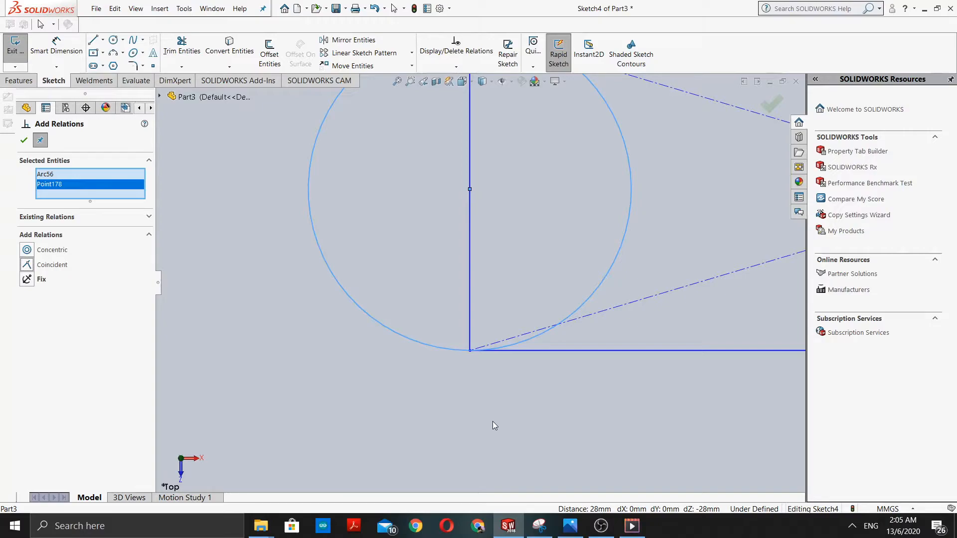
{"action": "scroll", "coordinate": [469, 357], "scroll_direction": "down", "scroll_amount": 3}
{"action": "scroll", "coordinate": [460, 334], "scroll_direction": "down", "scroll_amount": 1}
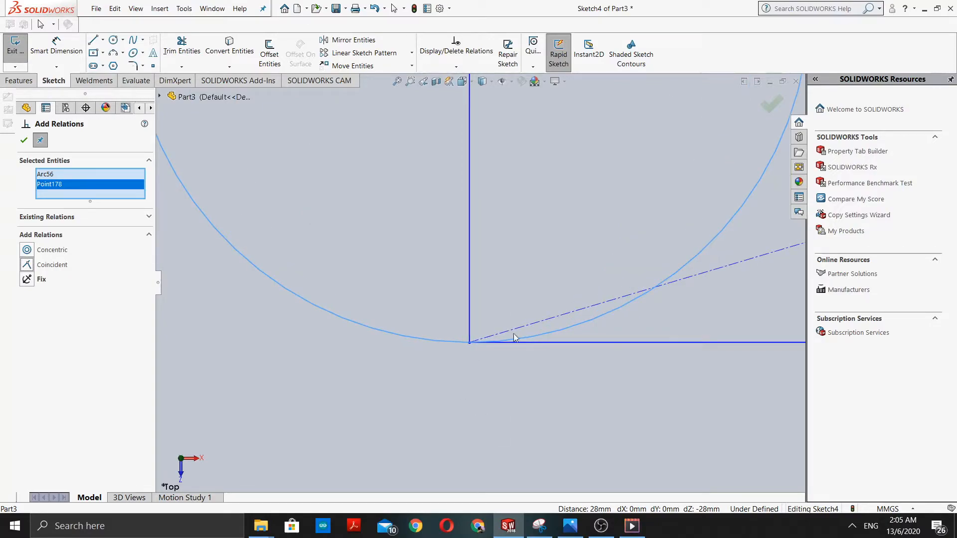
{"action": "scroll", "coordinate": [478, 344], "scroll_direction": "up", "scroll_amount": 3}
{"action": "scroll", "coordinate": [475, 306], "scroll_direction": "up", "scroll_amount": 4}
{"action": "scroll", "coordinate": [473, 298], "scroll_direction": "up", "scroll_amount": 1}
{"action": "scroll", "coordinate": [472, 266], "scroll_direction": "down", "scroll_amount": 1}
{"action": "left_click", "coordinate": [23, 141]}
{"action": "scroll", "coordinate": [501, 241], "scroll_direction": "down", "scroll_amount": 1}
{"action": "scroll", "coordinate": [502, 233], "scroll_direction": "up", "scroll_amount": 1}
{"action": "scroll", "coordinate": [501, 233], "scroll_direction": "down", "scroll_amount": 4}
{"action": "scroll", "coordinate": [529, 205], "scroll_direction": "up", "scroll_amount": 4}
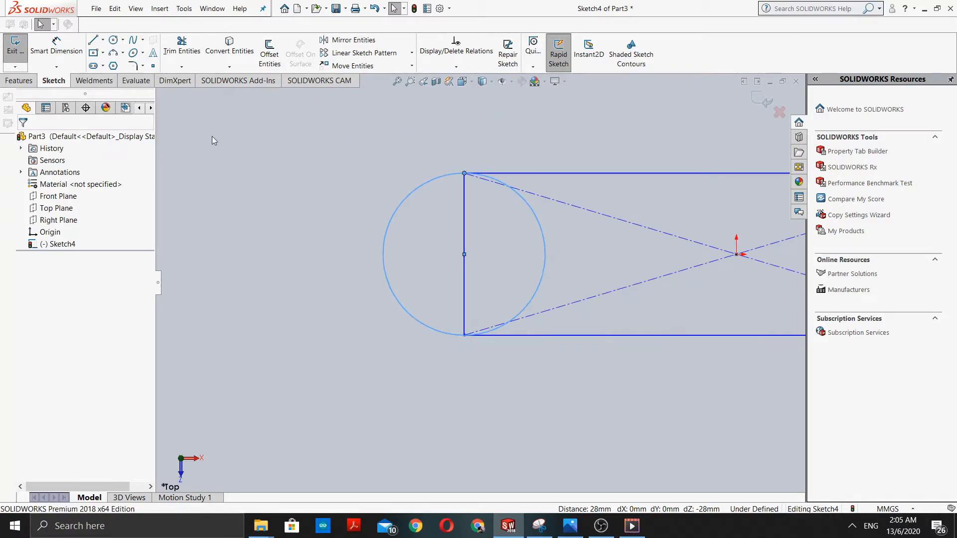
{"action": "scroll", "coordinate": [501, 180], "scroll_direction": "up", "scroll_amount": 2}
{"action": "scroll", "coordinate": [482, 130], "scroll_direction": "down", "scroll_amount": 1}
{"action": "scroll", "coordinate": [549, 287], "scroll_direction": "down", "scroll_amount": 1}
{"action": "scroll", "coordinate": [541, 249], "scroll_direction": "up", "scroll_amount": 2}
{"action": "scroll", "coordinate": [547, 306], "scroll_direction": "down", "scroll_amount": 2}
{"action": "scroll", "coordinate": [558, 314], "scroll_direction": "up", "scroll_amount": 2}
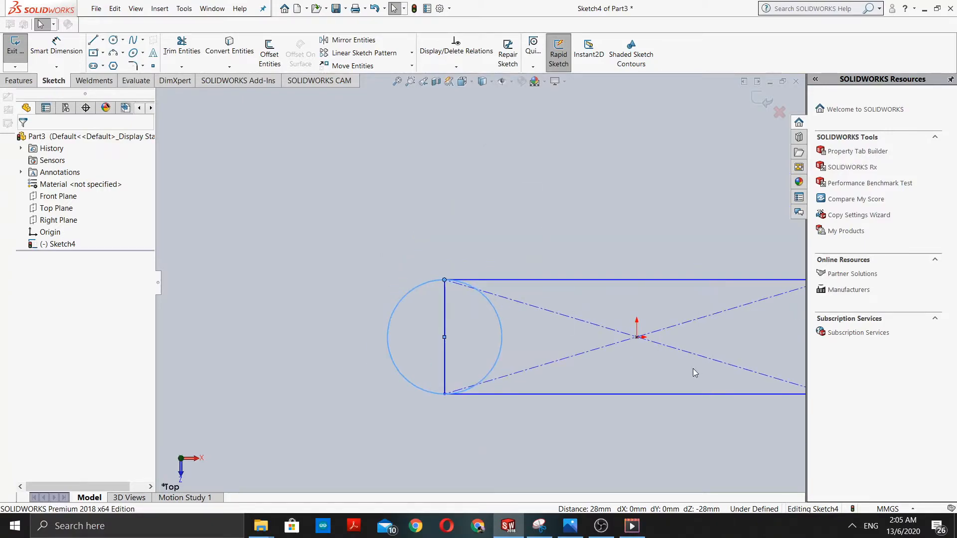
{"action": "scroll", "coordinate": [685, 315], "scroll_direction": "up", "scroll_amount": 1}
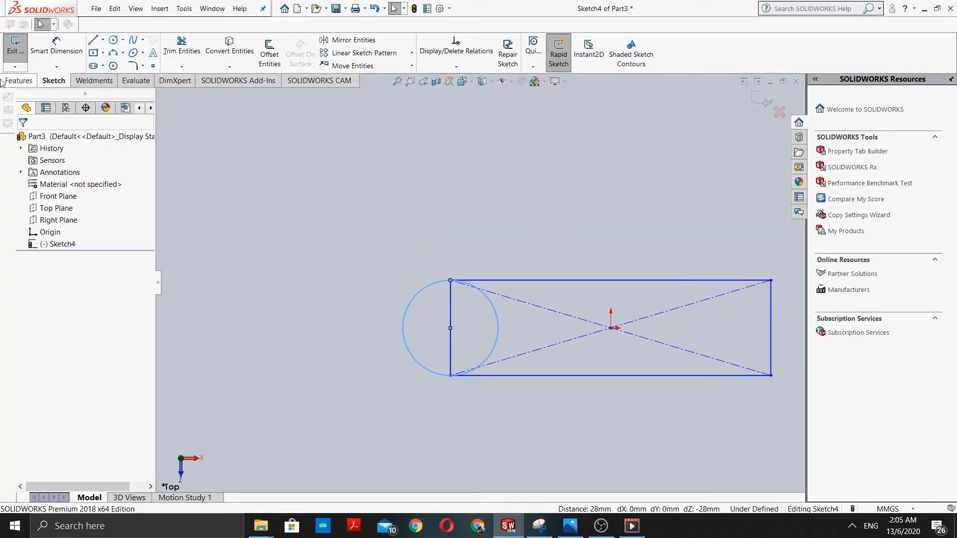
Step: Sketch a vertical line about 687 mm long crossing the rectangle's upper edge, slightly left of the origin
{"action": "left_click", "coordinate": [92, 40]}
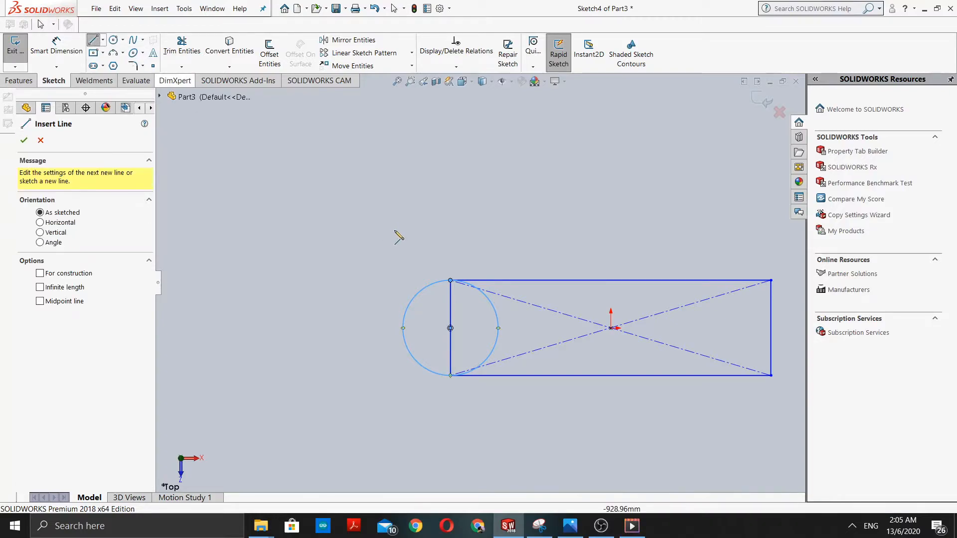
{"action": "left_click", "coordinate": [578, 199]}
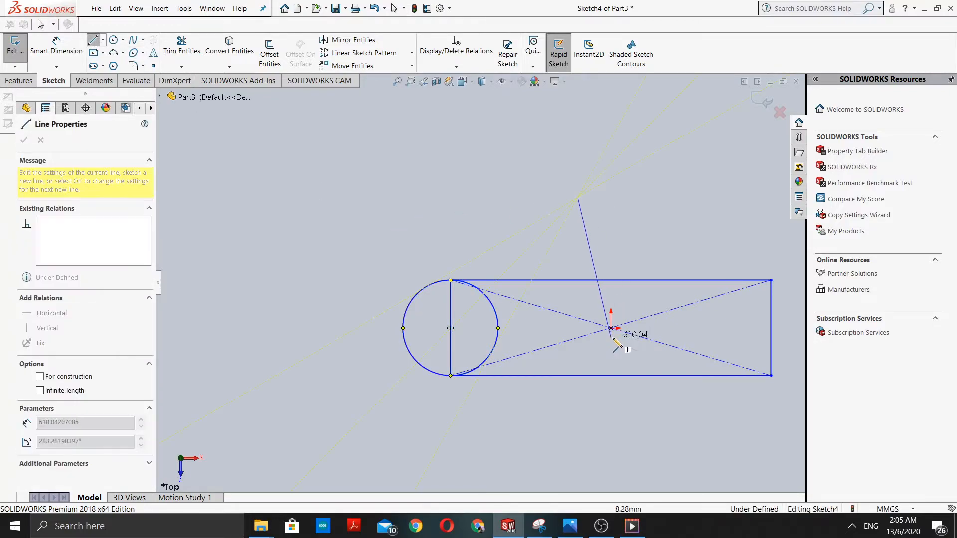
{"action": "double_click", "coordinate": [578, 359]}
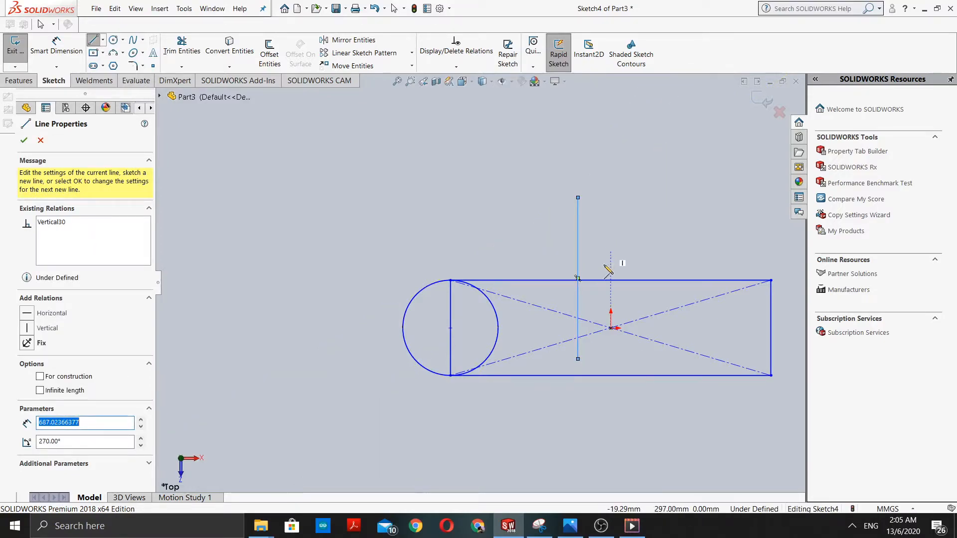
{"action": "scroll", "coordinate": [598, 277], "scroll_direction": "down", "scroll_amount": 6}
{"action": "scroll", "coordinate": [510, 312], "scroll_direction": "down", "scroll_amount": 2}
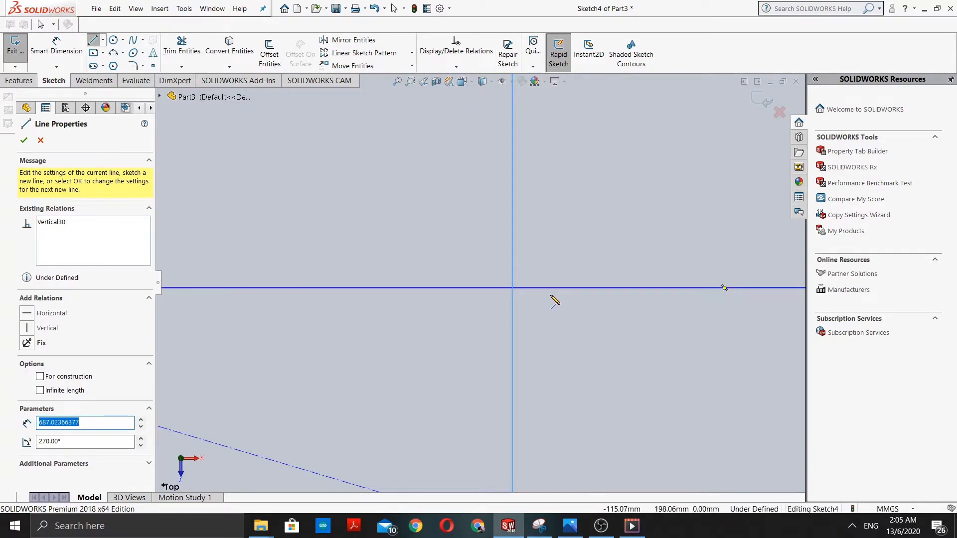
{"action": "scroll", "coordinate": [508, 199], "scroll_direction": "up", "scroll_amount": 5}
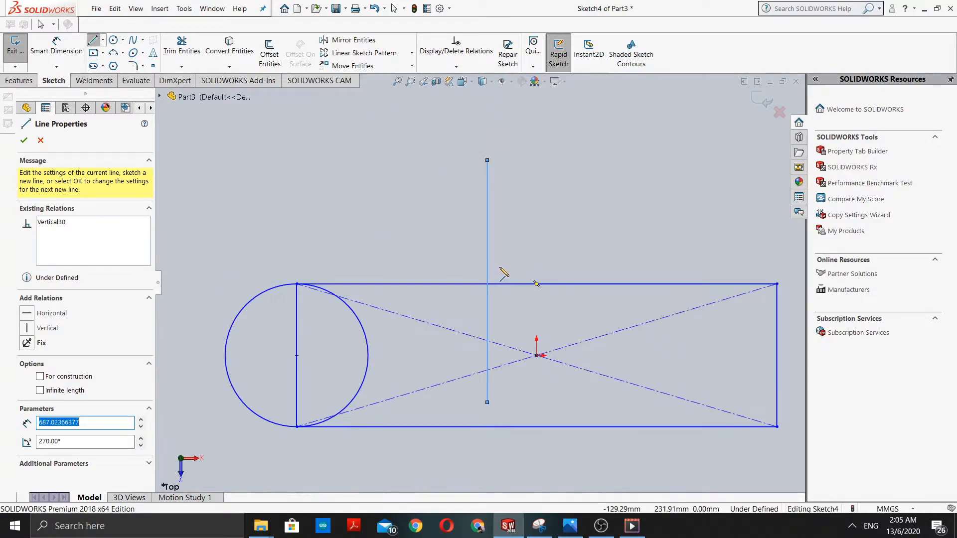
{"action": "left_click", "coordinate": [487, 257]}
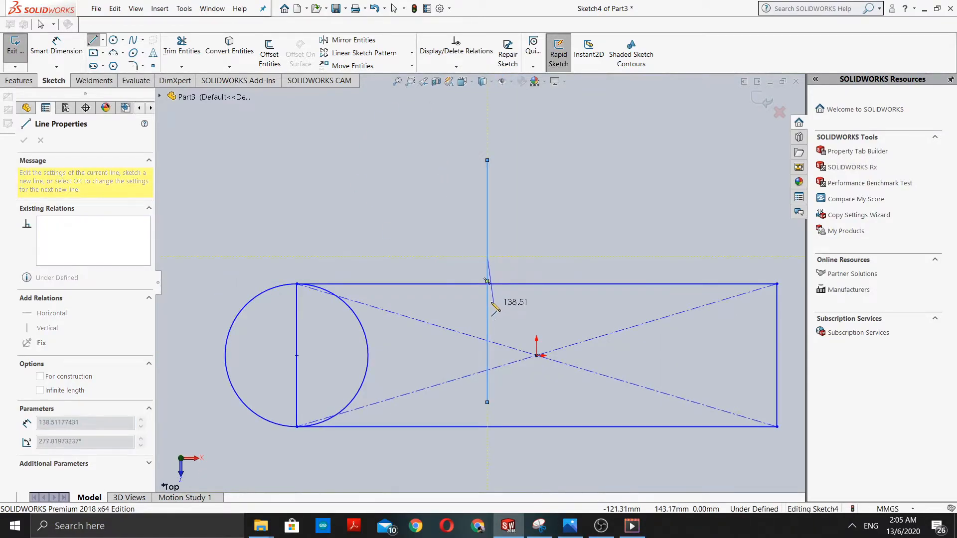
{"action": "scroll", "coordinate": [491, 299], "scroll_direction": "down", "scroll_amount": 2}
{"action": "key", "text": "Escape"}
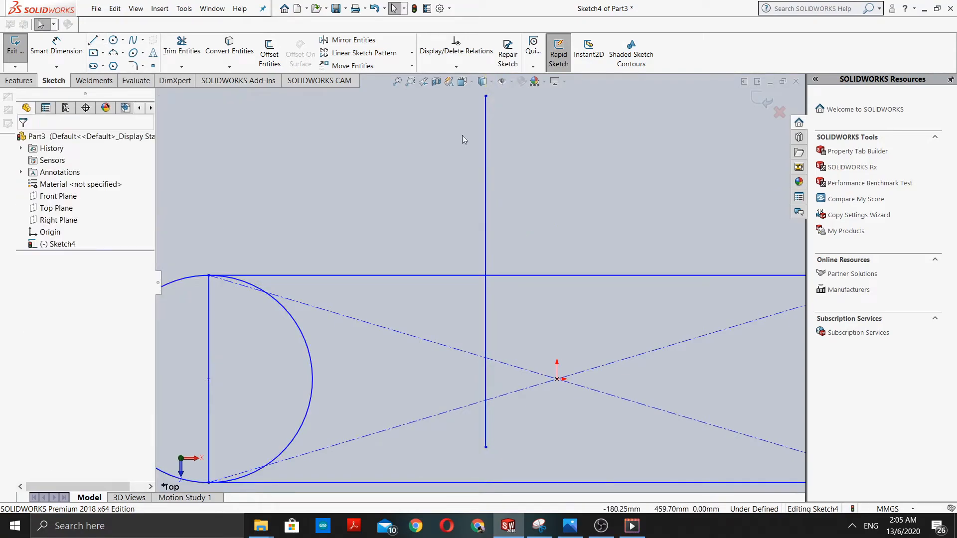
Step: Try to add a relation between the vertical line and the rectangle's upper edge where they cross
{"action": "left_click", "coordinate": [457, 67]}
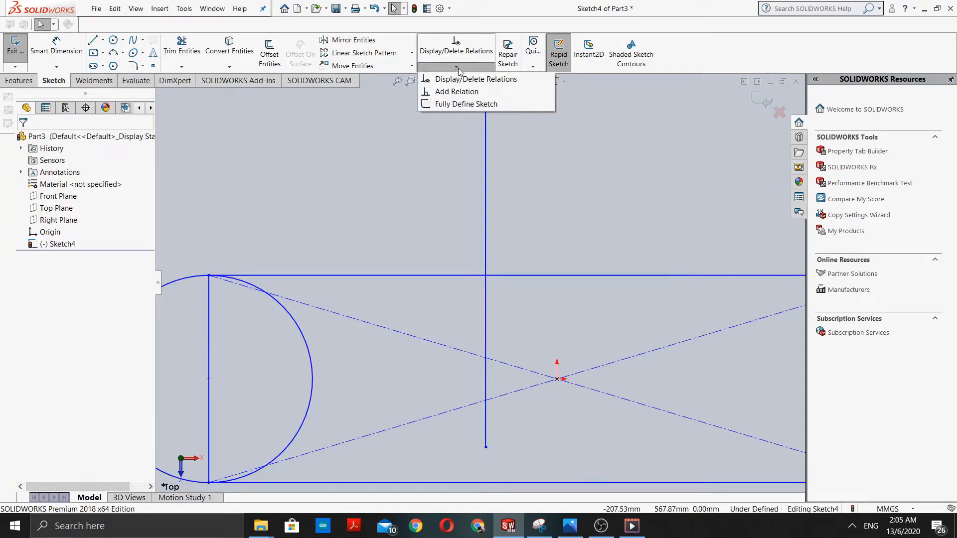
{"action": "left_click", "coordinate": [464, 93]}
{"action": "scroll", "coordinate": [508, 305], "scroll_direction": "down", "scroll_amount": 1}
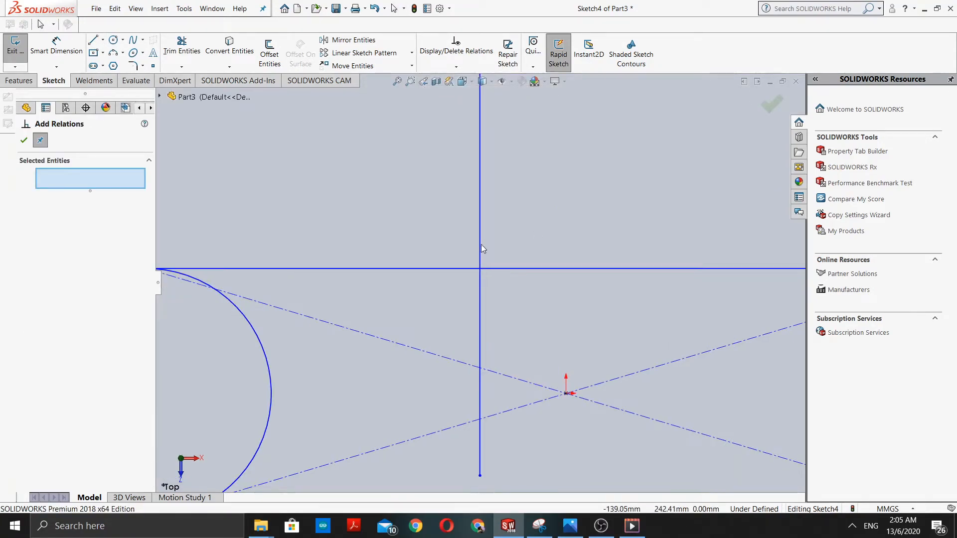
{"action": "left_click", "coordinate": [480, 253]}
{"action": "left_click", "coordinate": [478, 272]}
{"action": "left_click", "coordinate": [478, 269]}
{"action": "scroll", "coordinate": [481, 258], "scroll_direction": "up", "scroll_amount": 2}
{"action": "left_click", "coordinate": [481, 259]}
{"action": "left_click", "coordinate": [482, 259]}
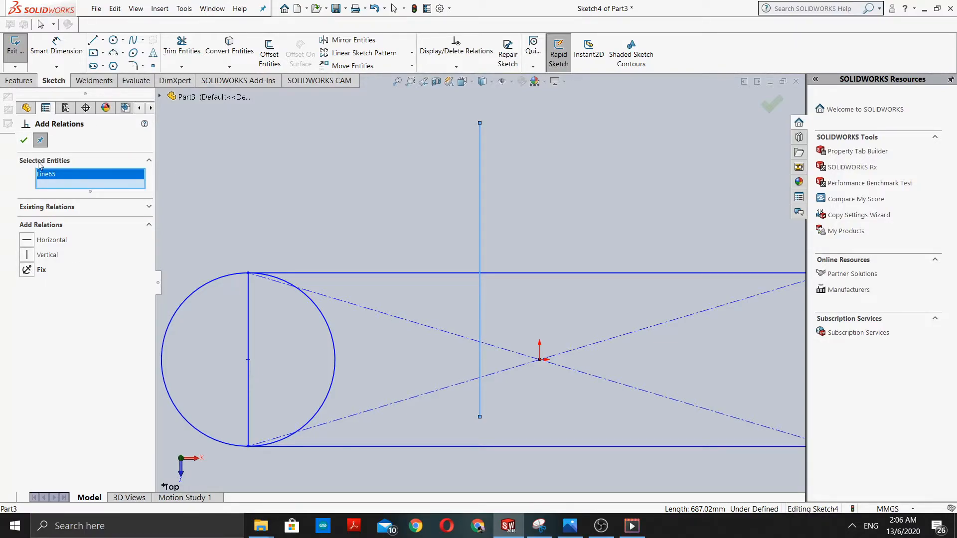
{"action": "left_click", "coordinate": [384, 246]}
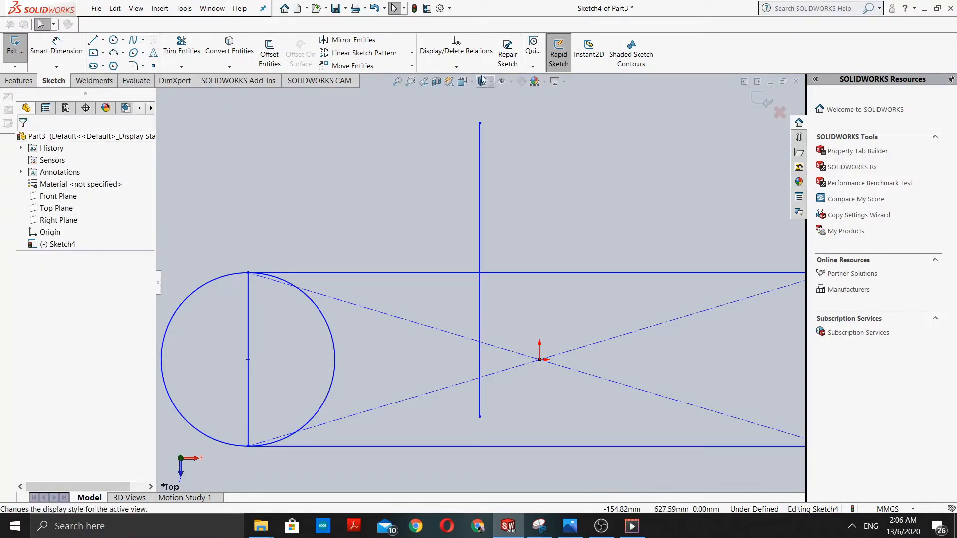
Step: Review the vertical line's existing relations and the list of all relations in the sketch
{"action": "left_click", "coordinate": [456, 47]}
{"action": "left_click", "coordinate": [479, 258]}
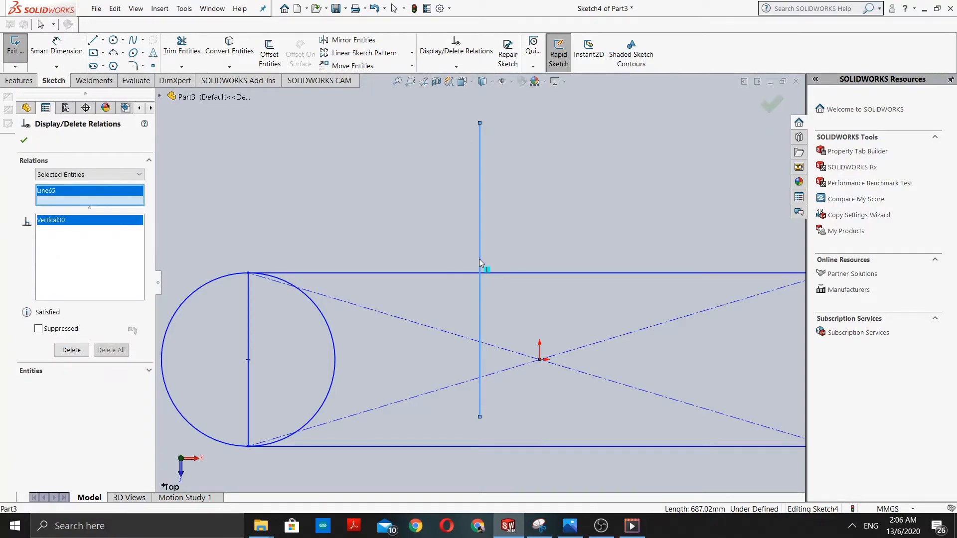
{"action": "left_click", "coordinate": [480, 274]}
{"action": "left_click", "coordinate": [480, 274]}
{"action": "scroll", "coordinate": [484, 281], "scroll_direction": "up", "scroll_amount": 1}
{"action": "scroll", "coordinate": [478, 274], "scroll_direction": "down", "scroll_amount": 6}
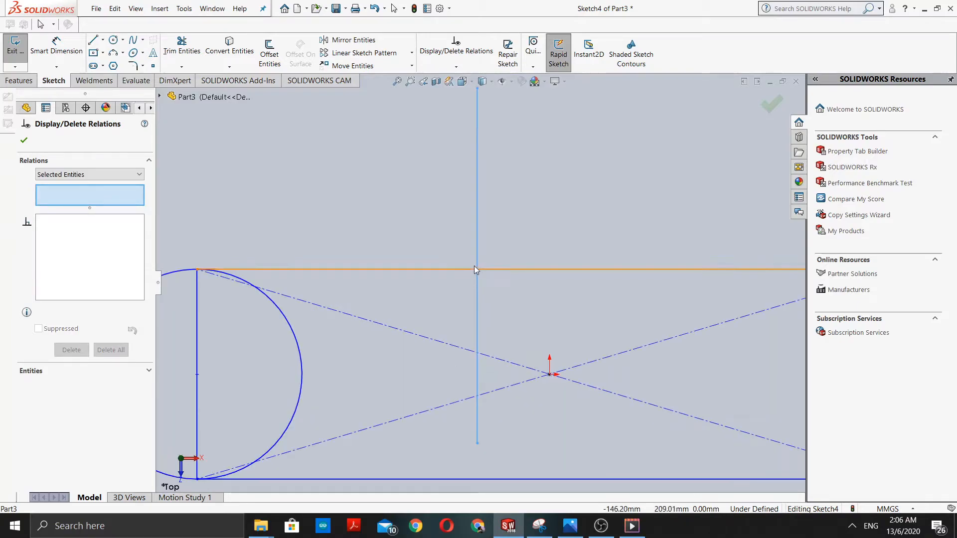
{"action": "left_click", "coordinate": [456, 47]}
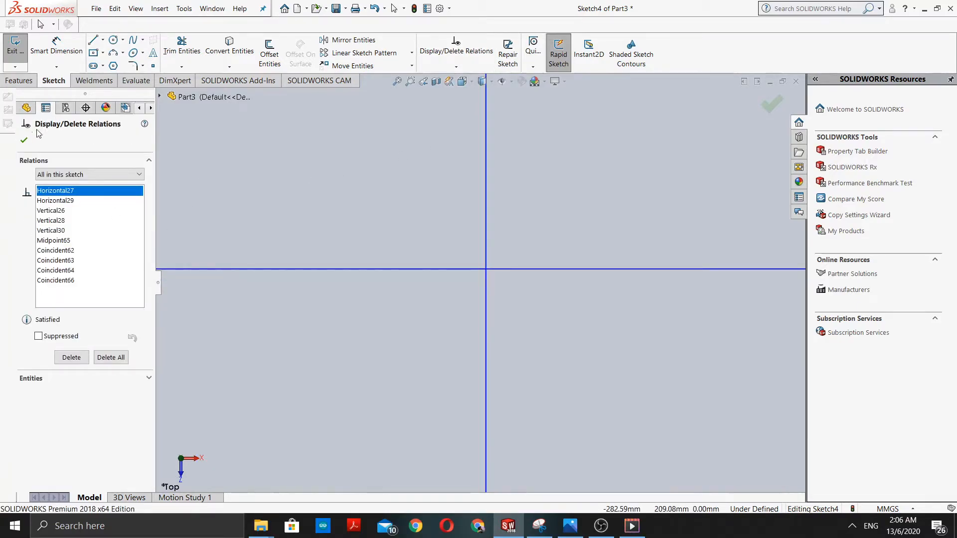
{"action": "left_click", "coordinate": [23, 140]}
Step: Inspect the properties and existing relations of the vertical line and the rectangle's upper edge
{"action": "left_click", "coordinate": [485, 238]}
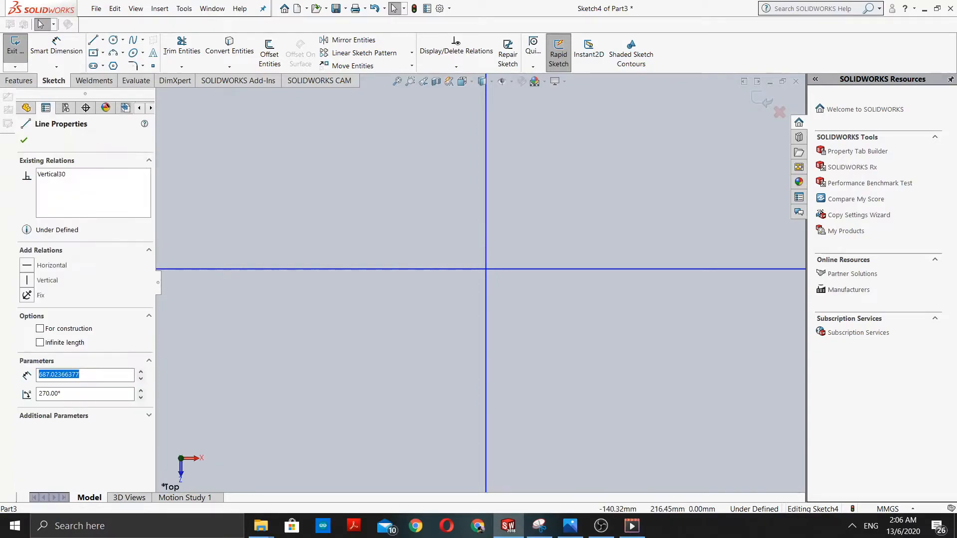
{"action": "scroll", "coordinate": [507, 281], "scroll_direction": "up", "scroll_amount": 5}
{"action": "left_click", "coordinate": [529, 277]}
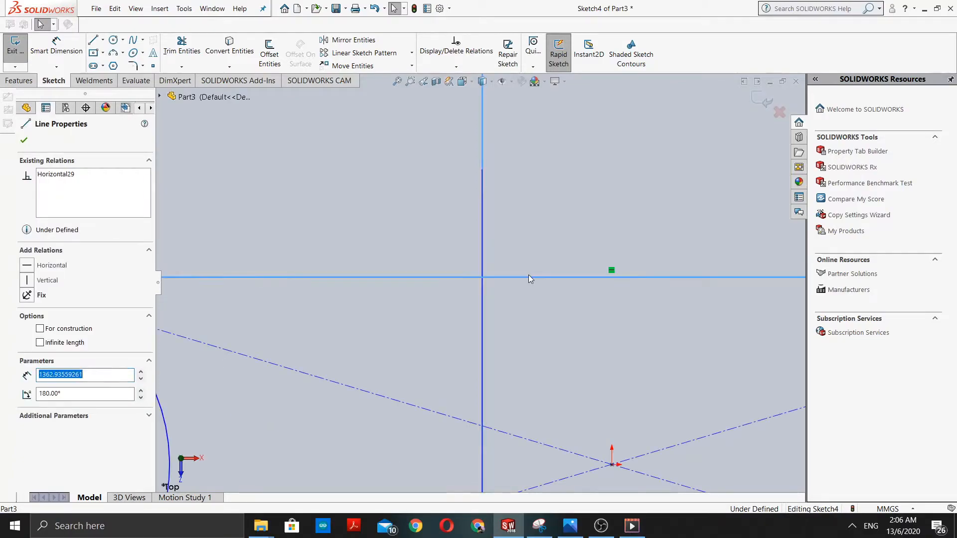
{"action": "scroll", "coordinate": [532, 286], "scroll_direction": "up", "scroll_amount": 3}
{"action": "left_click", "coordinate": [479, 274]}
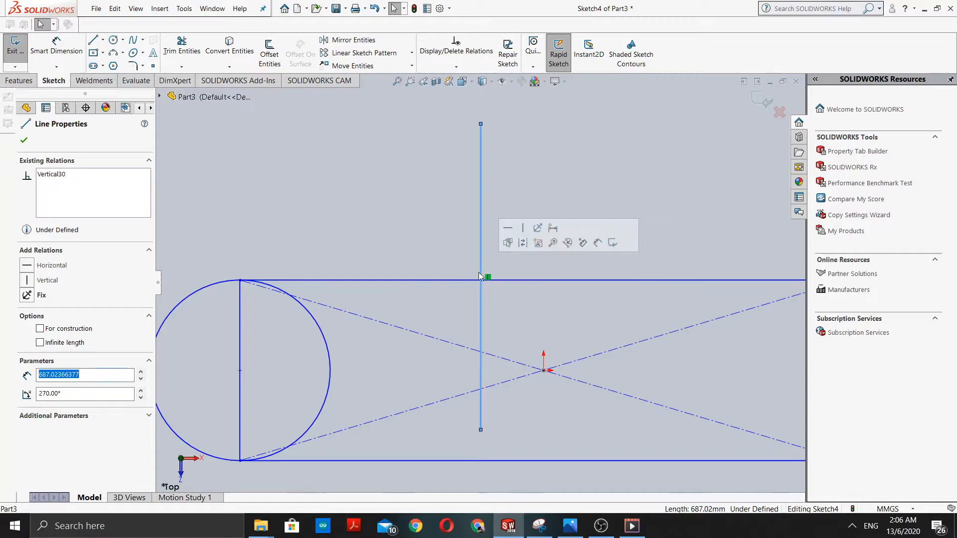
{"action": "left_click", "coordinate": [457, 49]}
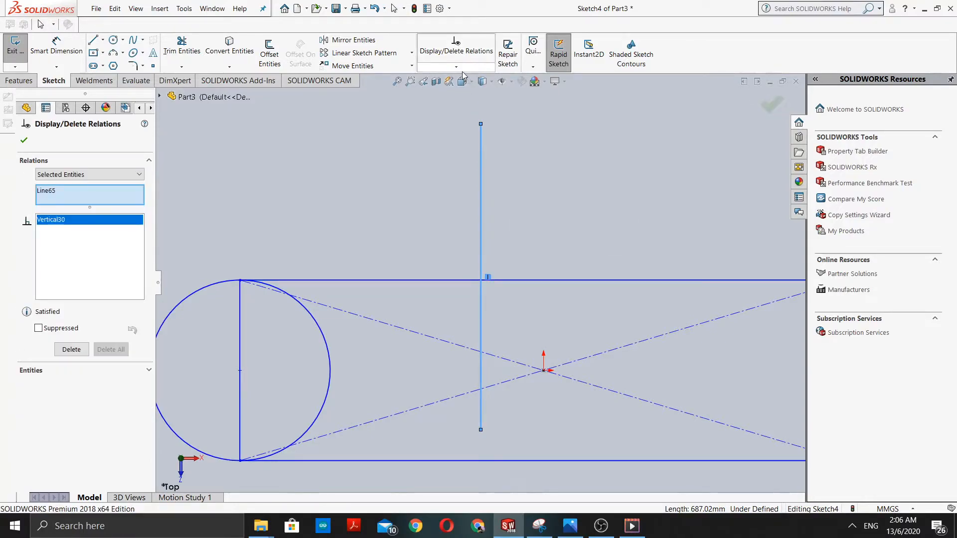
{"action": "left_click", "coordinate": [456, 66]}
{"action": "left_click", "coordinate": [455, 91]}
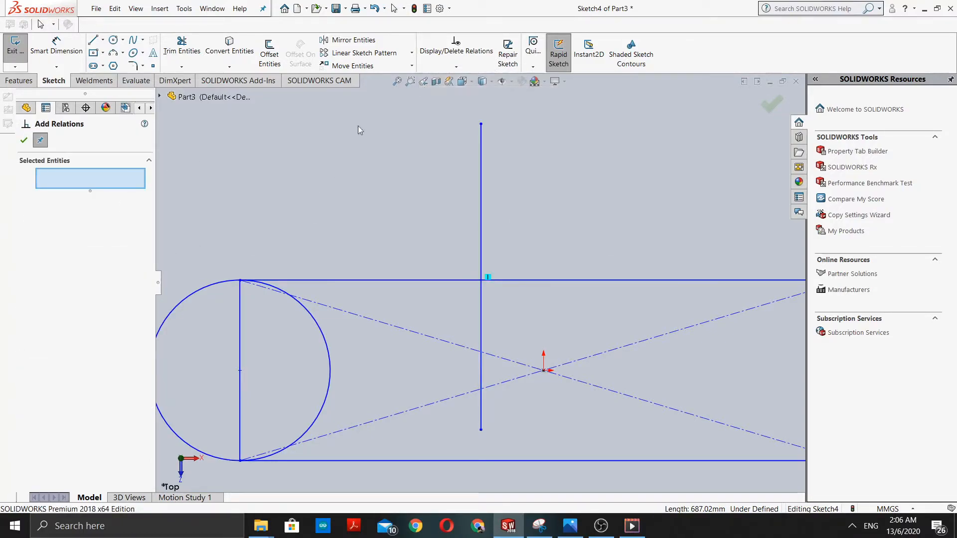
{"action": "left_click", "coordinate": [456, 50]}
{"action": "left_click", "coordinate": [456, 66]}
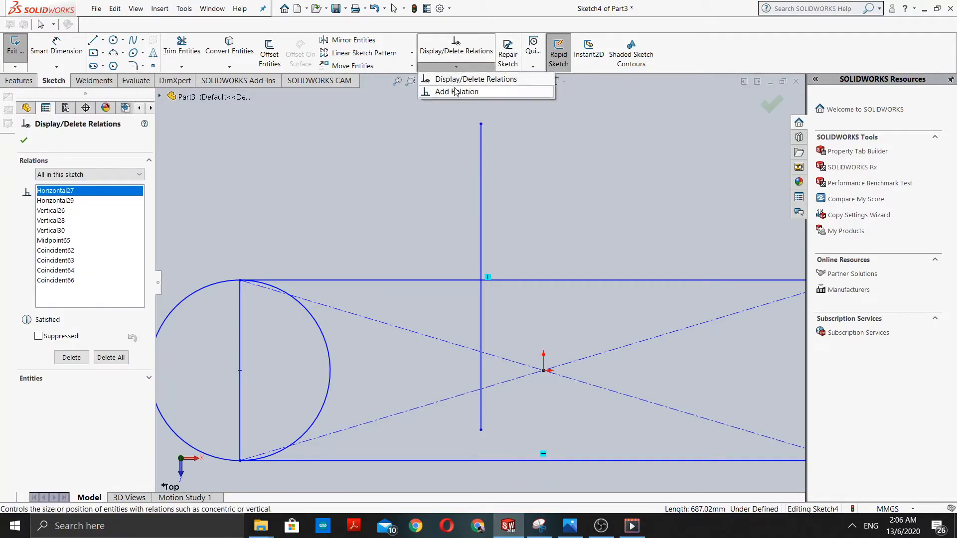
{"action": "left_click", "coordinate": [453, 90]}
{"action": "left_click", "coordinate": [463, 64]}
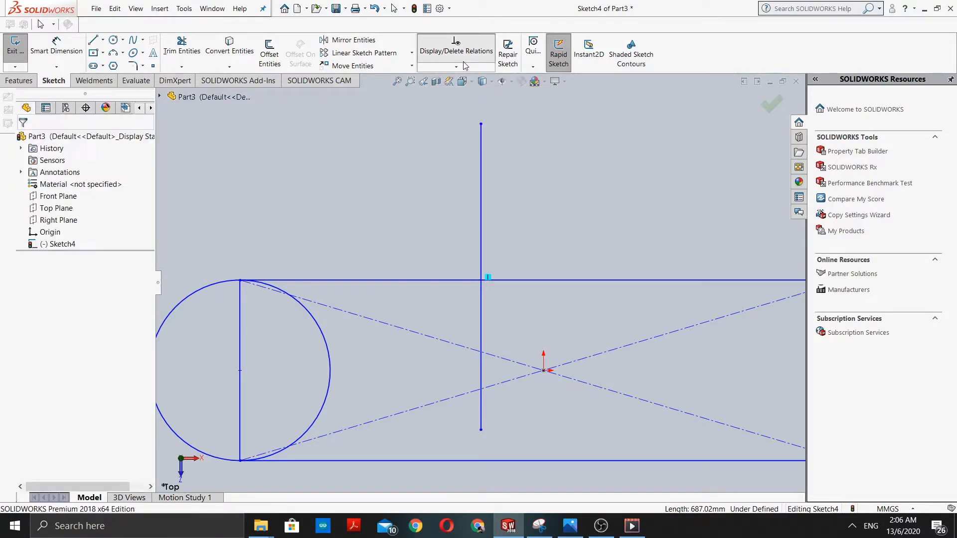
Step: Examine the vertical line's relation and its crossing with the rectangle's upper edge, closing Display/Delete Relations along the way
{"action": "left_click", "coordinate": [487, 279]}
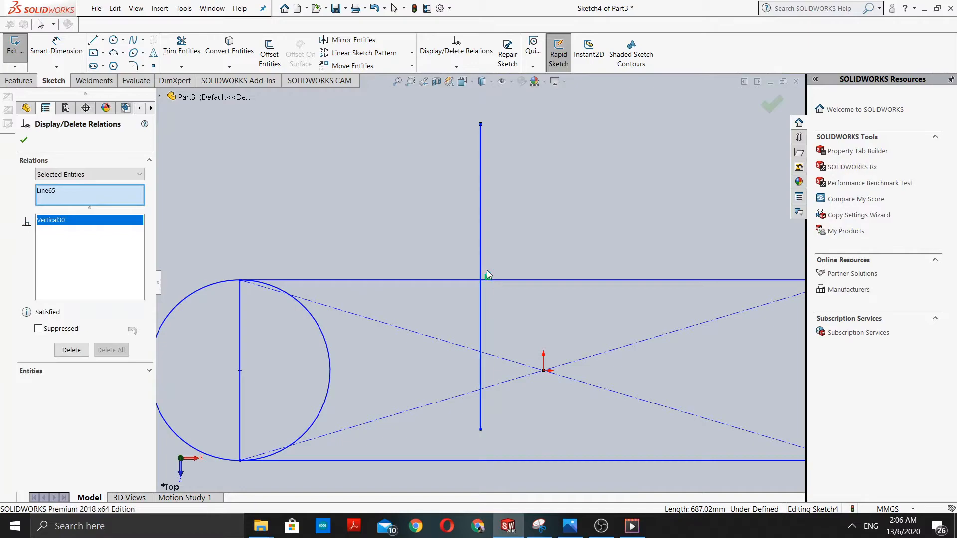
{"action": "scroll", "coordinate": [486, 272], "scroll_direction": "down", "scroll_amount": 5}
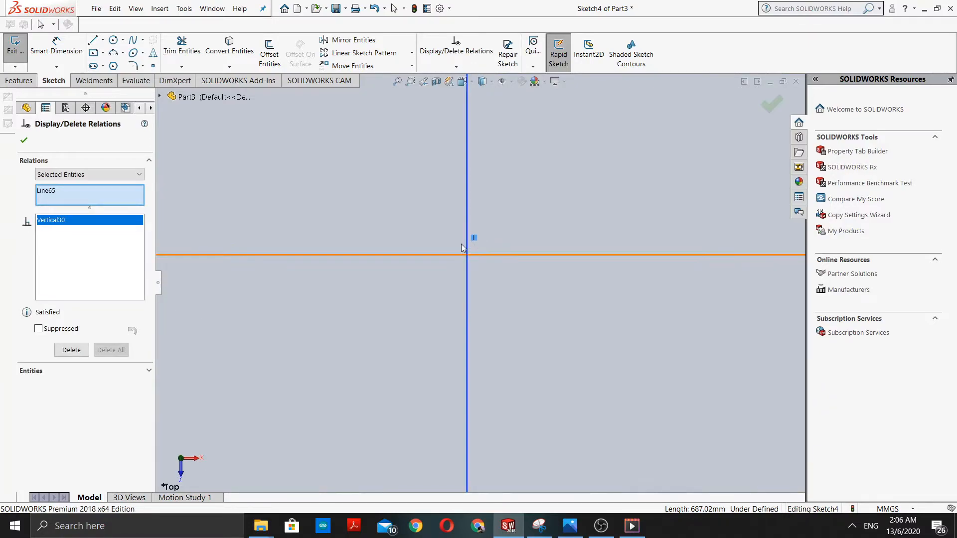
{"action": "left_click", "coordinate": [771, 104]}
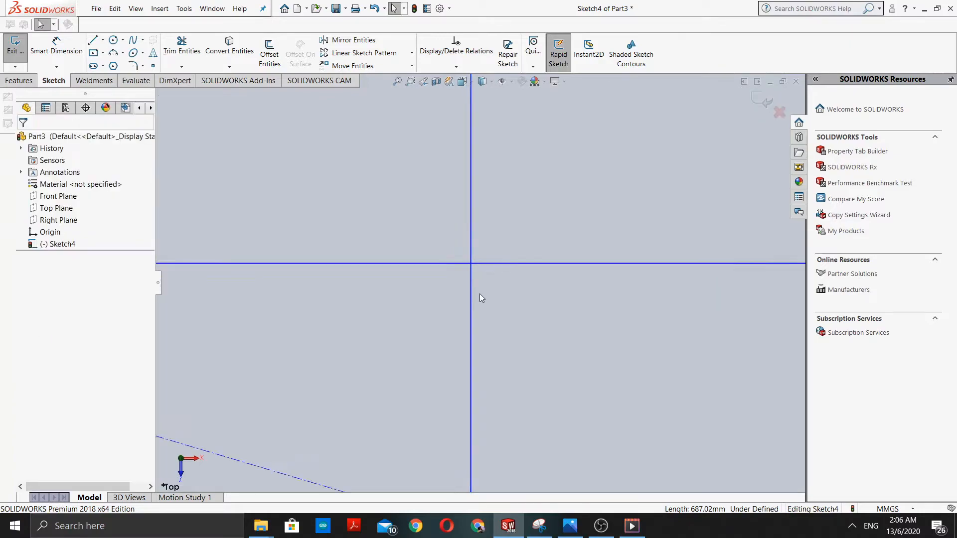
{"action": "scroll", "coordinate": [476, 322], "scroll_direction": "up", "scroll_amount": 5}
{"action": "scroll", "coordinate": [485, 339], "scroll_direction": "down", "scroll_amount": 5}
{"action": "scroll", "coordinate": [529, 324], "scroll_direction": "up", "scroll_amount": 5}
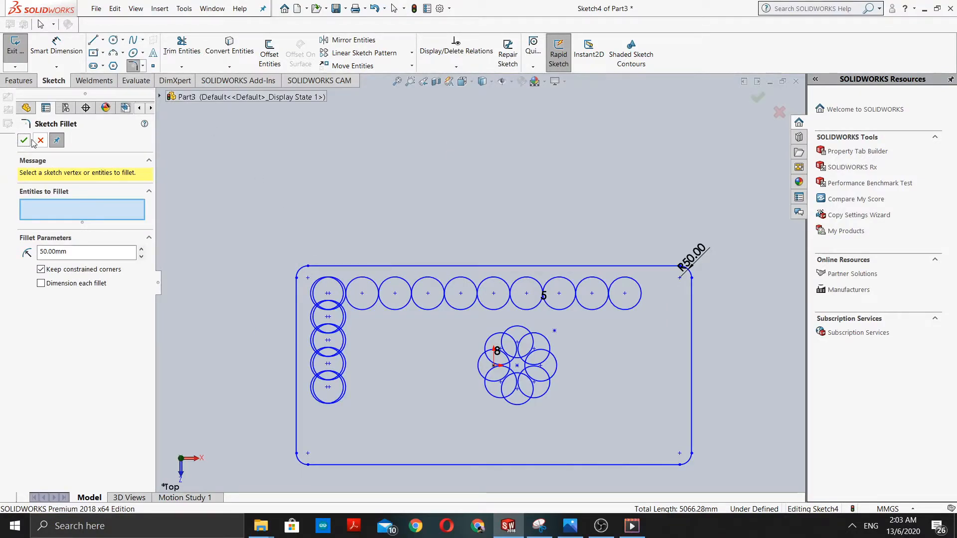
Step: Finish the Sketch Fillet command and delete all sketch entities, including the filleted rectangle and the circle patterns
{"action": "left_click", "coordinate": [24, 140]}
{"action": "scroll", "coordinate": [513, 330], "scroll_direction": "up", "scroll_amount": 2}
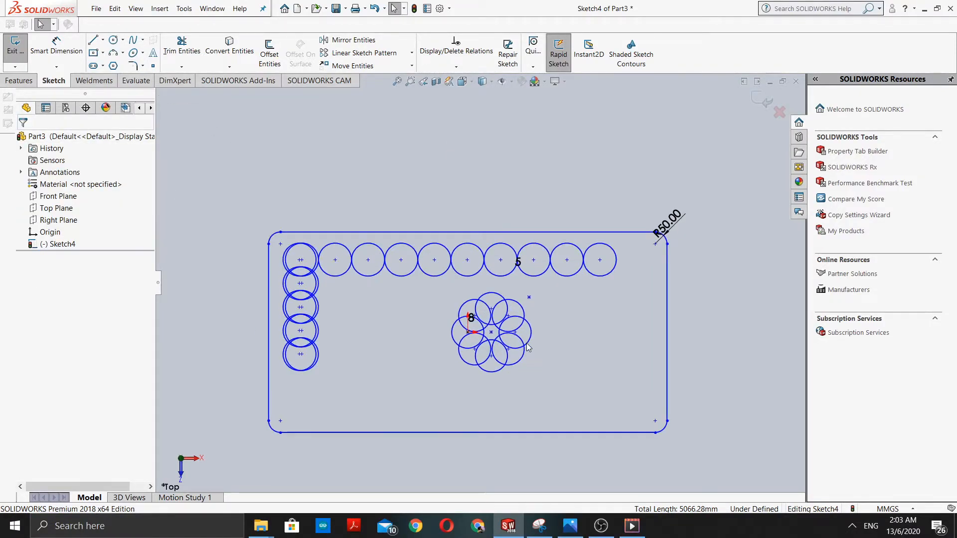
{"action": "scroll", "coordinate": [458, 278], "scroll_direction": "up", "scroll_amount": 2}
{"action": "left_click_drag", "start_coordinate": [347, 218], "coordinate": [666, 396]}
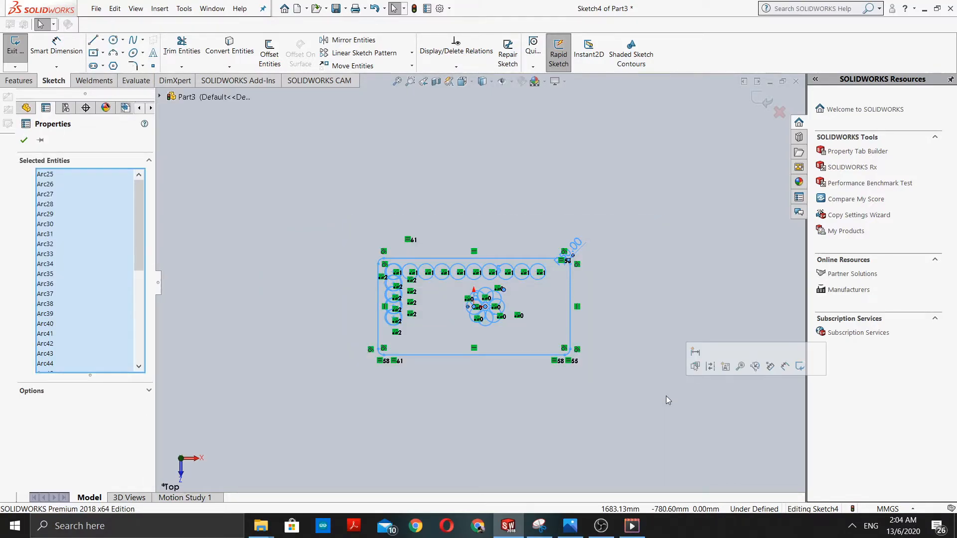
{"action": "key", "text": "Delete"}
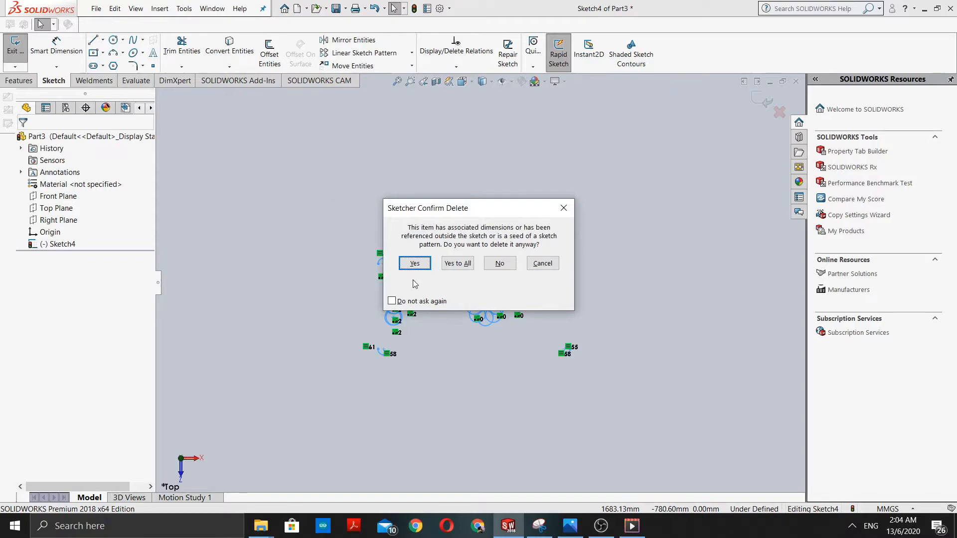
{"action": "left_click", "coordinate": [407, 263]}
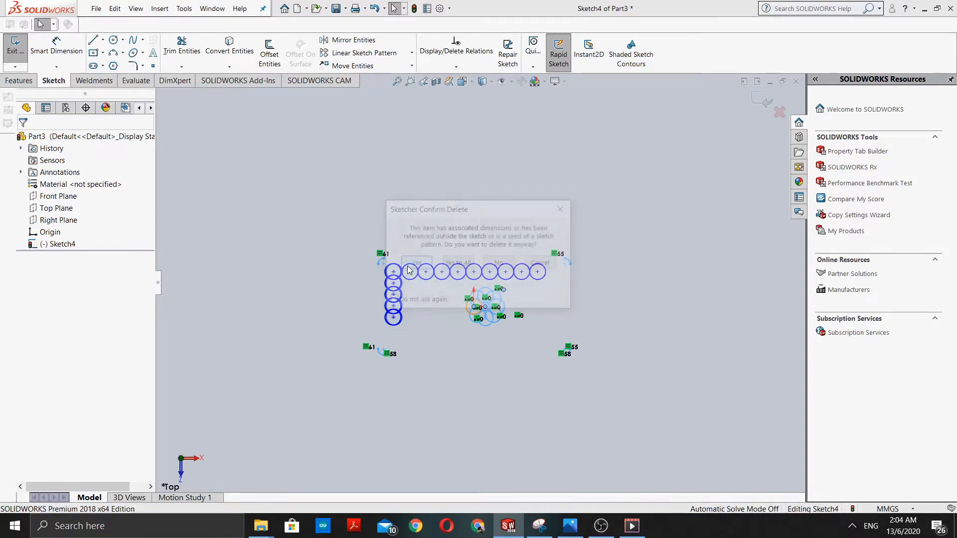
{"action": "left_click", "coordinate": [447, 267]}
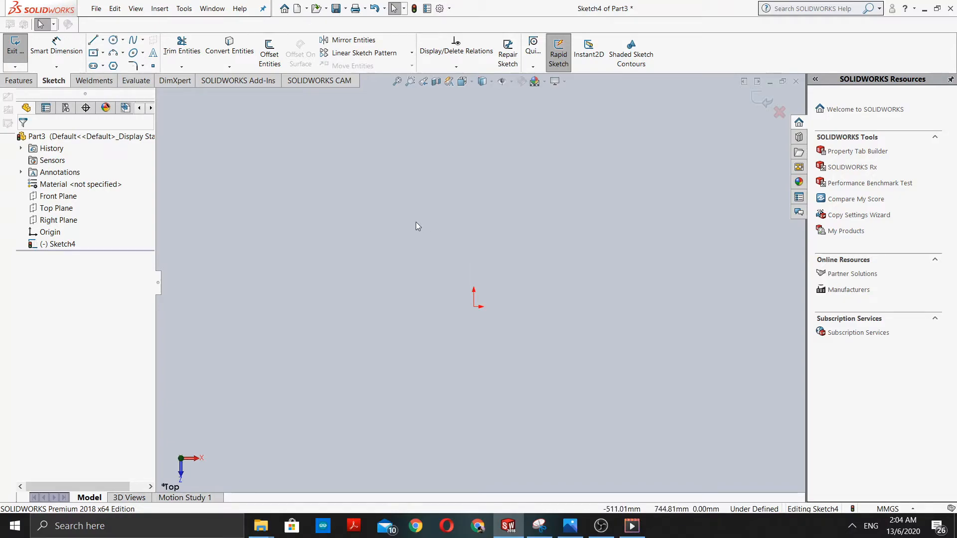
Step: Sketch a center rectangle about 1363 mm wide and 406 mm high, centred on the origin
{"action": "left_click", "coordinate": [93, 52]}
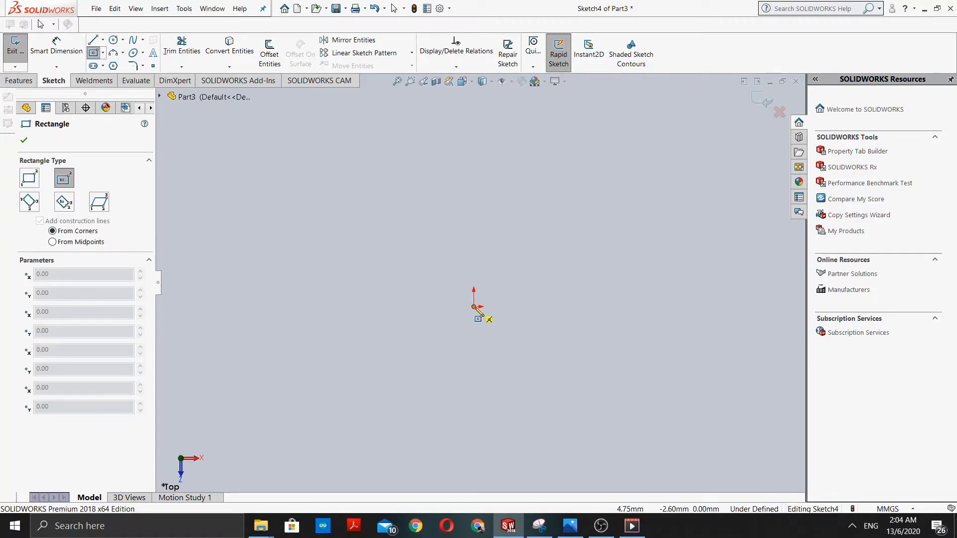
{"action": "left_click", "coordinate": [474, 307]}
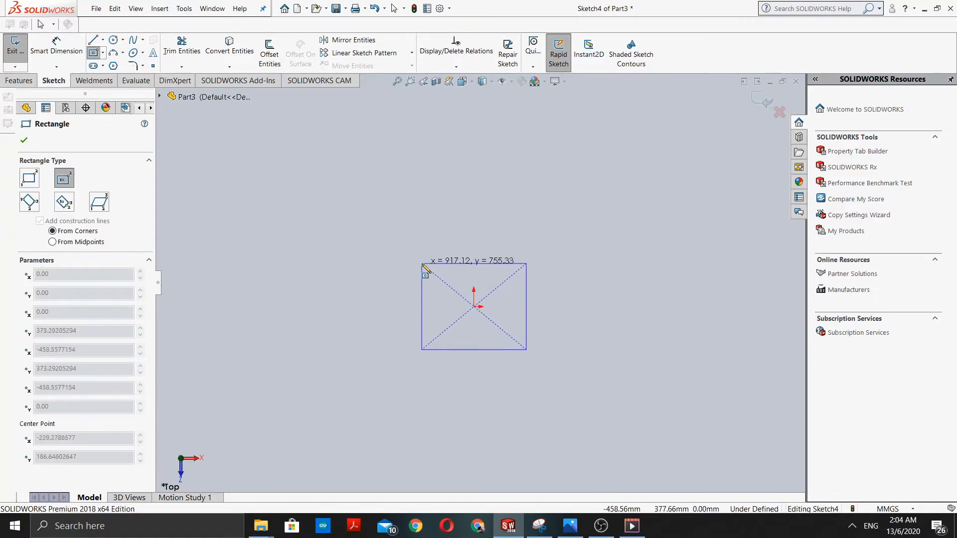
{"action": "left_click", "coordinate": [396, 283]}
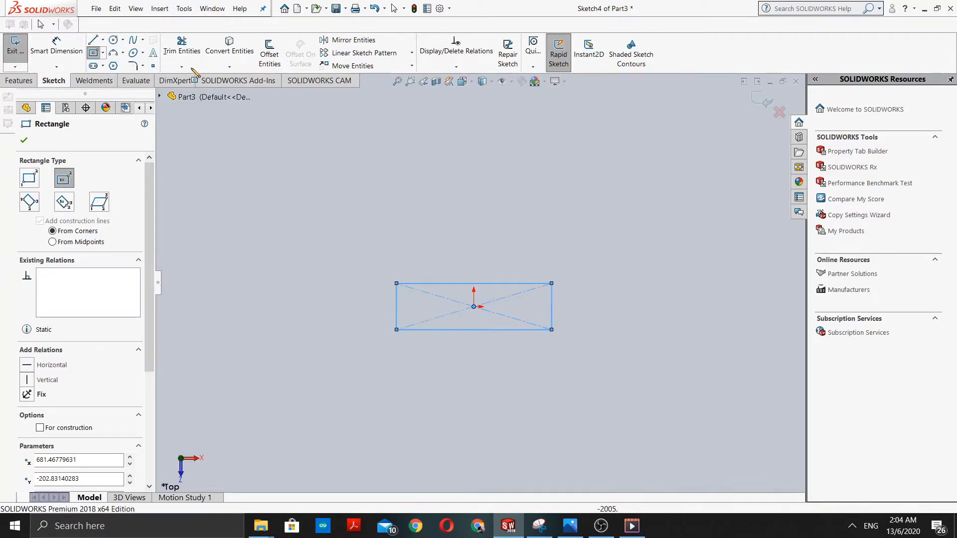
Step: Sketch a circle with a radius of about 175 mm centred on the midpoint of the new rectangle's left edge
{"action": "left_click", "coordinate": [114, 39]}
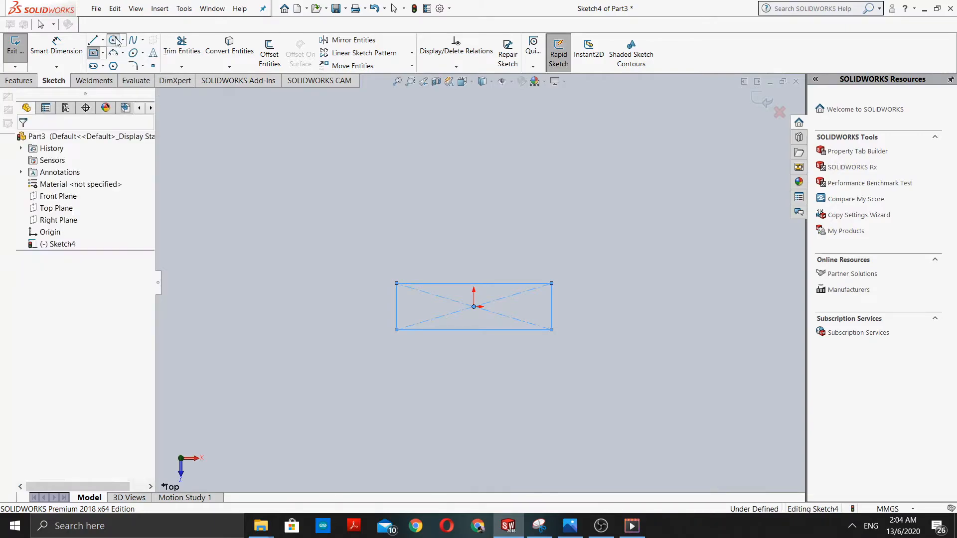
{"action": "left_click", "coordinate": [396, 306]}
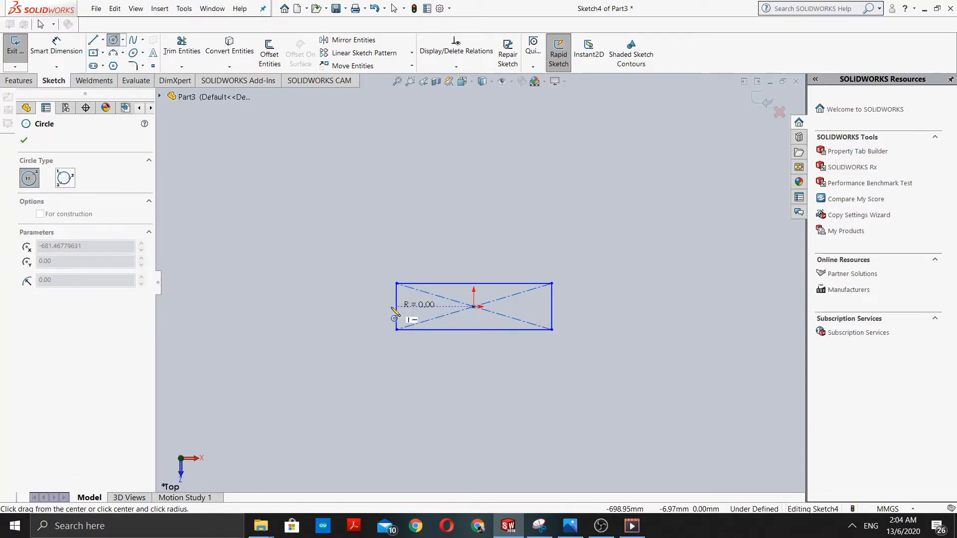
{"action": "left_click", "coordinate": [379, 312]}
{"action": "scroll", "coordinate": [394, 299], "scroll_direction": "down", "scroll_amount": 8}
{"action": "scroll", "coordinate": [443, 295], "scroll_direction": "up", "scroll_amount": 4}
{"action": "scroll", "coordinate": [451, 290], "scroll_direction": "down", "scroll_amount": 3}
{"action": "scroll", "coordinate": [451, 284], "scroll_direction": "down", "scroll_amount": 2}
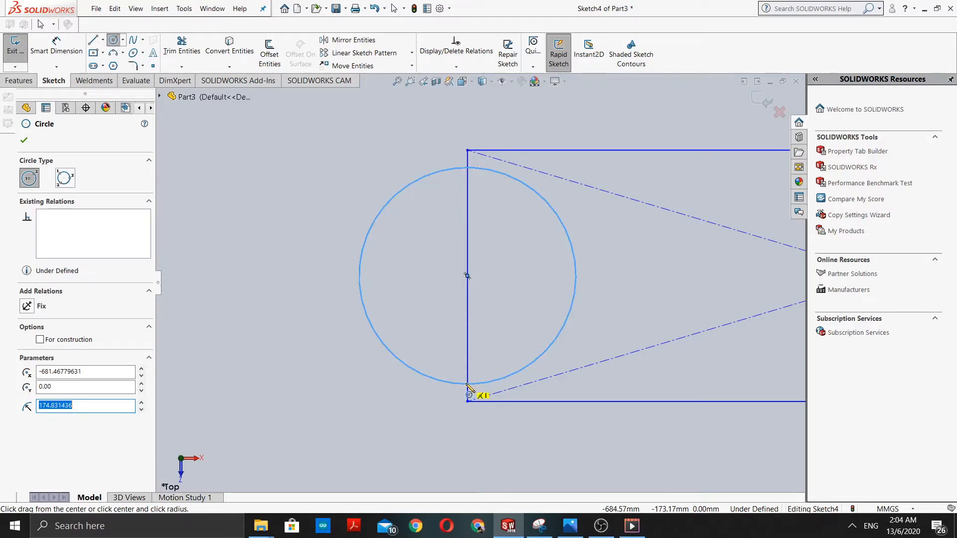
{"action": "scroll", "coordinate": [463, 389], "scroll_direction": "up", "scroll_amount": 3}
{"action": "scroll", "coordinate": [491, 284], "scroll_direction": "down", "scroll_amount": 1}
{"action": "scroll", "coordinate": [491, 326], "scroll_direction": "down", "scroll_amount": 3}
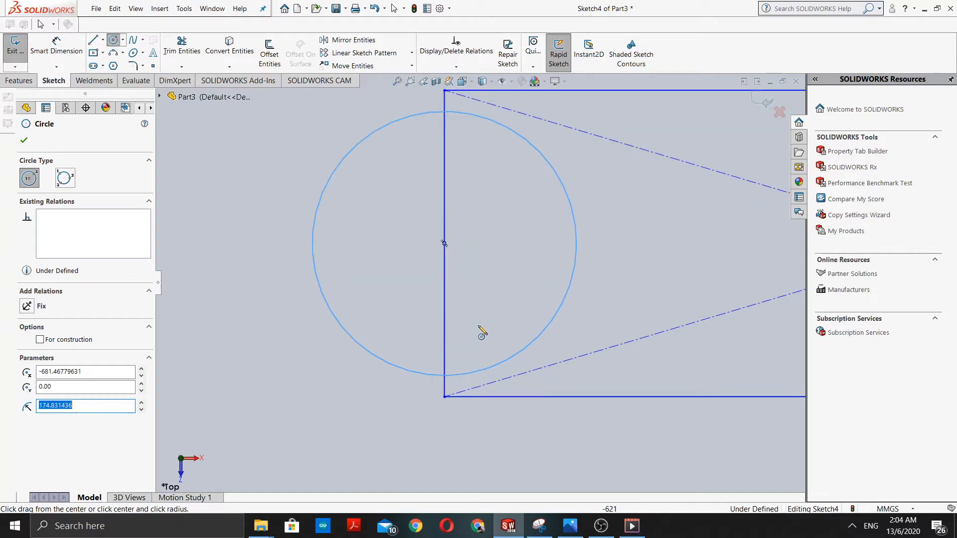
Step: Add a coincident relation between the circle and the rectangle's upper-left corner
{"action": "left_click", "coordinate": [468, 67]}
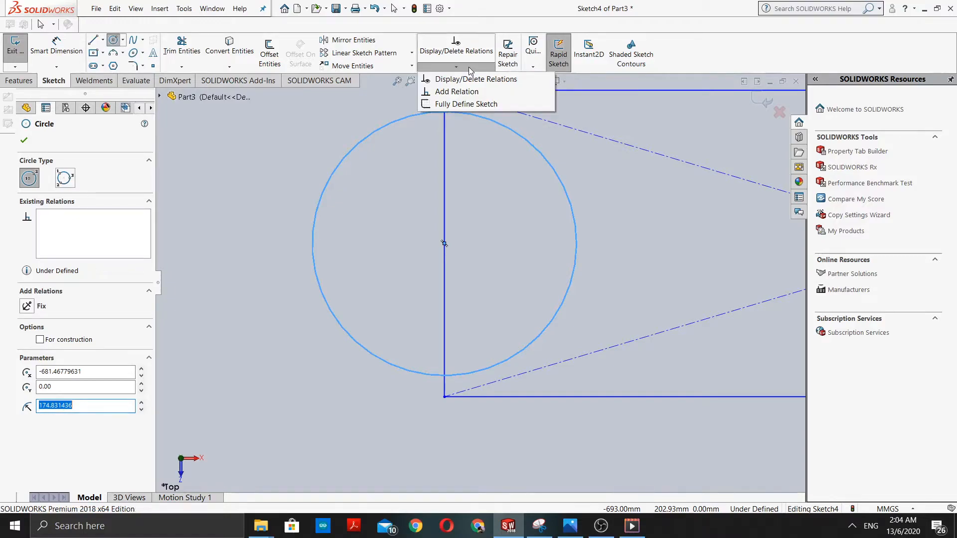
{"action": "left_click", "coordinate": [468, 93]}
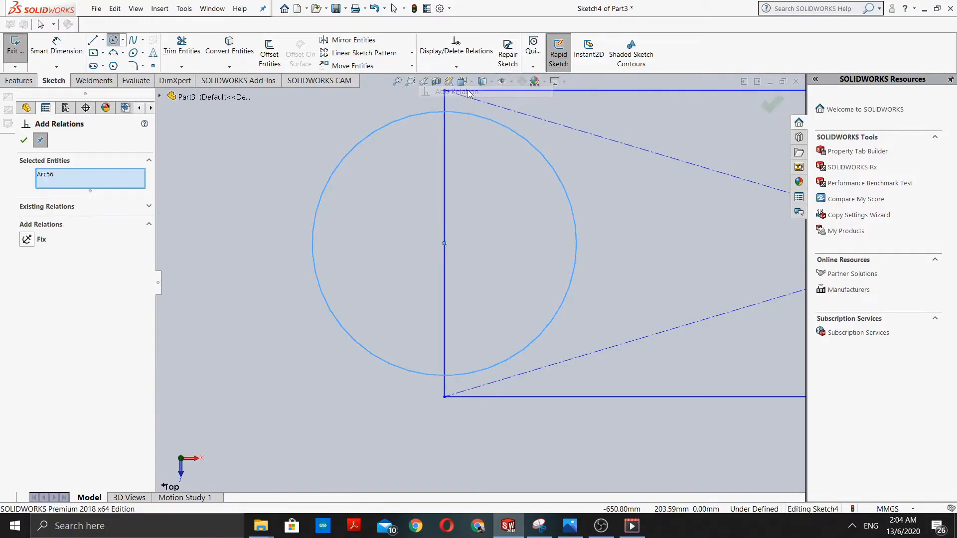
{"action": "scroll", "coordinate": [465, 180], "scroll_direction": "down", "scroll_amount": 2}
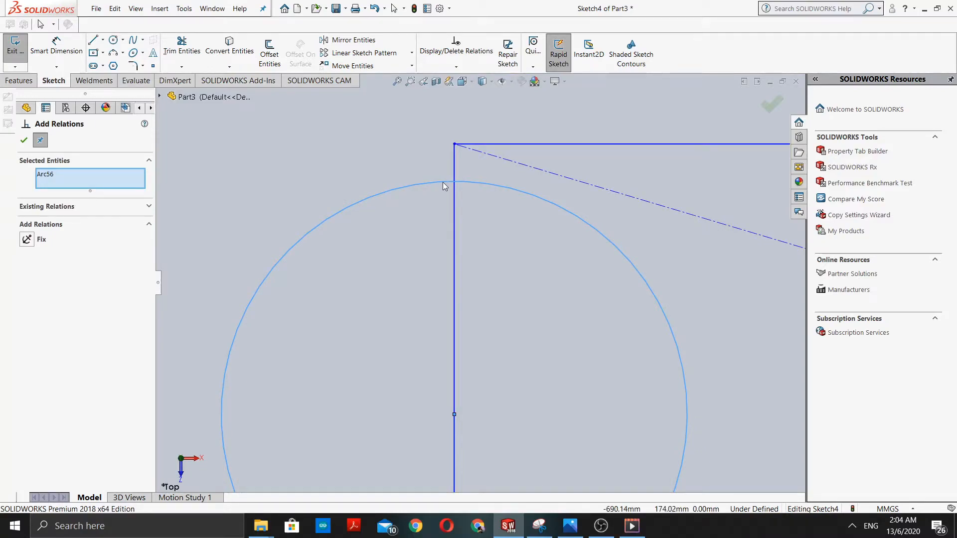
{"action": "scroll", "coordinate": [444, 182], "scroll_direction": "up", "scroll_amount": 3}
{"action": "scroll", "coordinate": [482, 243], "scroll_direction": "down", "scroll_amount": 2}
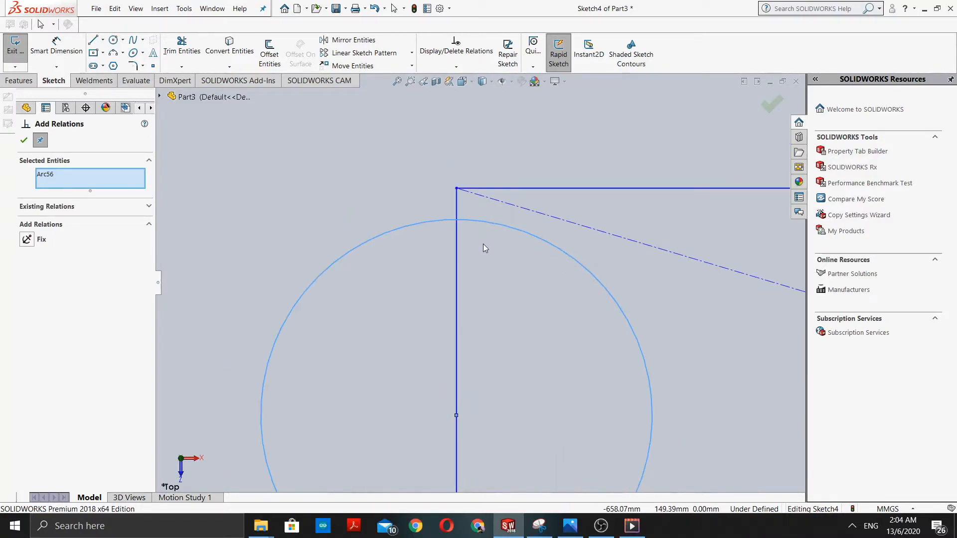
{"action": "left_click", "coordinate": [457, 189]}
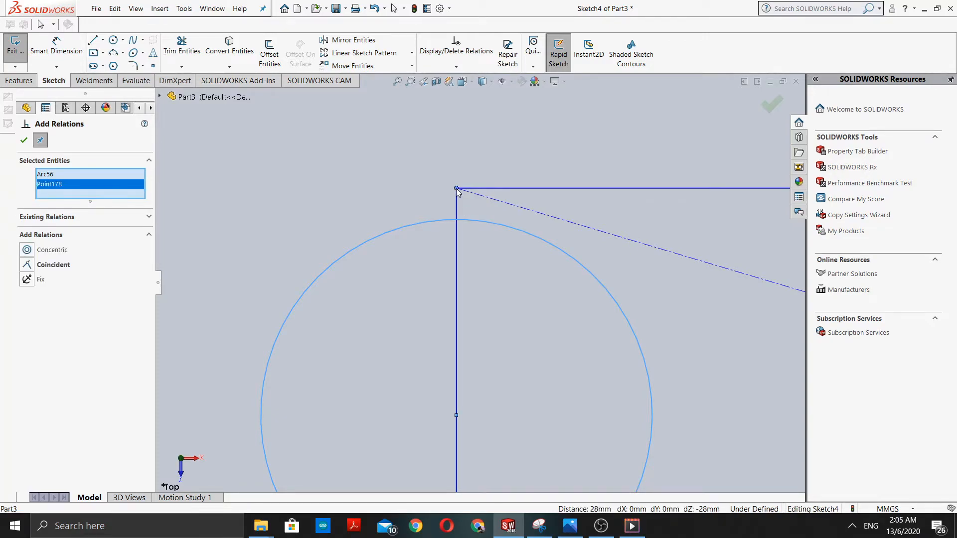
{"action": "left_click", "coordinate": [26, 267]}
Step: Examine how the circle meets the rectangle's left corners, closing Add Relations along the way
{"action": "scroll", "coordinate": [314, 335], "scroll_direction": "up", "scroll_amount": 2}
{"action": "scroll", "coordinate": [438, 368], "scroll_direction": "down", "scroll_amount": 4}
{"action": "scroll", "coordinate": [458, 378], "scroll_direction": "up", "scroll_amount": 6}
{"action": "scroll", "coordinate": [502, 437], "scroll_direction": "down", "scroll_amount": 3}
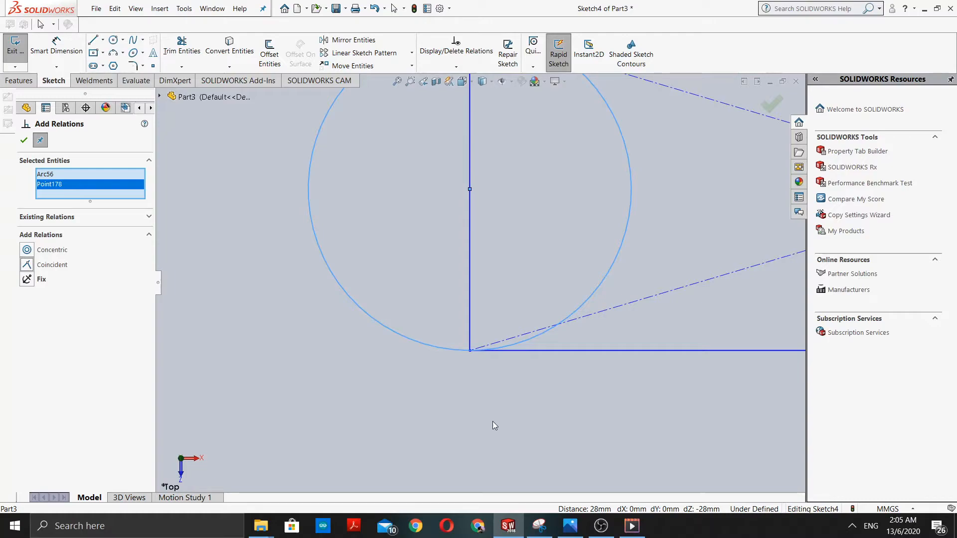
{"action": "scroll", "coordinate": [472, 354], "scroll_direction": "down", "scroll_amount": 4}
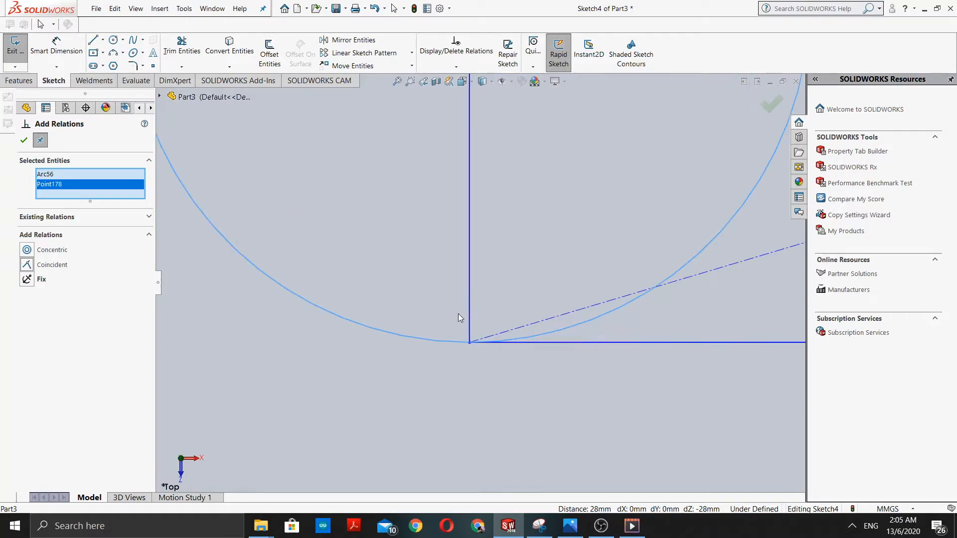
{"action": "scroll", "coordinate": [465, 343], "scroll_direction": "up", "scroll_amount": 3}
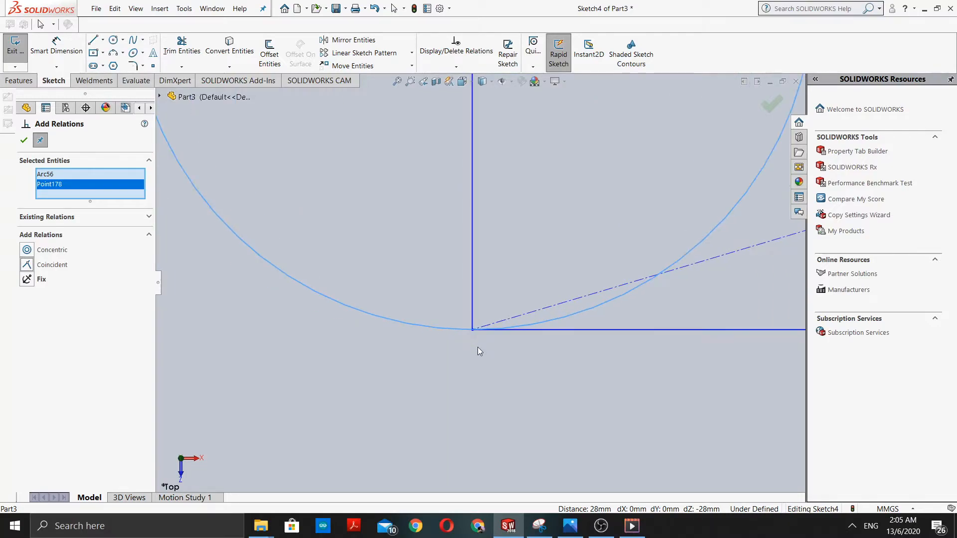
{"action": "scroll", "coordinate": [476, 305], "scroll_direction": "up", "scroll_amount": 4}
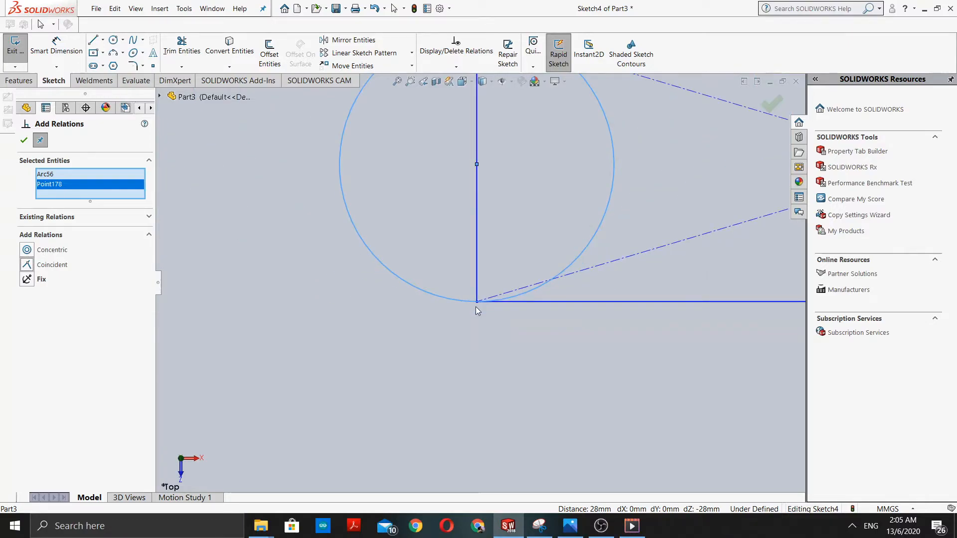
{"action": "scroll", "coordinate": [474, 297], "scroll_direction": "up", "scroll_amount": 1}
{"action": "scroll", "coordinate": [472, 273], "scroll_direction": "down", "scroll_amount": 1}
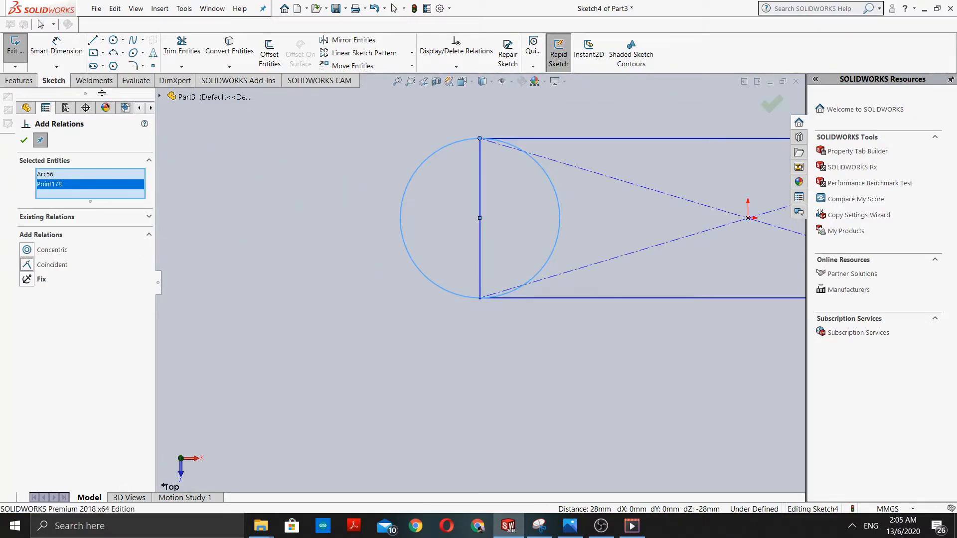
{"action": "left_click", "coordinate": [24, 140]}
{"action": "scroll", "coordinate": [500, 241], "scroll_direction": "down", "scroll_amount": 1}
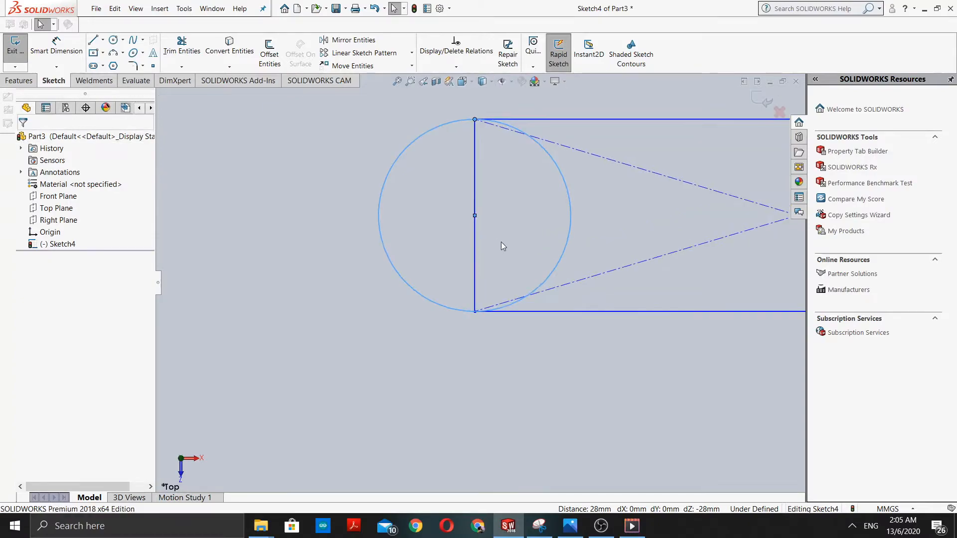
{"action": "scroll", "coordinate": [502, 233], "scroll_direction": "up", "scroll_amount": 1}
{"action": "scroll", "coordinate": [502, 232], "scroll_direction": "down", "scroll_amount": 2}
{"action": "scroll", "coordinate": [516, 218], "scroll_direction": "up", "scroll_amount": 2}
{"action": "scroll", "coordinate": [508, 227], "scroll_direction": "up", "scroll_amount": 1}
{"action": "scroll", "coordinate": [498, 180], "scroll_direction": "up", "scroll_amount": 1}
{"action": "scroll", "coordinate": [479, 127], "scroll_direction": "down", "scroll_amount": 1}
{"action": "scroll", "coordinate": [547, 273], "scroll_direction": "up", "scroll_amount": 1}
{"action": "scroll", "coordinate": [543, 272], "scroll_direction": "down", "scroll_amount": 1}
{"action": "scroll", "coordinate": [542, 273], "scroll_direction": "up", "scroll_amount": 1}
{"action": "scroll", "coordinate": [680, 319], "scroll_direction": "up", "scroll_amount": 1}
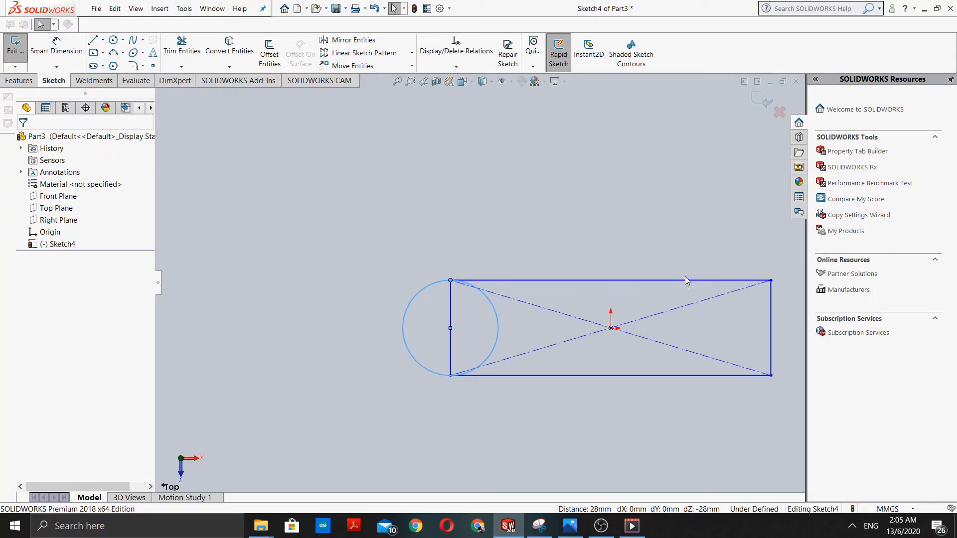
Step: Sketch a vertical line about 687 mm long that crosses the rectangle's upper edge and ends inside the rectangle
{"action": "left_click", "coordinate": [94, 40]}
{"action": "left_click", "coordinate": [577, 198]}
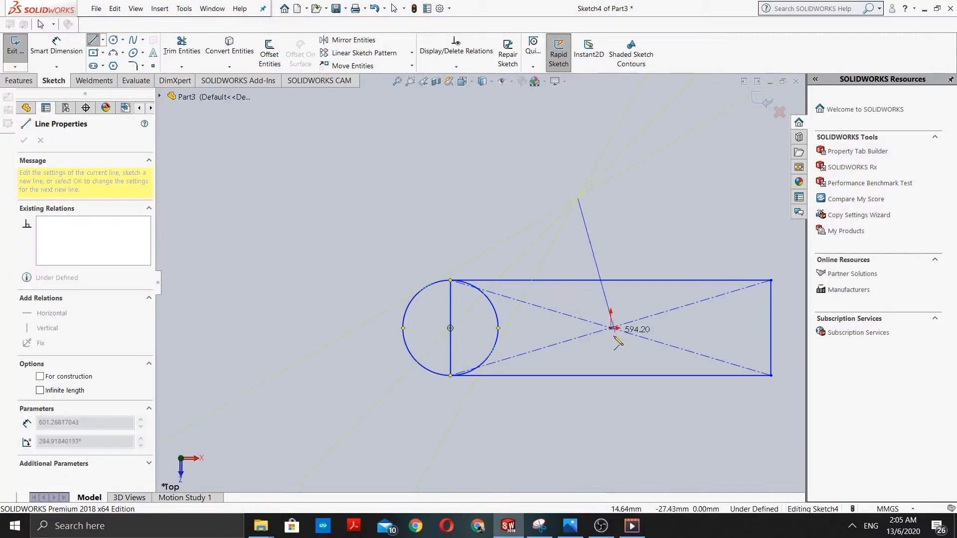
{"action": "left_click", "coordinate": [578, 358]}
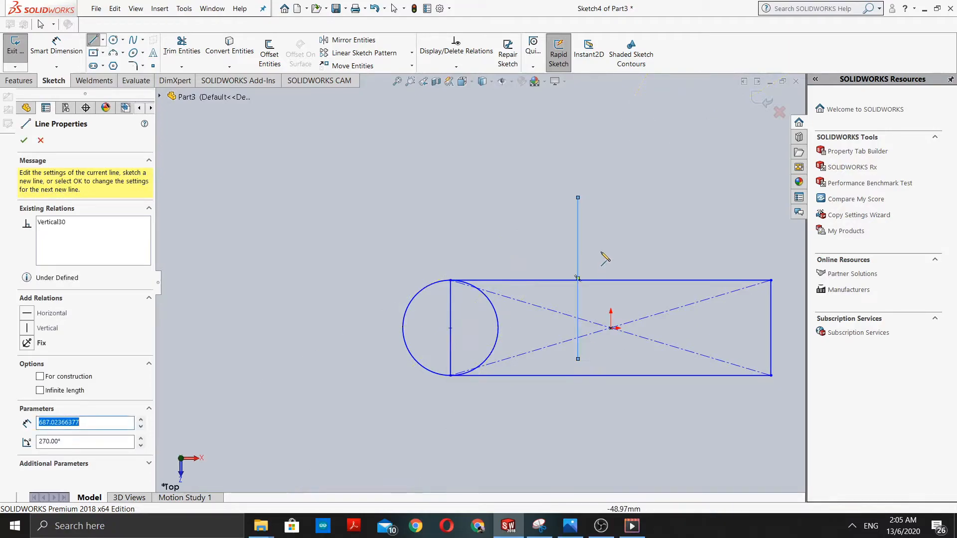
{"action": "scroll", "coordinate": [598, 274], "scroll_direction": "down", "scroll_amount": 8}
{"action": "scroll", "coordinate": [507, 304], "scroll_direction": "down", "scroll_amount": 3}
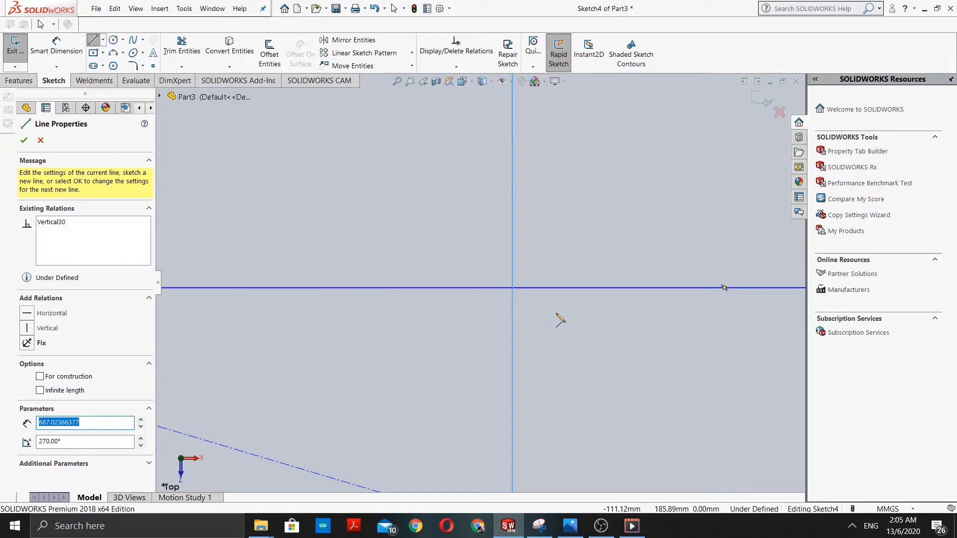
{"action": "scroll", "coordinate": [505, 279], "scroll_direction": "up", "scroll_amount": 5}
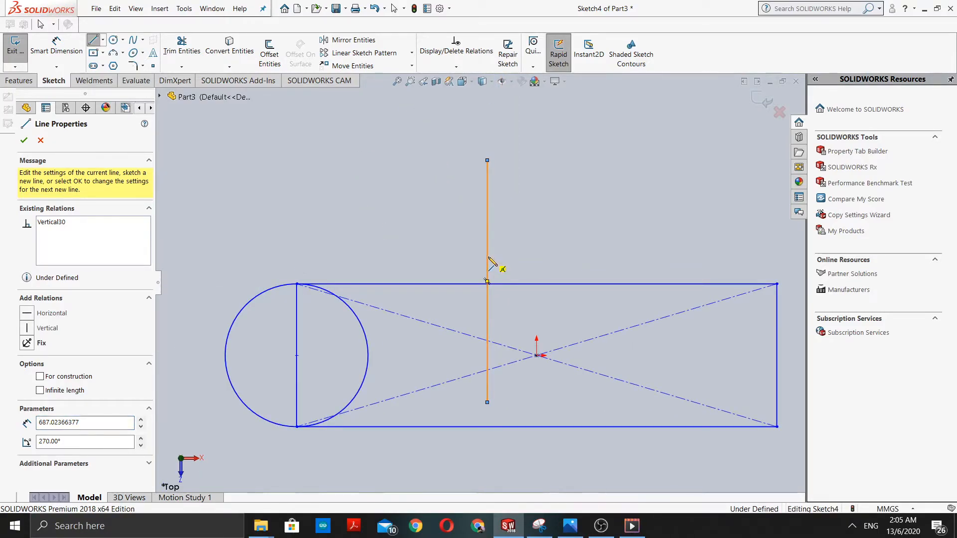
{"action": "left_click", "coordinate": [486, 281]}
{"action": "scroll", "coordinate": [496, 309], "scroll_direction": "down", "scroll_amount": 2}
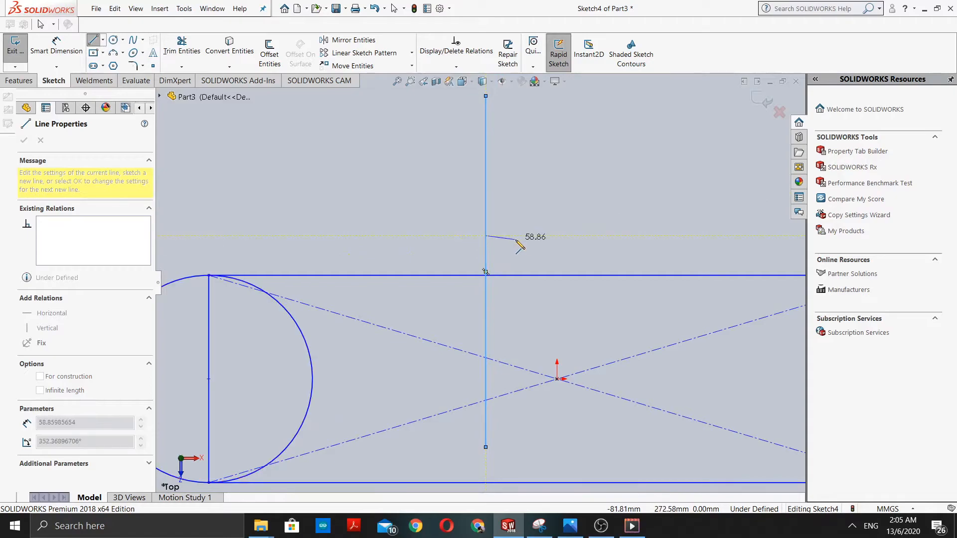
{"action": "key", "text": "Escape"}
Step: Try to add a relation at the vertical line's crossing with the rectangle's upper edge, and close Add Relations
{"action": "left_click", "coordinate": [456, 66]}
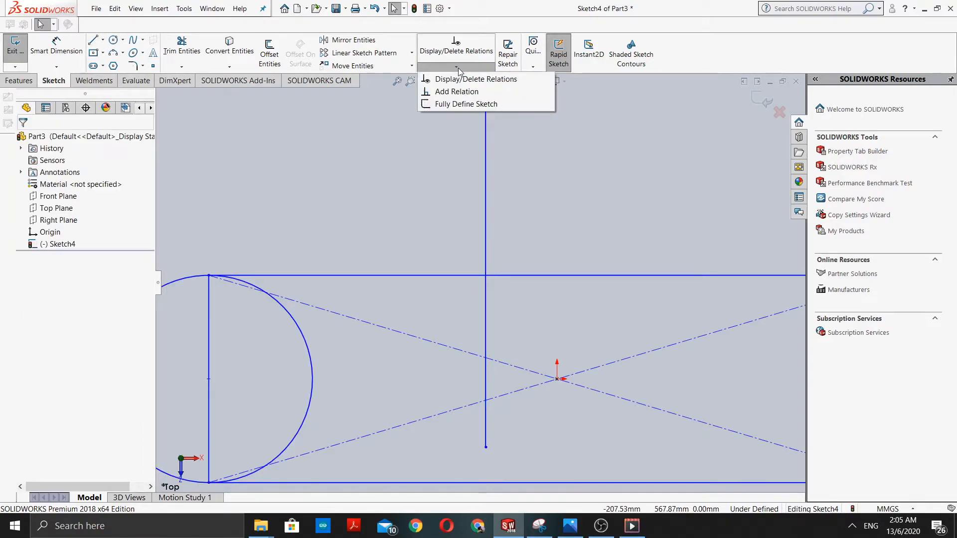
{"action": "left_click", "coordinate": [463, 93]}
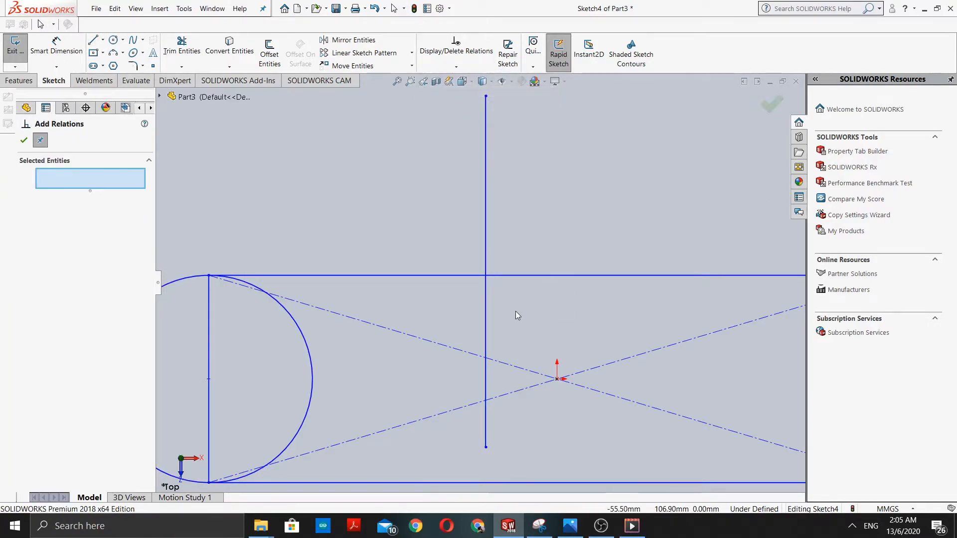
{"action": "scroll", "coordinate": [516, 311], "scroll_direction": "down", "scroll_amount": 1}
{"action": "left_click", "coordinate": [479, 259]}
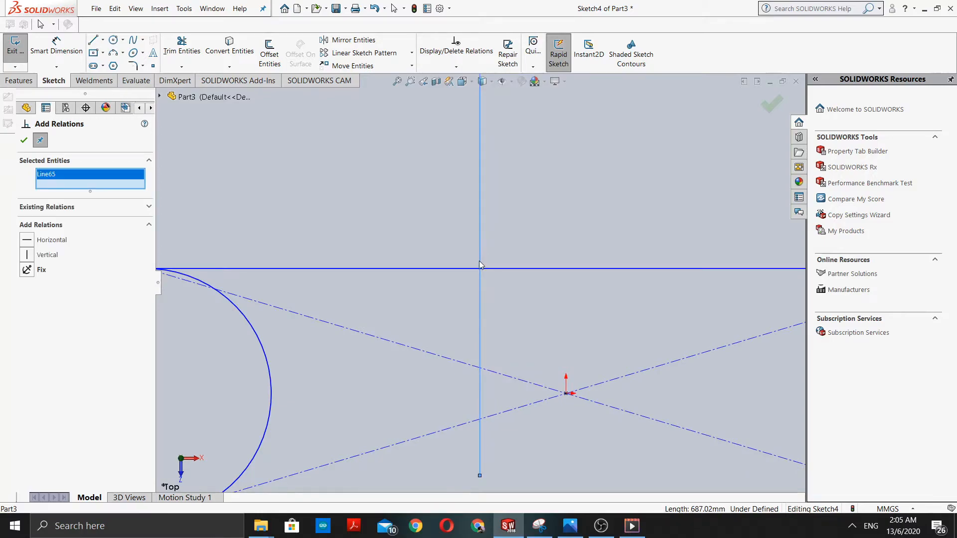
{"action": "left_click", "coordinate": [478, 270]}
{"action": "left_click", "coordinate": [479, 262]}
{"action": "scroll", "coordinate": [480, 259], "scroll_direction": "up", "scroll_amount": 2}
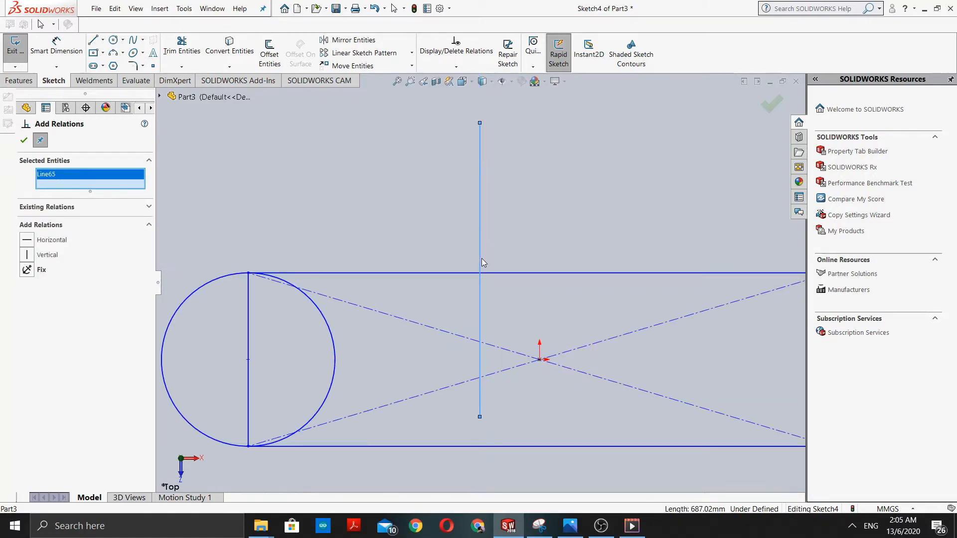
{"action": "left_click", "coordinate": [482, 258]}
{"action": "left_click", "coordinate": [481, 260]}
{"action": "left_click", "coordinate": [21, 140]}
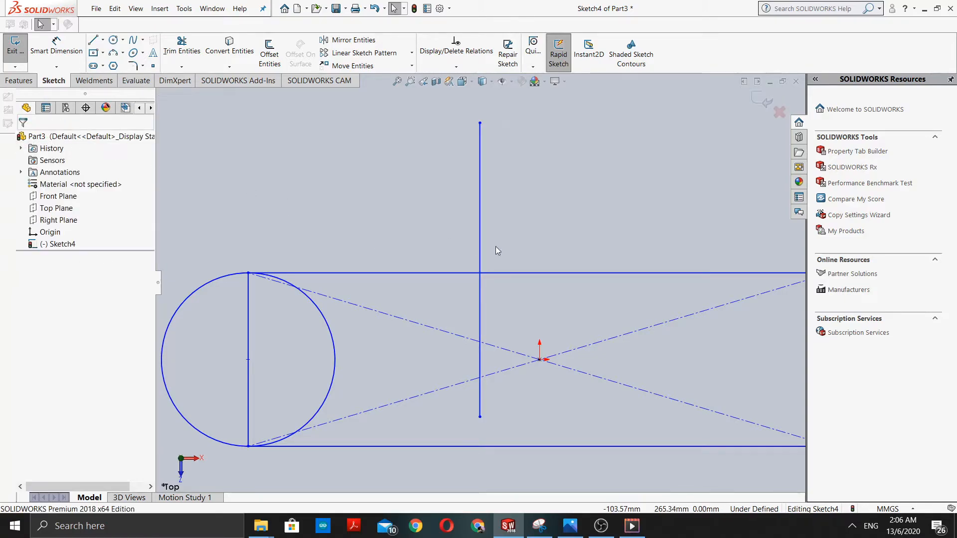
Step: Check the sketch relations in Display/Delete Relations around the vertical line's crossing with the rectangle's upper edge, and close the command
{"action": "left_click", "coordinate": [456, 48]}
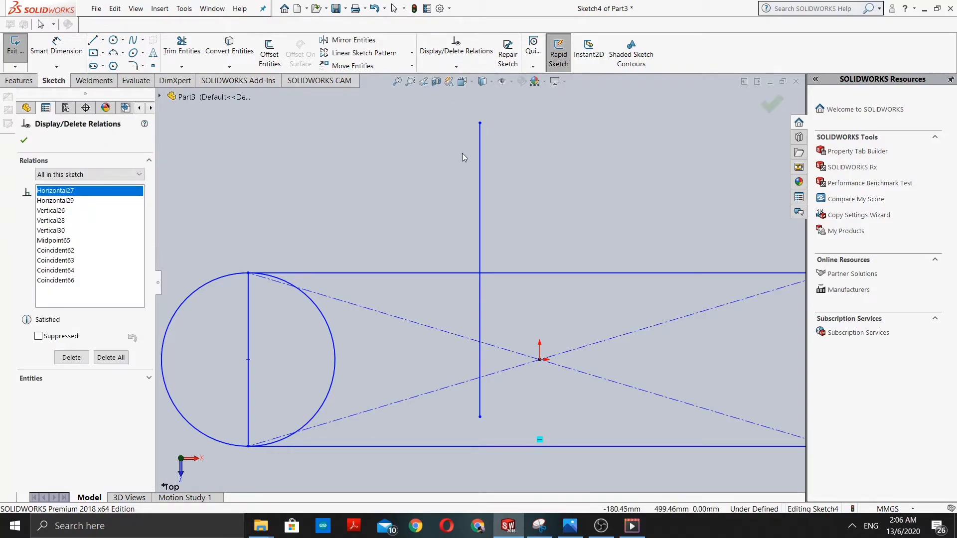
{"action": "left_click", "coordinate": [479, 259]}
{"action": "left_click", "coordinate": [480, 274]}
{"action": "left_click", "coordinate": [480, 276]}
{"action": "left_click", "coordinate": [480, 273]}
{"action": "scroll", "coordinate": [484, 286], "scroll_direction": "up", "scroll_amount": 1}
{"action": "scroll", "coordinate": [475, 270], "scroll_direction": "down", "scroll_amount": 4}
{"action": "scroll", "coordinate": [475, 279], "scroll_direction": "down", "scroll_amount": 5}
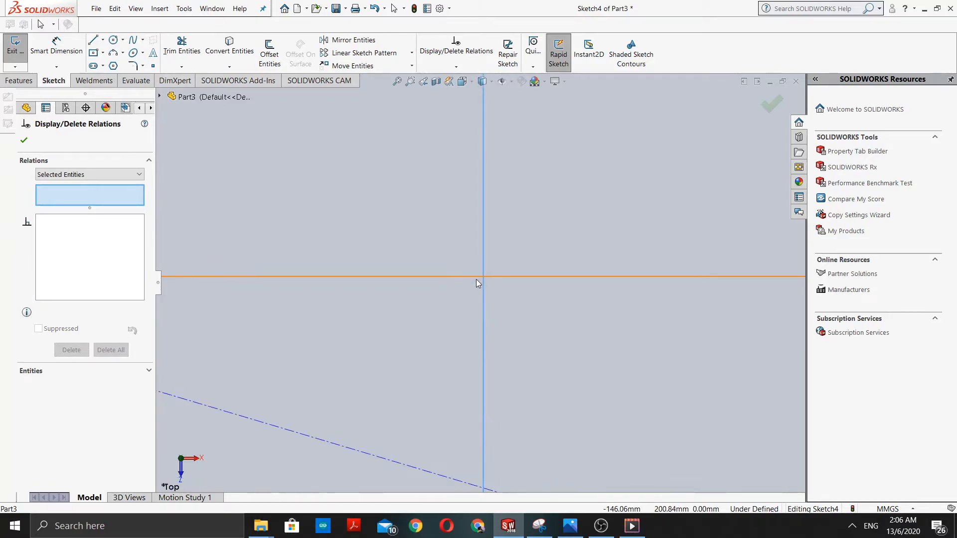
{"action": "left_click", "coordinate": [457, 52]}
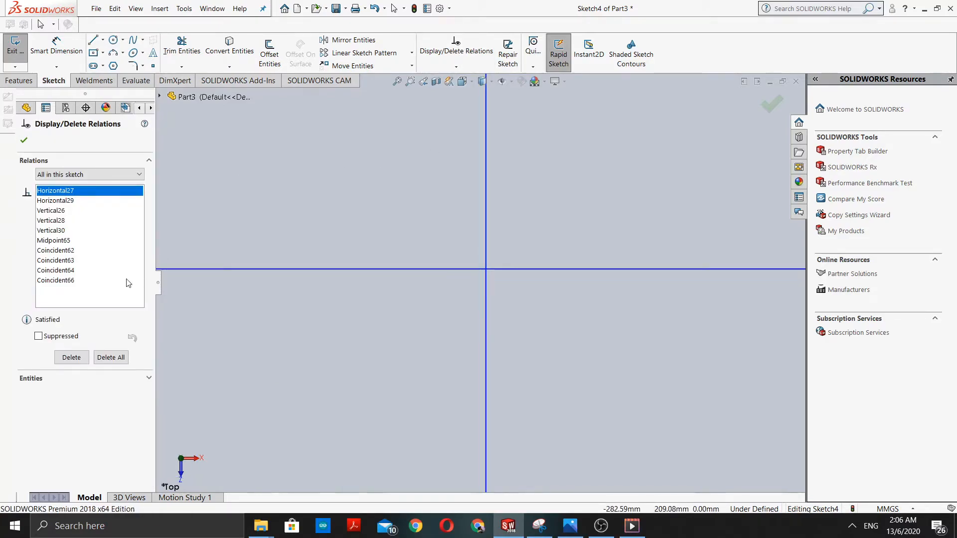
{"action": "left_click", "coordinate": [24, 140]}
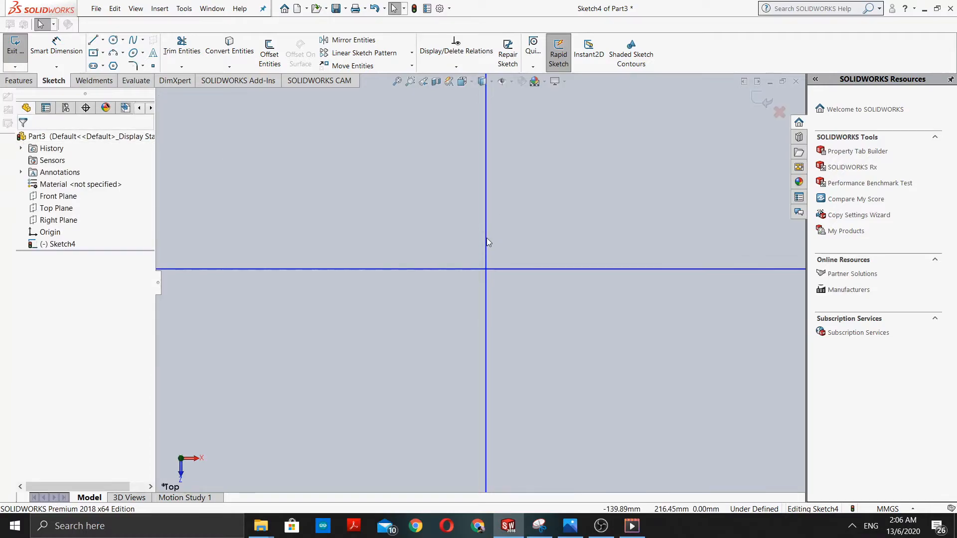
Step: Select the vertical line and display its relations with Display/Delete Relations
{"action": "left_click", "coordinate": [485, 238]}
{"action": "scroll", "coordinate": [513, 279], "scroll_direction": "up", "scroll_amount": 2}
{"action": "left_click", "coordinate": [528, 274]}
{"action": "scroll", "coordinate": [528, 282], "scroll_direction": "up", "scroll_amount": 3}
{"action": "left_click", "coordinate": [479, 273]}
{"action": "left_click", "coordinate": [455, 49]}
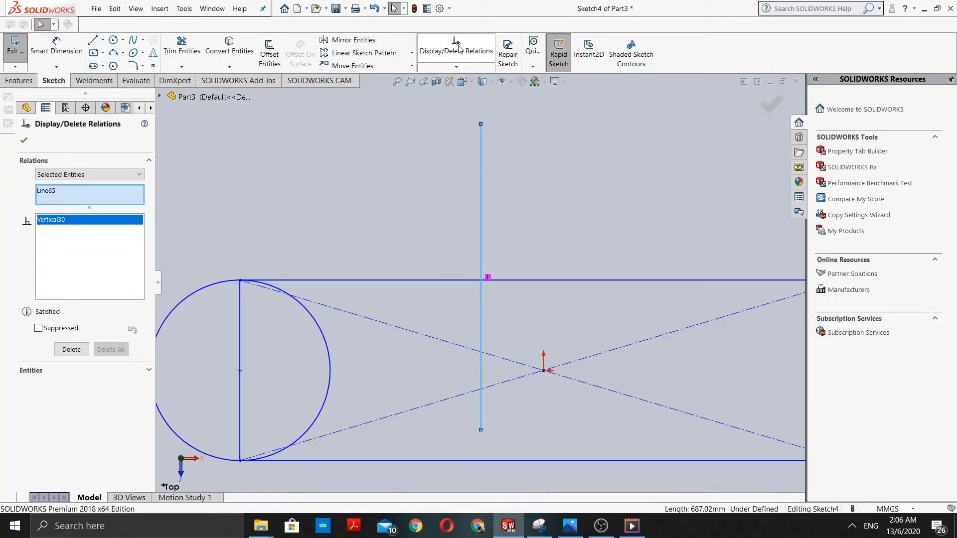
Step: Alternate between Add Relations and Display/Delete Relations, inspect the vertical relation marker beside the line crossing, and close the command
{"action": "left_click", "coordinate": [462, 68]}
{"action": "left_click", "coordinate": [455, 91]}
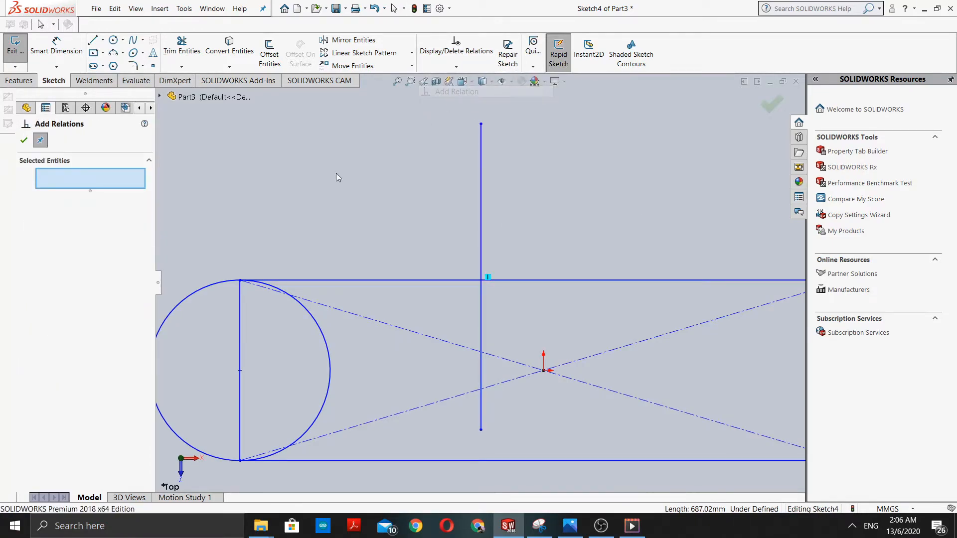
{"action": "left_click", "coordinate": [472, 53]}
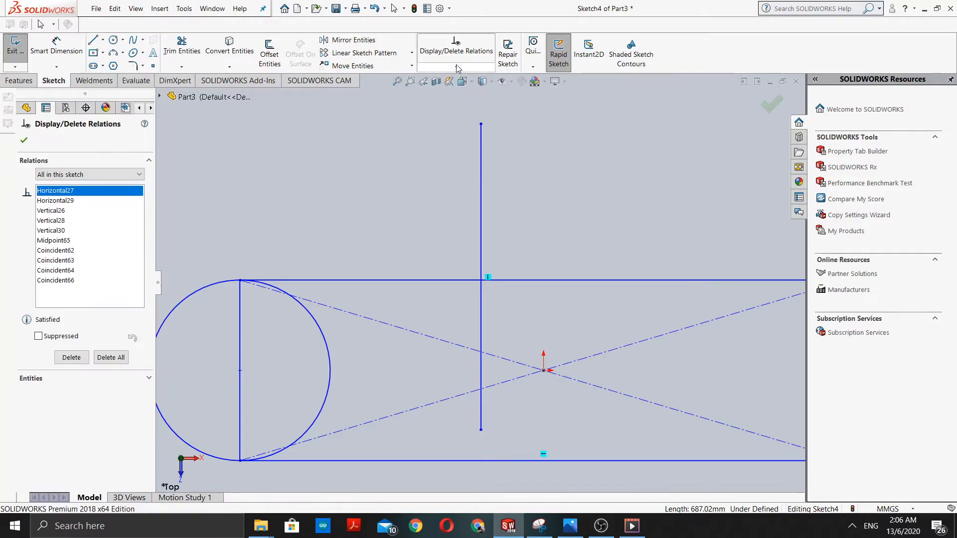
{"action": "left_click", "coordinate": [457, 67]}
{"action": "left_click", "coordinate": [455, 93]}
{"action": "left_click", "coordinate": [456, 47]}
{"action": "left_click", "coordinate": [486, 277]}
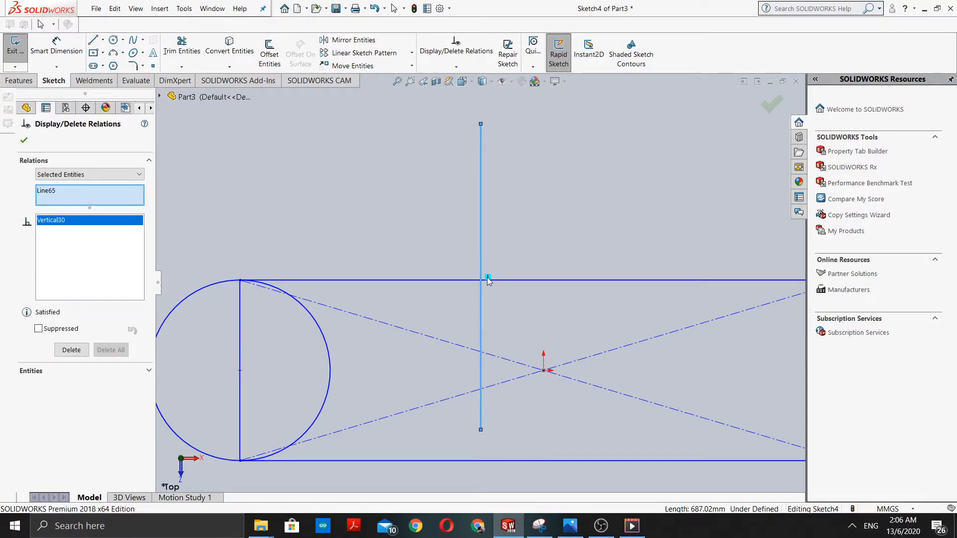
{"action": "scroll", "coordinate": [486, 277], "scroll_direction": "down", "scroll_amount": 8}
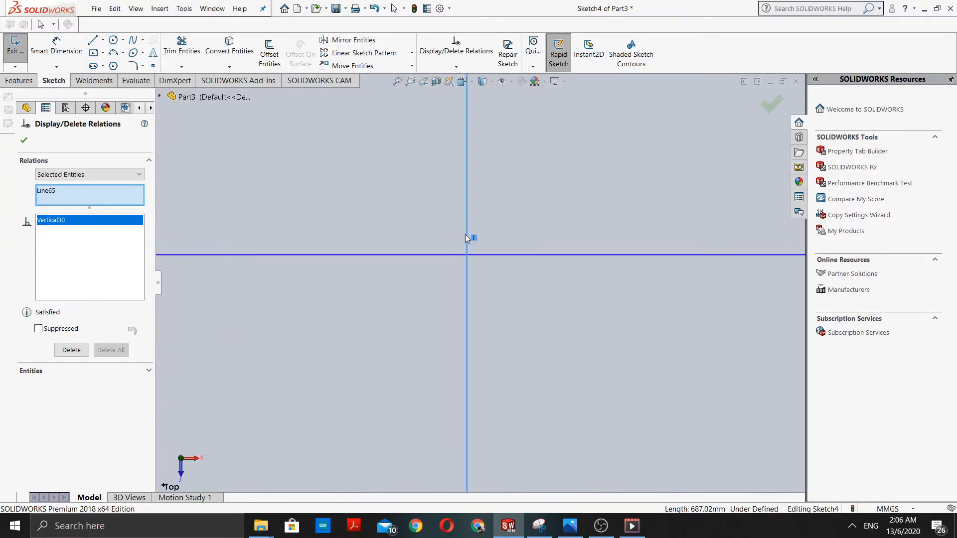
{"action": "left_click", "coordinate": [521, 176]}
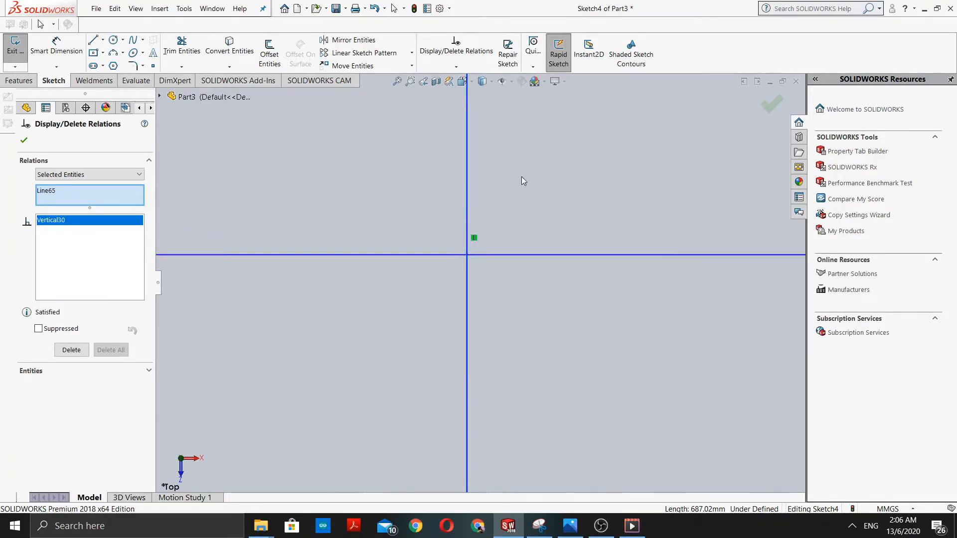
{"action": "left_click", "coordinate": [767, 108]}
{"action": "scroll", "coordinate": [470, 292], "scroll_direction": "up", "scroll_amount": 6}
{"action": "scroll", "coordinate": [531, 328], "scroll_direction": "down", "scroll_amount": 3}
{"action": "scroll", "coordinate": [470, 305], "scroll_direction": "up", "scroll_amount": 5}
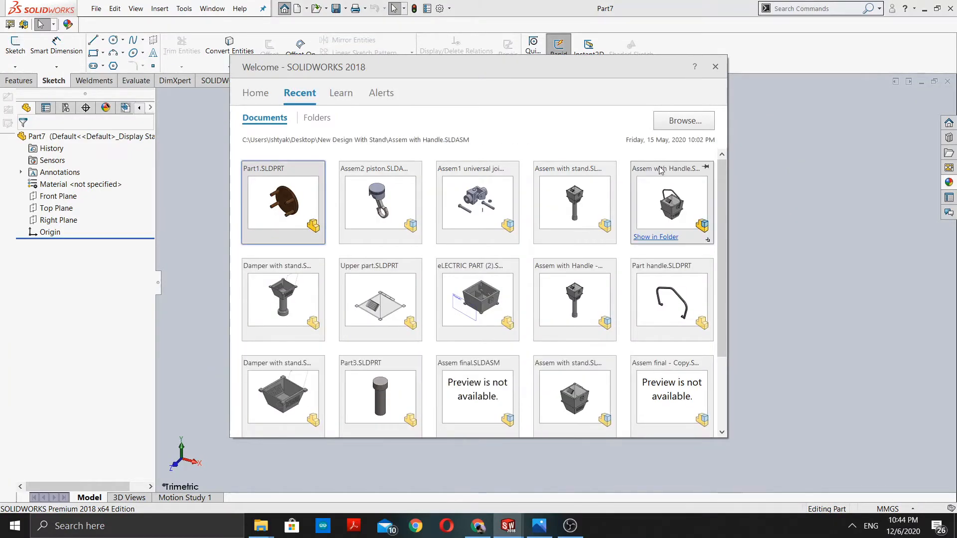
Step: Close the welcome window over the new part and switch to Photos to show the 2d sketch practice.JPG reference drawing
{"action": "left_click", "coordinate": [715, 67]}
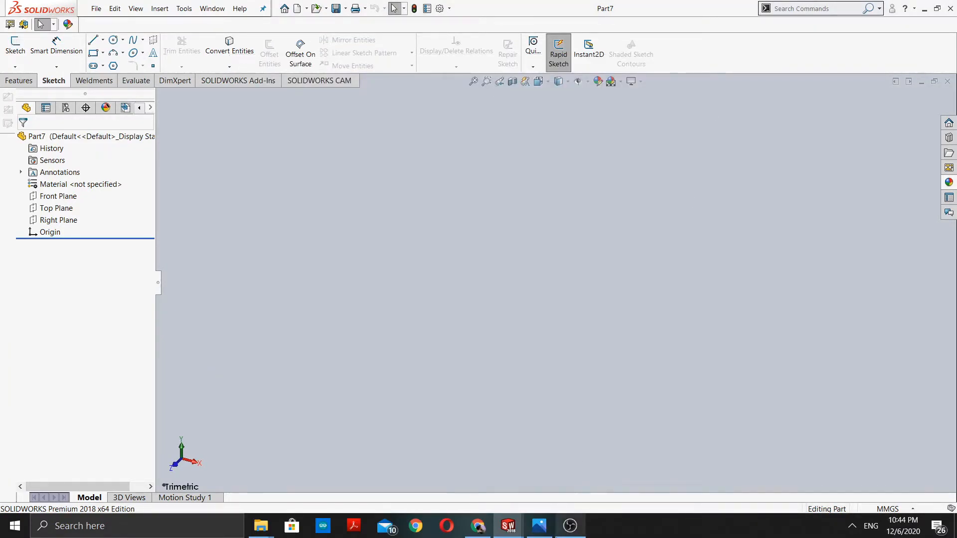
{"action": "left_click", "coordinate": [539, 526]}
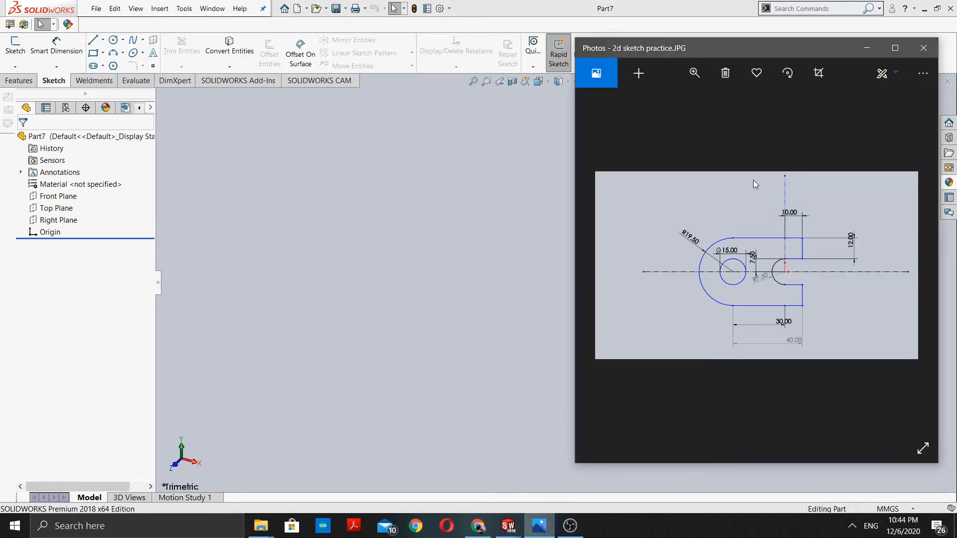
Step: Examine the enlarged 2d sketch practice.JPG drawing and its dimensions, and switch back to SOLIDWORKS
{"action": "left_click", "coordinate": [895, 48]}
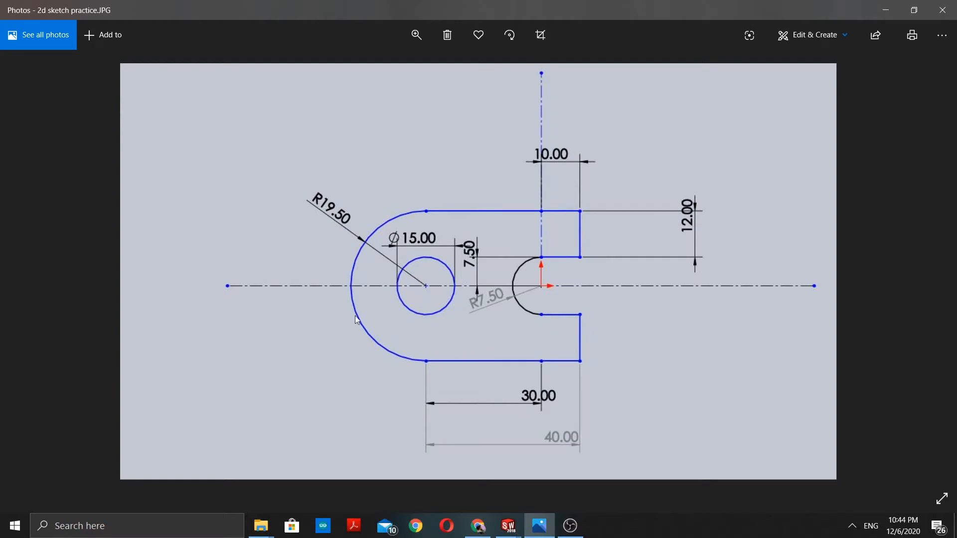
{"action": "left_click", "coordinate": [877, 10]}
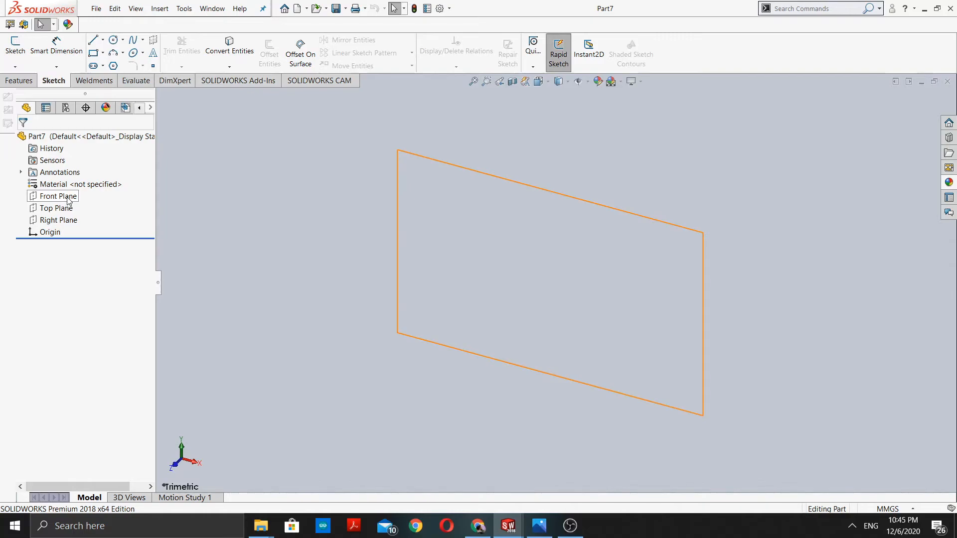
Step: Select the Right Plane, orient the view to Right, and check the available document unit systems
{"action": "left_click", "coordinate": [68, 222]}
{"action": "left_click", "coordinate": [551, 85]}
{"action": "left_click", "coordinate": [597, 141]}
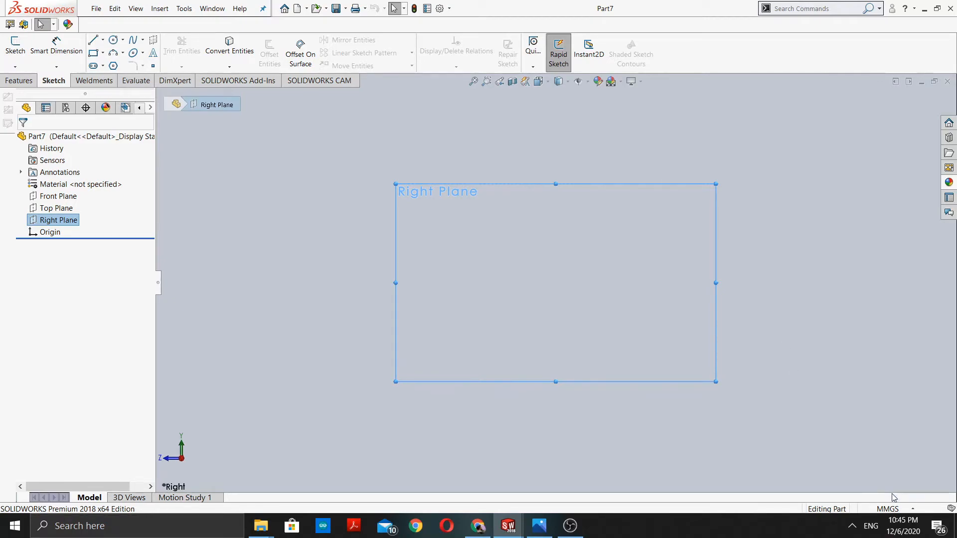
{"action": "left_click", "coordinate": [878, 509]}
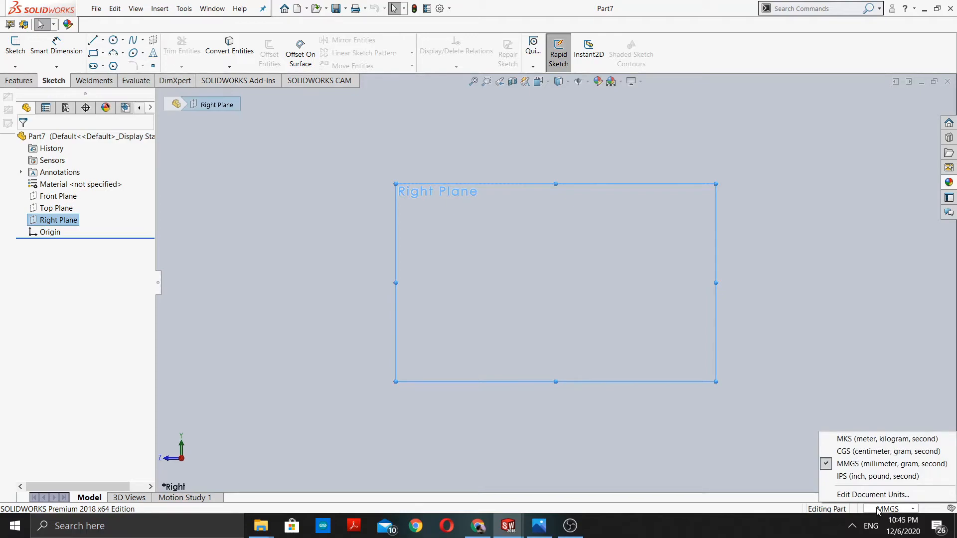
{"action": "left_click", "coordinate": [878, 508]}
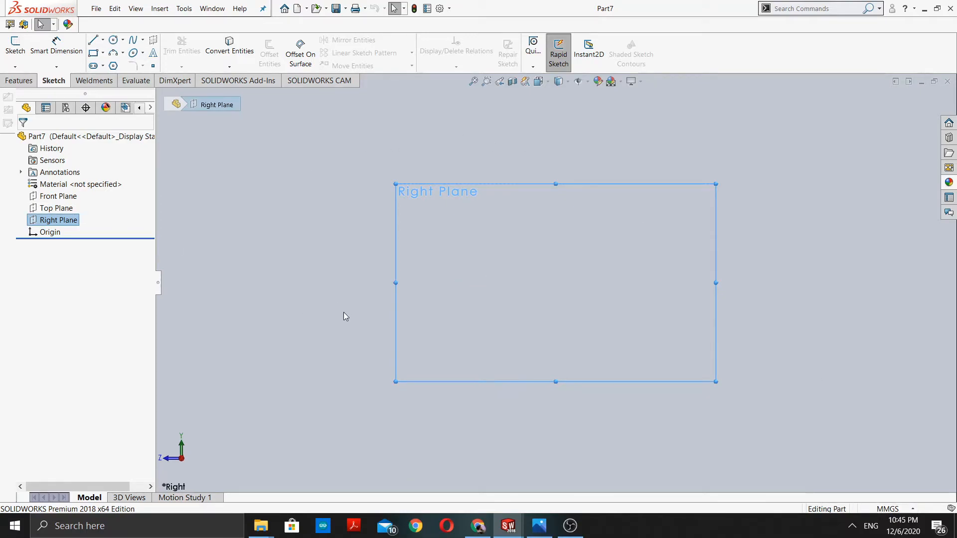
Step: Sketch a vertical centerline about 124 mm long and a horizontal centerline about 160 mm long, both through the origin, on the Right Plane
{"action": "left_click", "coordinate": [103, 40]}
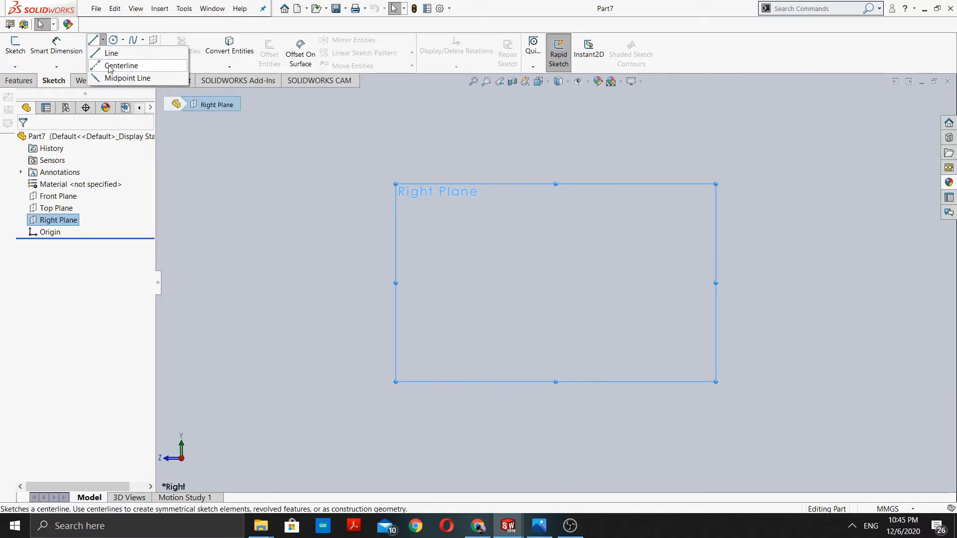
{"action": "left_click", "coordinate": [109, 66]}
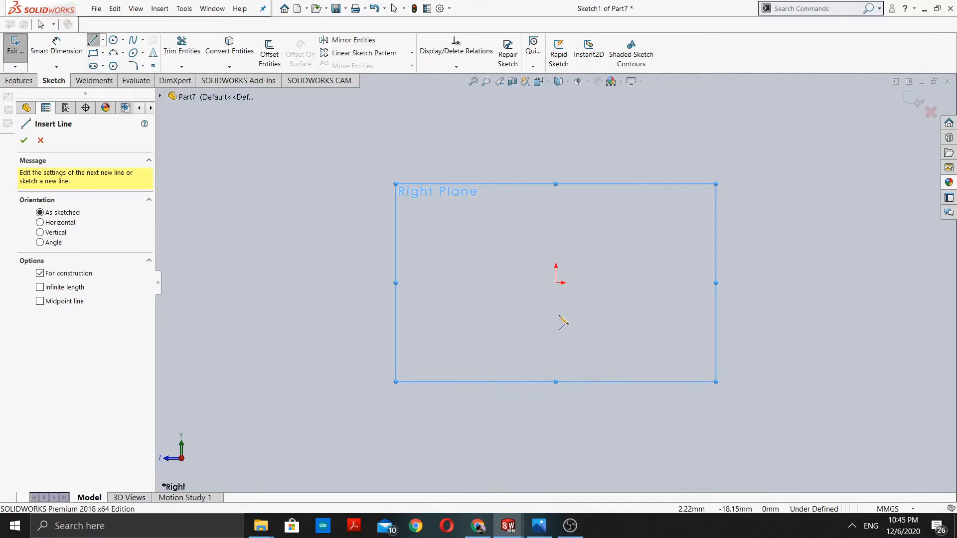
{"action": "left_click", "coordinate": [556, 380]}
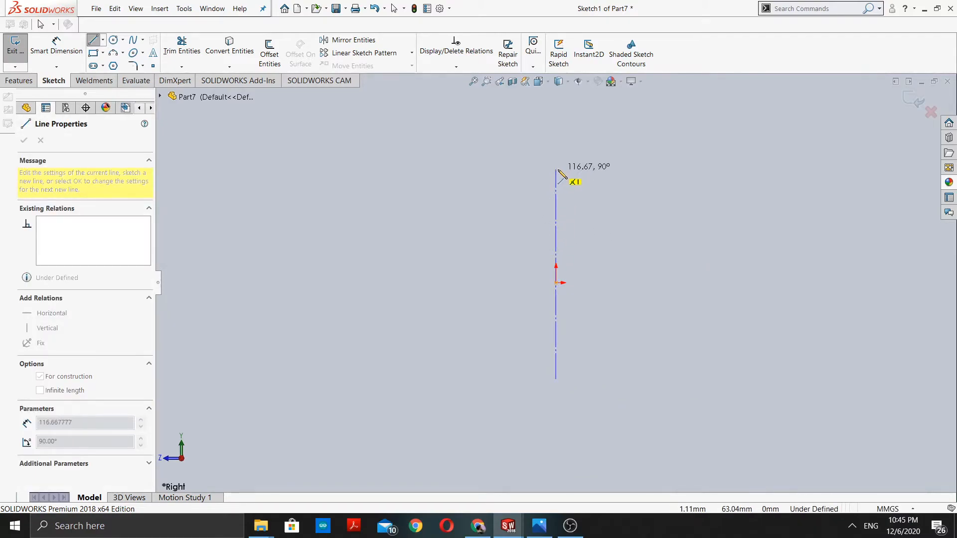
{"action": "left_click", "coordinate": [556, 155]}
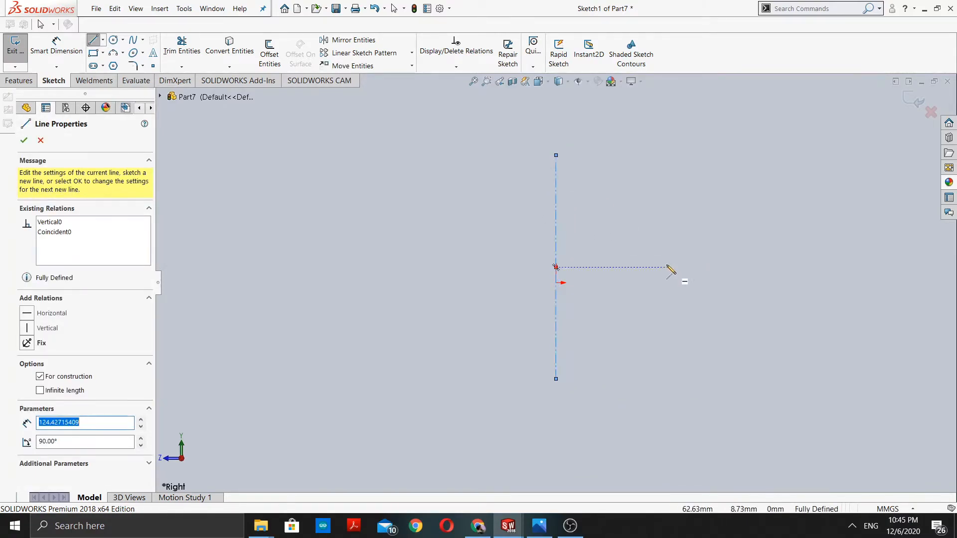
{"action": "left_click", "coordinate": [689, 282]}
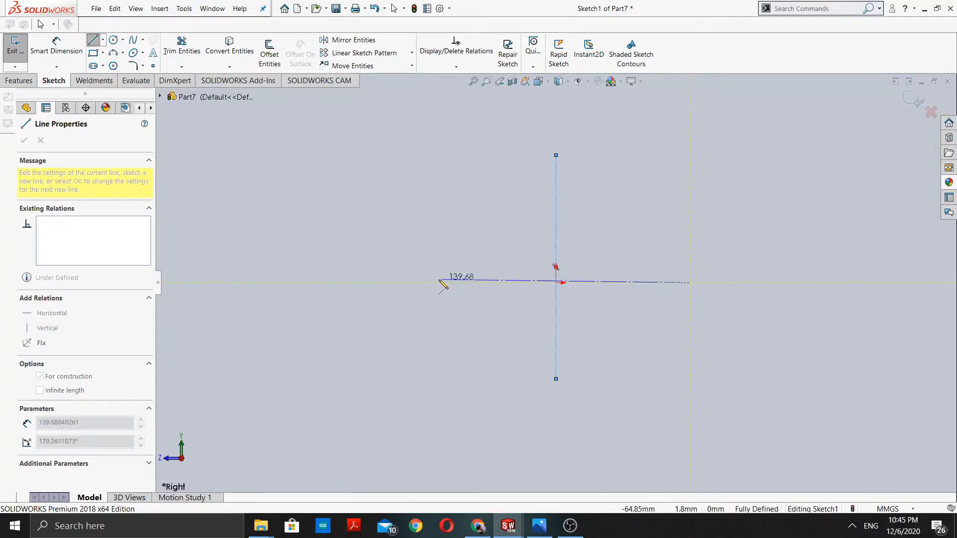
{"action": "left_click", "coordinate": [402, 282]}
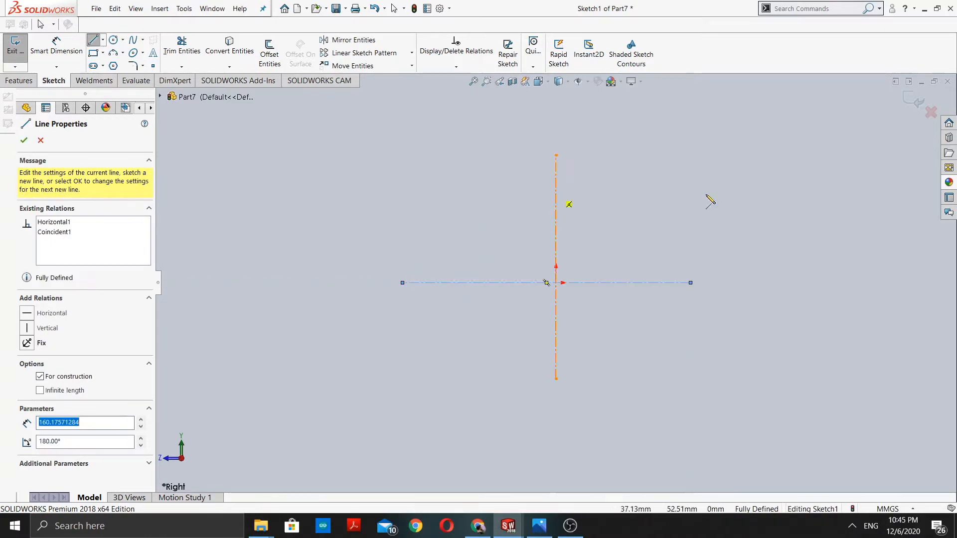
Step: Consult the reference drawing and sketch a three-line open rectangle about 26 by 12 mm against the vertical centerline above the origin
{"action": "left_click", "coordinate": [547, 533]}
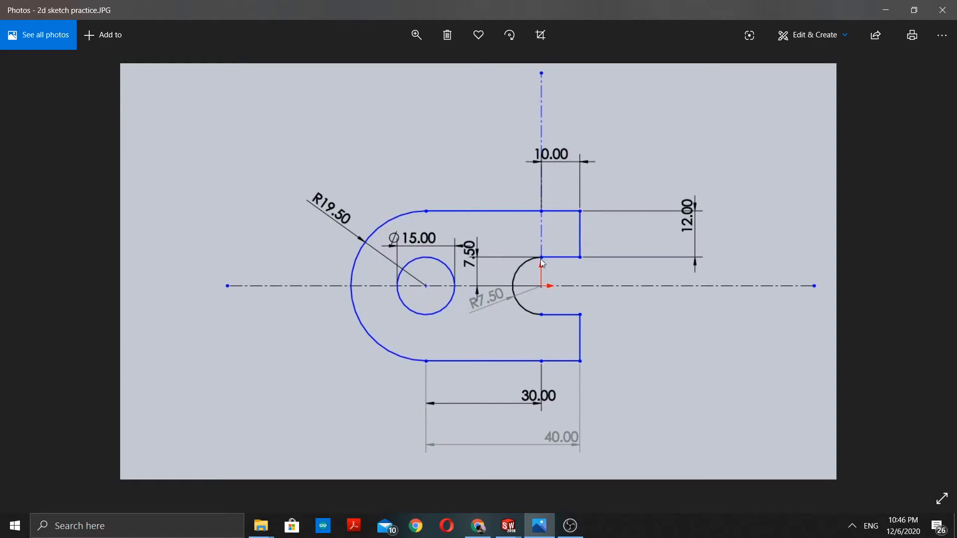
{"action": "left_click", "coordinate": [885, 10]}
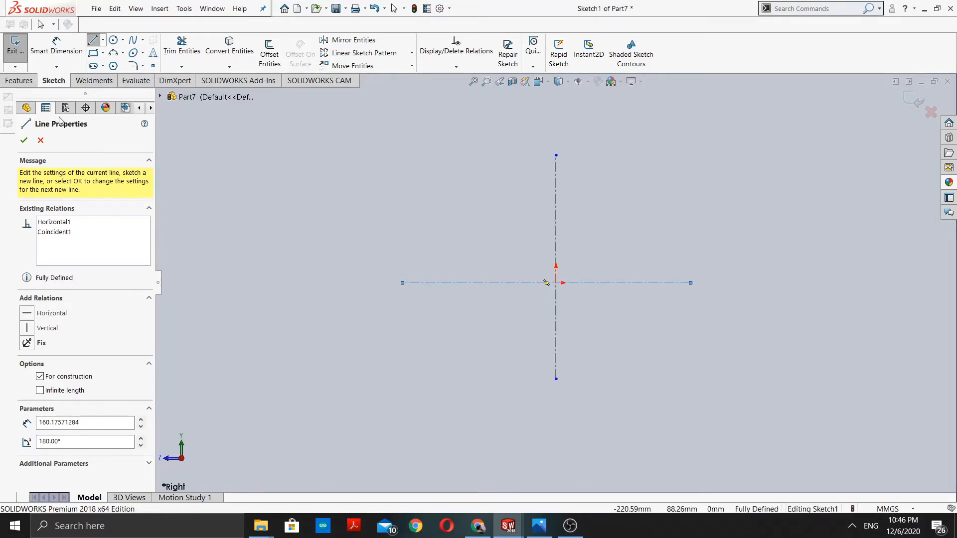
{"action": "left_click", "coordinate": [103, 41]}
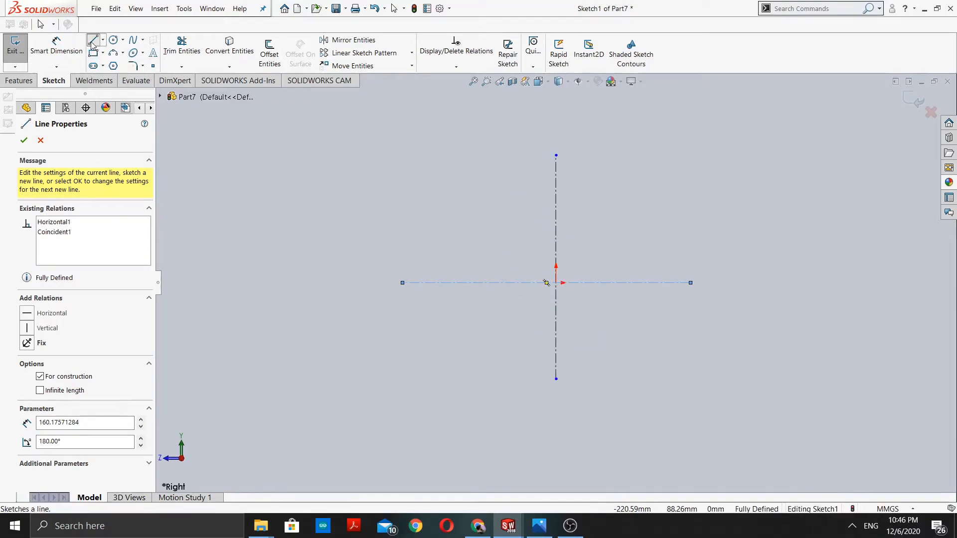
{"action": "left_click", "coordinate": [94, 55]}
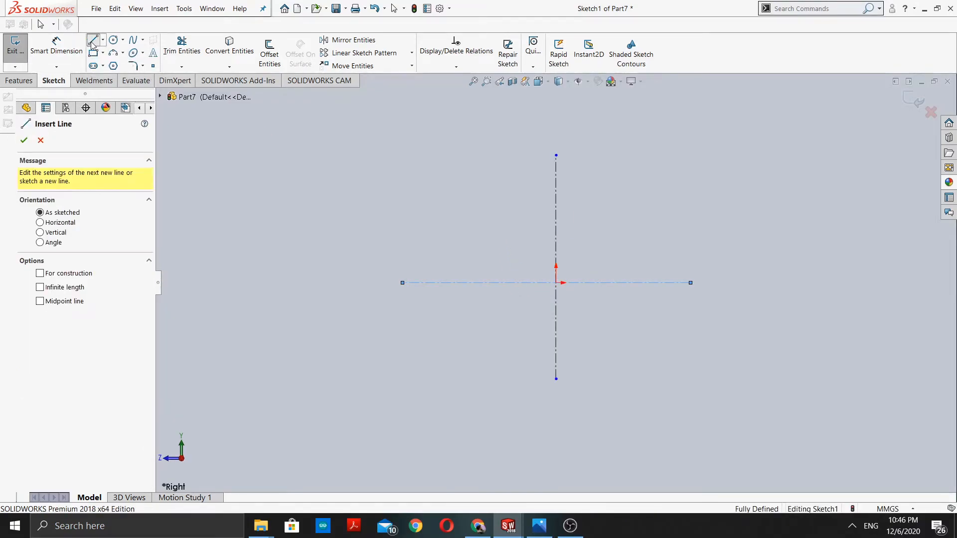
{"action": "left_click", "coordinate": [556, 234]}
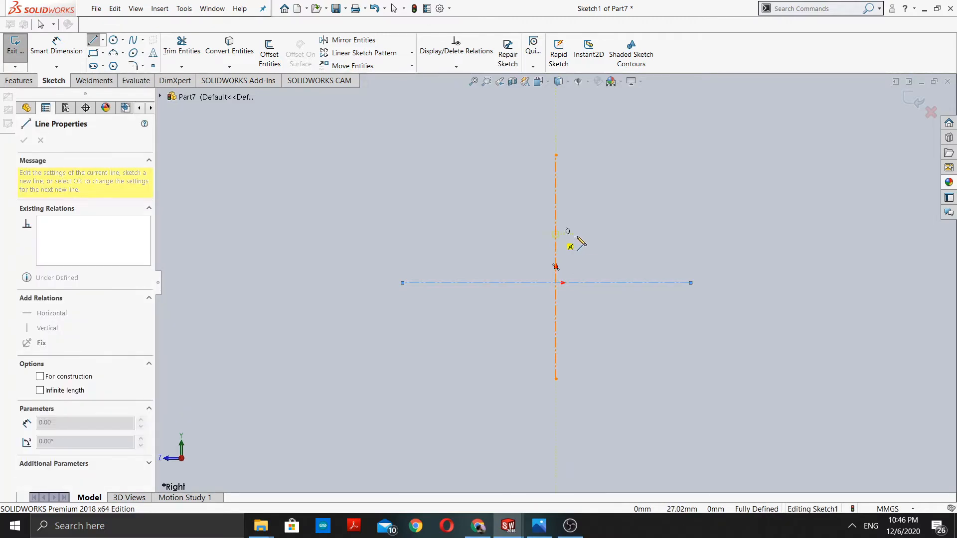
{"action": "left_click", "coordinate": [602, 233]}
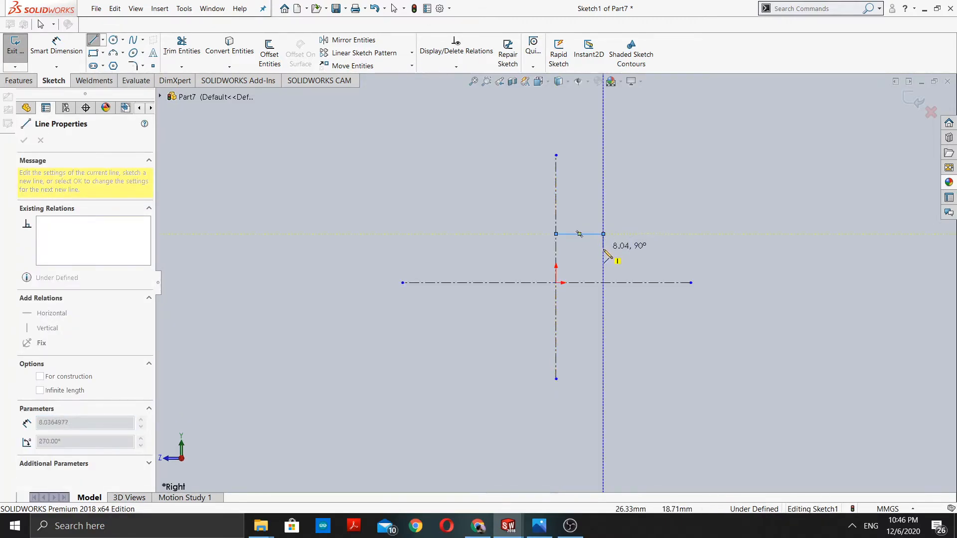
{"action": "left_click", "coordinate": [603, 256]}
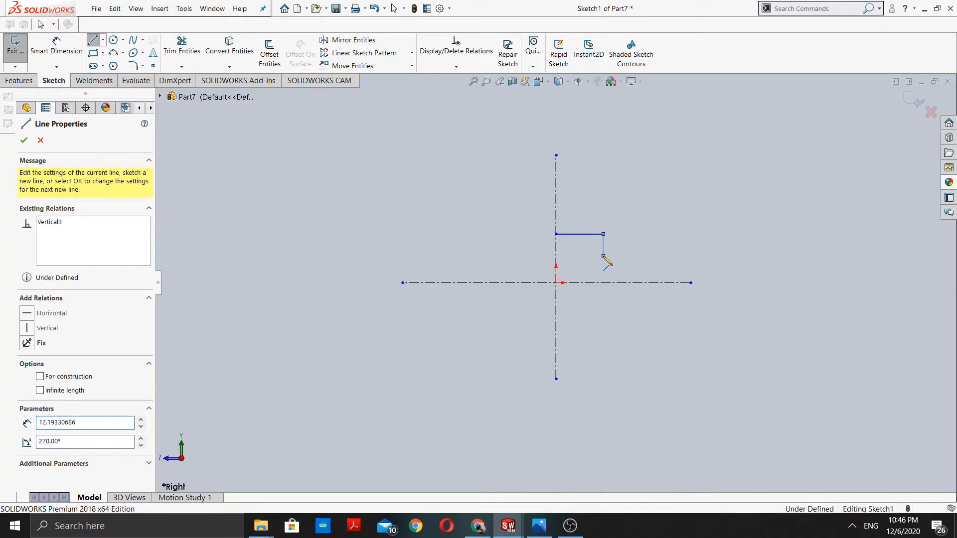
{"action": "double_click", "coordinate": [556, 255]}
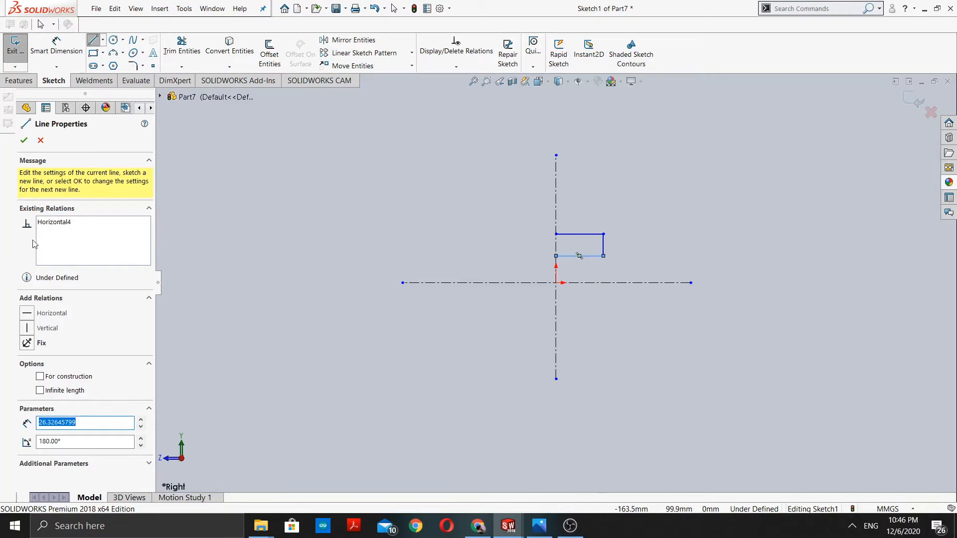
Step: Check the reference drawing and dimension the origin to the start of the profile's lower horizontal line at 7.5 mm
{"action": "left_click", "coordinate": [539, 526]}
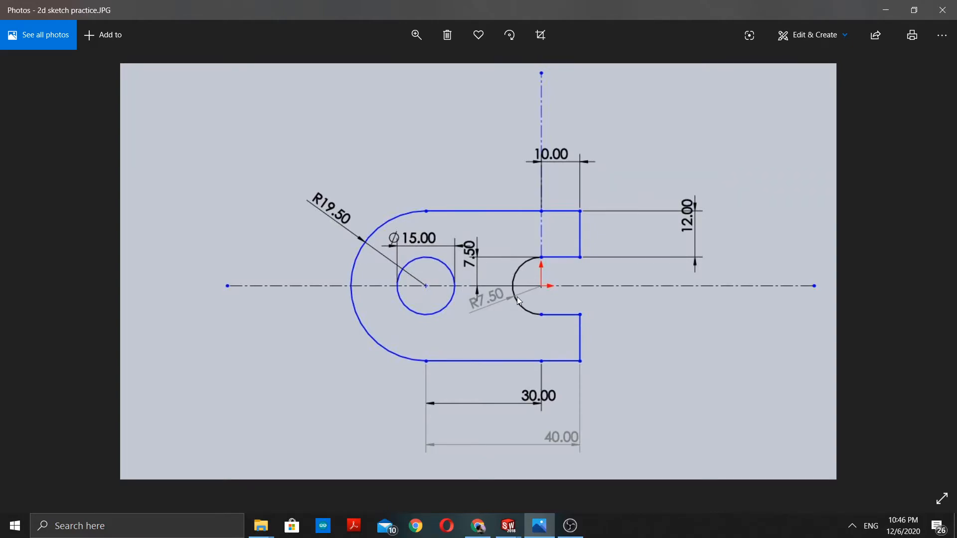
{"action": "left_click", "coordinate": [886, 10]}
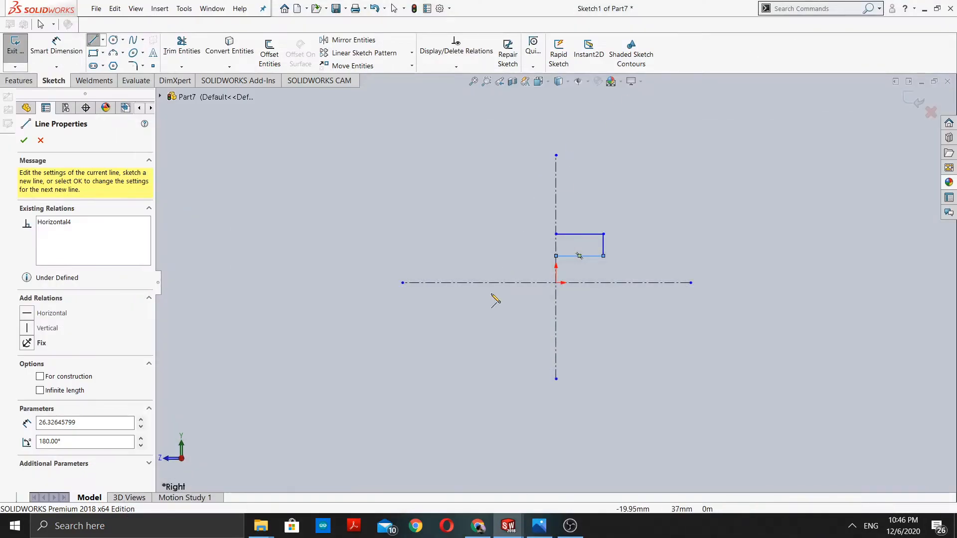
{"action": "left_click", "coordinate": [64, 42]}
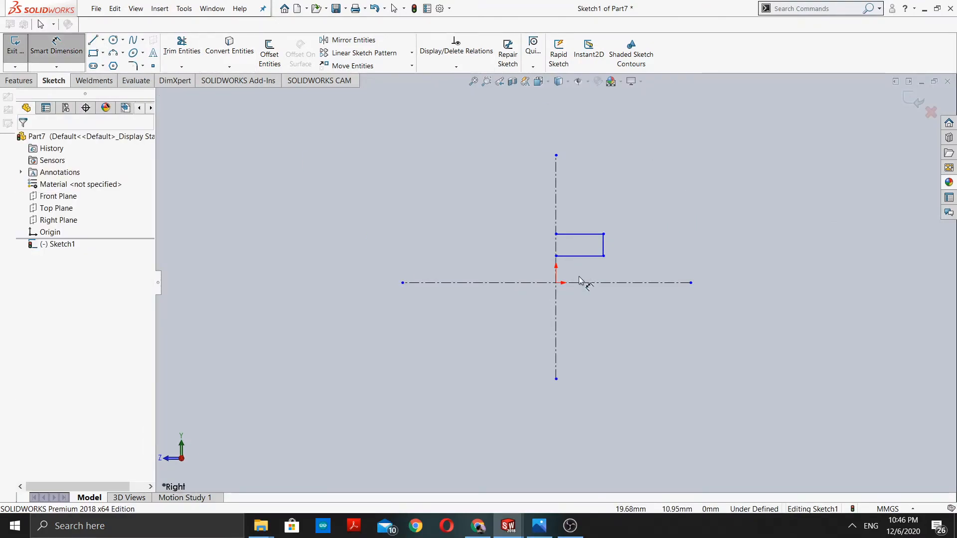
{"action": "left_click", "coordinate": [556, 283]}
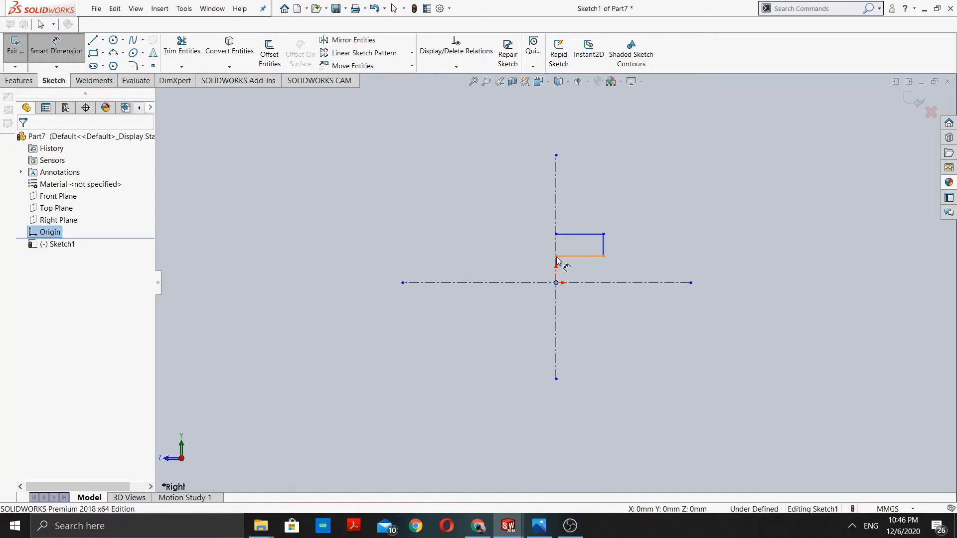
{"action": "left_click", "coordinate": [557, 257]}
{"action": "left_click", "coordinate": [513, 256]}
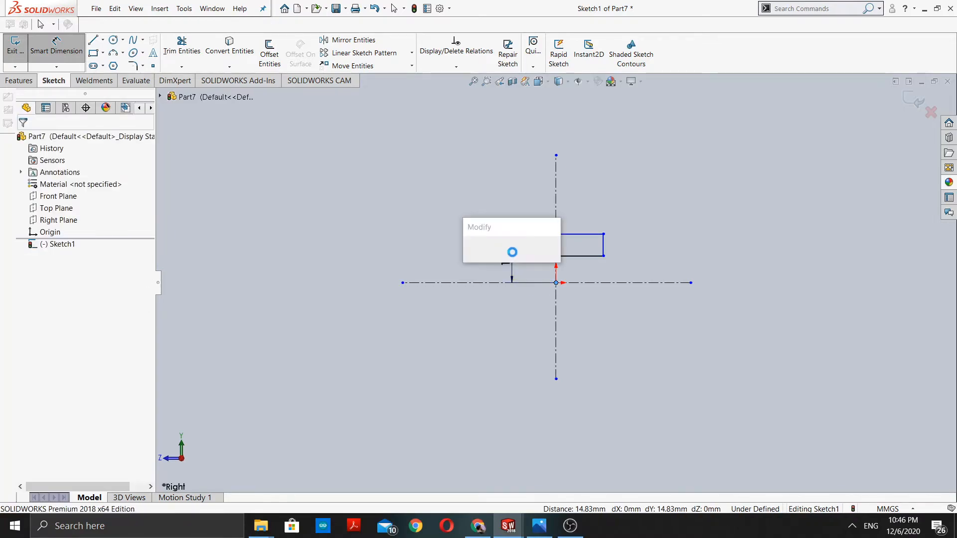
{"action": "type", "text": "=7.5"}
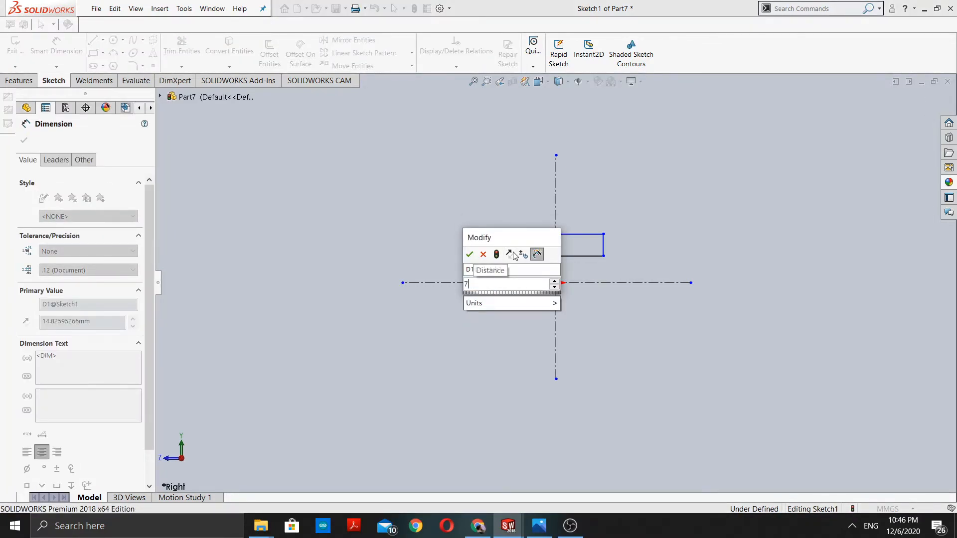
{"action": "key", "text": "Return"}
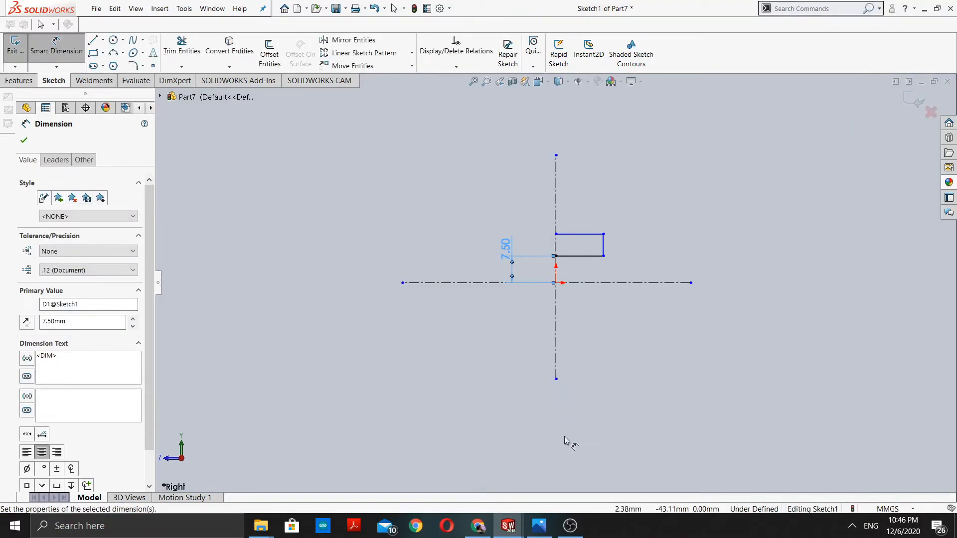
Step: Consult the reference drawing and dimension the profile's upper horizontal line at 10 mm
{"action": "left_click", "coordinate": [539, 526]}
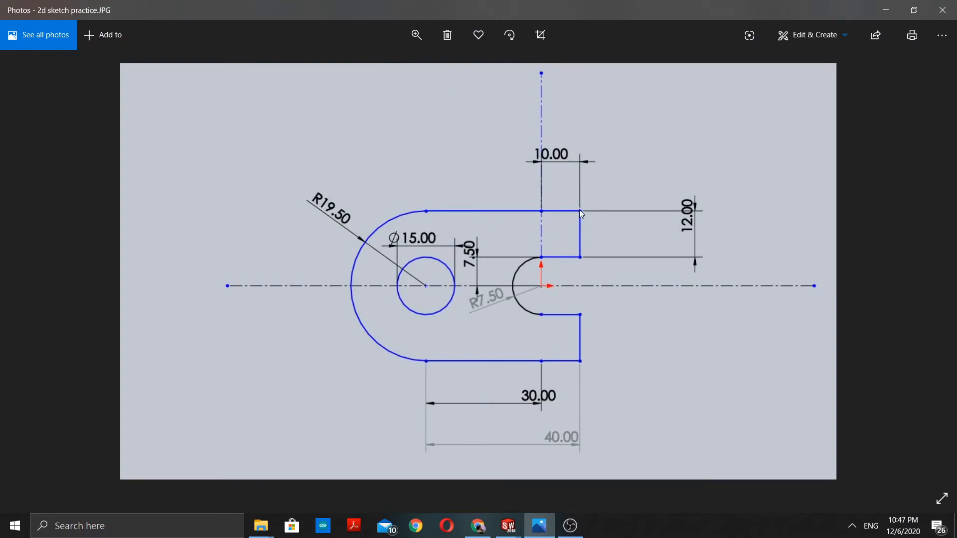
{"action": "left_click", "coordinate": [885, 10]}
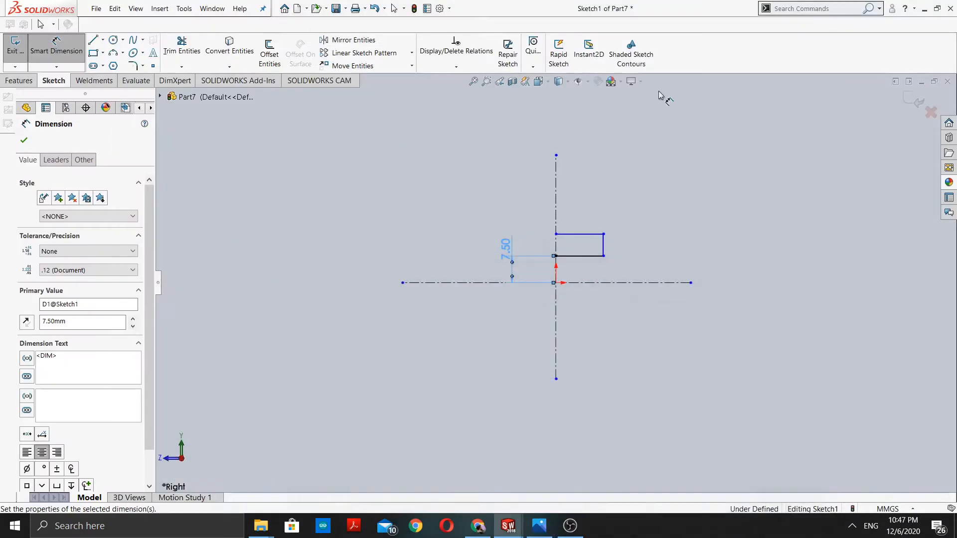
{"action": "left_click", "coordinate": [557, 234]}
{"action": "left_click", "coordinate": [603, 234]}
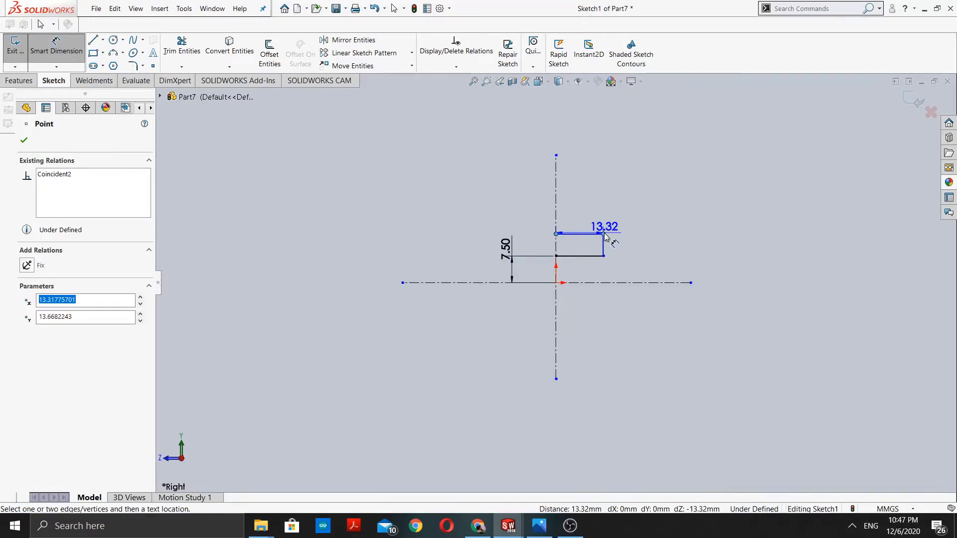
{"action": "left_click", "coordinate": [600, 207]}
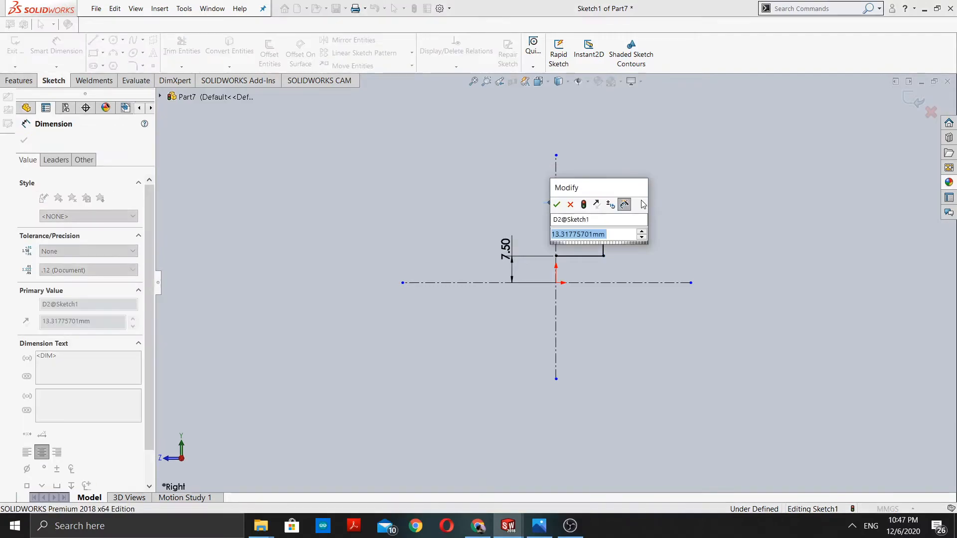
{"action": "key", "text": "BackSpace"}
{"action": "type", "text": "10"}
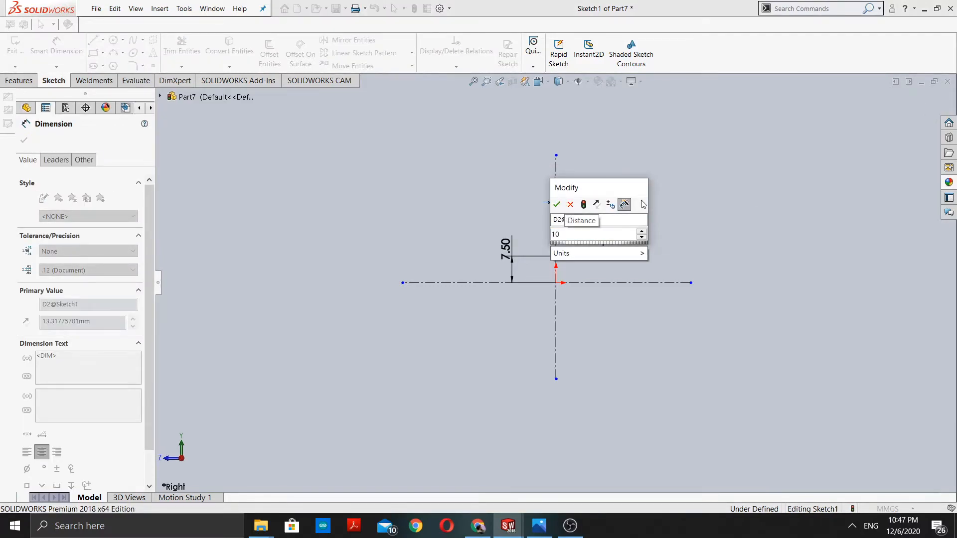
{"action": "key", "text": "Return"}
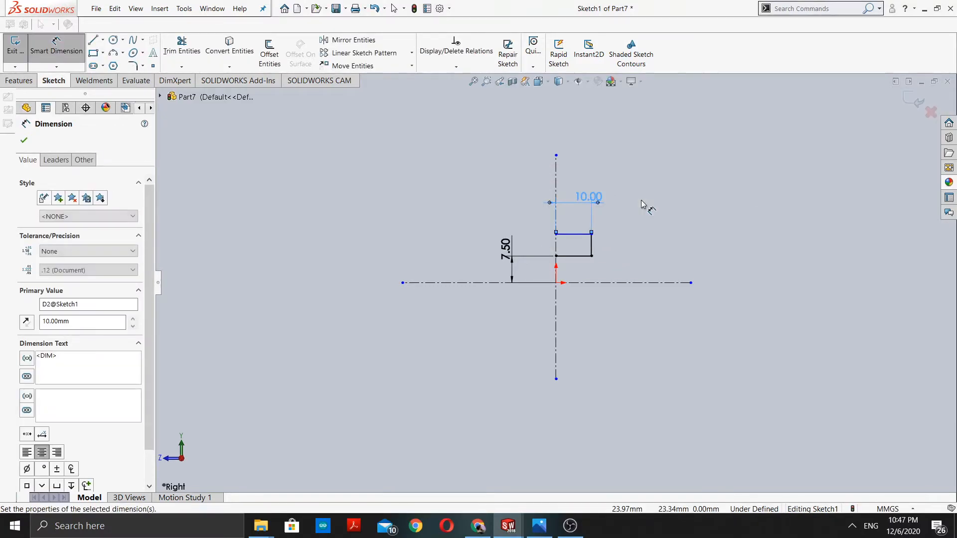
Step: Dimension the profile's vertical line at 12 mm and check it against the reference drawing
{"action": "left_click", "coordinate": [592, 256]}
{"action": "left_click", "coordinate": [591, 241]}
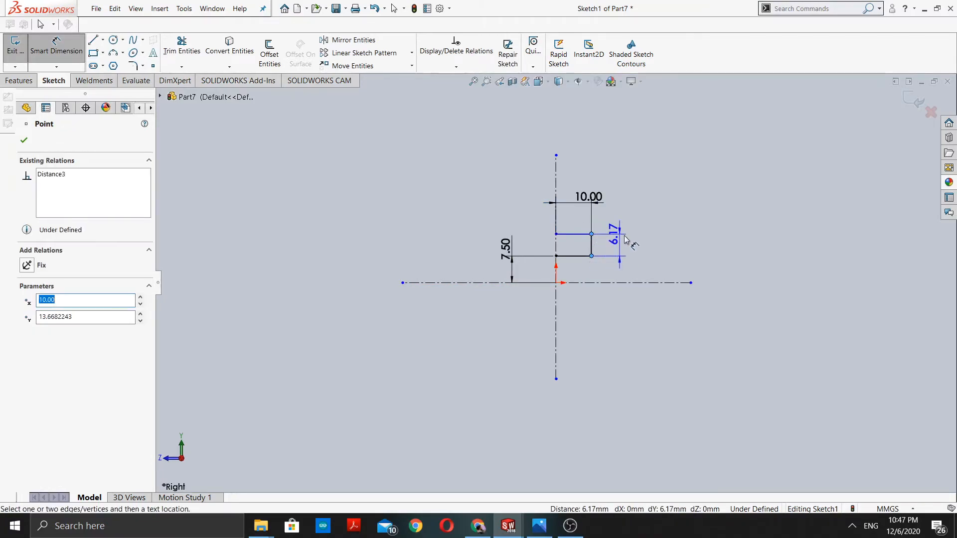
{"action": "left_click", "coordinate": [627, 241]}
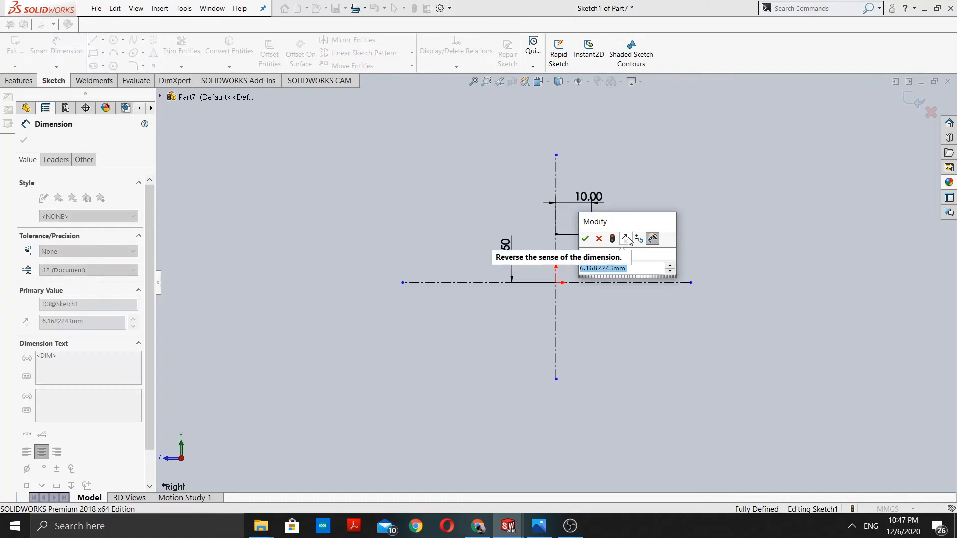
{"action": "key", "text": "BackSpace"}
{"action": "type", "text": "12"}
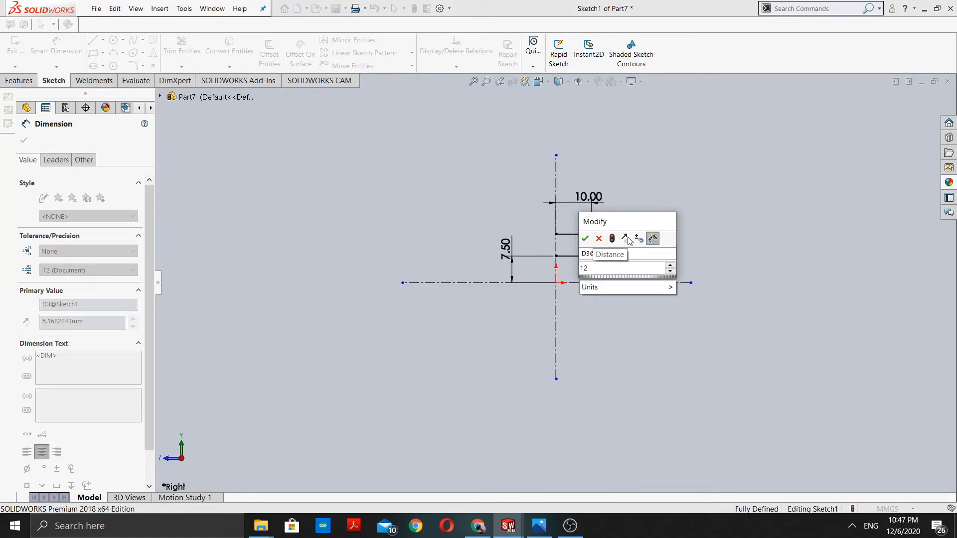
{"action": "key", "text": "Return"}
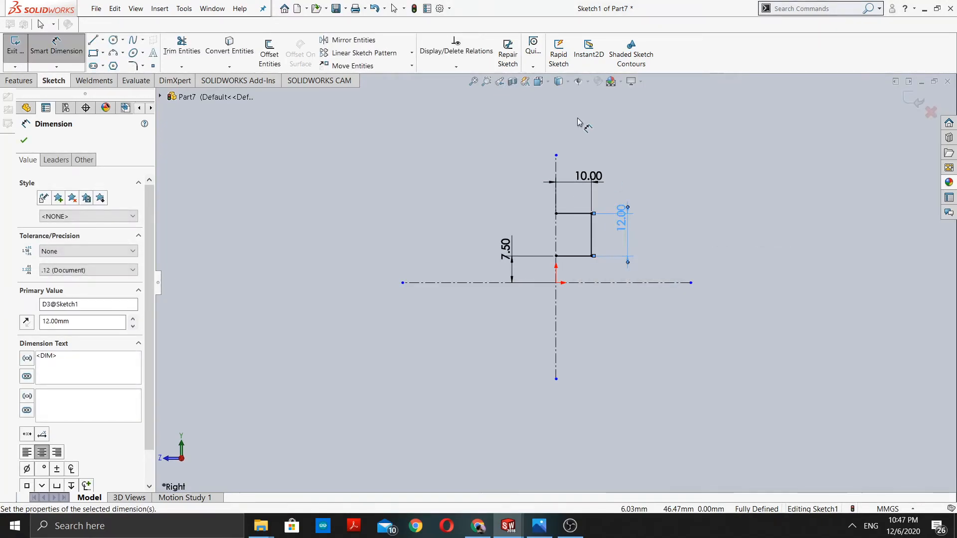
{"action": "left_click", "coordinate": [538, 526]}
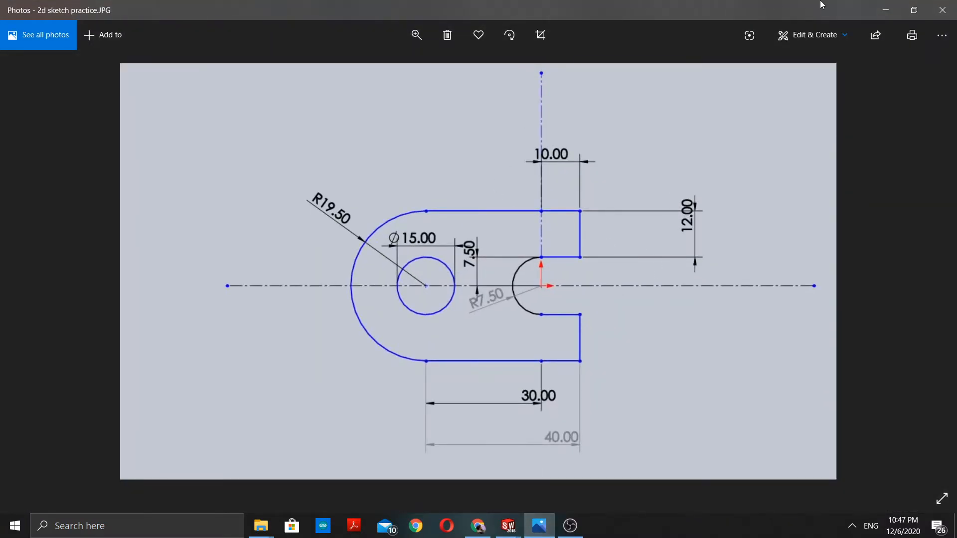
{"action": "left_click", "coordinate": [884, 12]}
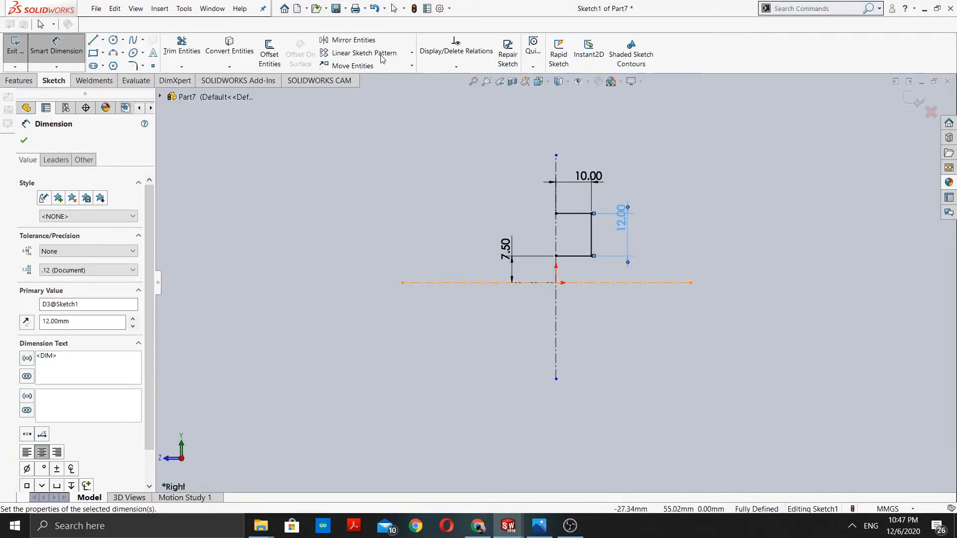
{"action": "left_click", "coordinate": [24, 140]}
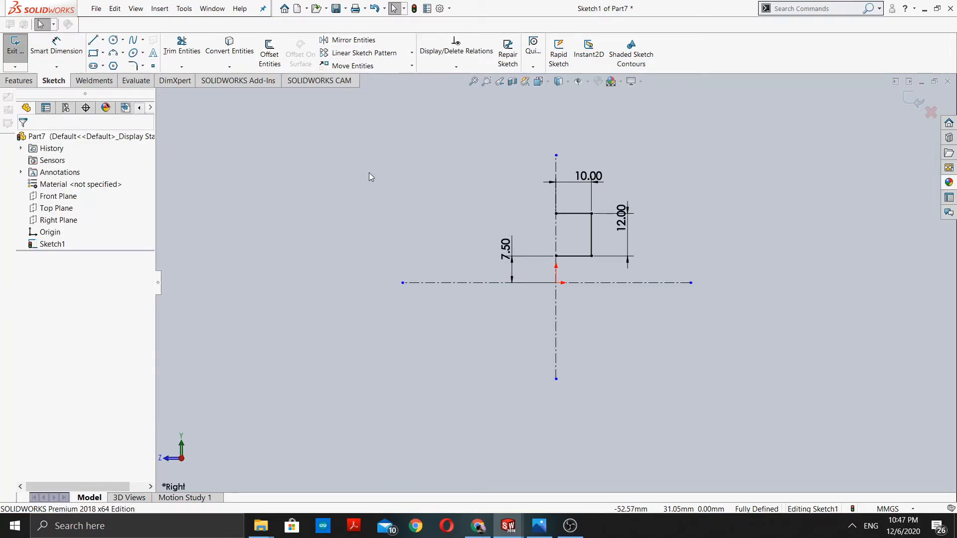
Step: Mirror the three profile lines about the horizontal centerline, keeping the original copy
{"action": "left_click", "coordinate": [352, 40]}
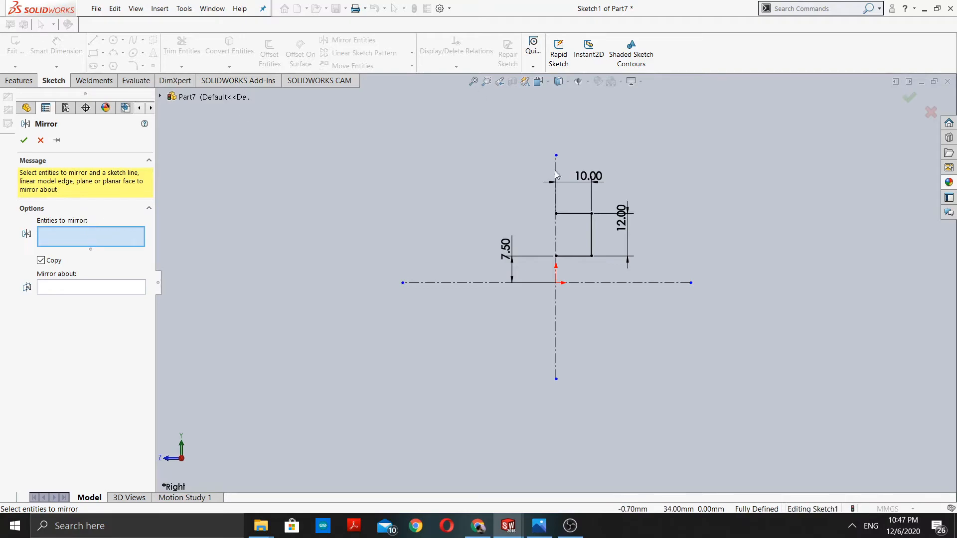
{"action": "left_click", "coordinate": [572, 213]}
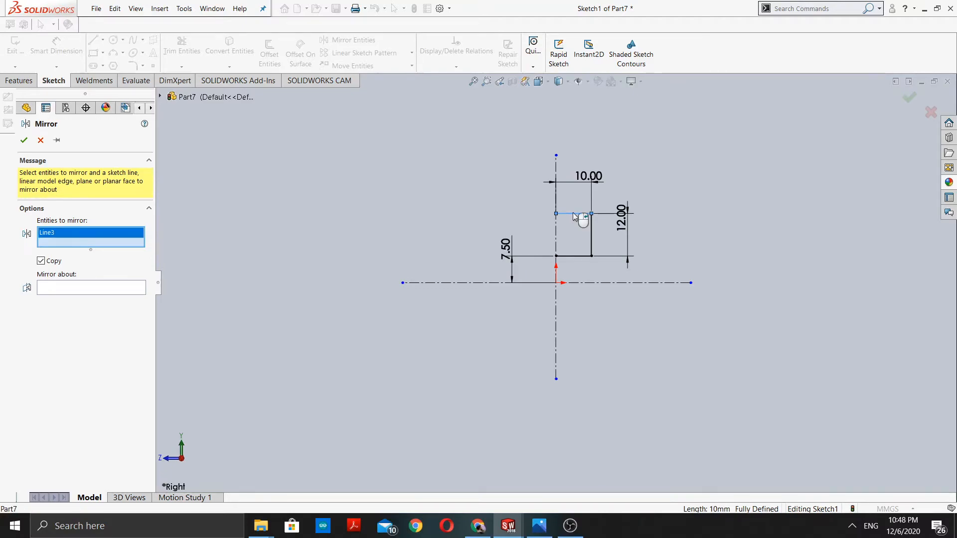
{"action": "left_click", "coordinate": [592, 233]}
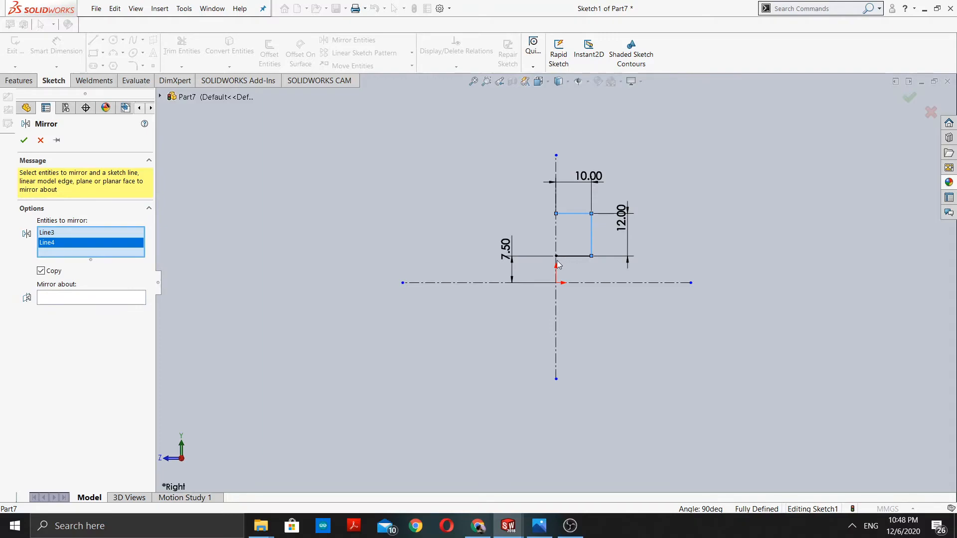
{"action": "left_click", "coordinate": [570, 256]}
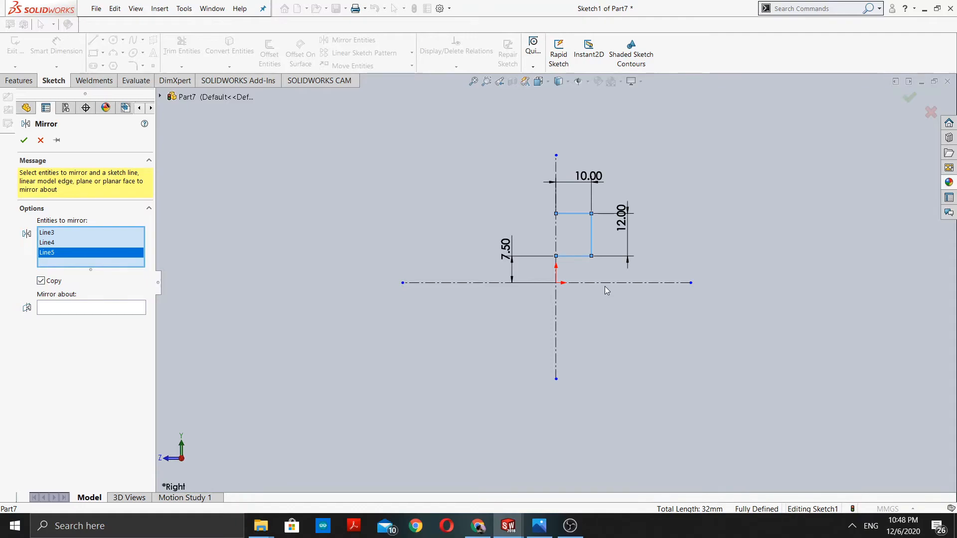
{"action": "left_click", "coordinate": [556, 194]}
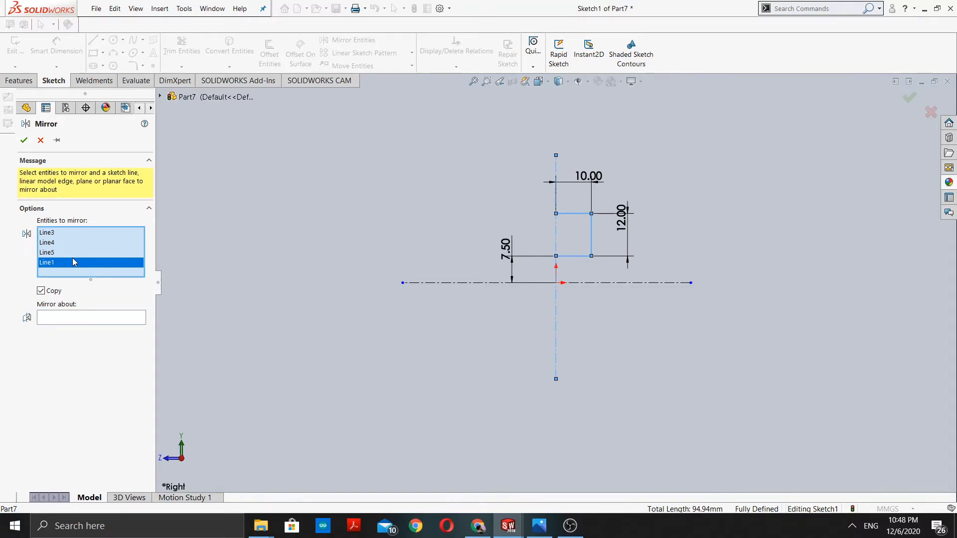
{"action": "left_click", "coordinate": [114, 267]}
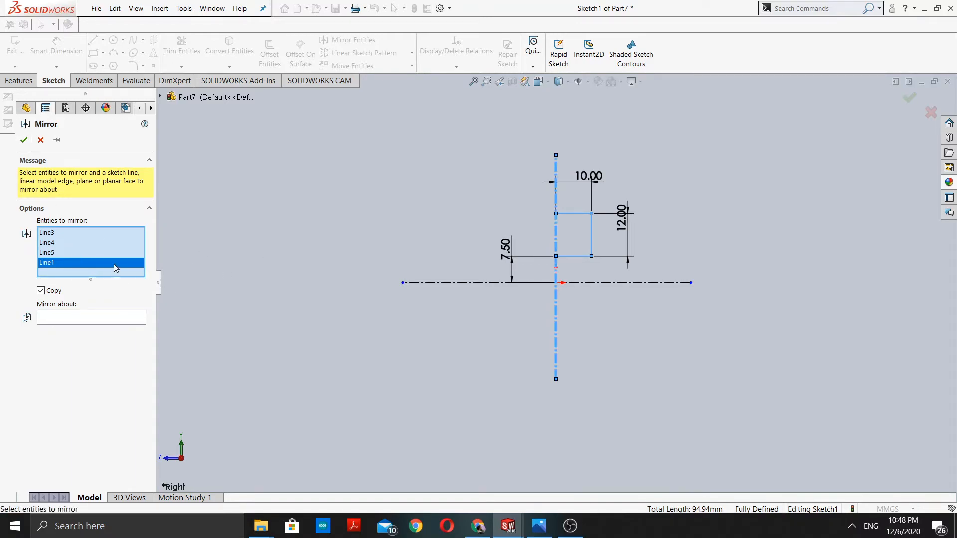
{"action": "left_click", "coordinate": [557, 310]}
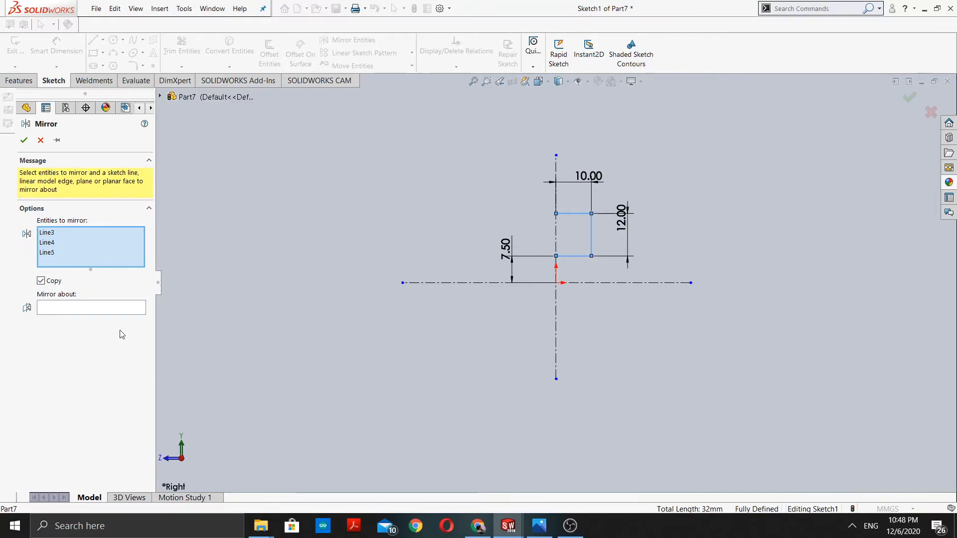
{"action": "left_click", "coordinate": [112, 308]}
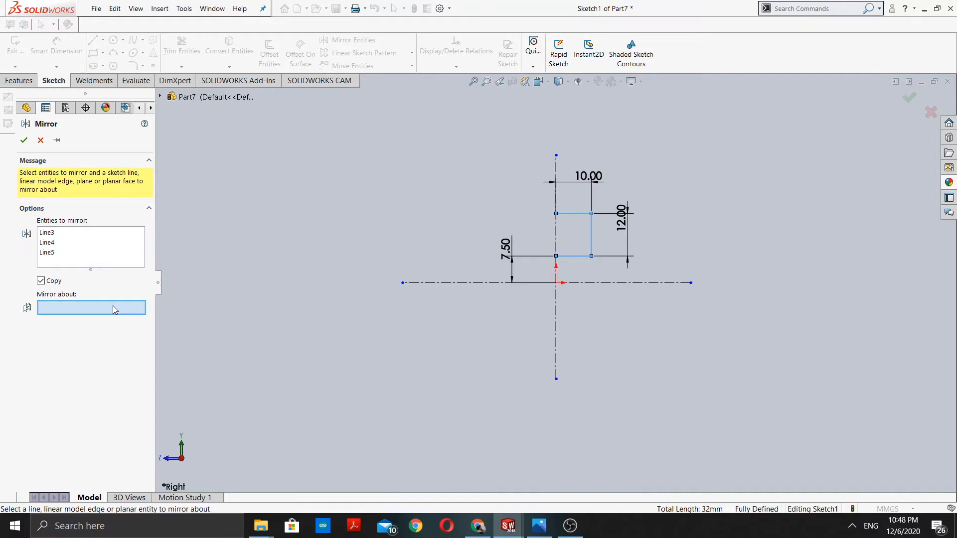
{"action": "left_click", "coordinate": [604, 281]}
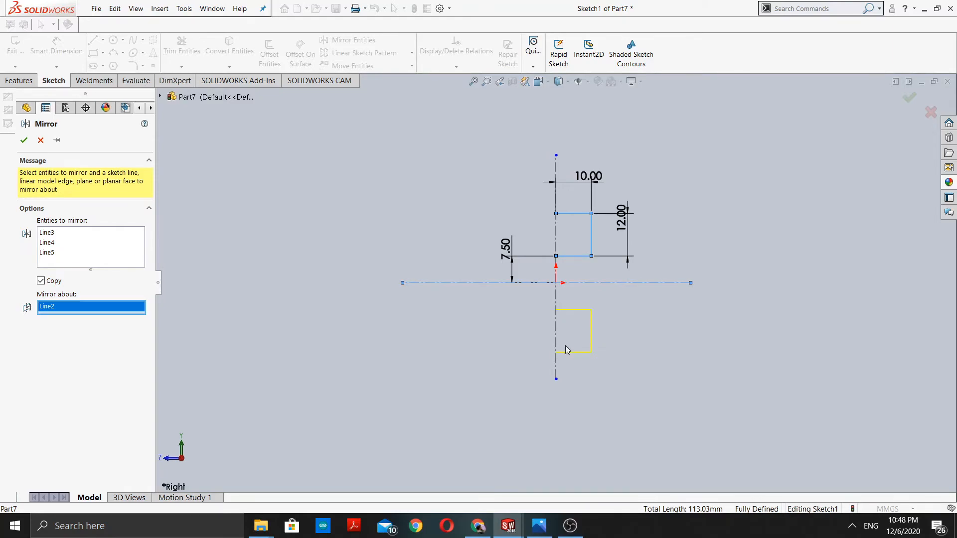
{"action": "left_click", "coordinate": [556, 234]}
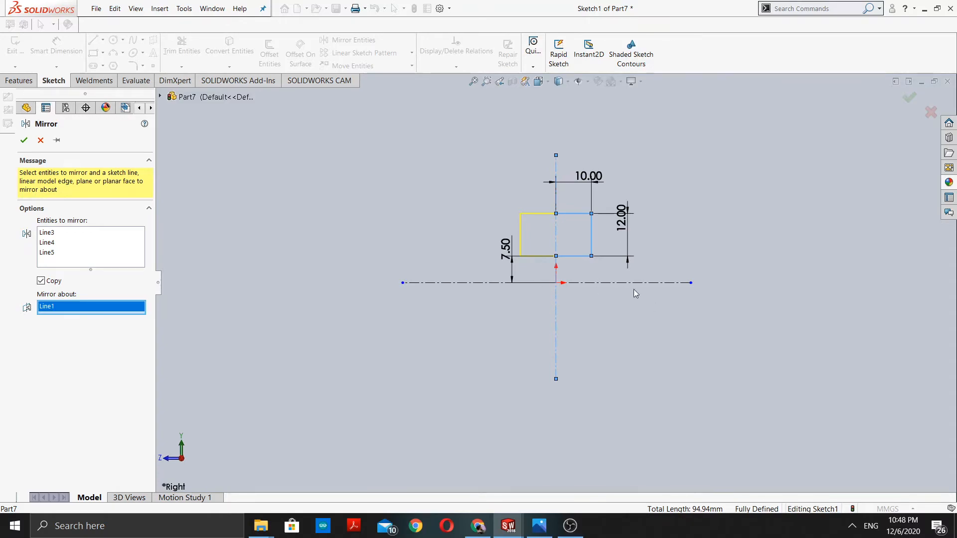
{"action": "left_click", "coordinate": [593, 283]}
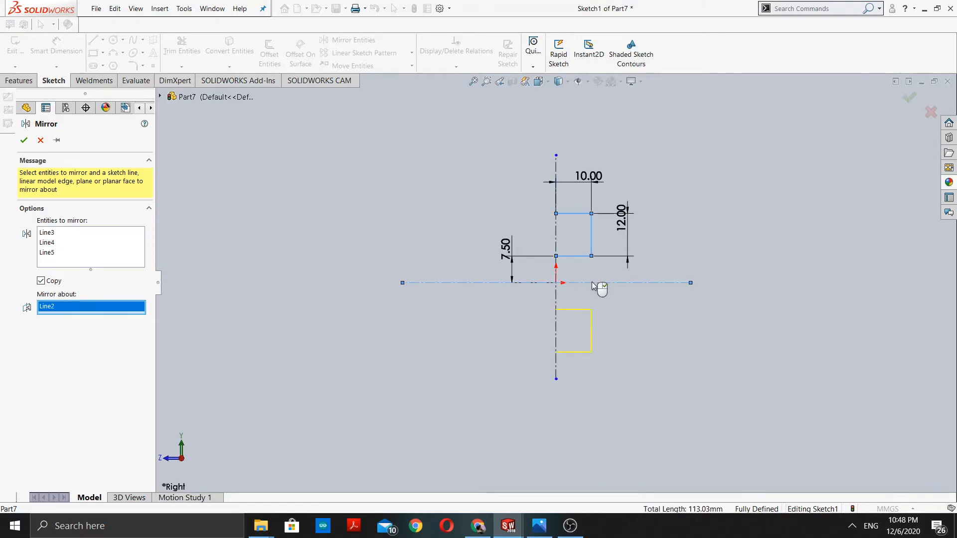
{"action": "left_click", "coordinate": [24, 140]}
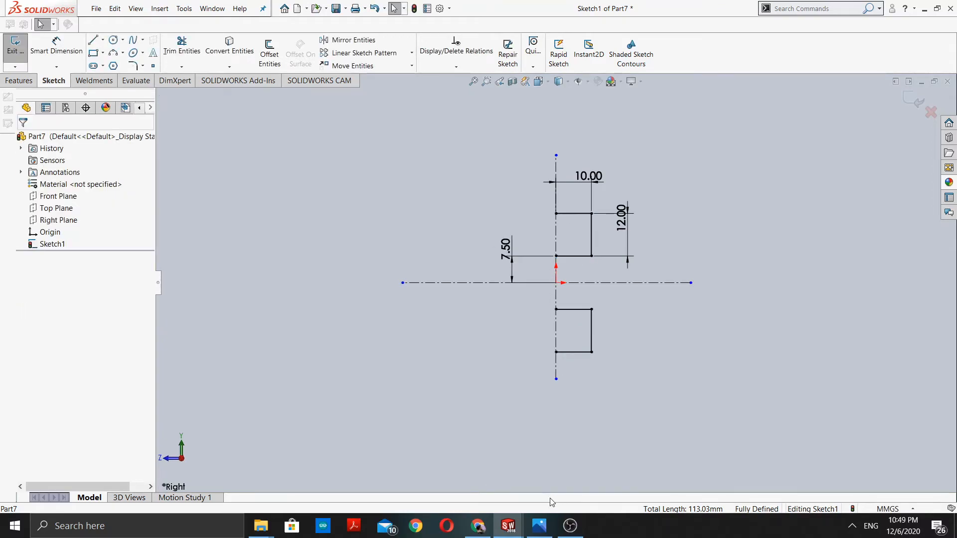
Step: Consult the reference drawing and sketch a circle centered on the origin, sized just short of the two mirrored profiles
{"action": "left_click", "coordinate": [539, 525]}
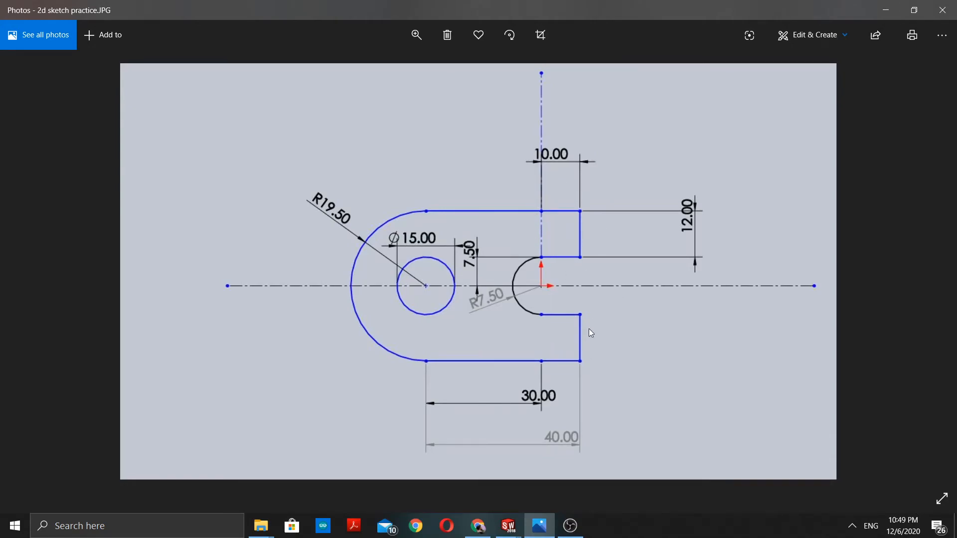
{"action": "left_click", "coordinate": [886, 10]}
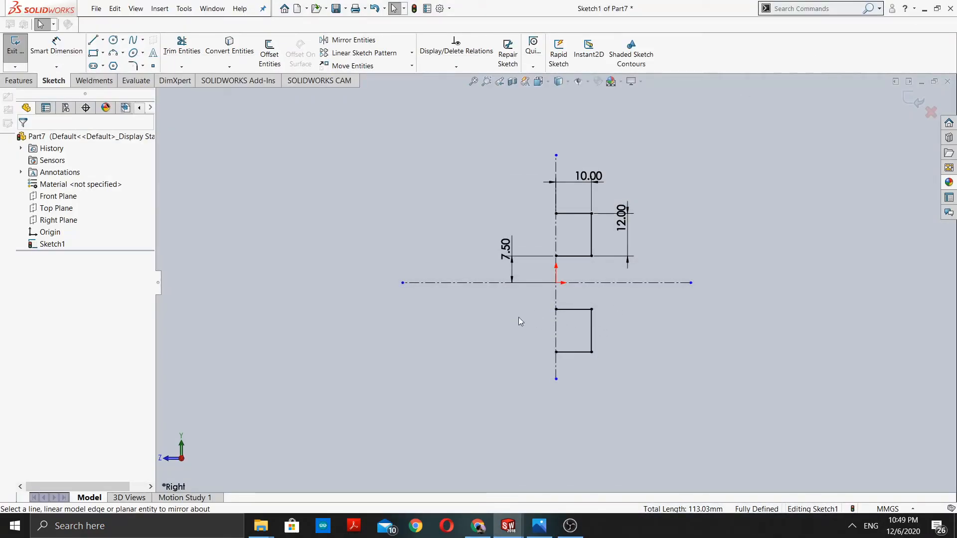
{"action": "left_click", "coordinate": [540, 525]}
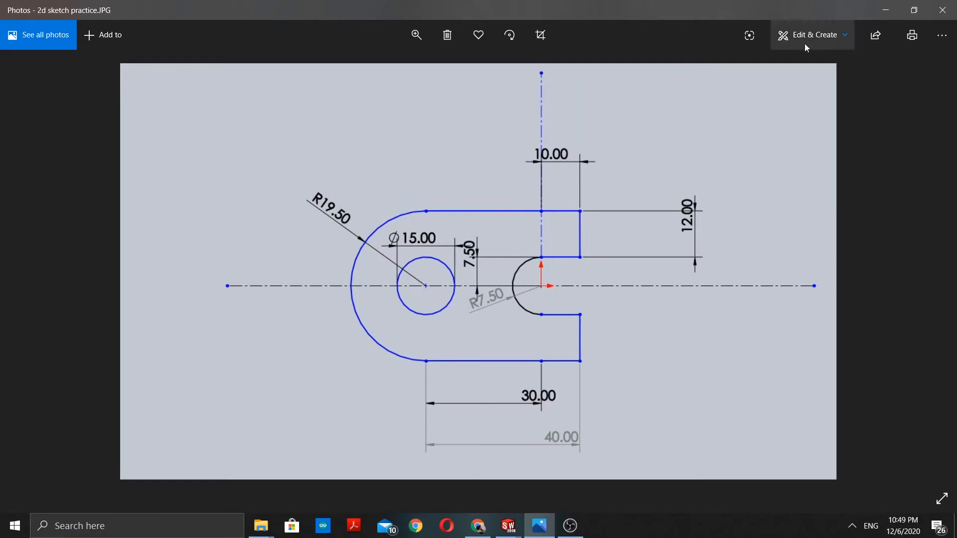
{"action": "left_click", "coordinate": [886, 10]}
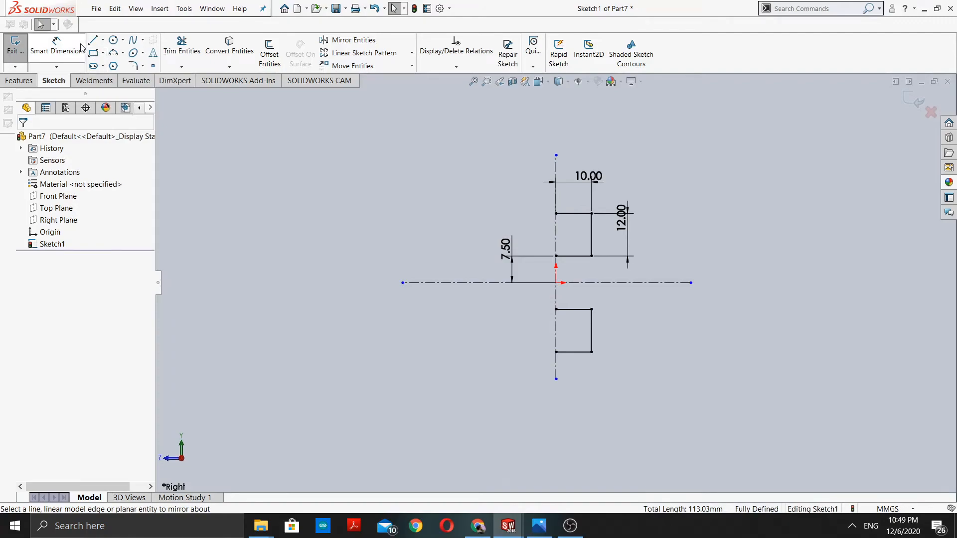
{"action": "left_click", "coordinate": [113, 40]}
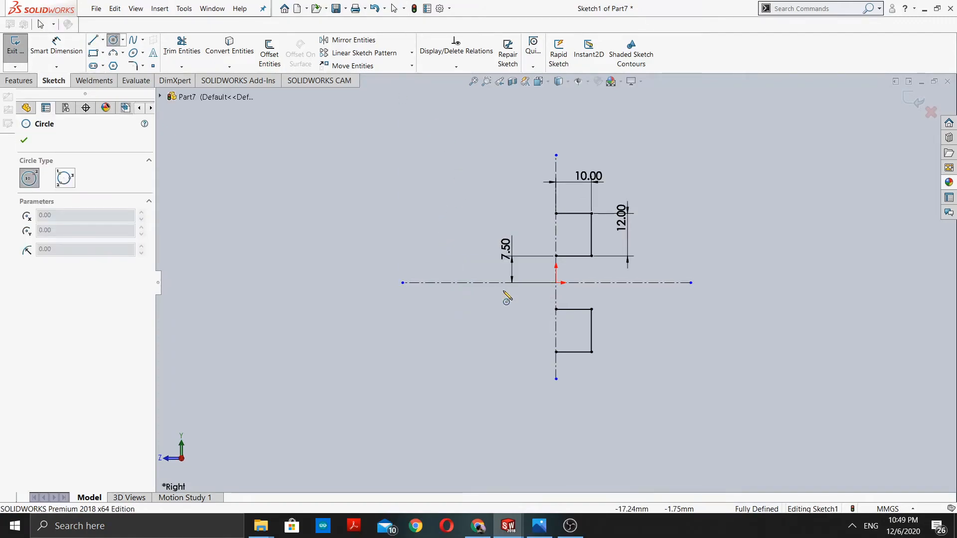
{"action": "left_click", "coordinate": [556, 282]}
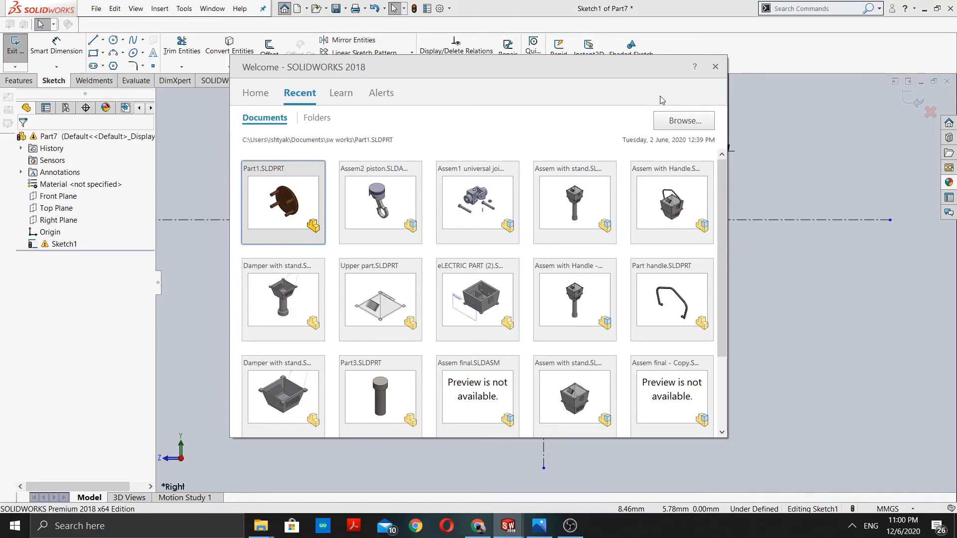
{"action": "left_click", "coordinate": [714, 67]}
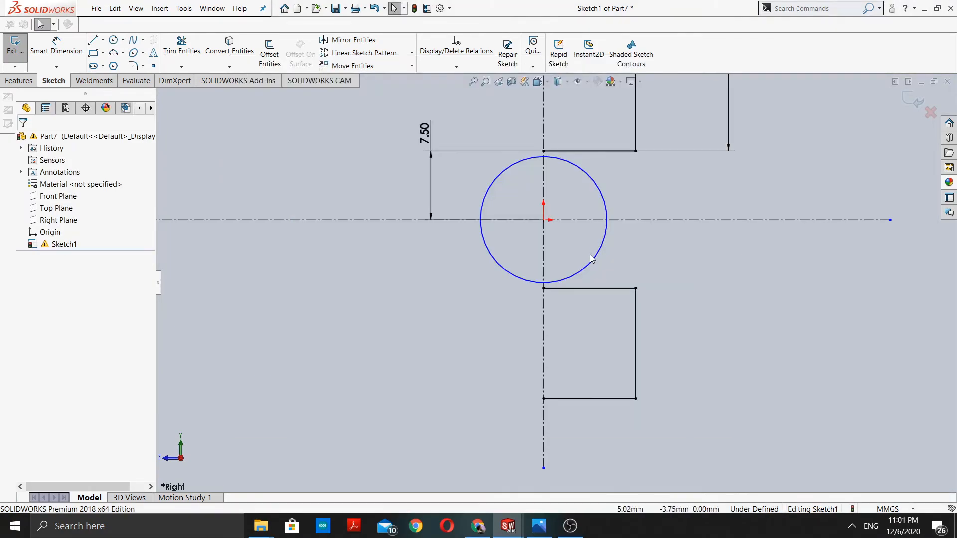
{"action": "scroll", "coordinate": [587, 241], "scroll_direction": "down", "scroll_amount": 1}
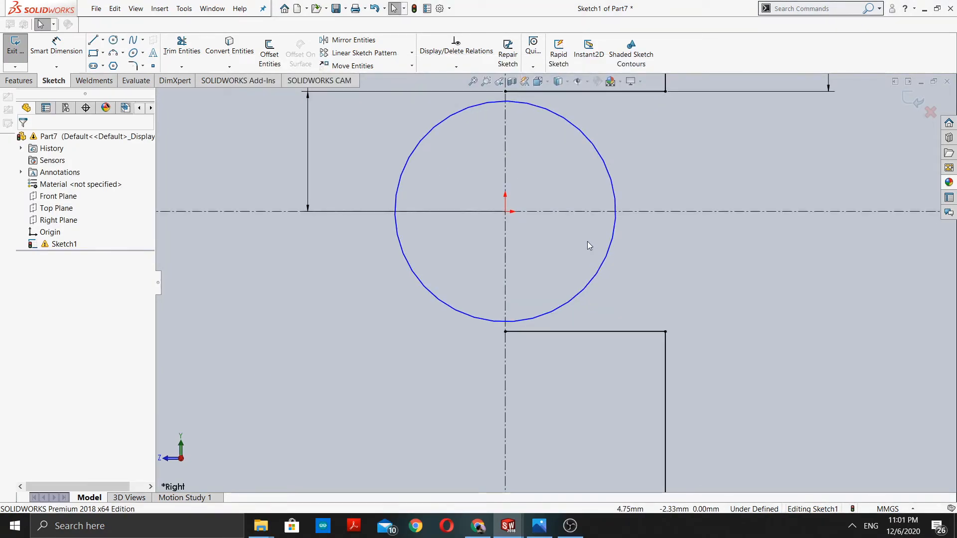
Step: Check the reference drawing, try to trim away the right half of the origin circle with Power trim, and undo the trimming
{"action": "left_click", "coordinate": [539, 525]}
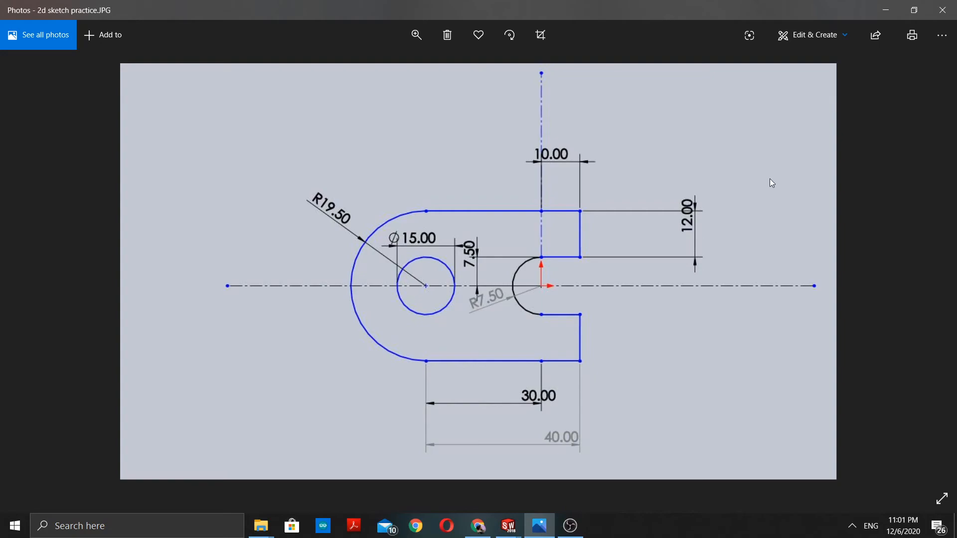
{"action": "left_click", "coordinate": [885, 10]}
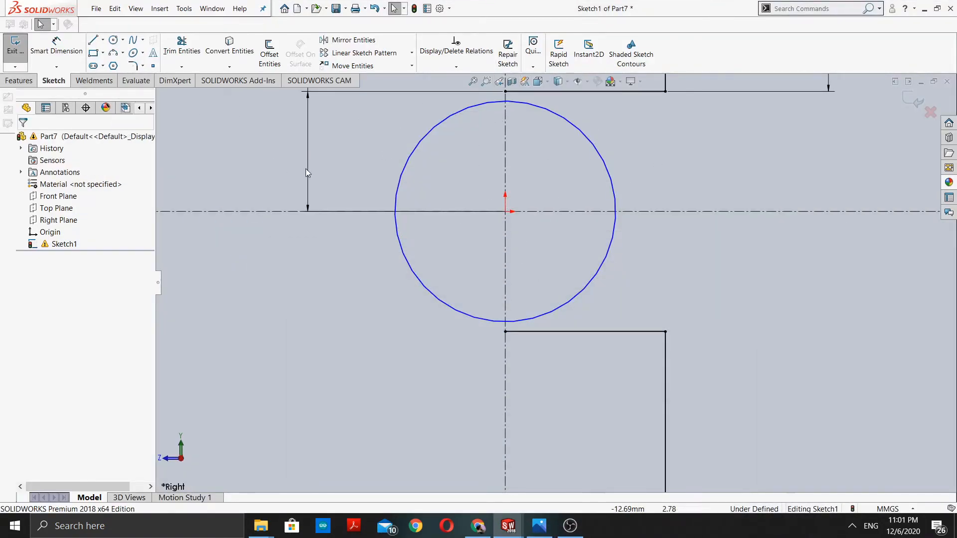
{"action": "key", "text": "z"}
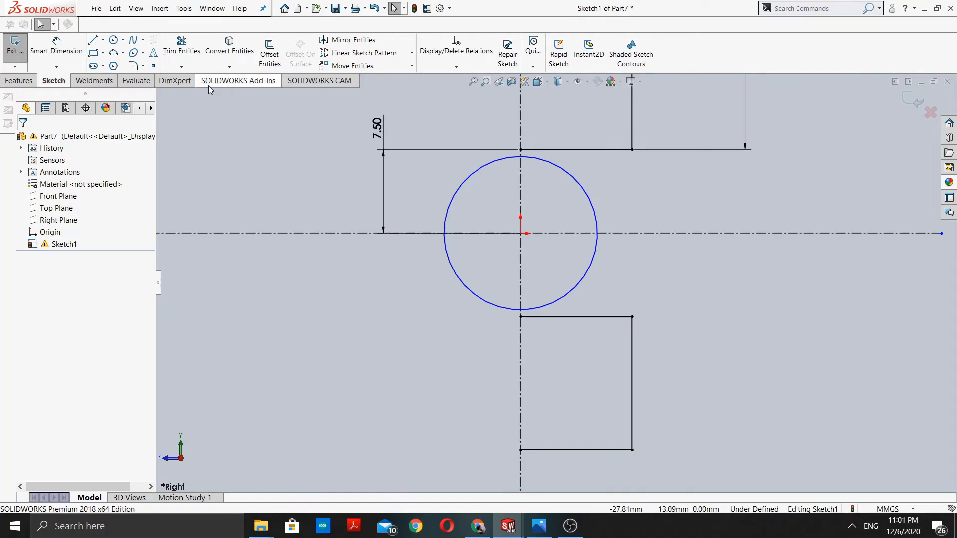
{"action": "left_click", "coordinate": [182, 48]}
{"action": "scroll", "coordinate": [463, 164], "scroll_direction": "down", "scroll_amount": 2}
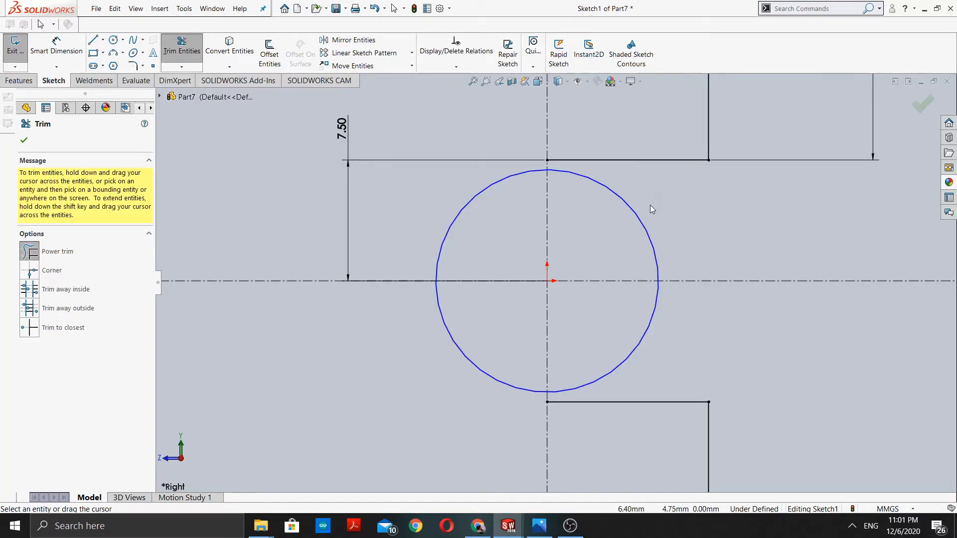
{"action": "left_click_drag", "start_coordinate": [641, 219], "coordinate": [636, 219]}
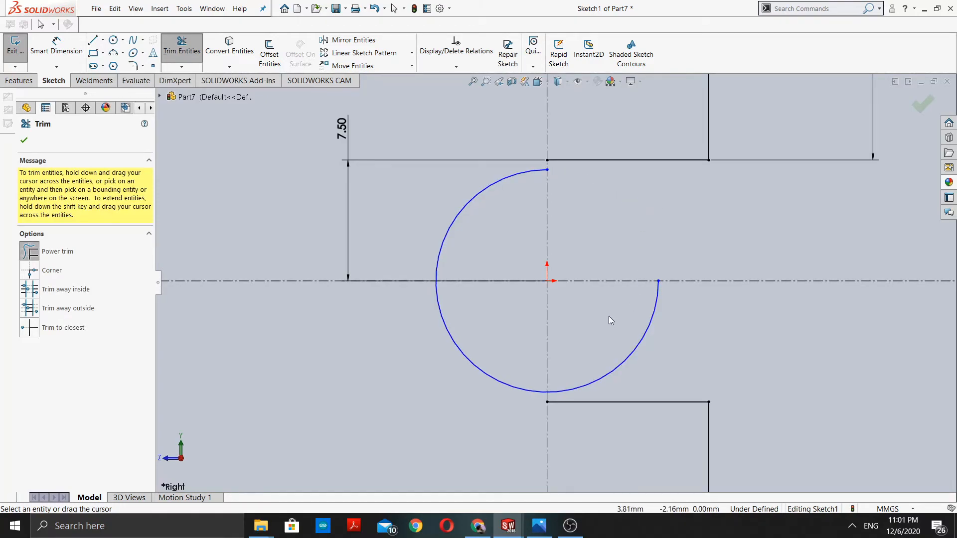
{"action": "left_click_drag", "start_coordinate": [634, 358], "coordinate": [636, 356]}
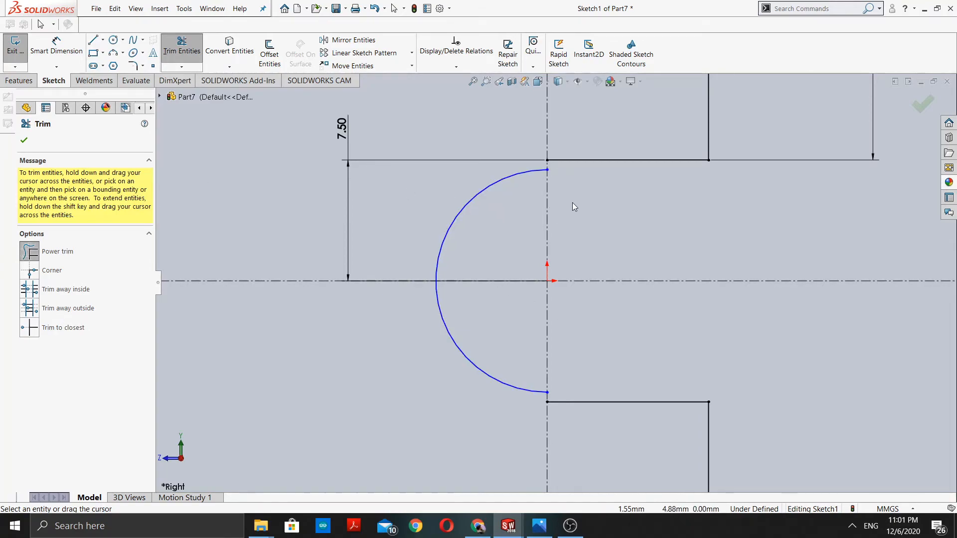
{"action": "key", "text": "Escape"}
{"action": "key", "text": "ctrl+z"}
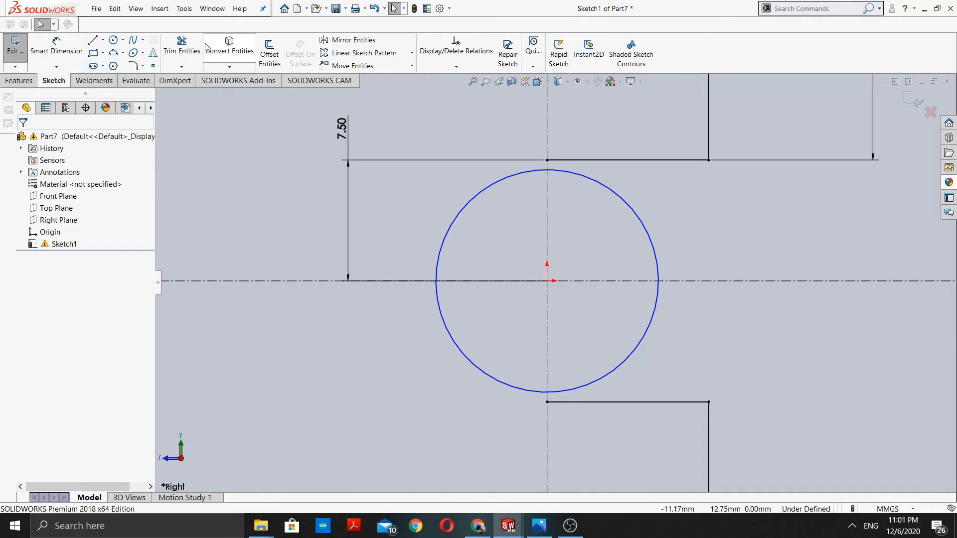
Step: Trim away the right half of the origin-centered circle with Power trim, leaving the semicircle on the profile's inner side
{"action": "left_click", "coordinate": [181, 46]}
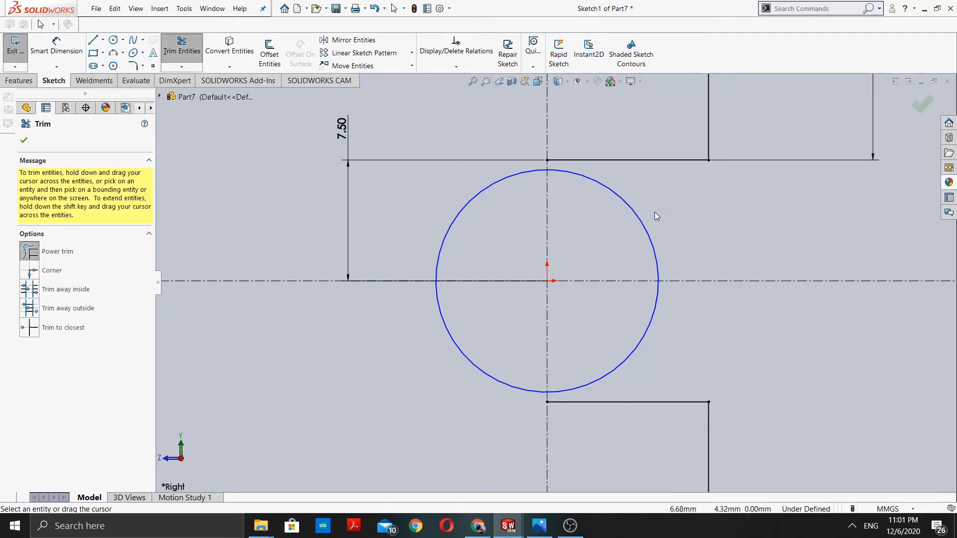
{"action": "left_click_drag", "start_coordinate": [654, 211], "coordinate": [639, 227]}
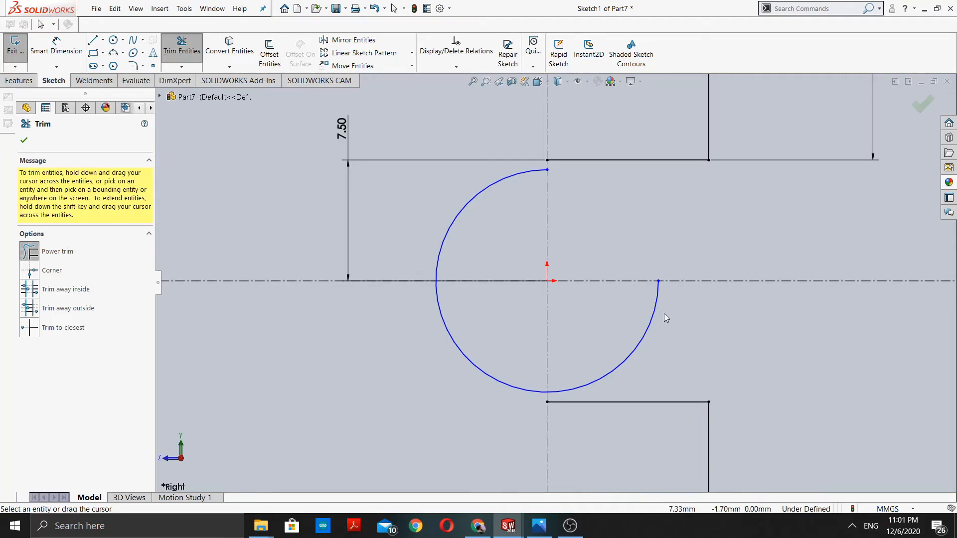
{"action": "left_click_drag", "start_coordinate": [654, 338], "coordinate": [640, 345]}
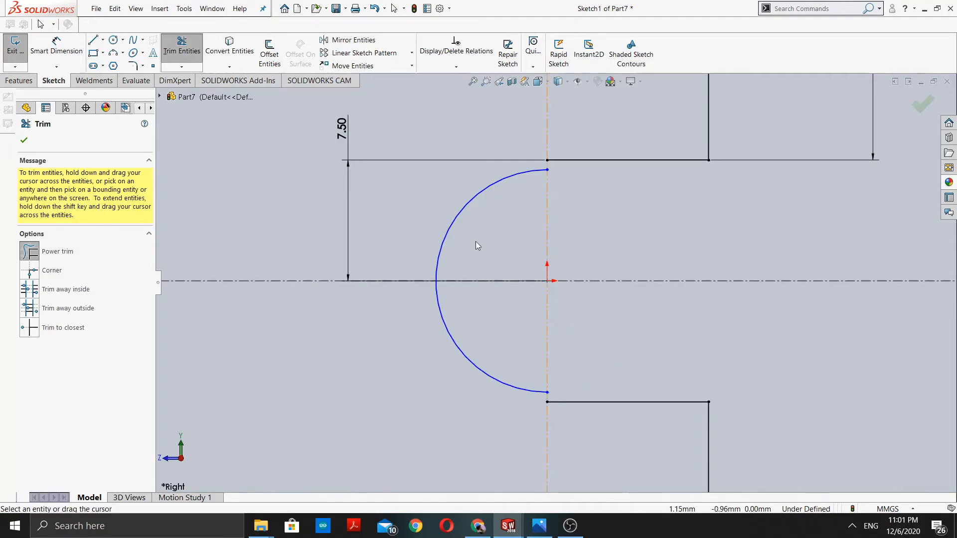
{"action": "left_click", "coordinate": [24, 140]}
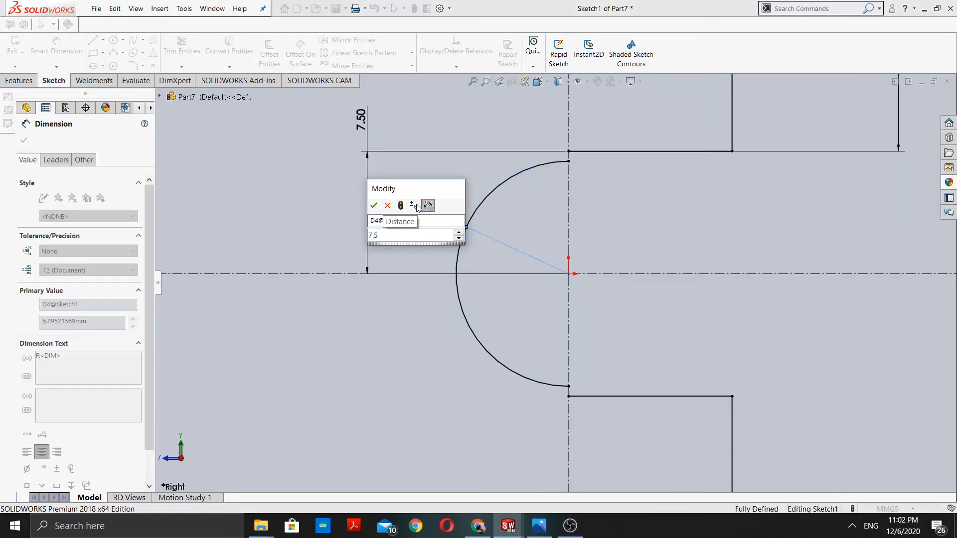
Step: Set the semicircular arc's radius dimension to 7.5 mm
{"action": "key", "text": "Return"}
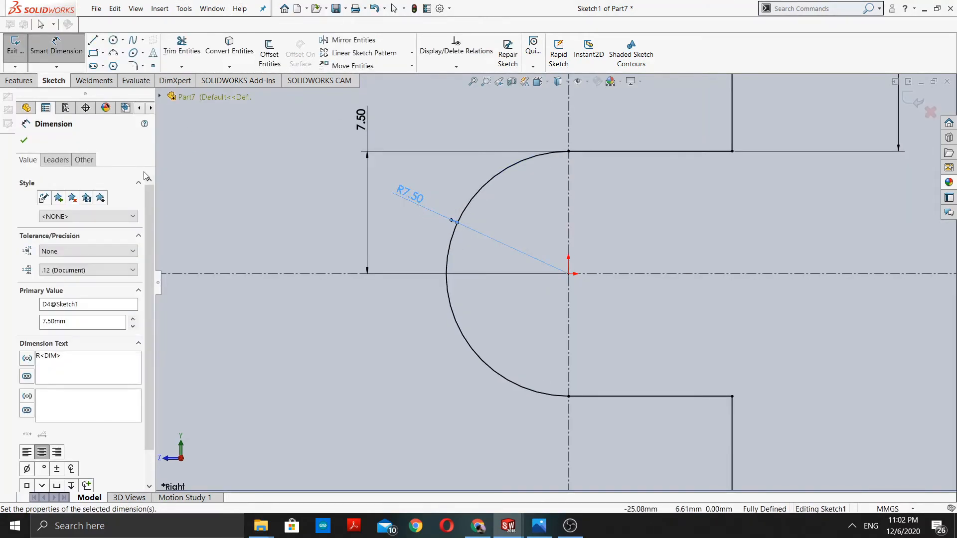
{"action": "left_click", "coordinate": [24, 140]}
{"action": "scroll", "coordinate": [437, 210], "scroll_direction": "up", "scroll_amount": 2}
{"action": "scroll", "coordinate": [437, 206], "scroll_direction": "up", "scroll_amount": 4}
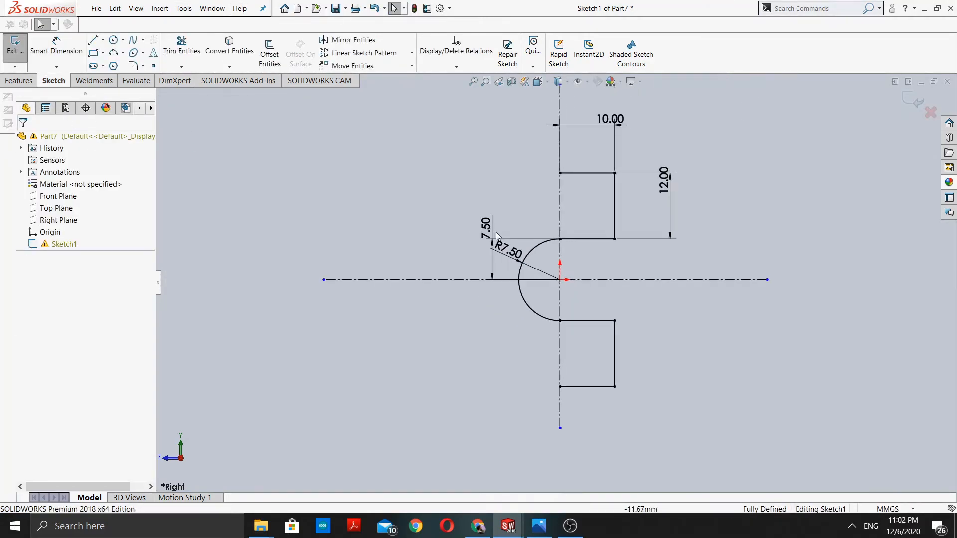
Step: Consult the reference drawing and sketch a horizontal line about 30.13 mm long leftward from the lower profile's end on the vertical centerline
{"action": "left_click", "coordinate": [537, 531]}
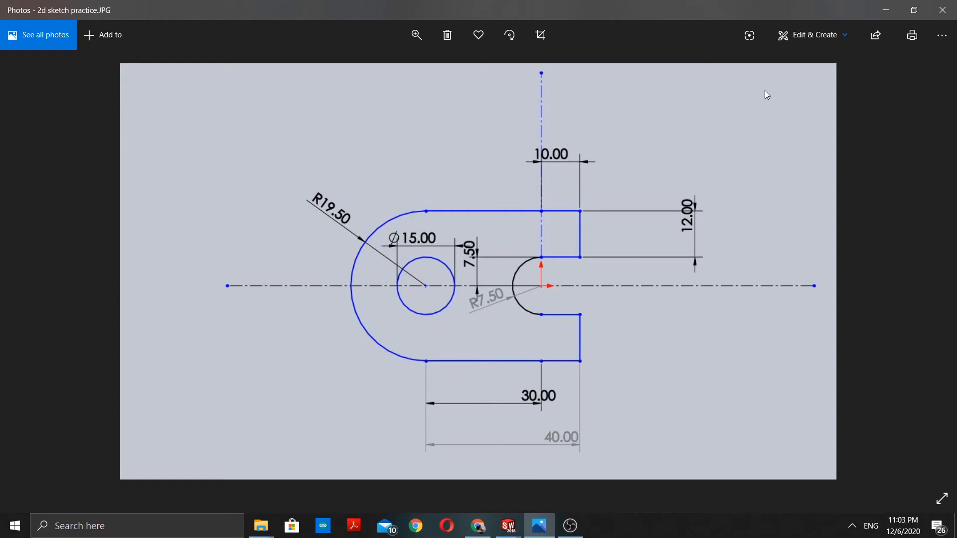
{"action": "left_click", "coordinate": [885, 9]}
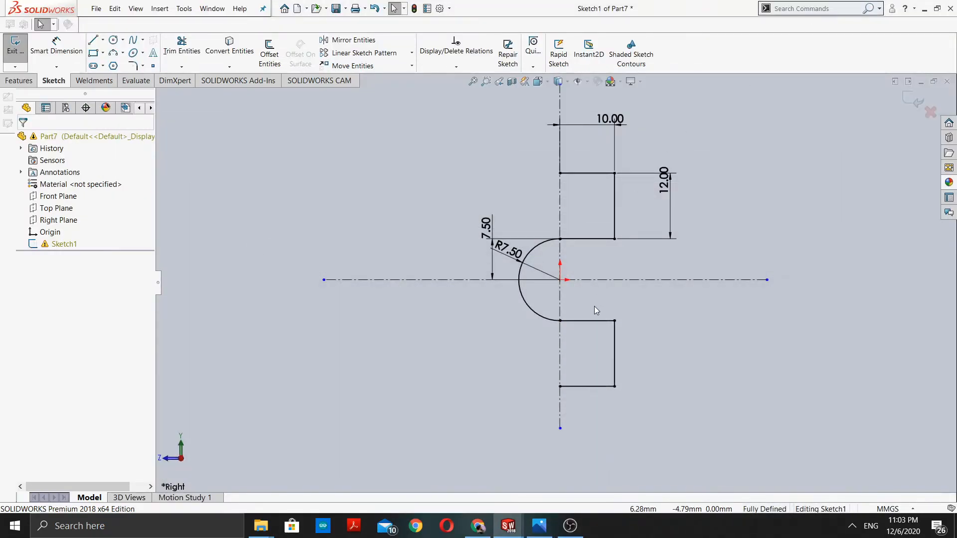
{"action": "scroll", "coordinate": [463, 225], "scroll_direction": "down", "scroll_amount": 1}
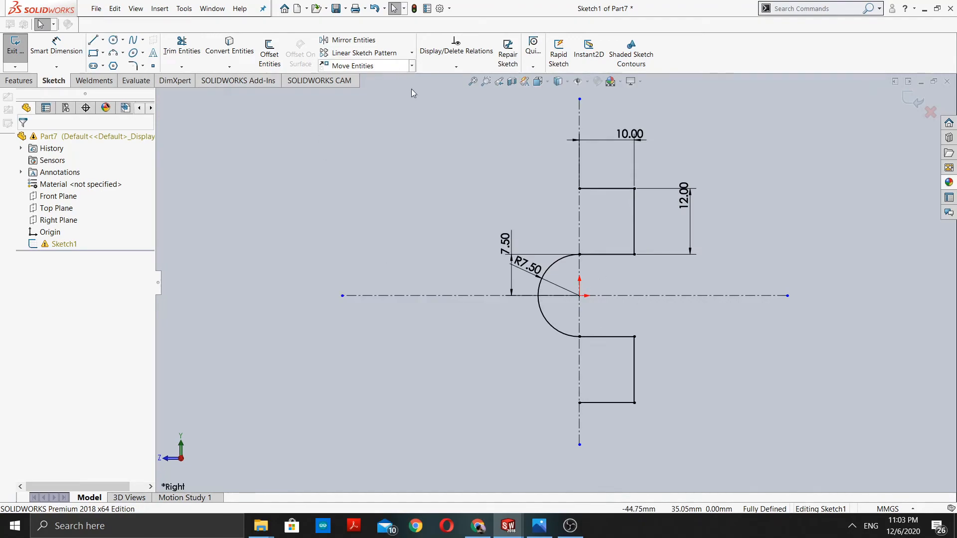
{"action": "left_click", "coordinate": [92, 42]}
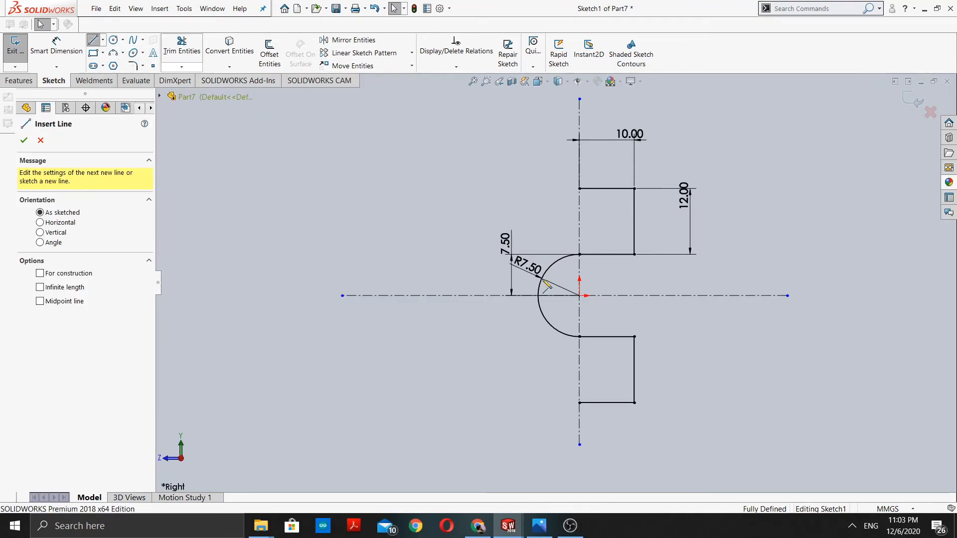
{"action": "left_click", "coordinate": [580, 402]}
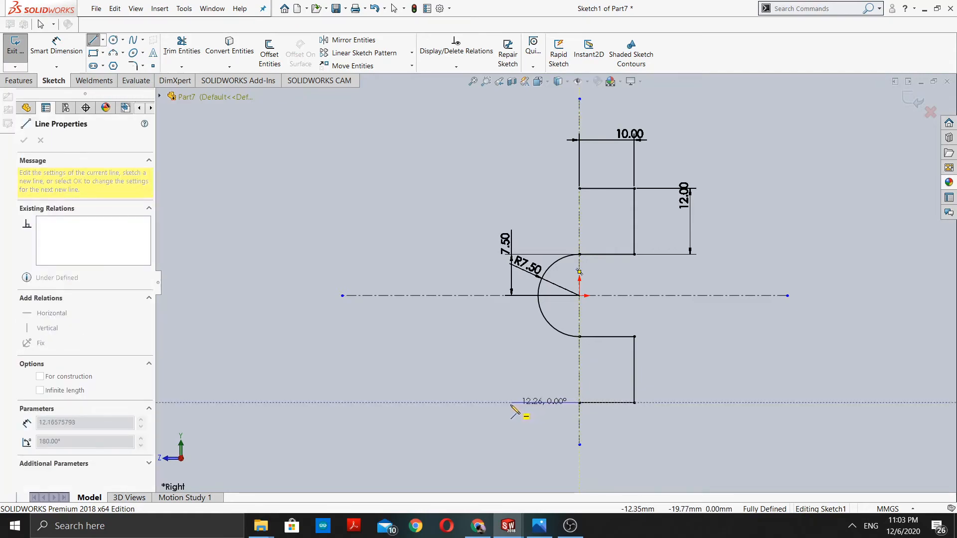
{"action": "left_click", "coordinate": [414, 402]}
{"action": "scroll", "coordinate": [558, 284], "scroll_direction": "up", "scroll_amount": 1}
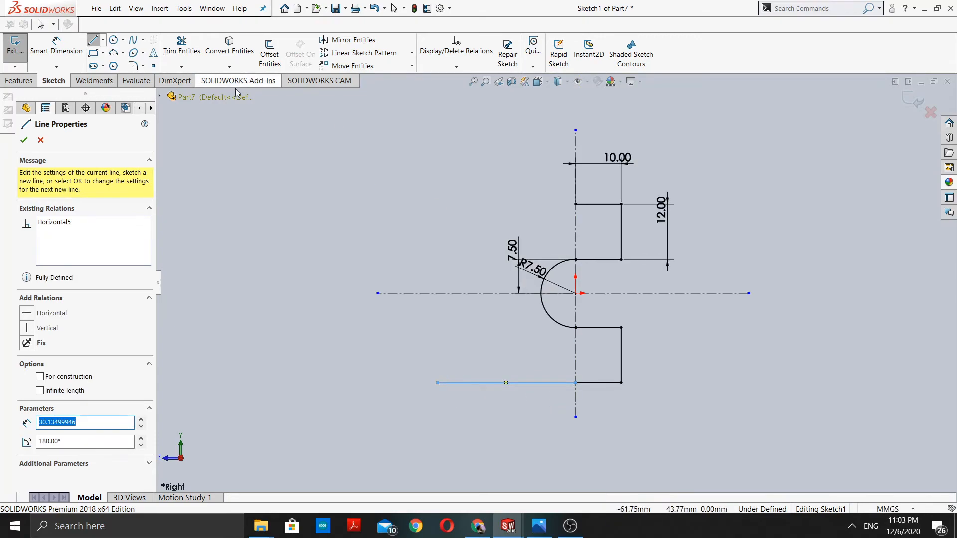
{"action": "left_click", "coordinate": [24, 140]}
Step: Dimension the new lower horizontal line at 30 mm between its endpoints and check it against the reference drawing
{"action": "left_click", "coordinate": [57, 47]}
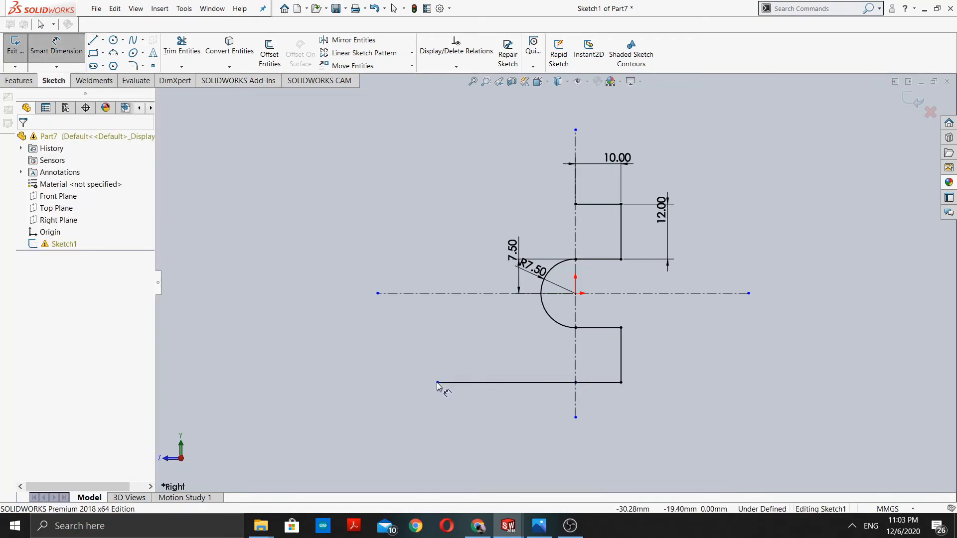
{"action": "left_click", "coordinate": [437, 384]}
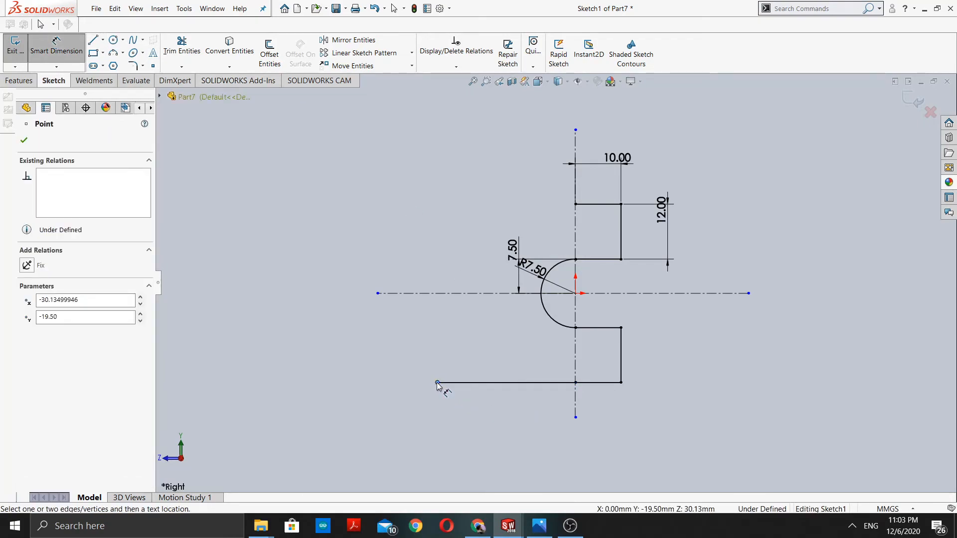
{"action": "left_click", "coordinate": [576, 383]}
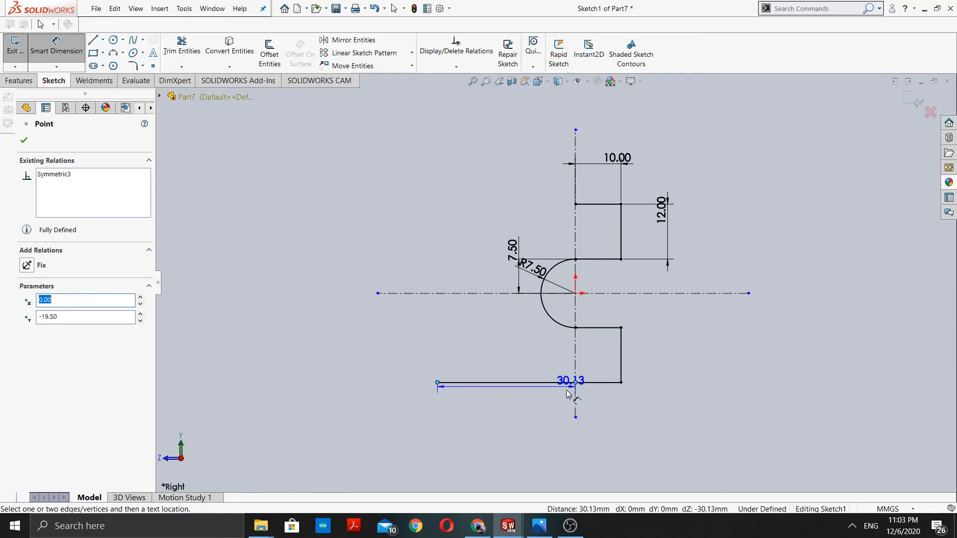
{"action": "left_click", "coordinate": [547, 416]}
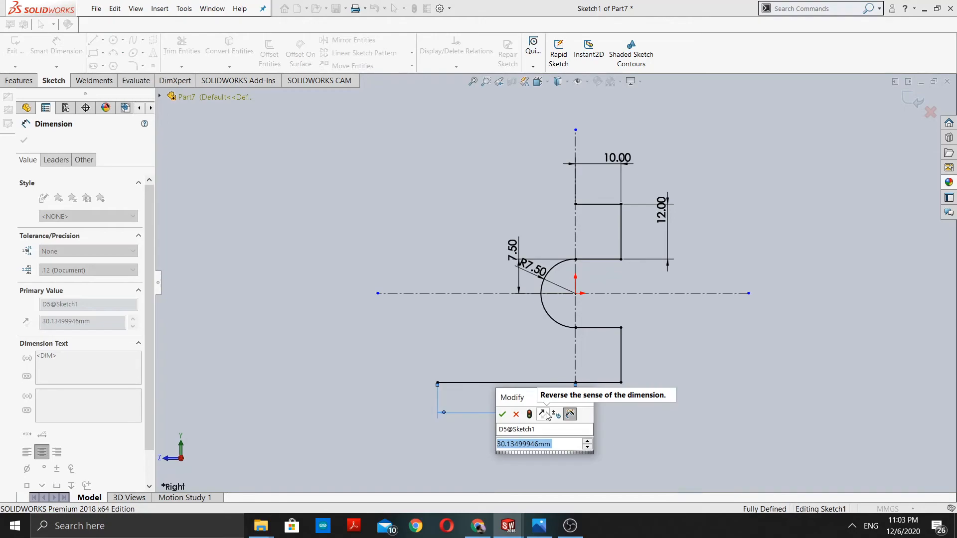
{"action": "type", "text": "30"}
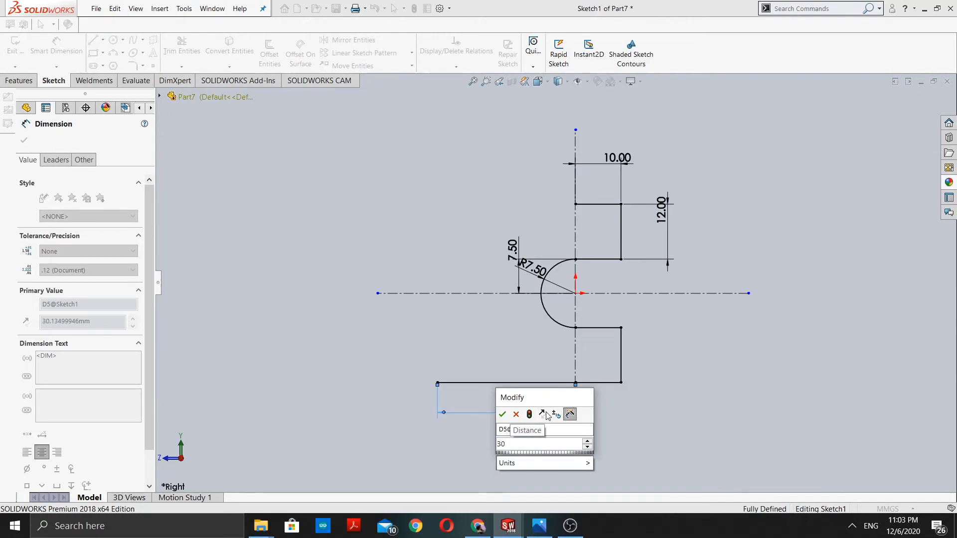
{"action": "key", "text": "Return"}
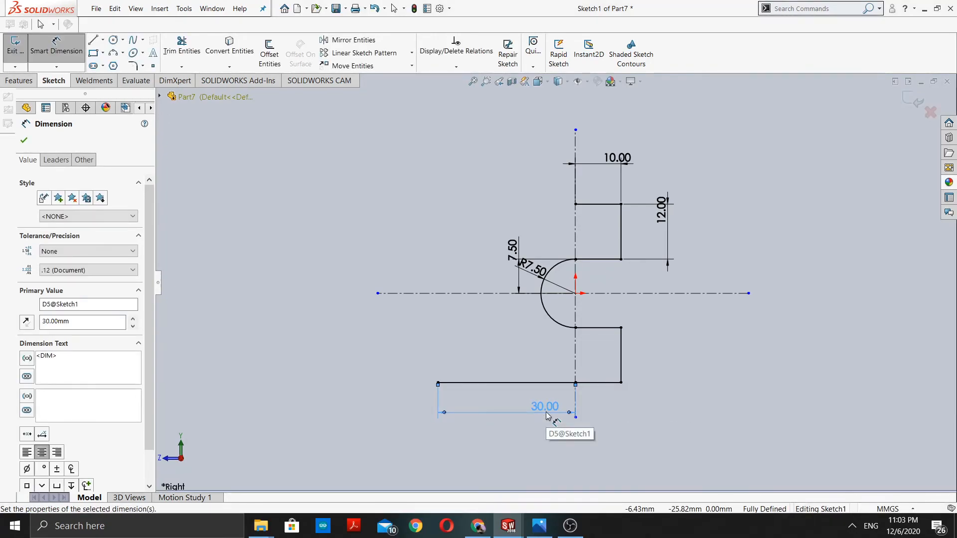
{"action": "scroll", "coordinate": [563, 321], "scroll_direction": "up", "scroll_amount": 2}
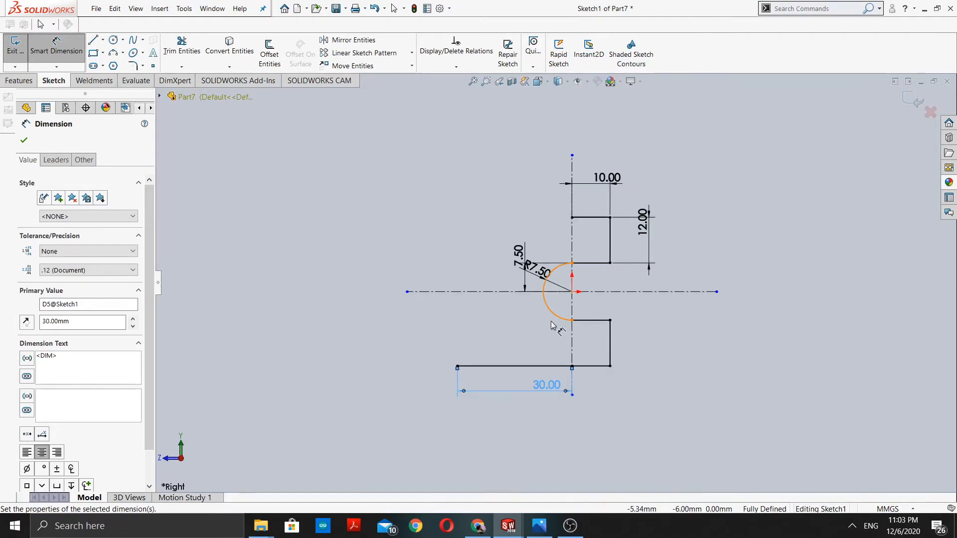
{"action": "scroll", "coordinate": [532, 334], "scroll_direction": "down", "scroll_amount": 2}
{"action": "scroll", "coordinate": [565, 362], "scroll_direction": "up", "scroll_amount": 1}
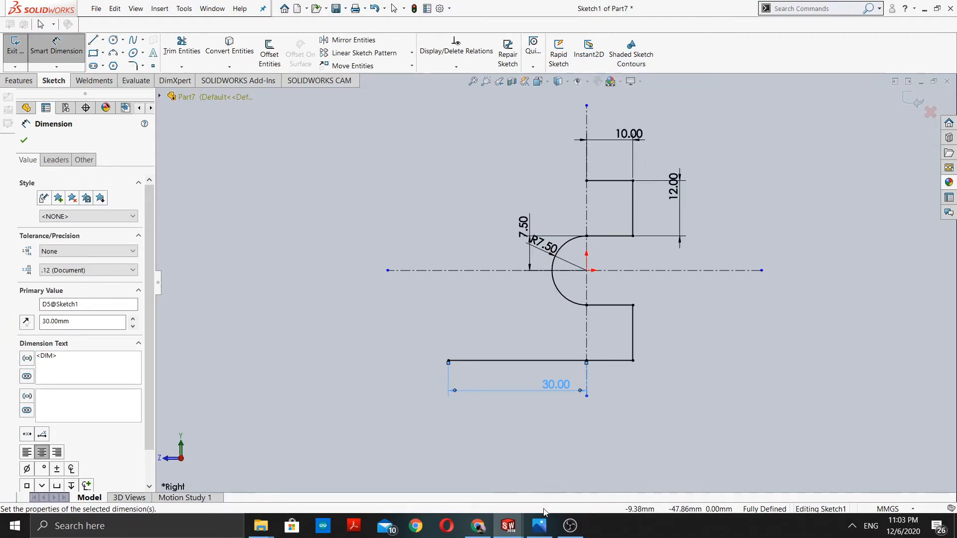
{"action": "left_click", "coordinate": [538, 526]}
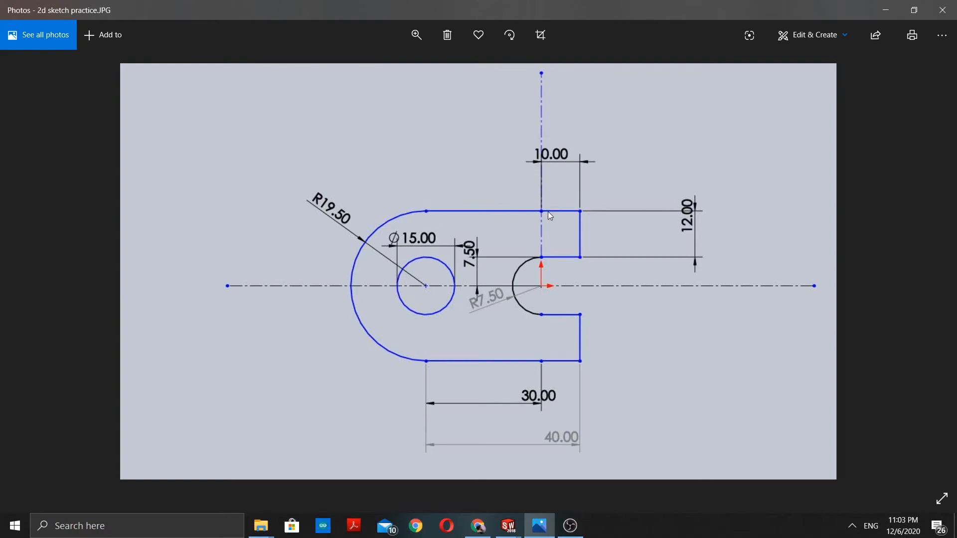
{"action": "left_click", "coordinate": [886, 10]}
{"action": "scroll", "coordinate": [539, 336], "scroll_direction": "up", "scroll_amount": 1}
{"action": "scroll", "coordinate": [539, 336], "scroll_direction": "down", "scroll_amount": 1}
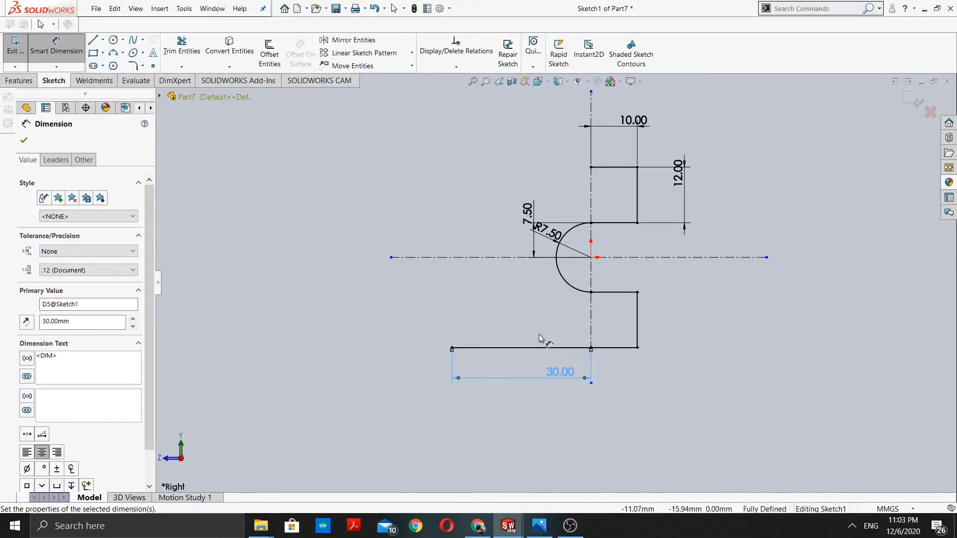
{"action": "left_click", "coordinate": [22, 141]}
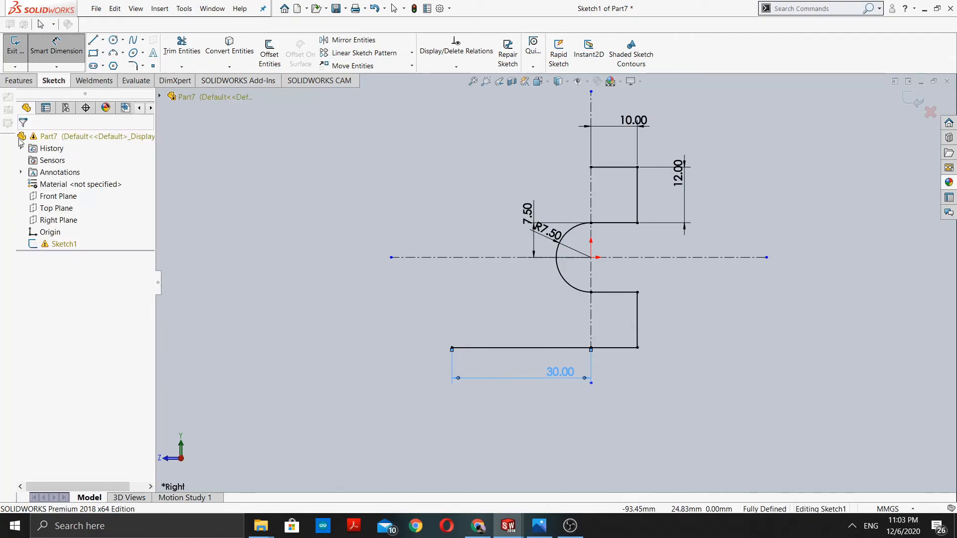
Step: Mirror the 30 mm lower line about the horizontal centerline, keeping the original copy
{"action": "left_click", "coordinate": [353, 41]}
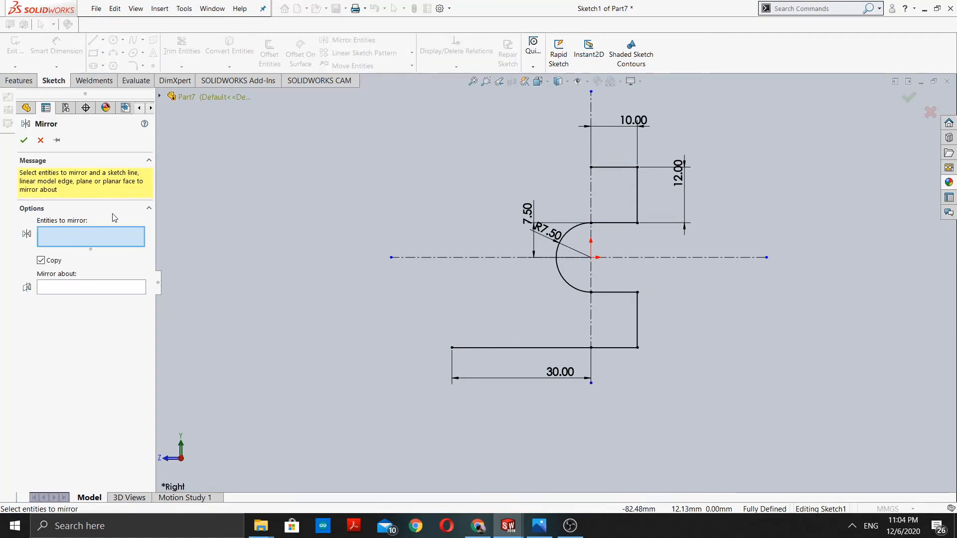
{"action": "left_click", "coordinate": [492, 345]}
{"action": "left_click", "coordinate": [120, 288]}
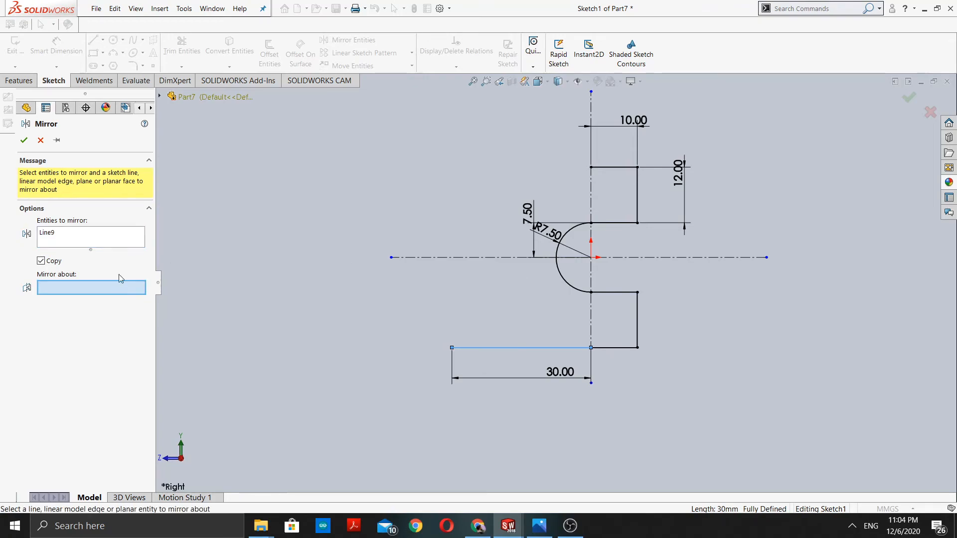
{"action": "left_click", "coordinate": [503, 257]}
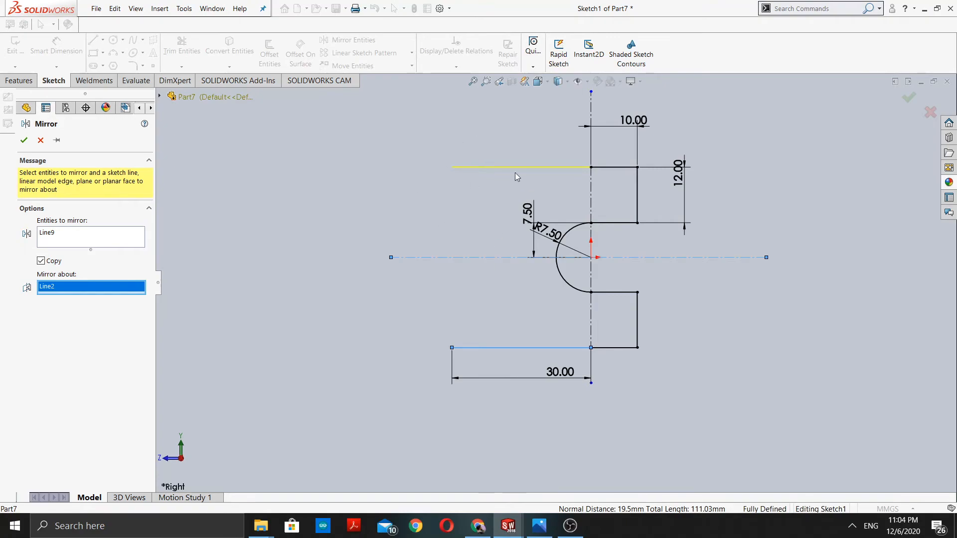
{"action": "left_click", "coordinate": [25, 140]}
{"action": "scroll", "coordinate": [561, 255], "scroll_direction": "up", "scroll_amount": 2}
{"action": "scroll", "coordinate": [564, 246], "scroll_direction": "down", "scroll_amount": 2}
{"action": "scroll", "coordinate": [572, 237], "scroll_direction": "up", "scroll_amount": 2}
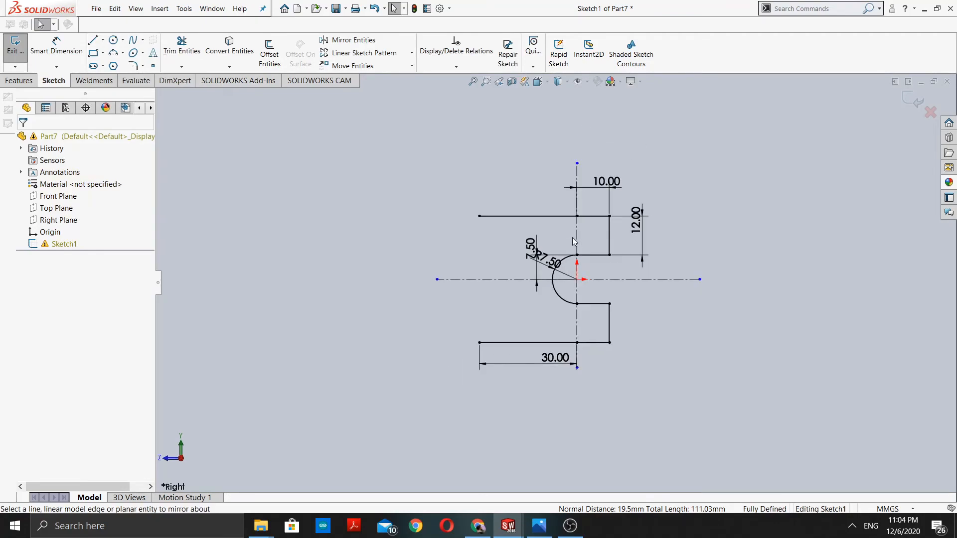
Step: Consult the reference drawing and sketch a circle of about 6.4 mm radius on the horizontal centerline, vertically aligned with the long lines' free ends
{"action": "left_click", "coordinate": [539, 526]}
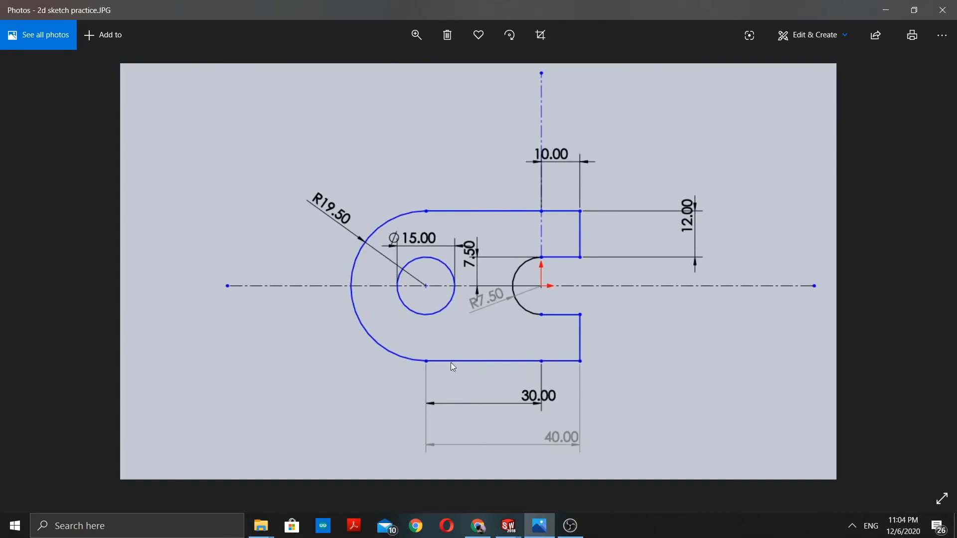
{"action": "scroll", "coordinate": [417, 301], "scroll_direction": "down", "scroll_amount": 1}
{"action": "scroll", "coordinate": [417, 301], "scroll_direction": "up", "scroll_amount": 1}
{"action": "left_click", "coordinate": [885, 10]}
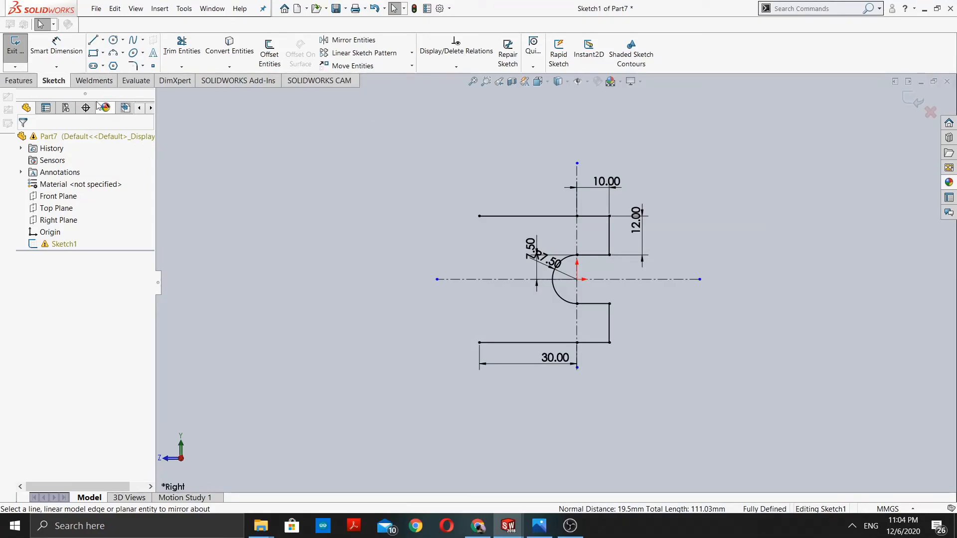
{"action": "left_click", "coordinate": [115, 42]}
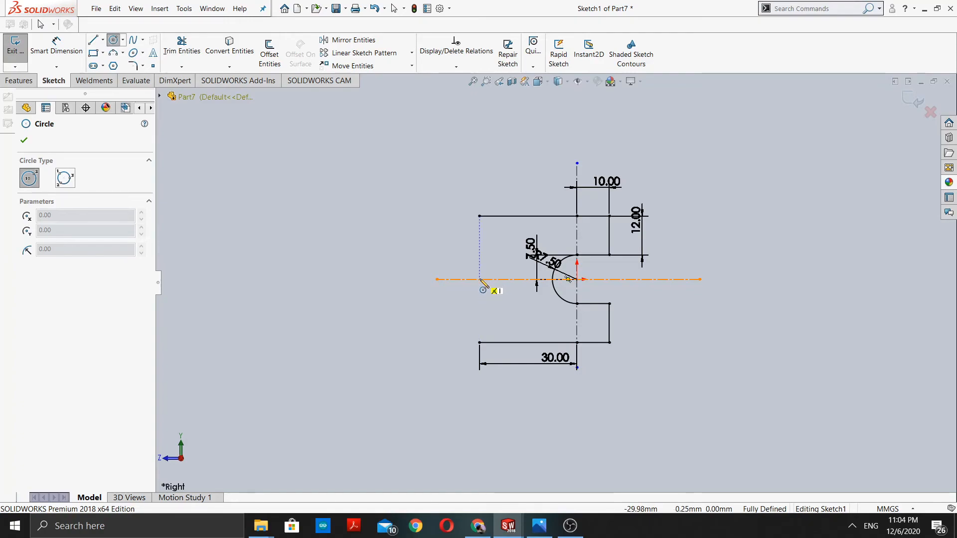
{"action": "left_click", "coordinate": [479, 279]}
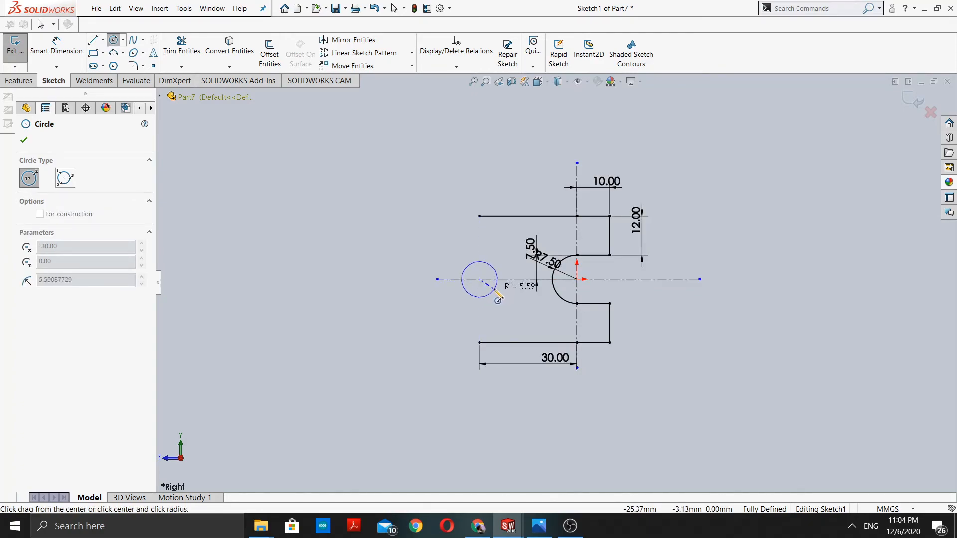
{"action": "left_click", "coordinate": [499, 269]}
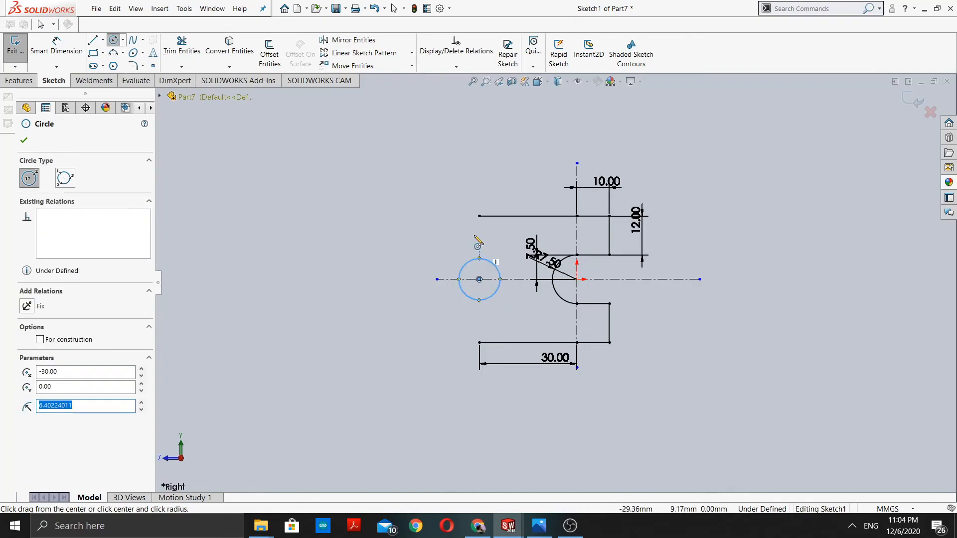
{"action": "left_click", "coordinate": [24, 141]}
Step: Consult the reference drawing and dimension the circle on the horizontal centerline with a 15 mm diameter
{"action": "left_click", "coordinate": [65, 49]}
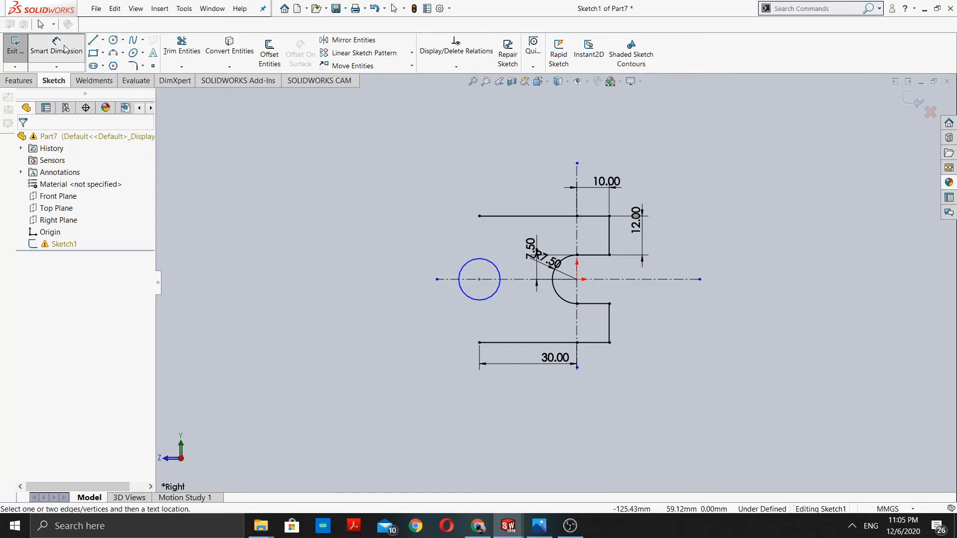
{"action": "left_click", "coordinate": [543, 527]}
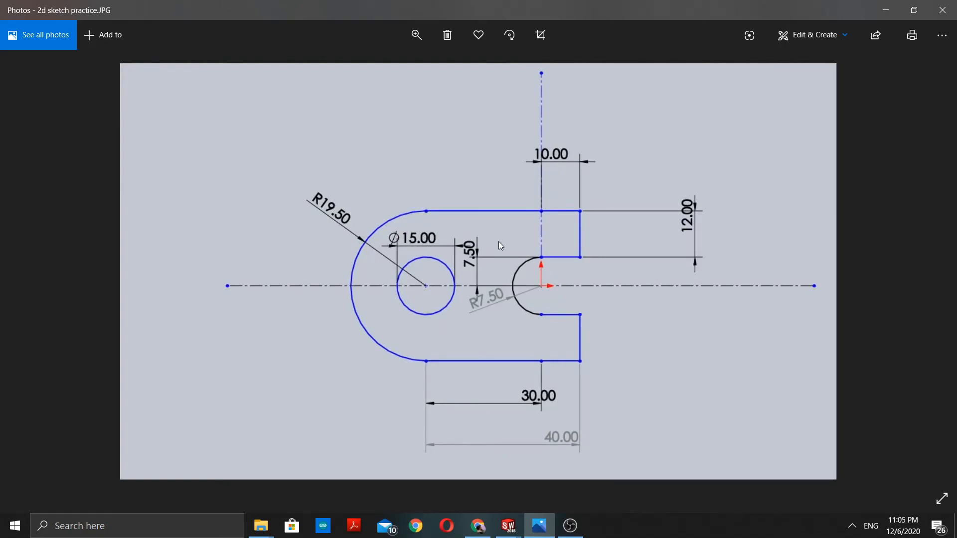
{"action": "left_click", "coordinate": [887, 10]}
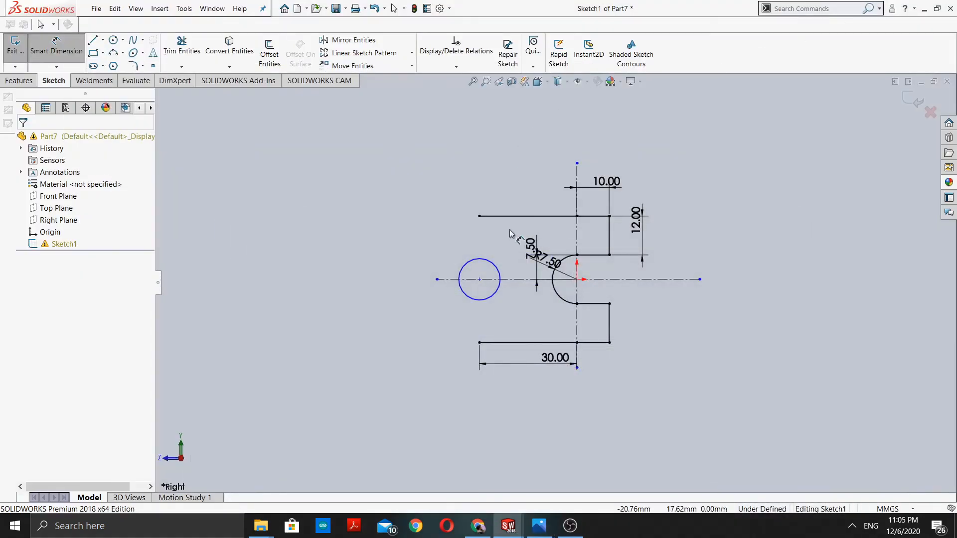
{"action": "left_click", "coordinate": [477, 263]}
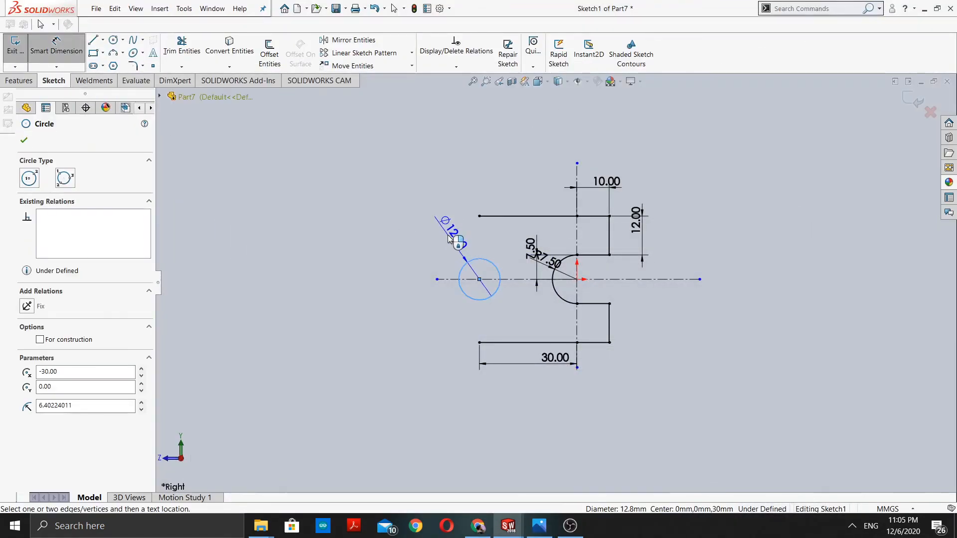
{"action": "left_click", "coordinate": [477, 253]}
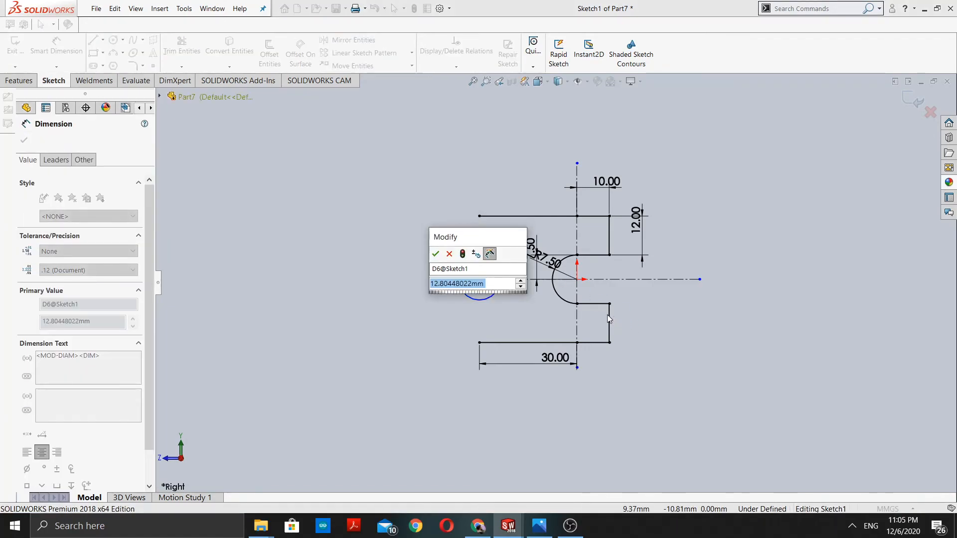
{"action": "type", "text": "15"}
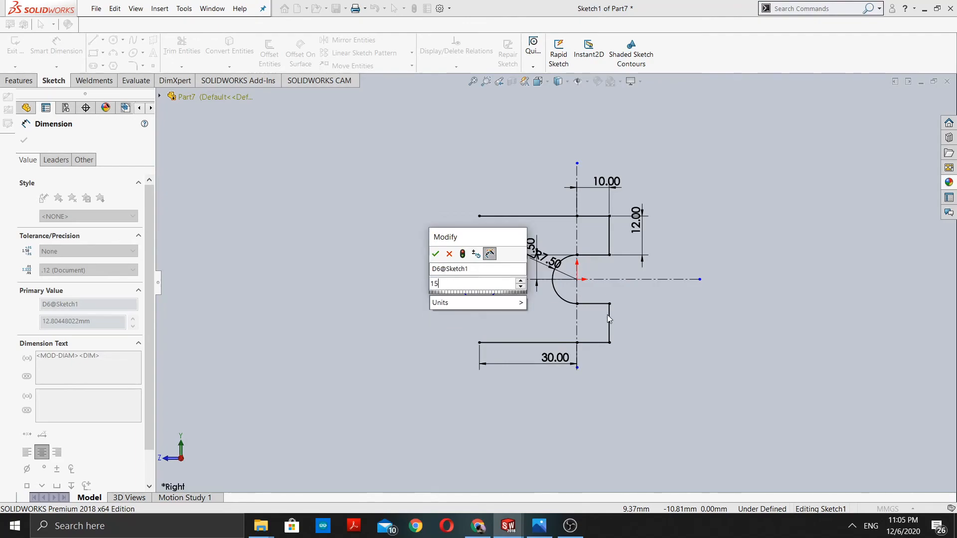
{"action": "key", "text": "Escape"}
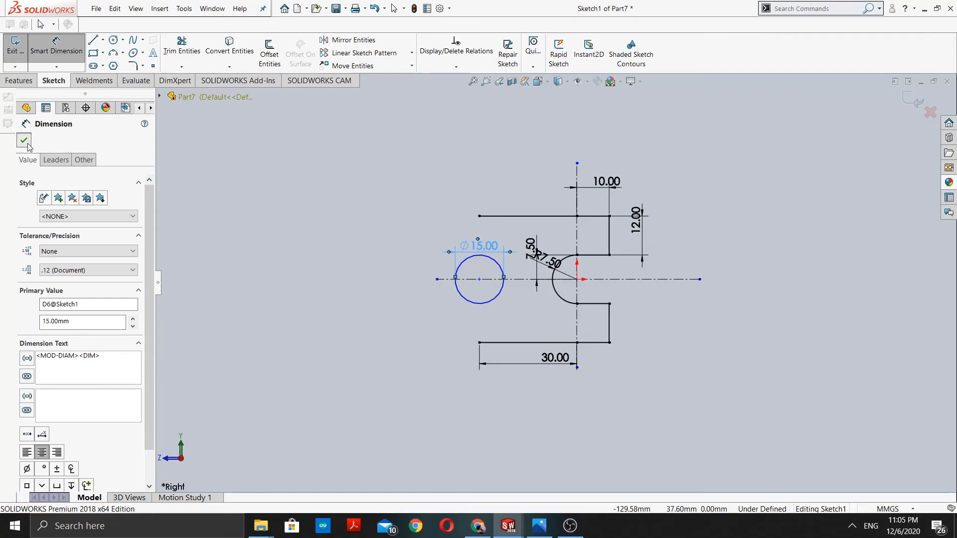
{"action": "key", "text": "Escape"}
Step: Sketch a second circle of about 18.33 mm radius concentric with the 15 mm circle, checking it against the reference drawing
{"action": "left_click", "coordinate": [538, 526]}
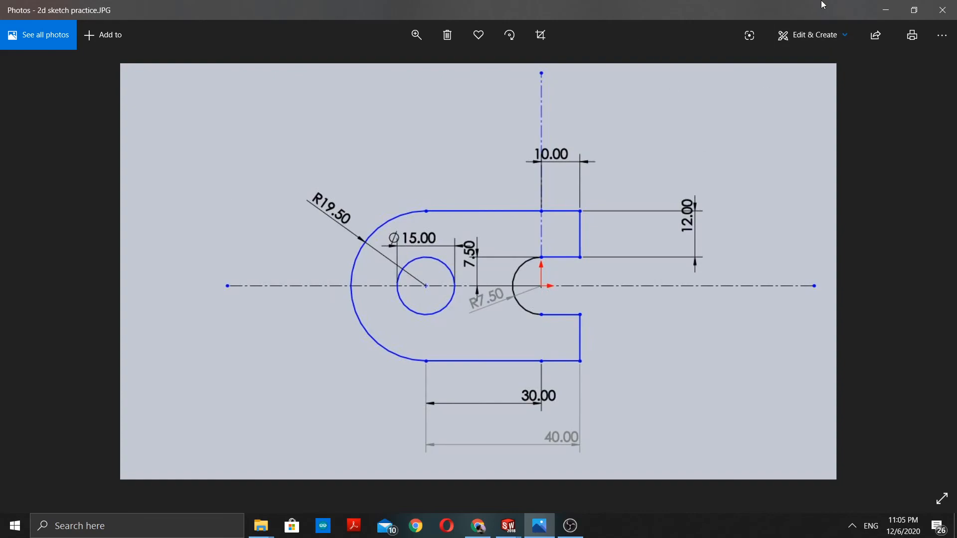
{"action": "left_click", "coordinate": [881, 13]}
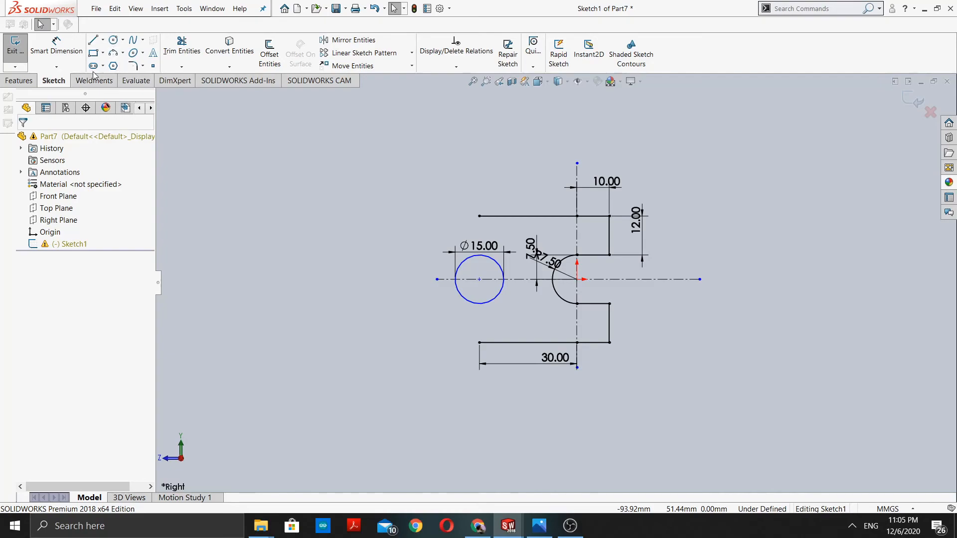
{"action": "left_click", "coordinate": [114, 41]}
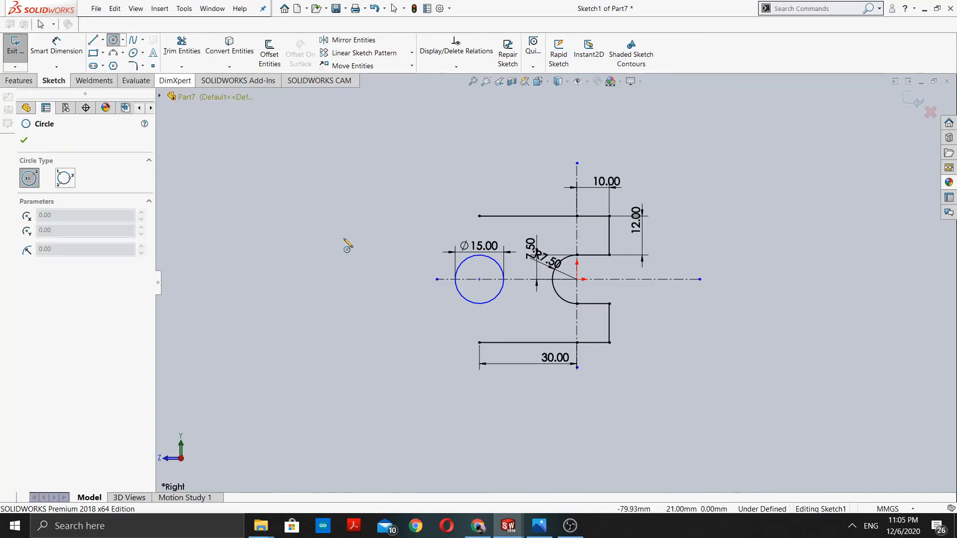
{"action": "left_click", "coordinate": [479, 280]}
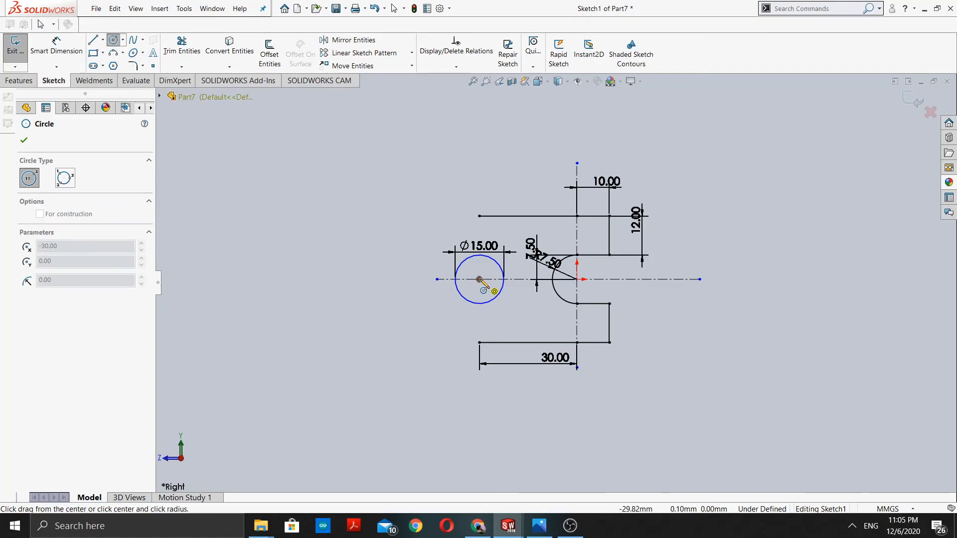
{"action": "left_click", "coordinate": [428, 310]}
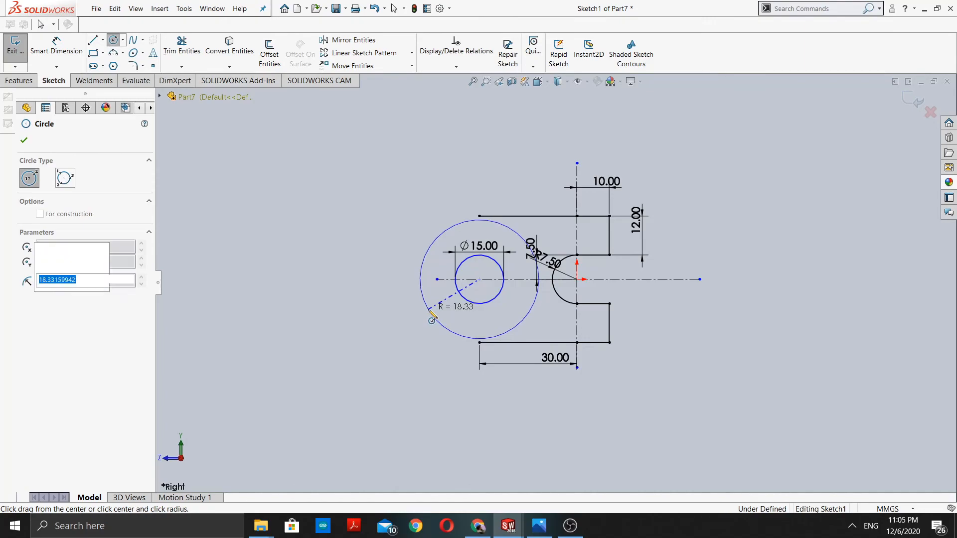
{"action": "left_click", "coordinate": [539, 526]}
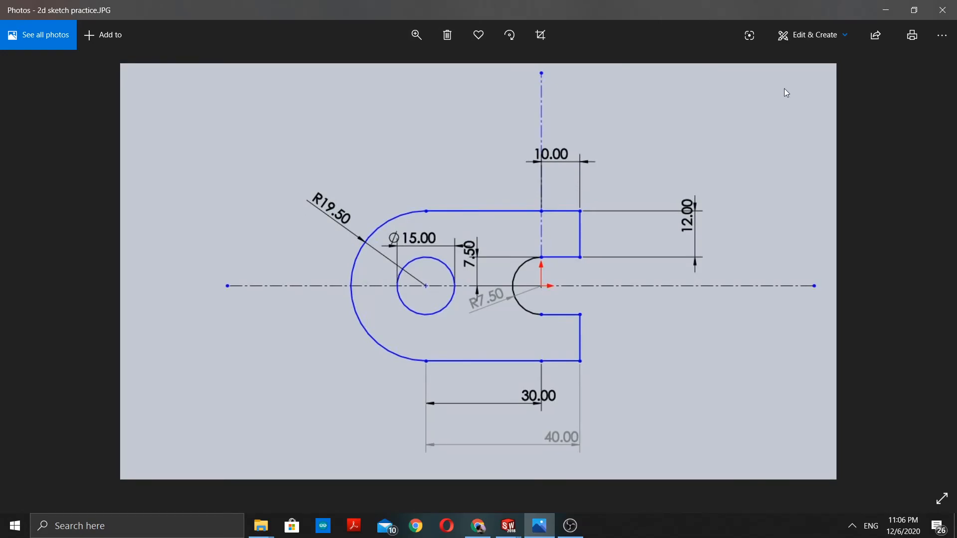
{"action": "left_click", "coordinate": [885, 10]}
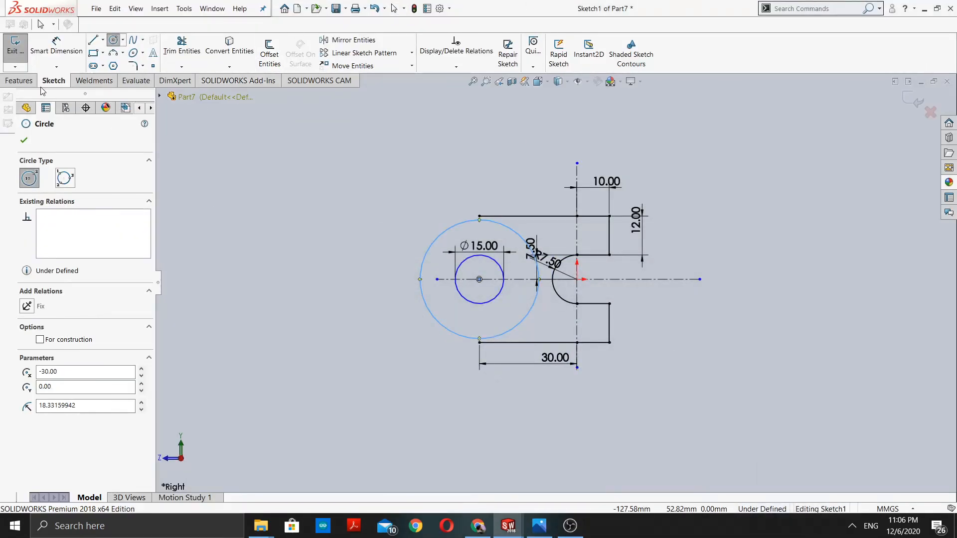
Step: Place a diameter dimension on the larger concentric circle and move its value entry box clear of the geometry
{"action": "left_click", "coordinate": [56, 46]}
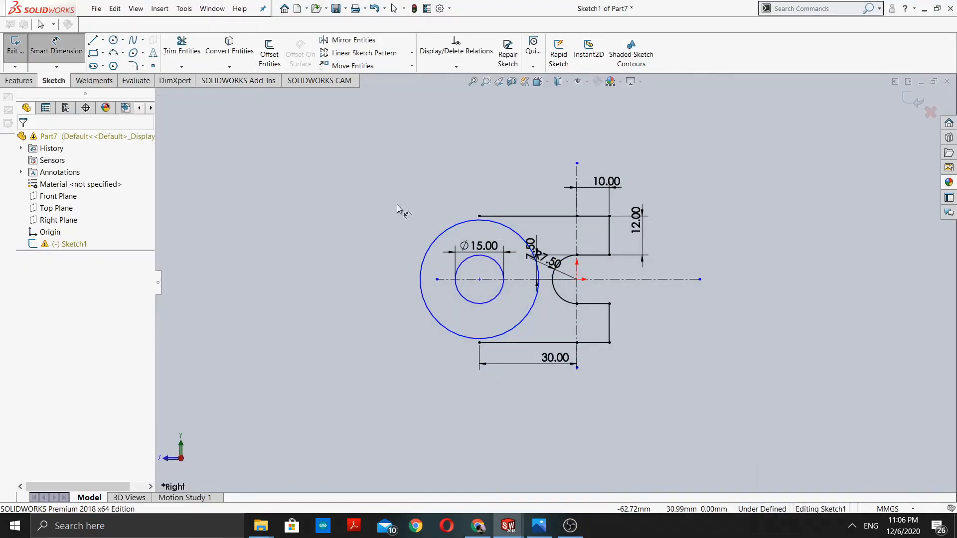
{"action": "left_click", "coordinate": [432, 250]}
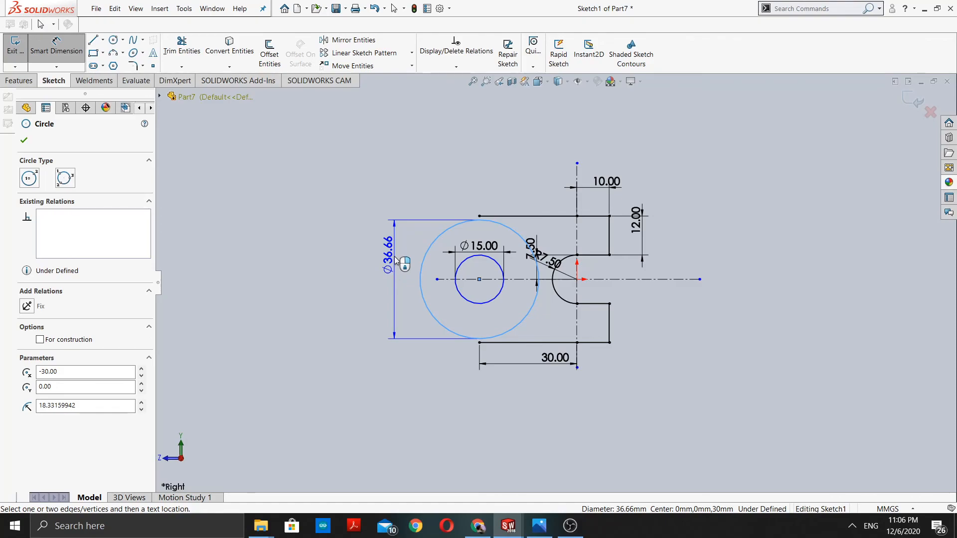
{"action": "left_click", "coordinate": [396, 260]}
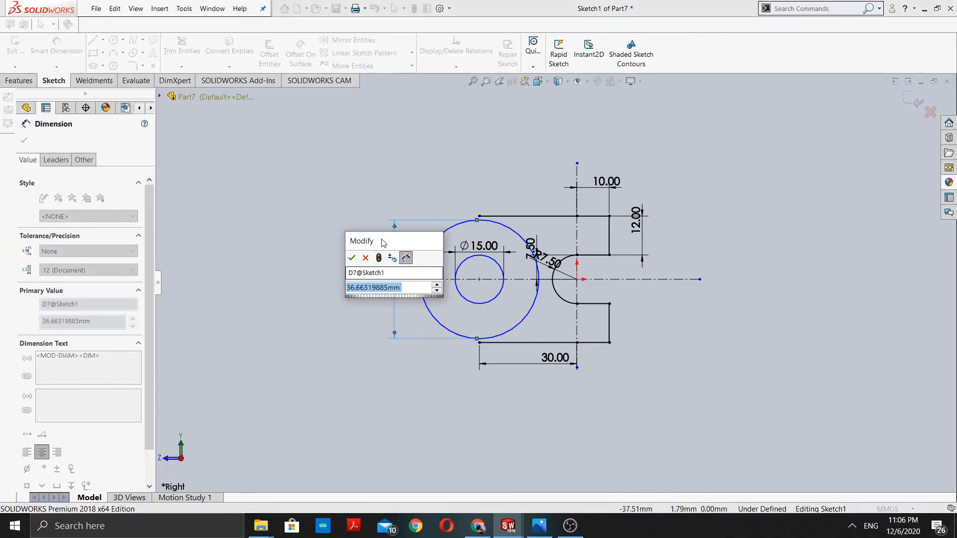
{"action": "left_click_drag", "start_coordinate": [379, 242], "coordinate": [297, 175]}
{"action": "scroll", "coordinate": [503, 284], "scroll_direction": "down", "scroll_amount": 5}
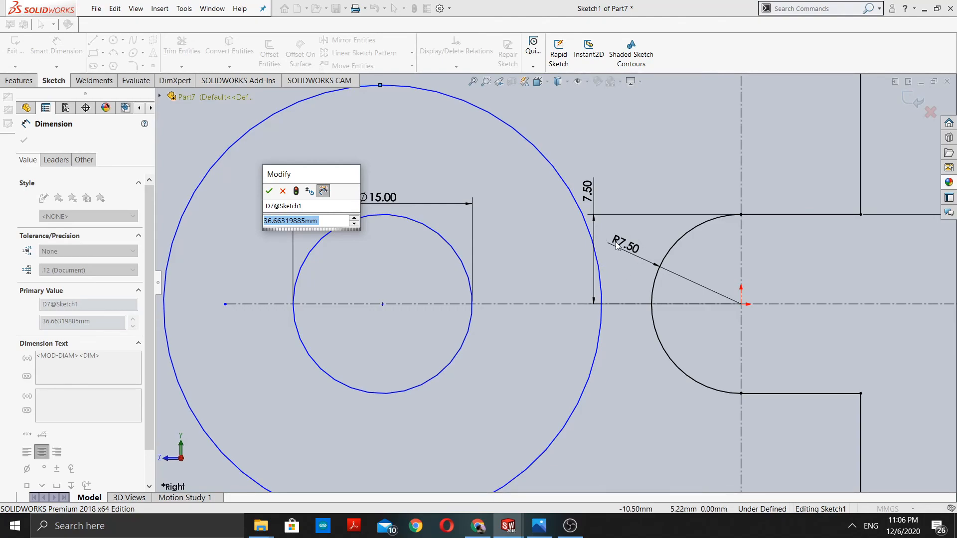
{"action": "scroll", "coordinate": [631, 264], "scroll_direction": "up", "scroll_amount": 3}
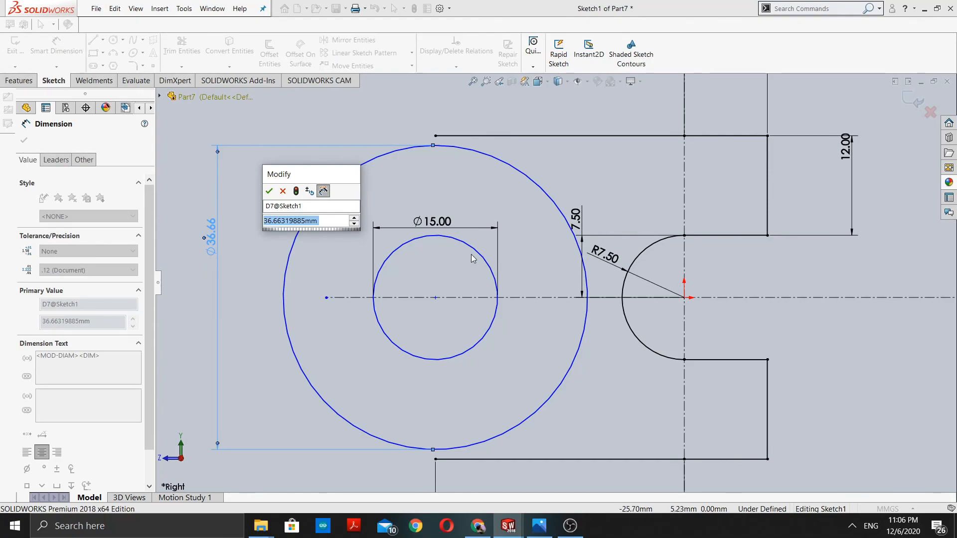
{"action": "scroll", "coordinate": [459, 246], "scroll_direction": "up", "scroll_amount": 2}
{"action": "scroll", "coordinate": [456, 238], "scroll_direction": "down", "scroll_amount": 2}
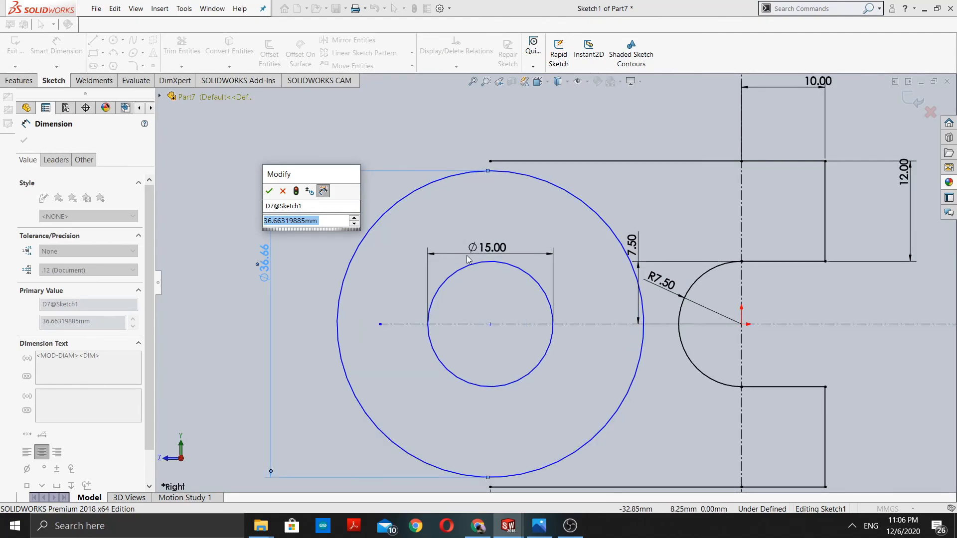
{"action": "scroll", "coordinate": [482, 266], "scroll_direction": "up", "scroll_amount": 2}
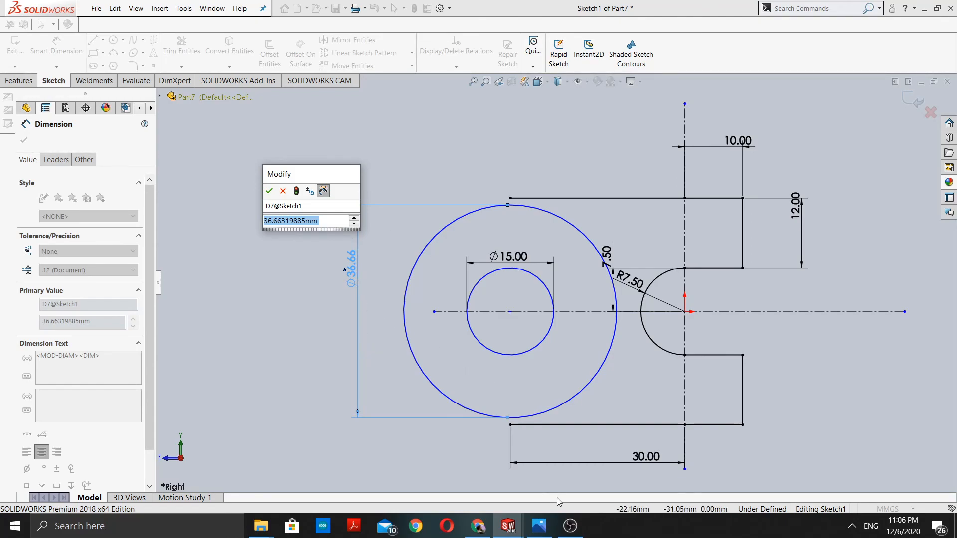
Step: Check the outer arc's radius in the reference drawing and set the larger circle's diameter to 39 mm
{"action": "left_click", "coordinate": [549, 530]}
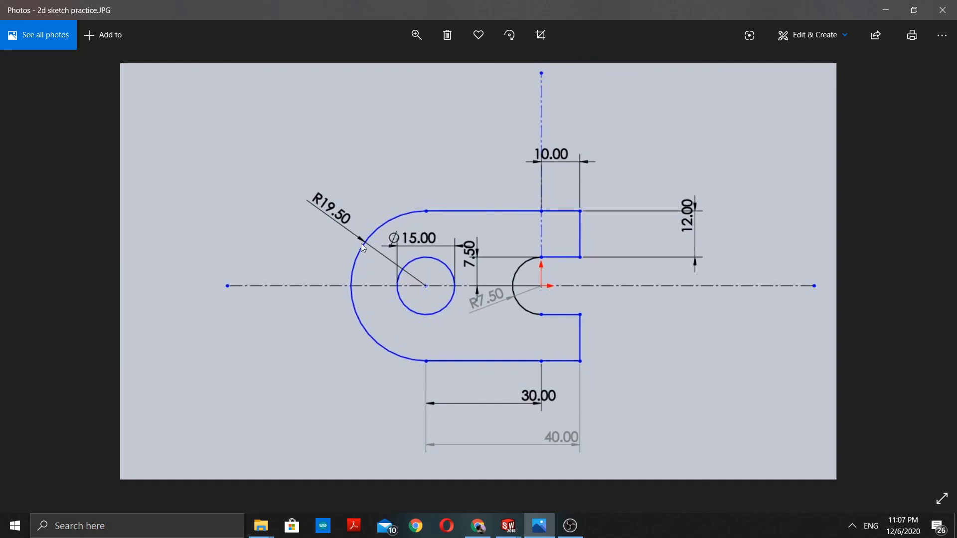
{"action": "left_click", "coordinate": [886, 10]}
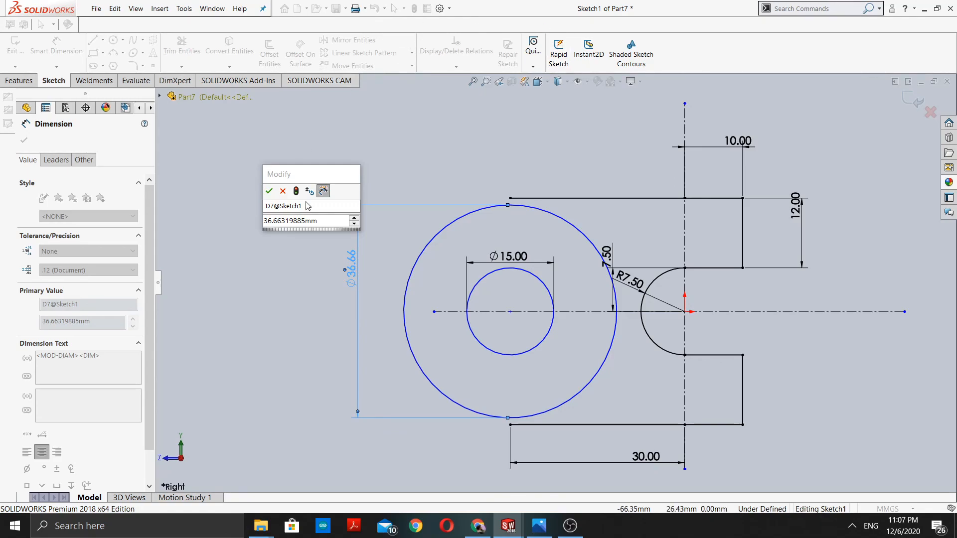
{"action": "double_click", "coordinate": [318, 222]}
{"action": "key", "text": "BackSpace"}
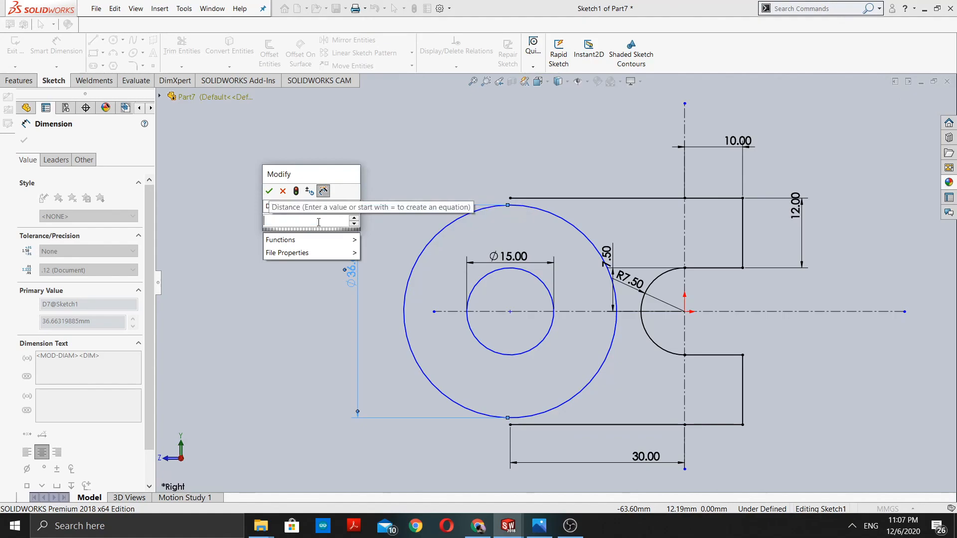
{"action": "type", "text": "39mm"}
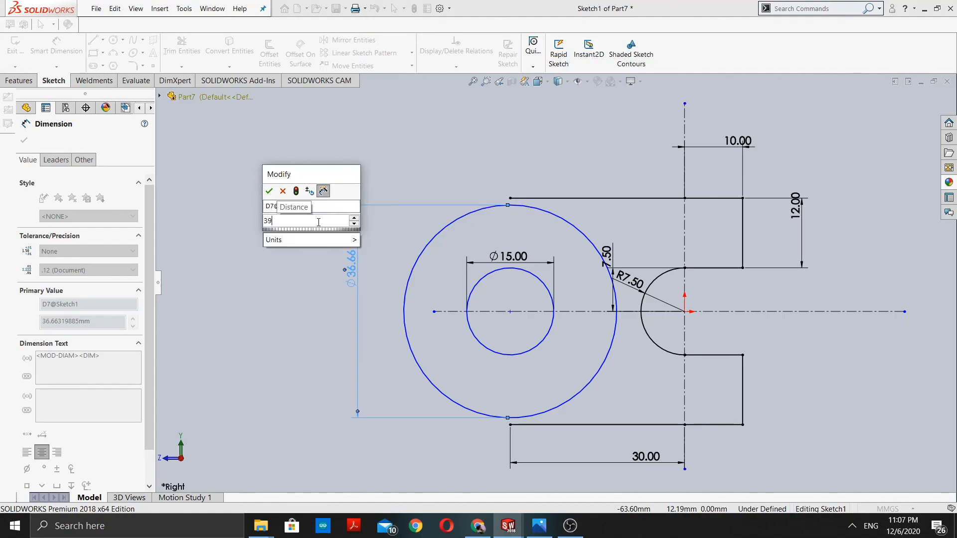
{"action": "key", "text": "Return"}
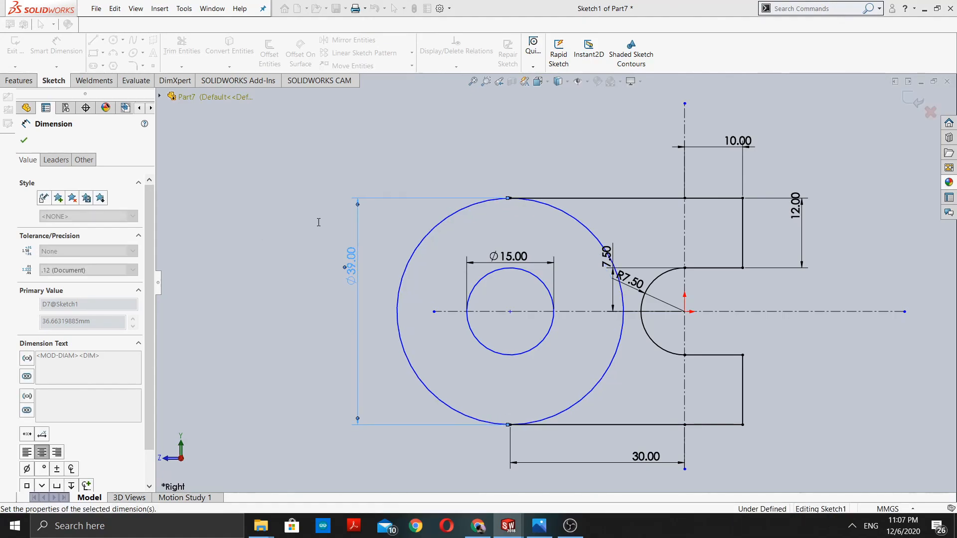
{"action": "left_click", "coordinate": [24, 140]}
Step: Compare with the reference drawing and power-trim the larger circle's half inside the profile, leaving only the outer arc
{"action": "left_click", "coordinate": [539, 533]}
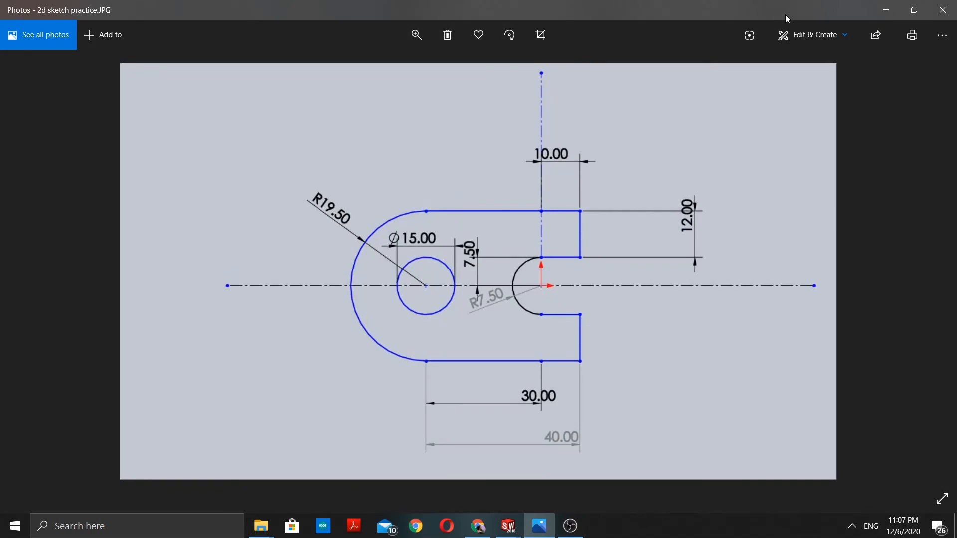
{"action": "left_click", "coordinate": [885, 10]}
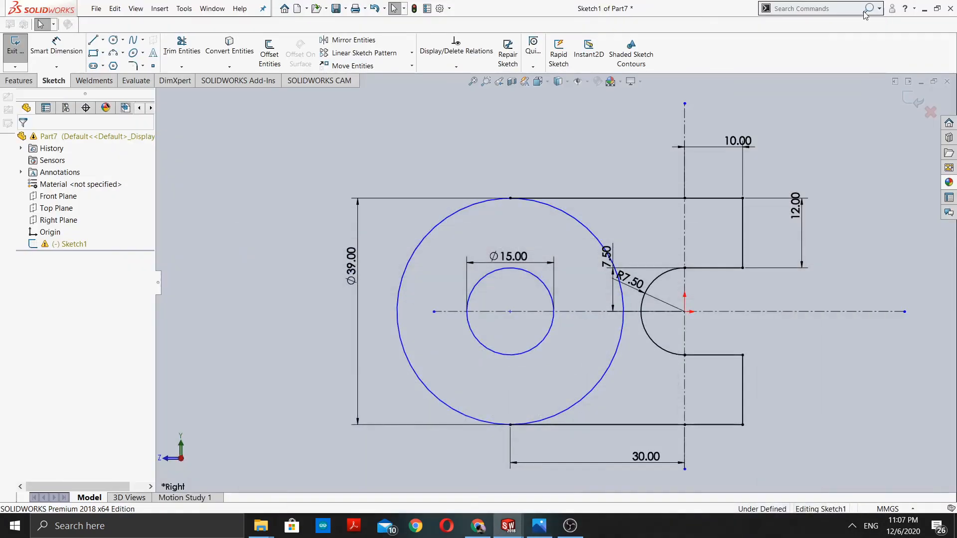
{"action": "scroll", "coordinate": [512, 266], "scroll_direction": "down", "scroll_amount": 1}
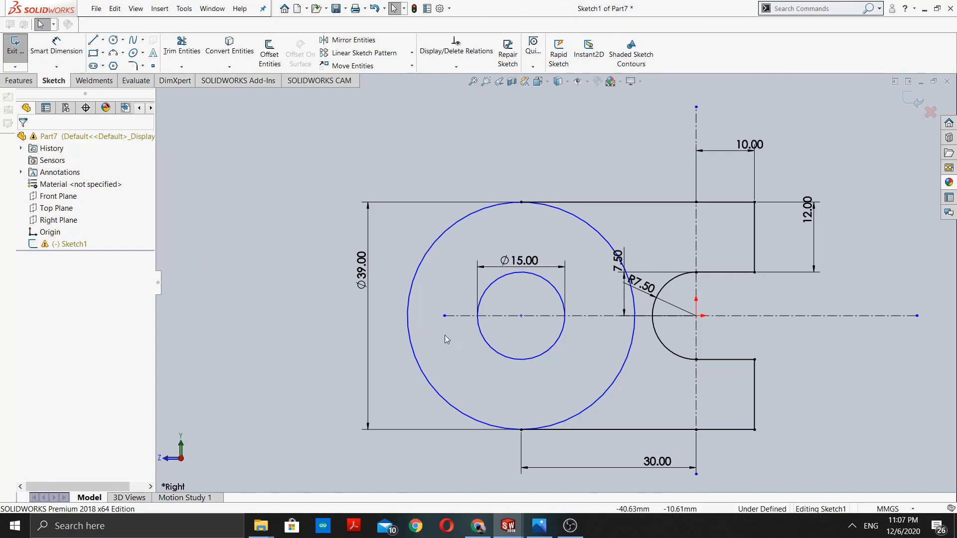
{"action": "left_click", "coordinate": [181, 44]}
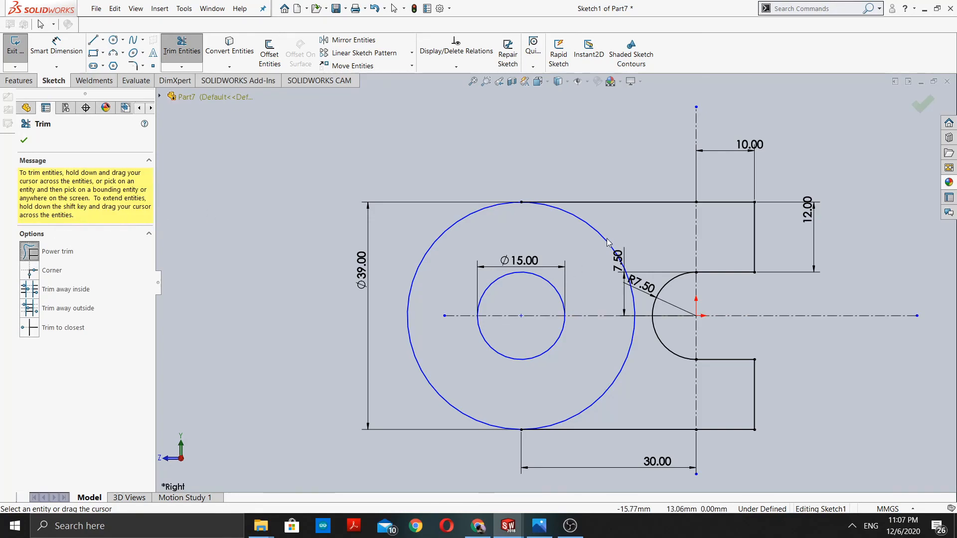
{"action": "left_click_drag", "start_coordinate": [640, 223], "coordinate": [606, 248]}
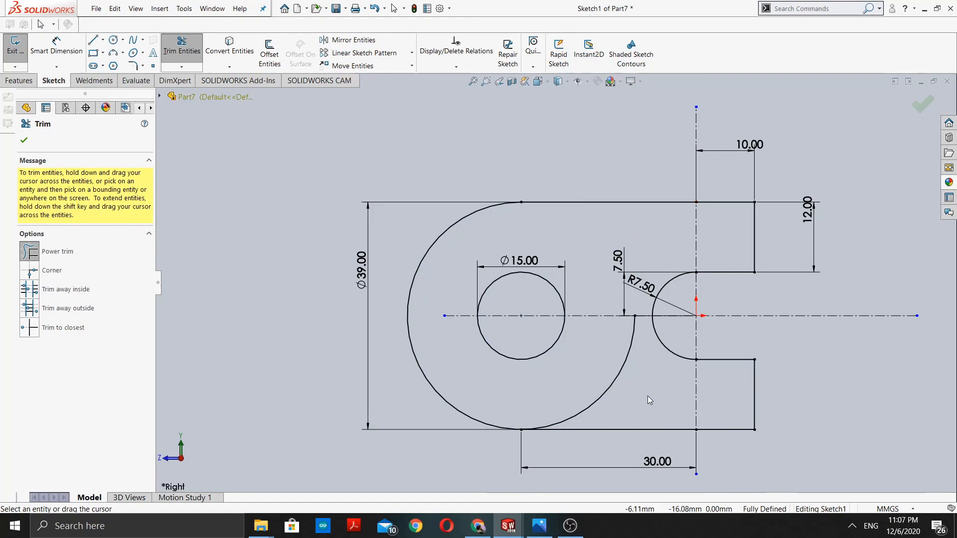
{"action": "left_click_drag", "start_coordinate": [646, 395], "coordinate": [585, 375]}
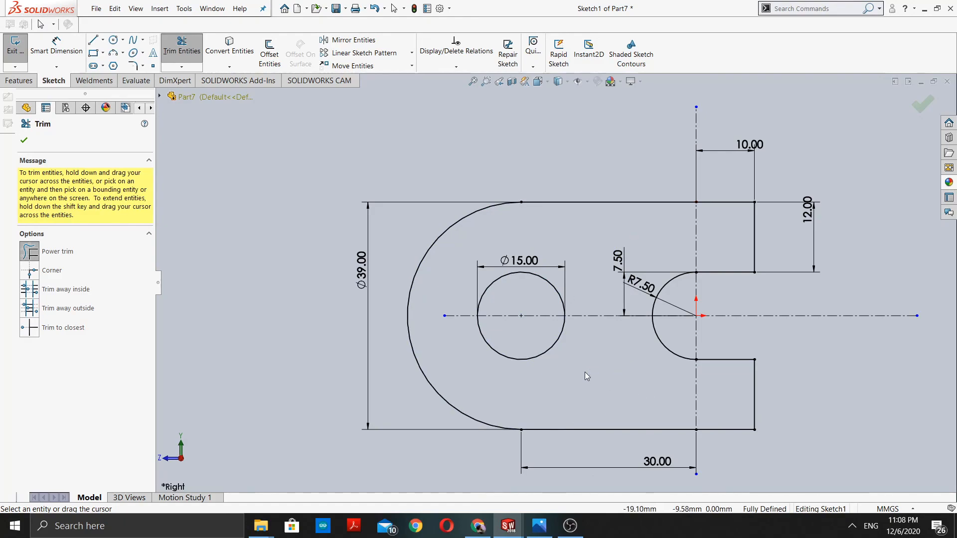
{"action": "key", "text": "z"}
{"action": "key", "text": "z"}
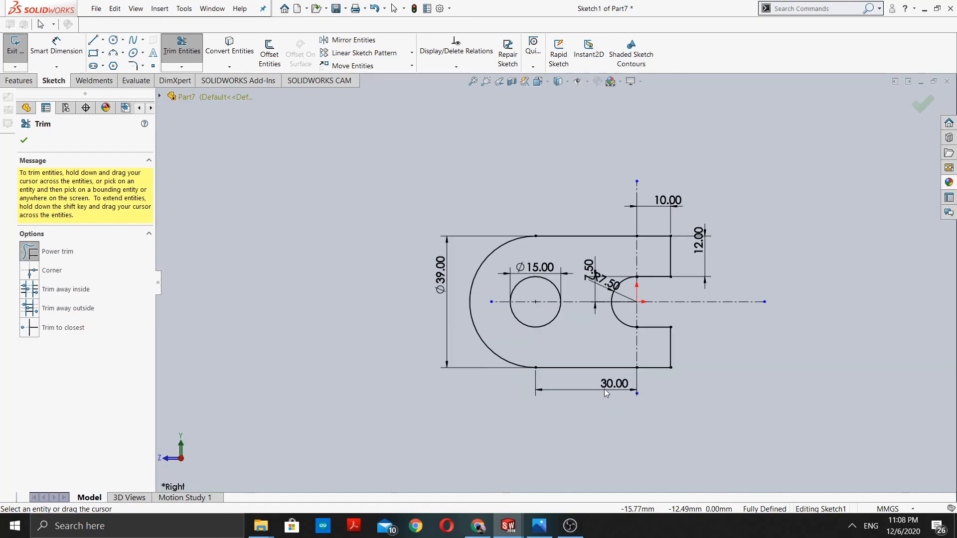
Step: Close the Welcome window and return to the finished sketch
{"action": "scroll", "coordinate": [603, 388], "scroll_direction": "down", "scroll_amount": 1}
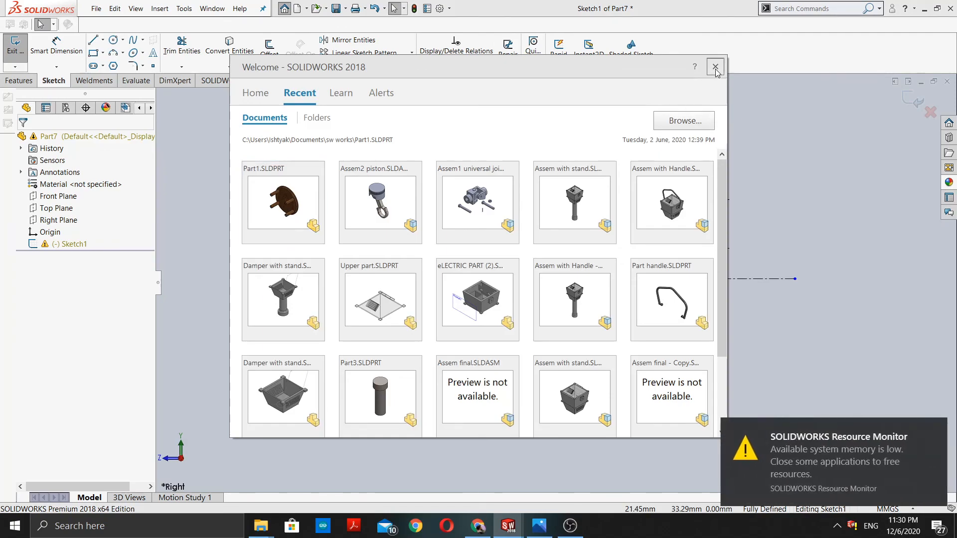
{"action": "left_click", "coordinate": [715, 68]}
{"action": "scroll", "coordinate": [605, 278], "scroll_direction": "down", "scroll_amount": 1}
{"action": "scroll", "coordinate": [604, 271], "scroll_direction": "down", "scroll_amount": 1}
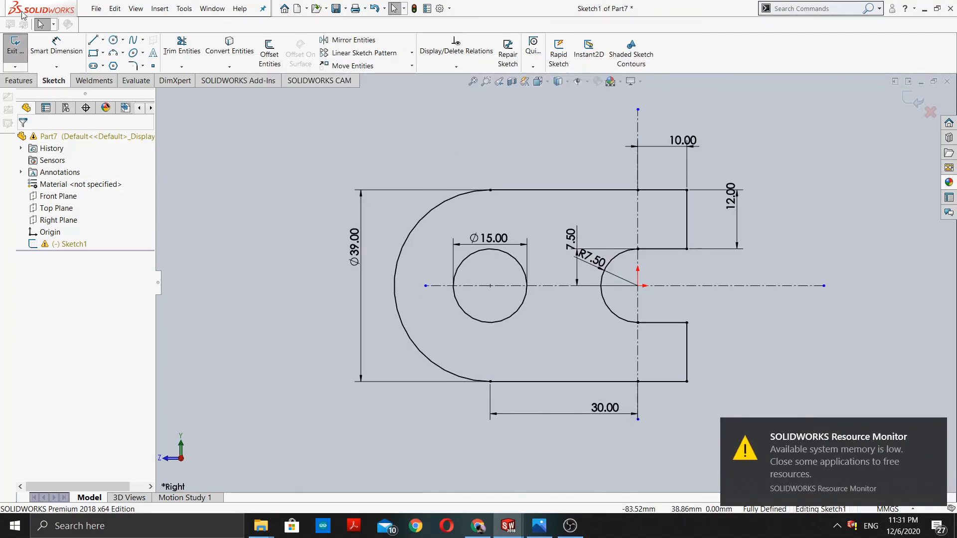
Step: Review the available file types and save the sketch in the sw works folder under the name Part7
{"action": "left_click", "coordinate": [97, 9]}
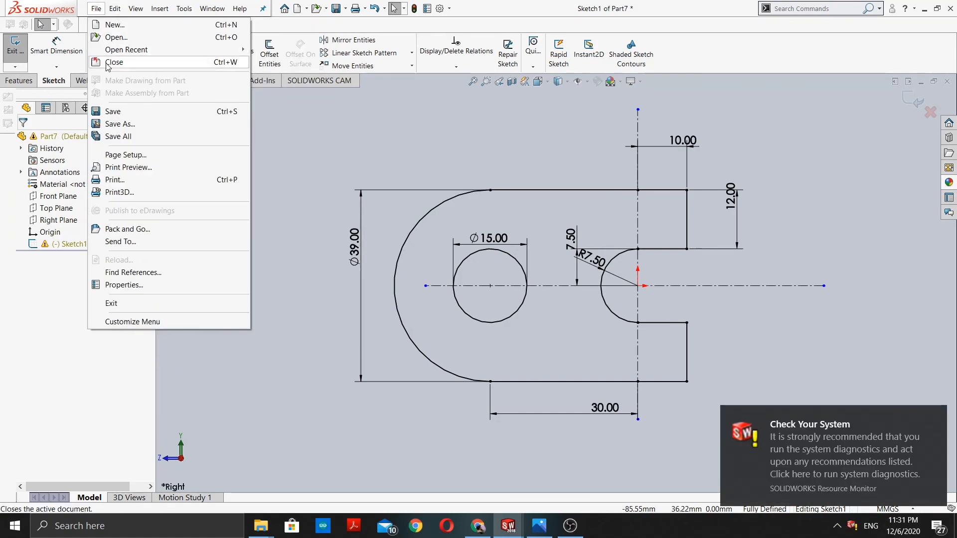
{"action": "left_click", "coordinate": [136, 128]}
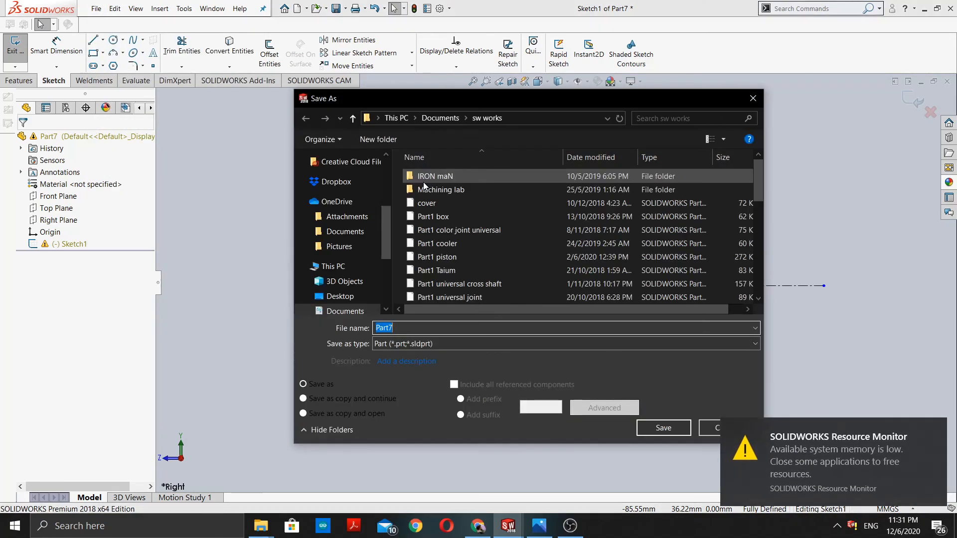
{"action": "scroll", "coordinate": [490, 270], "scroll_direction": "down", "scroll_amount": 10}
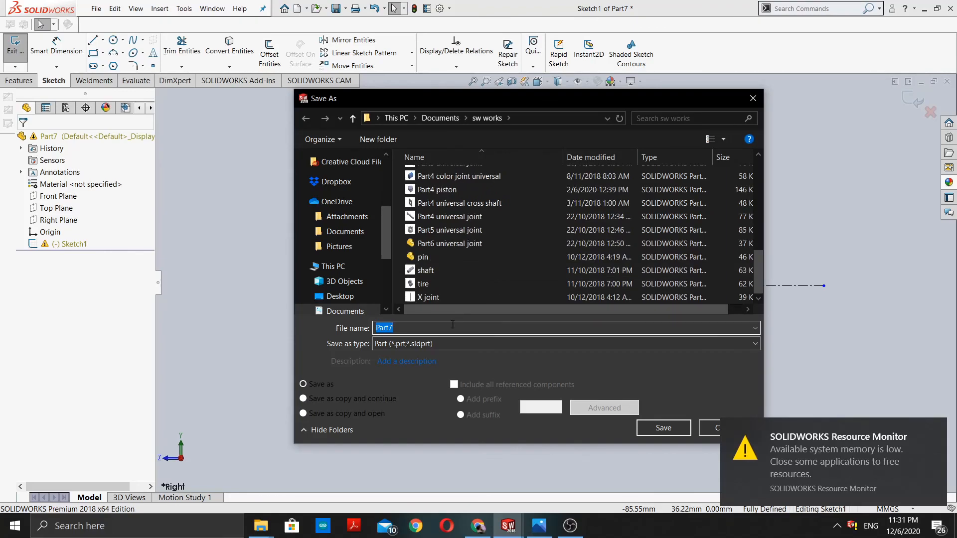
{"action": "left_click", "coordinate": [430, 343]}
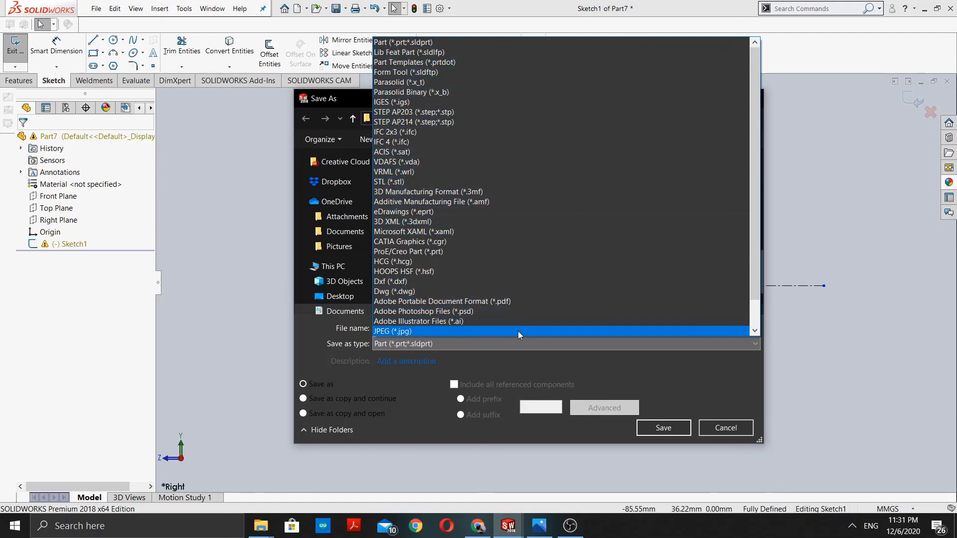
{"action": "left_click", "coordinate": [663, 429]}
{"action": "left_click", "coordinate": [663, 429]}
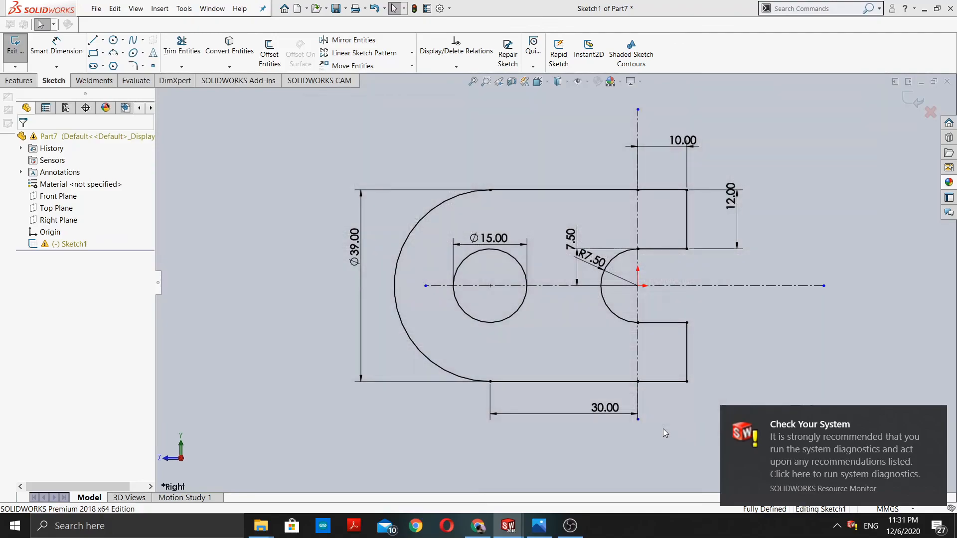